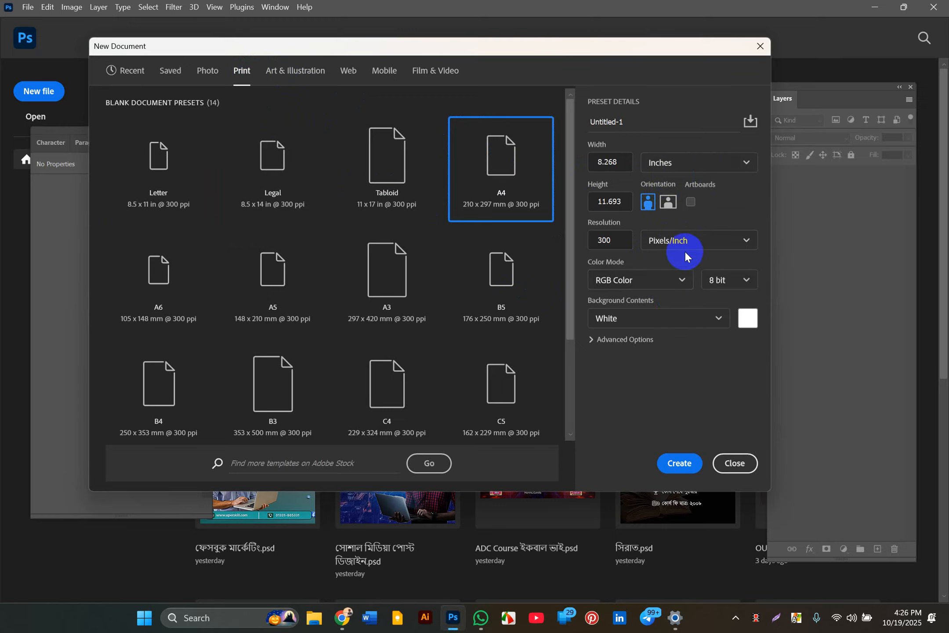
Create a portrait A4 document at 300 pixels/inch with CMYK Color mode and white background contents.
{"action": "left_click", "coordinate": [685, 246]}
{"action": "left_click", "coordinate": [685, 245]}
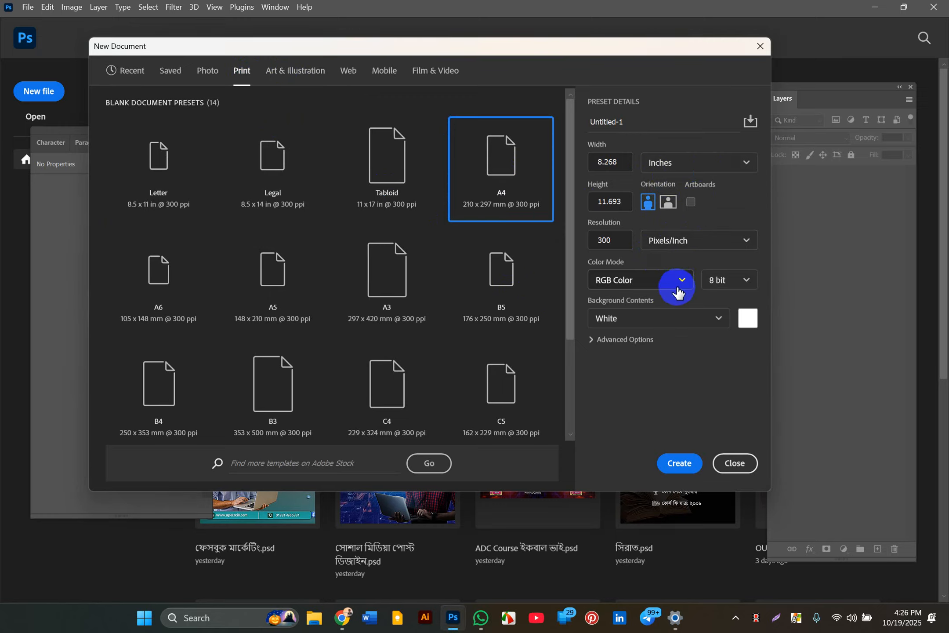
{"action": "left_click", "coordinate": [662, 283]}
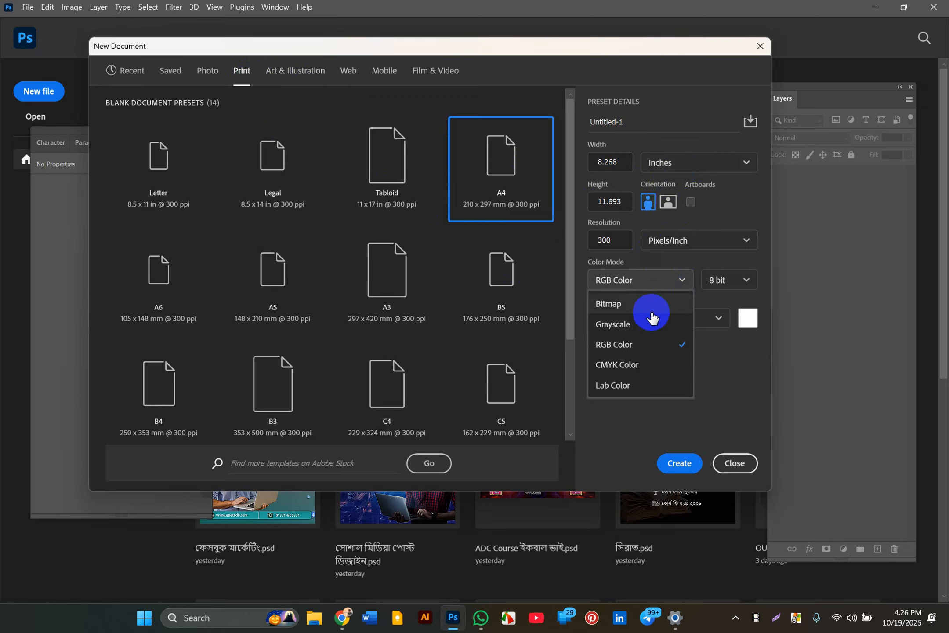
{"action": "left_click", "coordinate": [630, 363]}
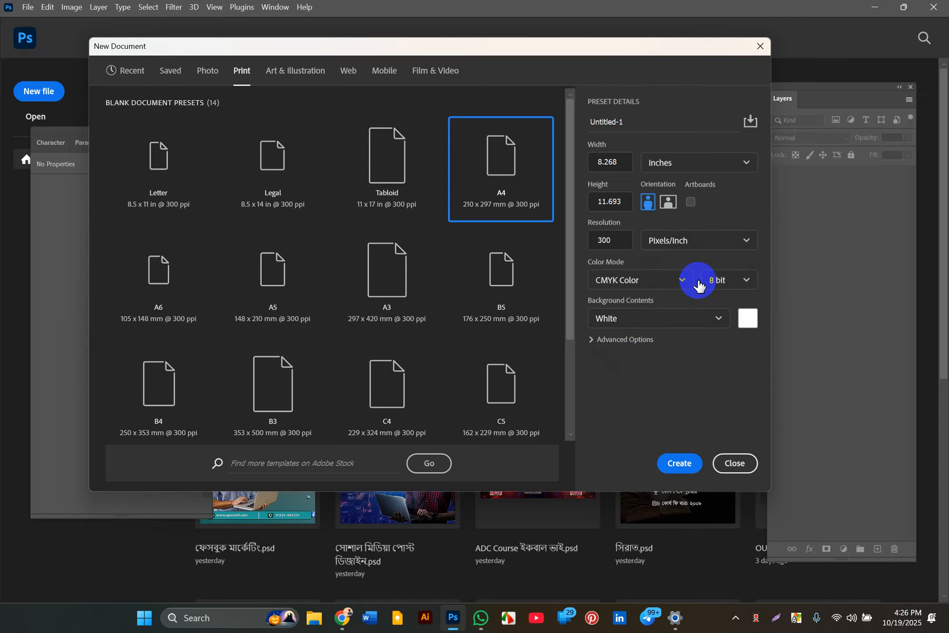
{"action": "left_click", "coordinate": [680, 464]}
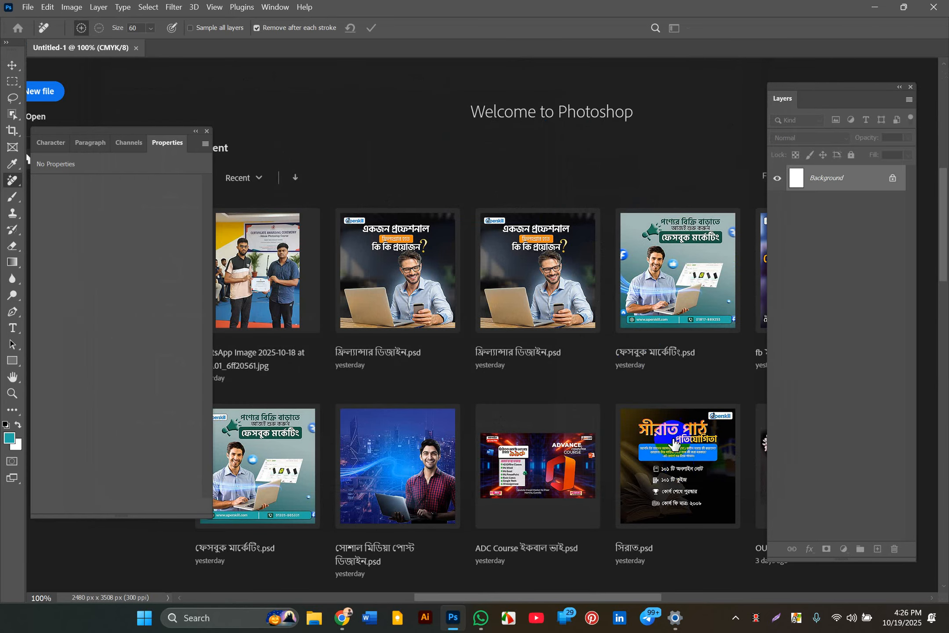
{"action": "left_click", "coordinate": [470, 284]}
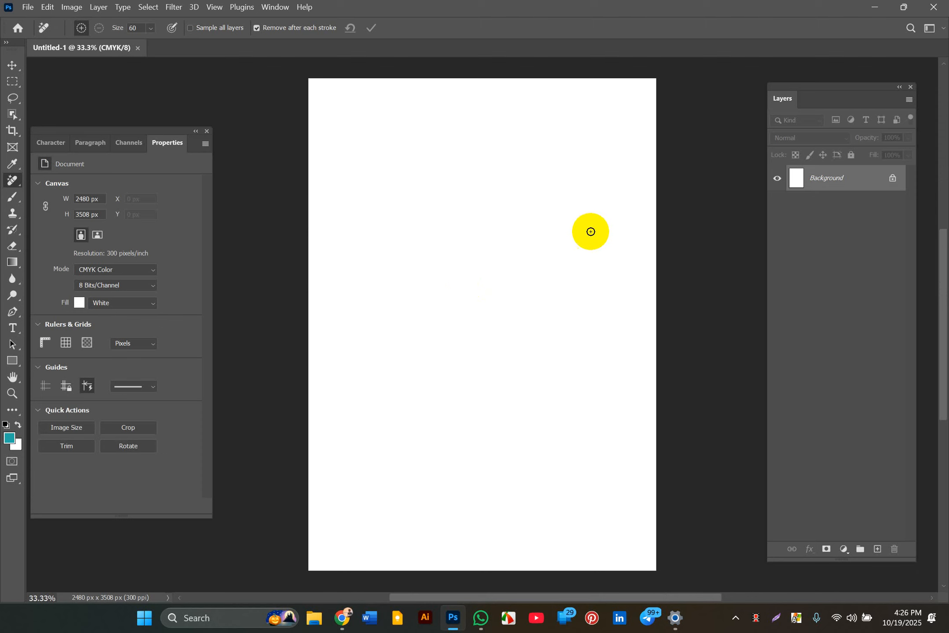
Unlock the Background layer of the new document so it becomes an editable layer.
{"action": "left_click", "coordinate": [892, 178]}
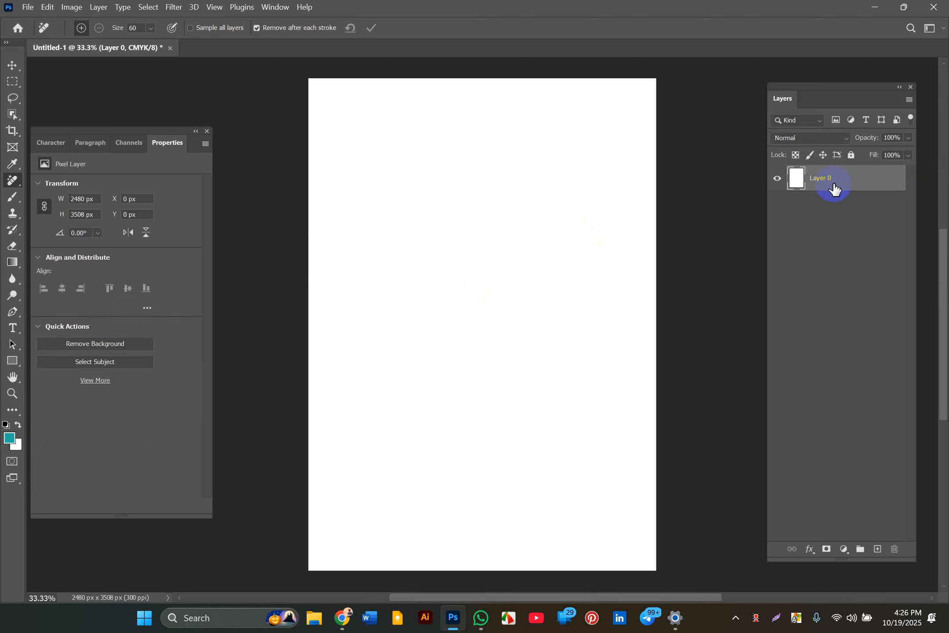
{"action": "left_click", "coordinate": [14, 363]}
{"action": "left_click", "coordinate": [13, 65]}
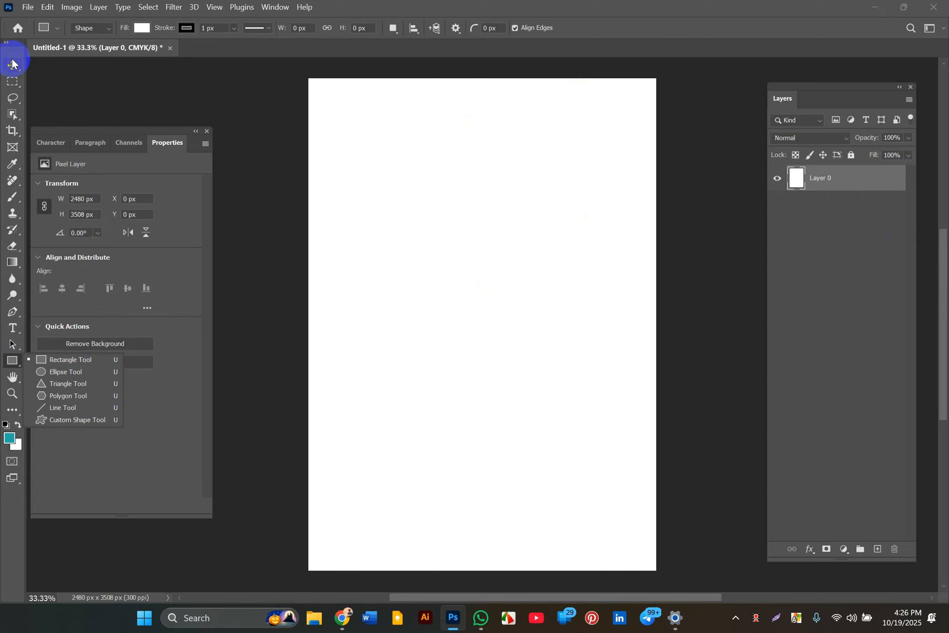
{"action": "left_click", "coordinate": [830, 184]}
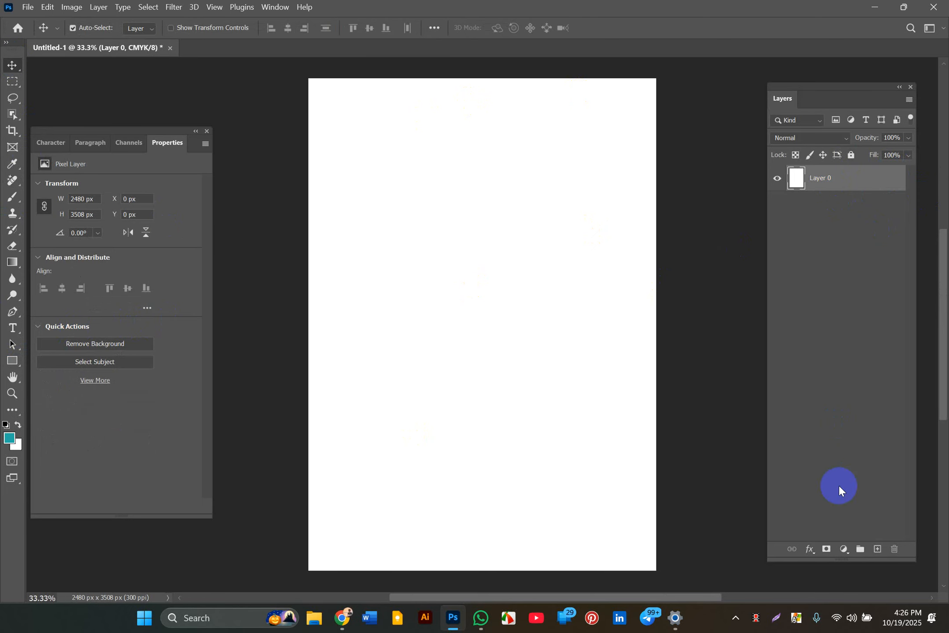
Add a new layer above the white one and fill it with black (000000).
{"action": "left_click", "coordinate": [879, 550]}
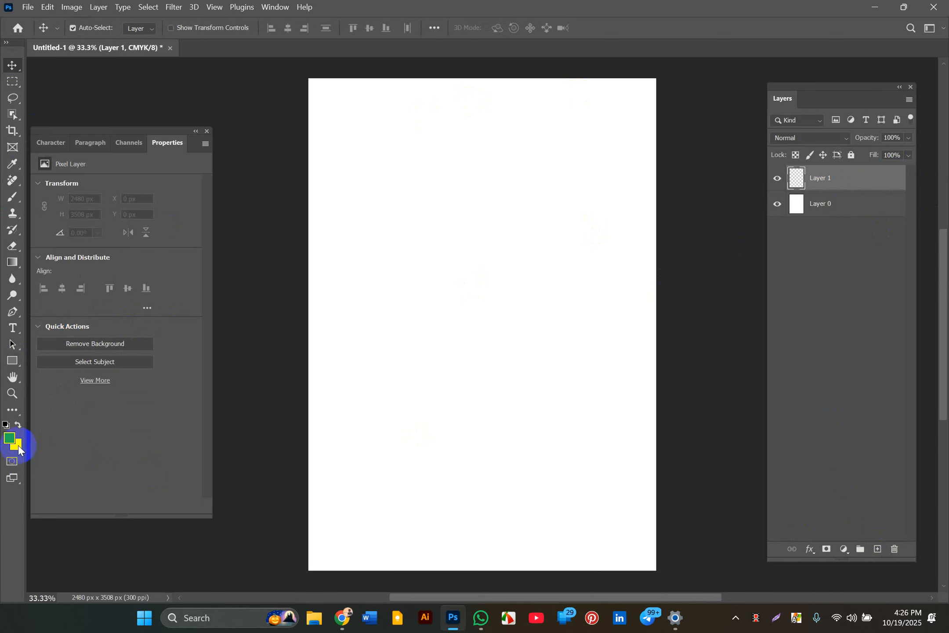
{"action": "left_click", "coordinate": [8, 438]}
{"action": "left_click_drag", "start_coordinate": [566, 455], "coordinate": [515, 543]}
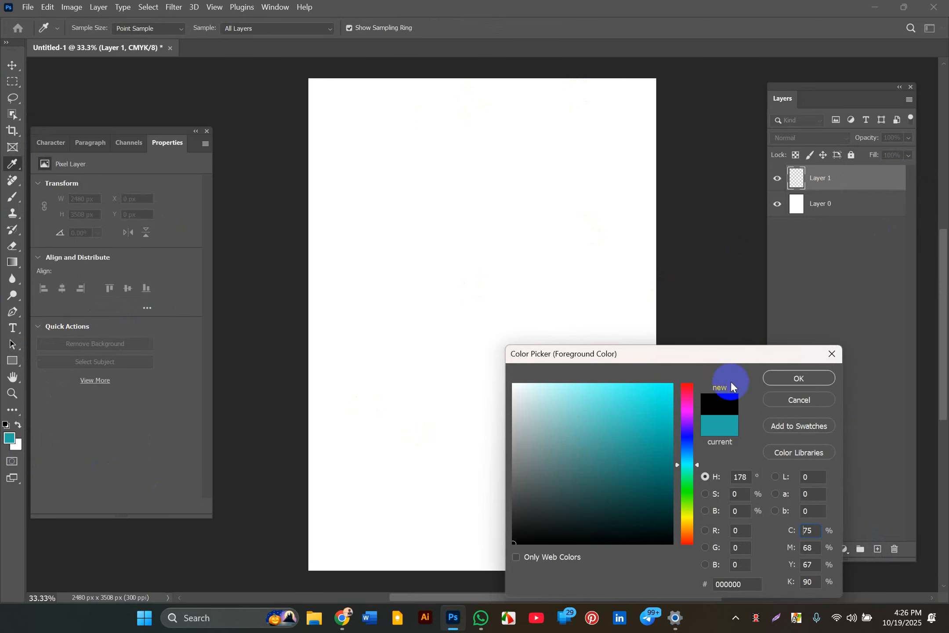
{"action": "left_click", "coordinate": [784, 381]}
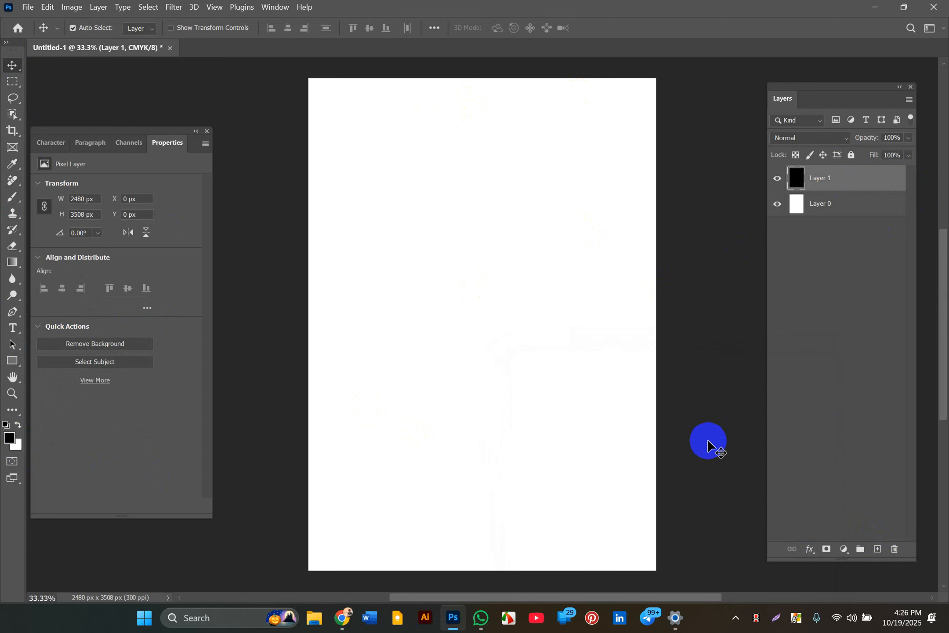
{"action": "key", "text": "alt+BackSpace"}
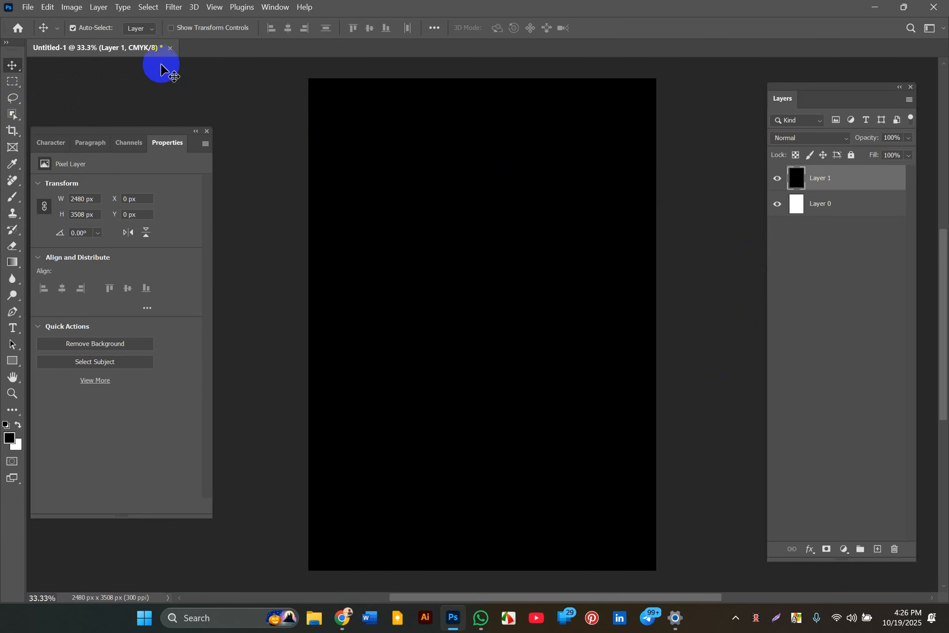
Open the artist-white image from the Downloads folder and unlock its background layer.
{"action": "key", "text": "ctrl+n"}
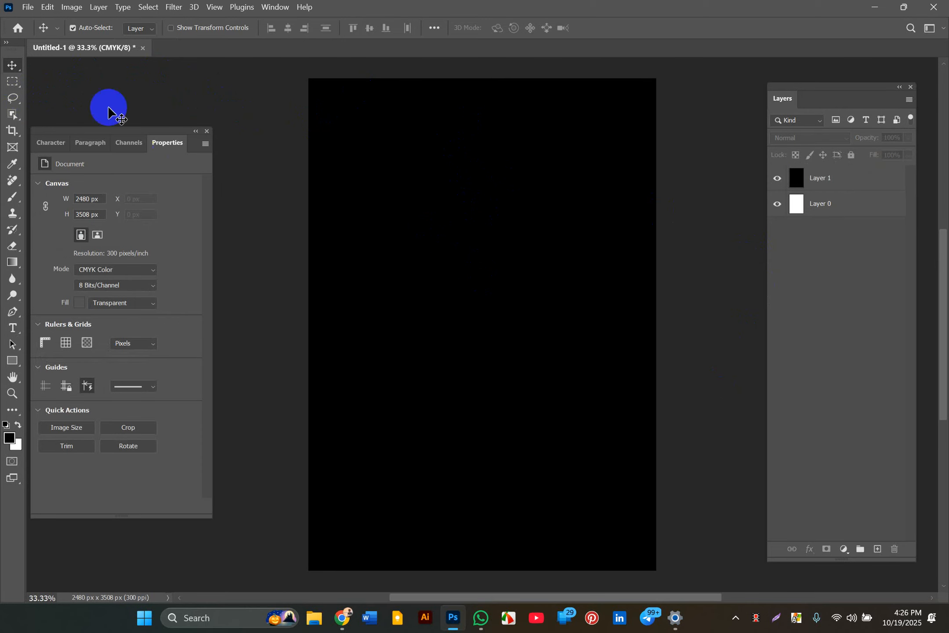
{"action": "left_click", "coordinate": [28, 7]}
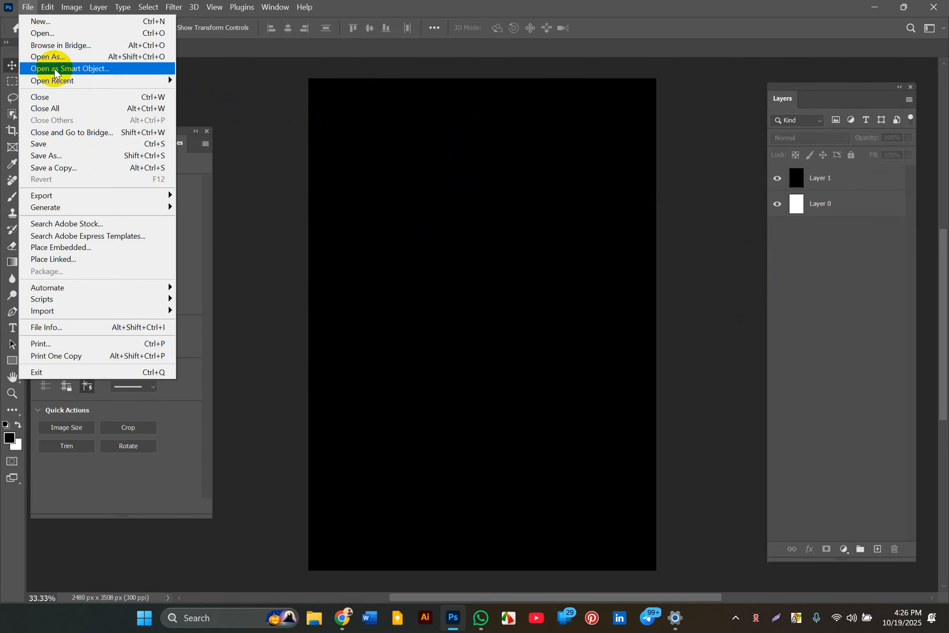
{"action": "left_click", "coordinate": [50, 36]}
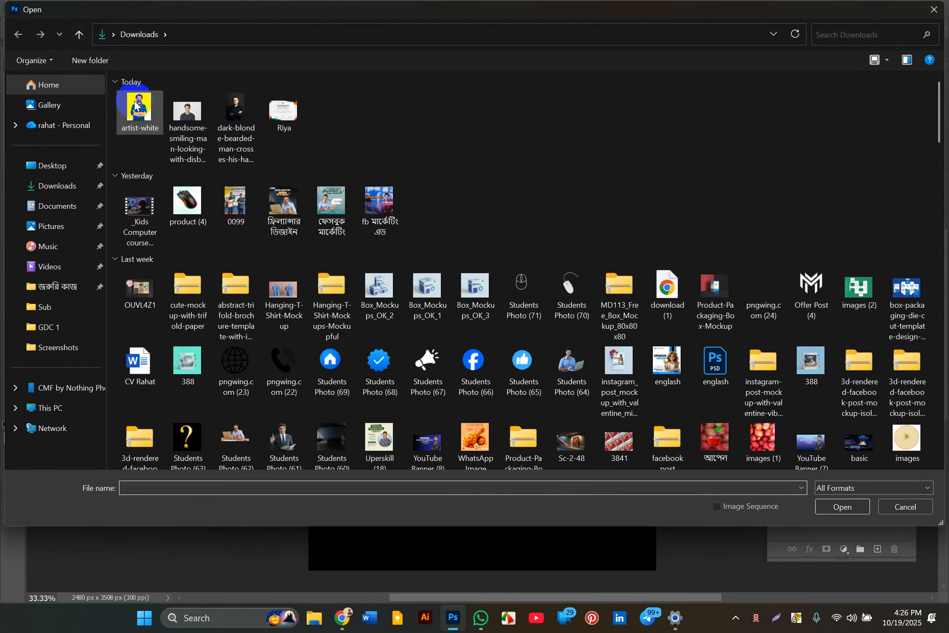
{"action": "double_click", "coordinate": [134, 105]}
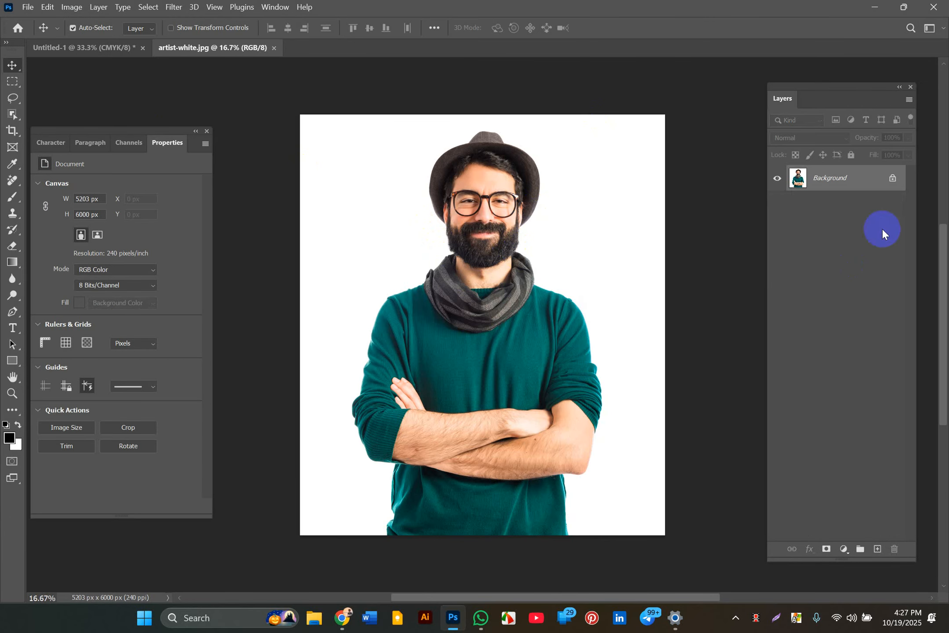
{"action": "left_click", "coordinate": [893, 179]}
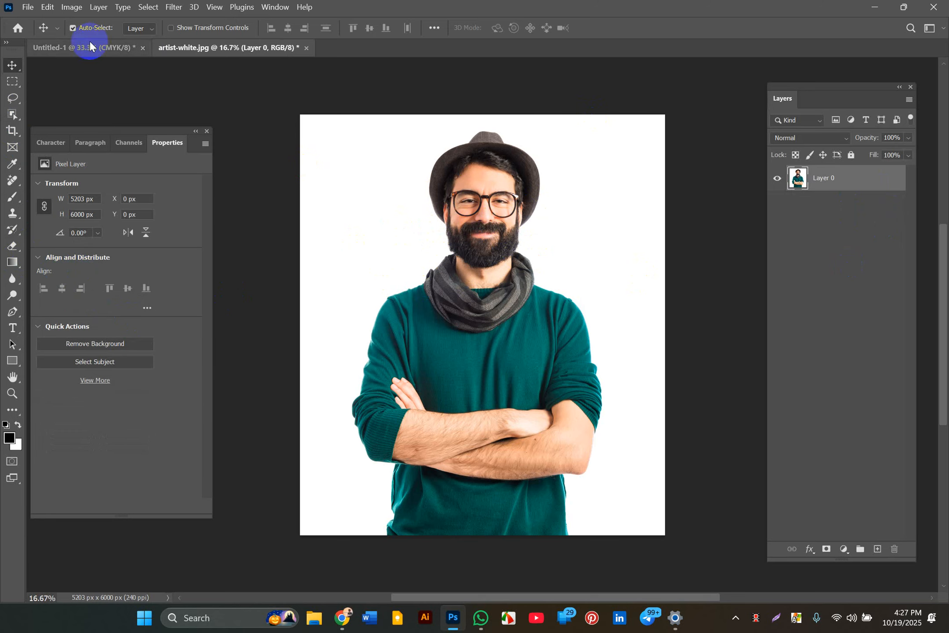
Select the man automatically with Select Subject and copy the selection onto a new layer.
{"action": "left_click", "coordinate": [150, 7]}
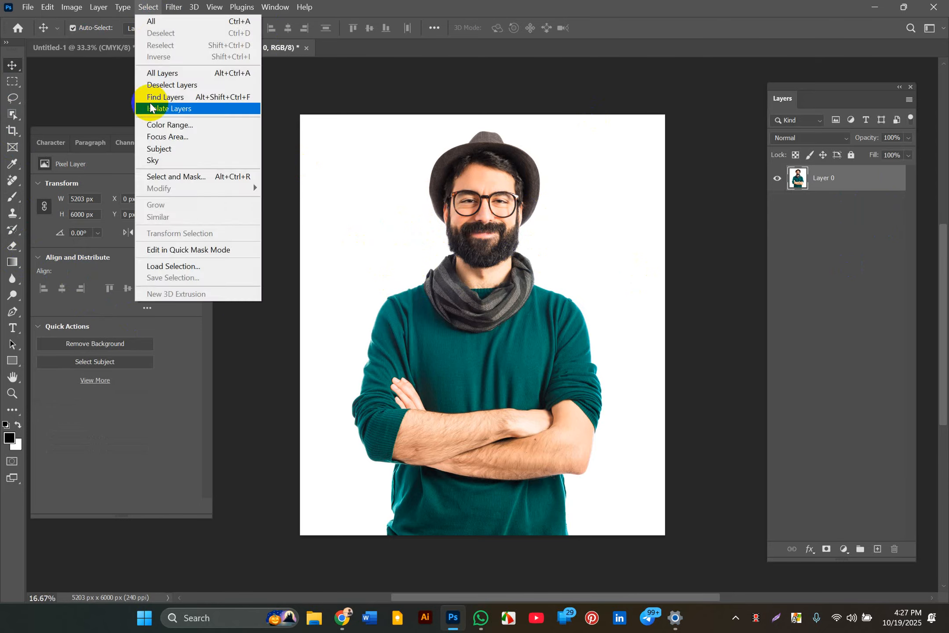
{"action": "left_click", "coordinate": [161, 150]}
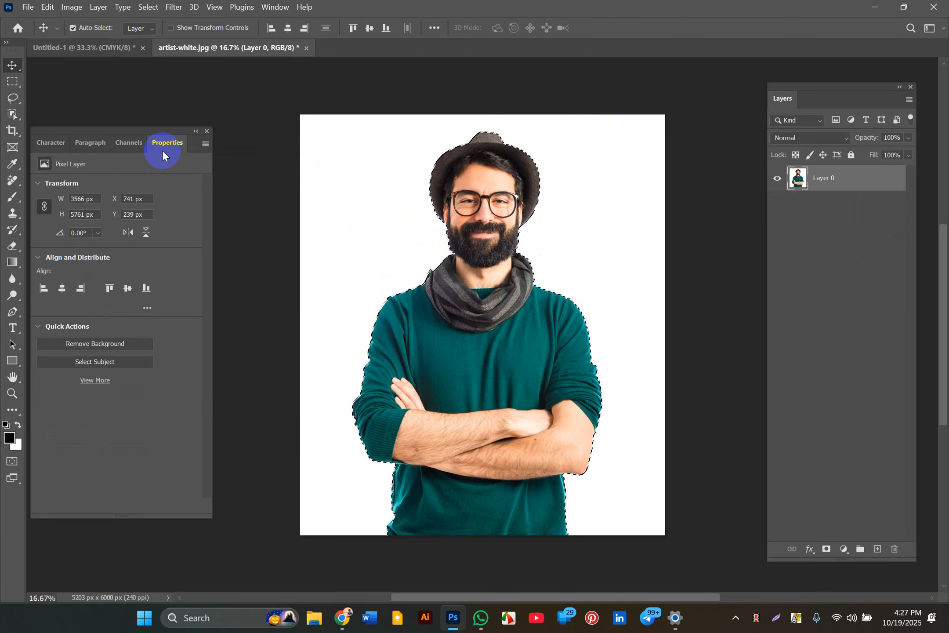
{"action": "key", "text": "ctrl"}
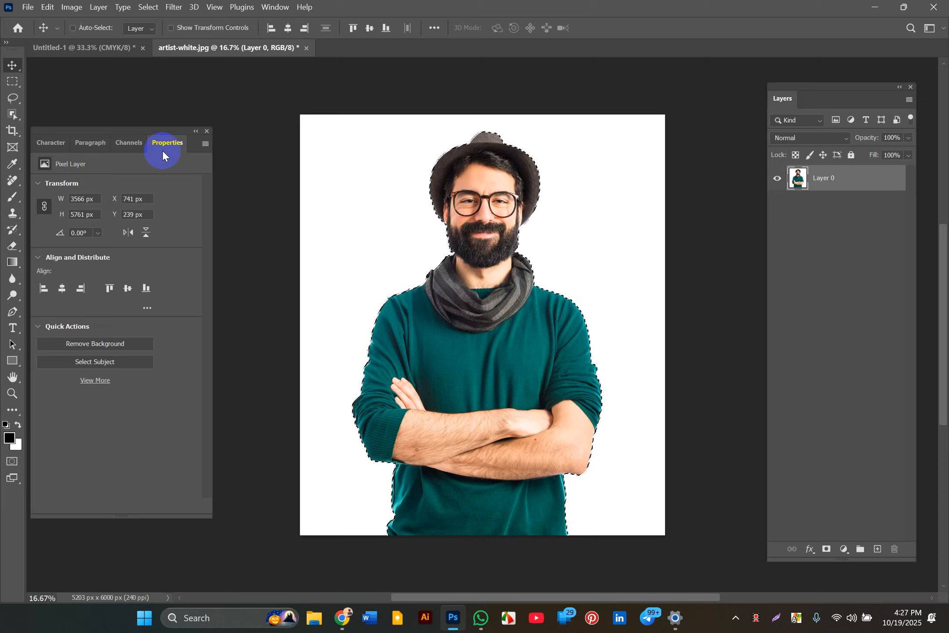
{"action": "key", "text": "ctrl+j"}
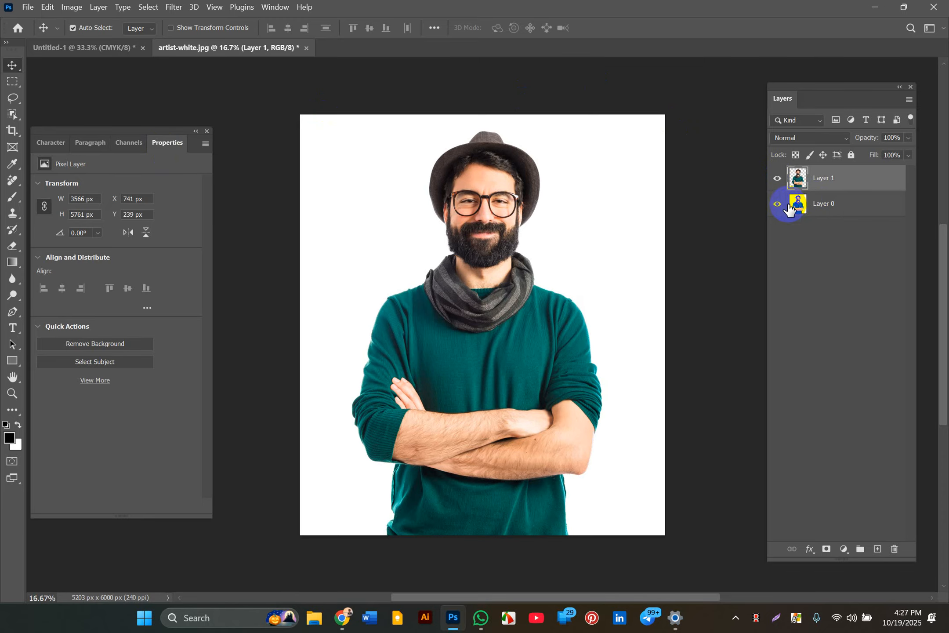
Hide the original photo layer and convert the cut-out man layer to a smart object.
{"action": "left_click", "coordinate": [778, 203]}
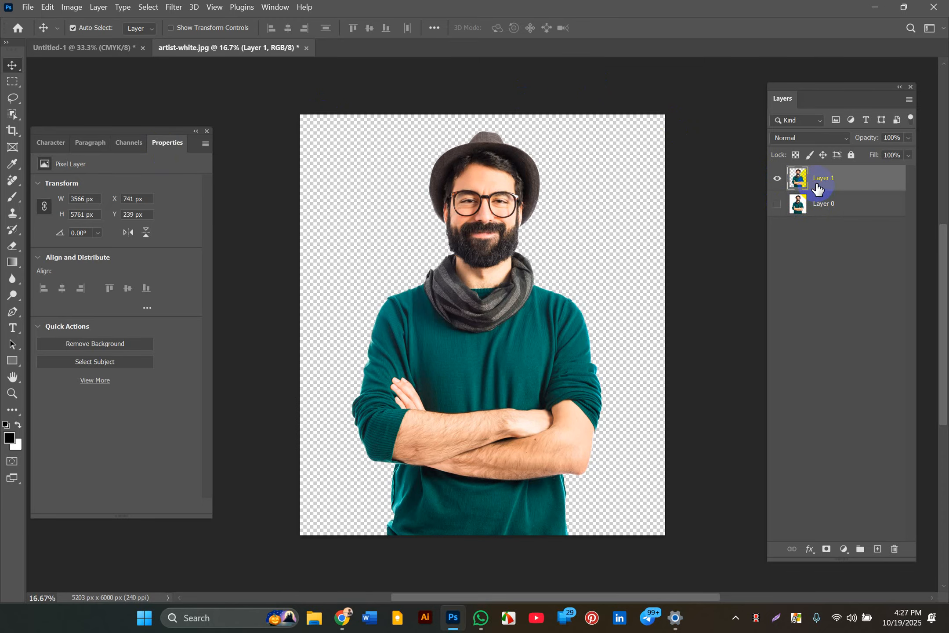
{"action": "right_click", "coordinate": [818, 188]}
{"action": "left_click", "coordinate": [851, 265]}
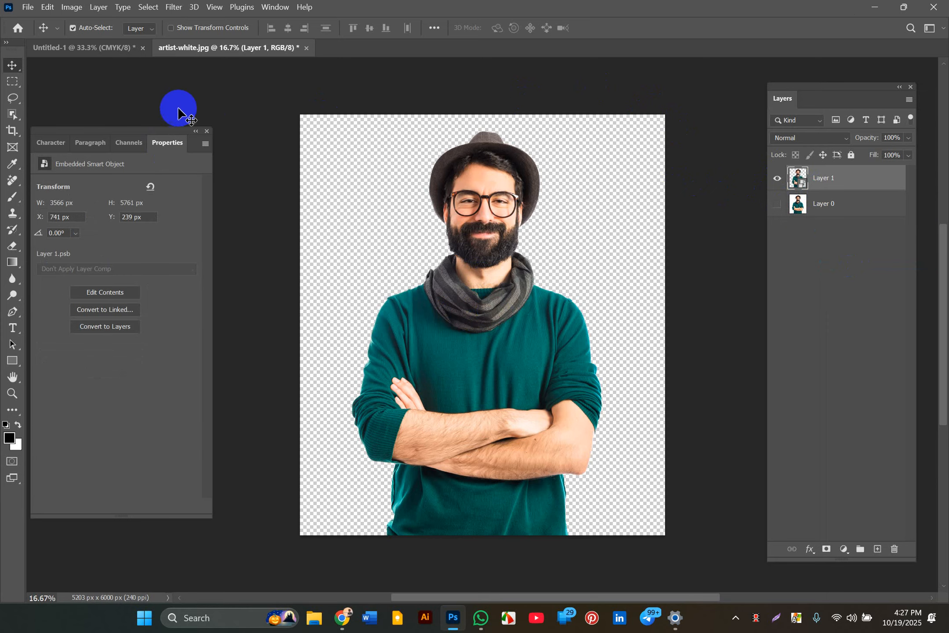
In the Untitled-1 document, draw a rectangle shape about 628 x 940 px in the upper right area of the black canvas.
{"action": "left_click", "coordinate": [94, 48]}
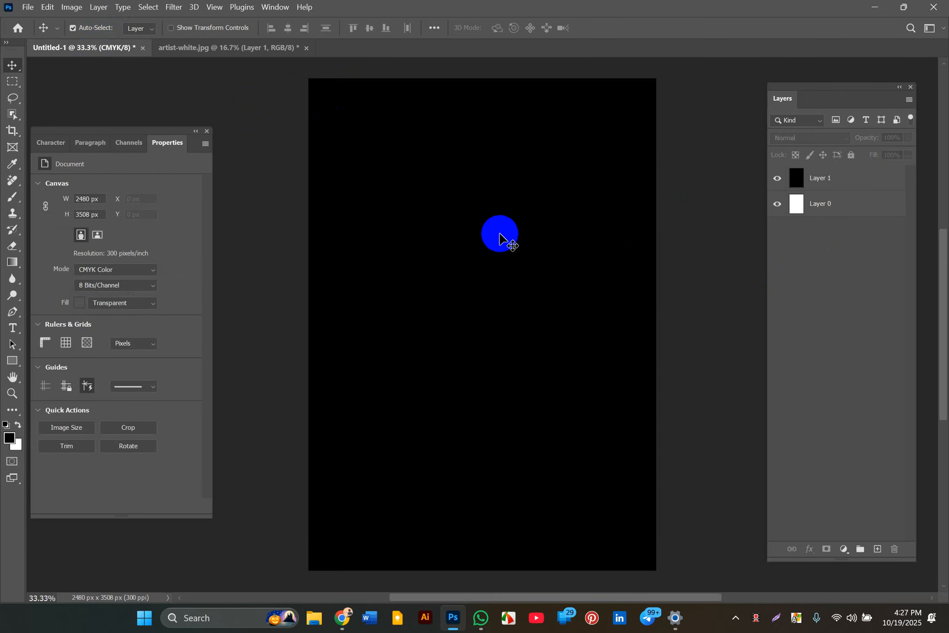
{"action": "left_click", "coordinate": [11, 363]}
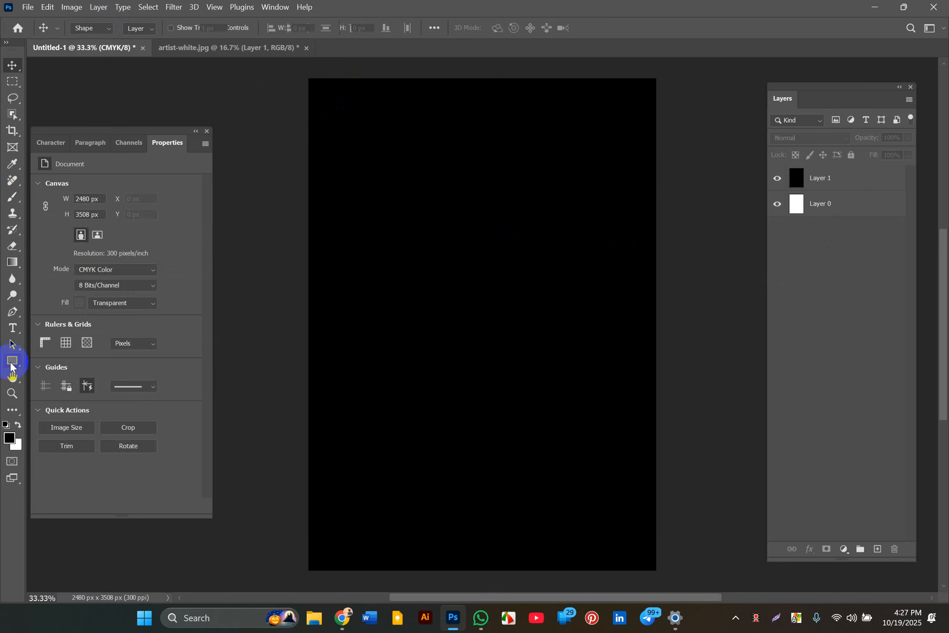
{"action": "left_click", "coordinate": [73, 360]}
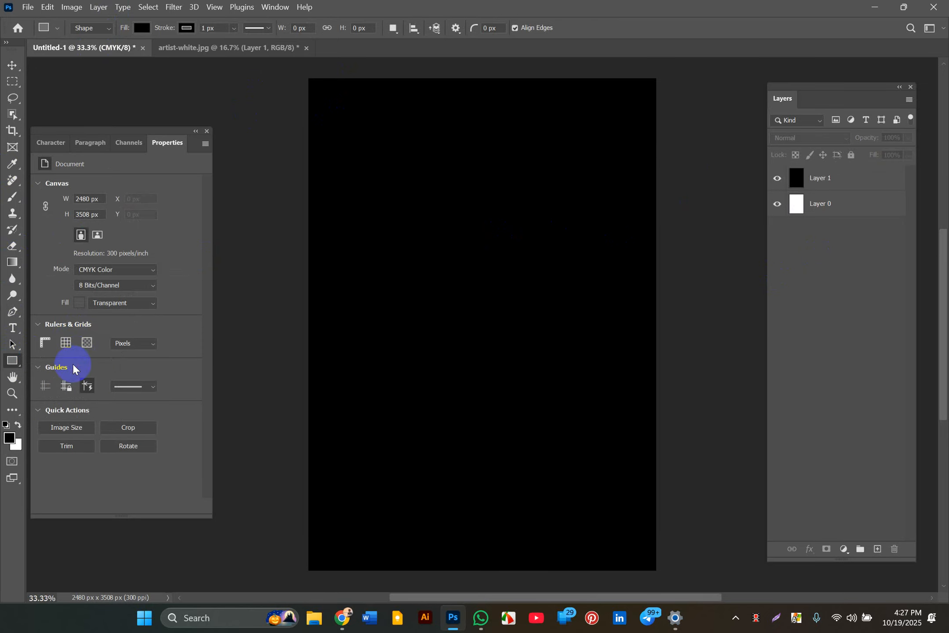
{"action": "left_click_drag", "start_coordinate": [539, 179], "coordinate": [627, 311]}
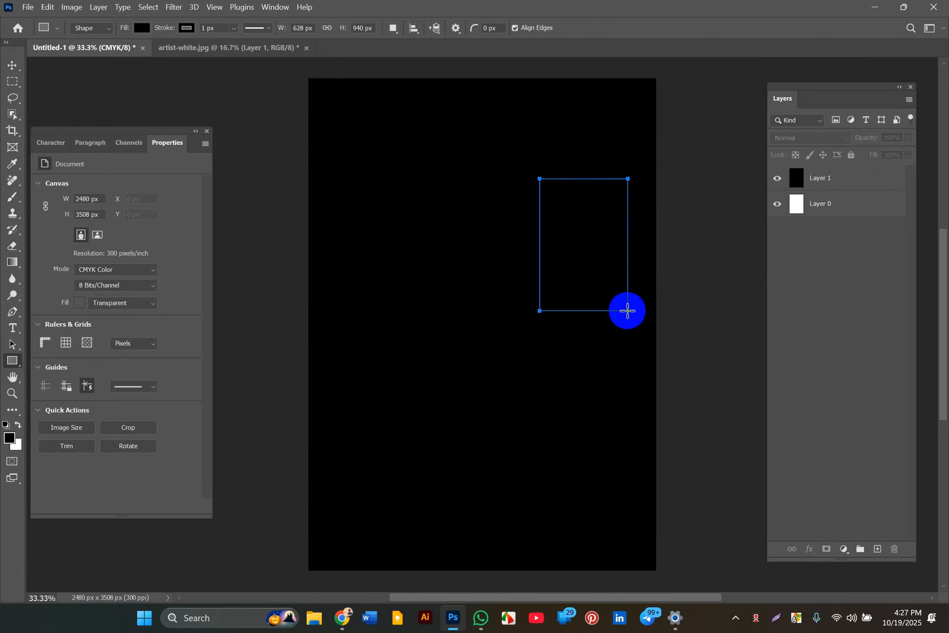
{"action": "left_click", "coordinate": [13, 66]}
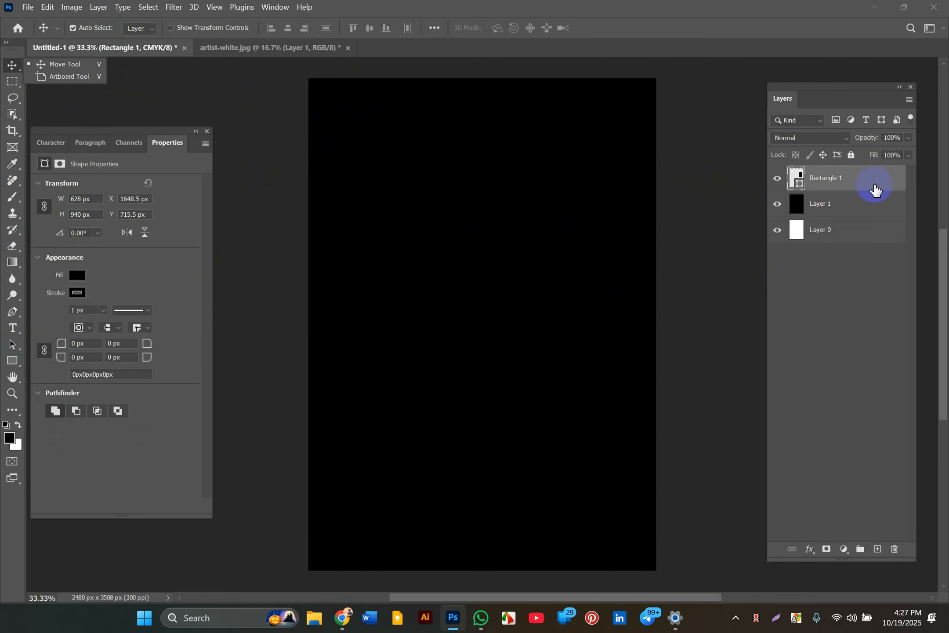
Give the rectangle a teal fill from the recently used colors and remove its stroke.
{"action": "left_click", "coordinate": [817, 180]}
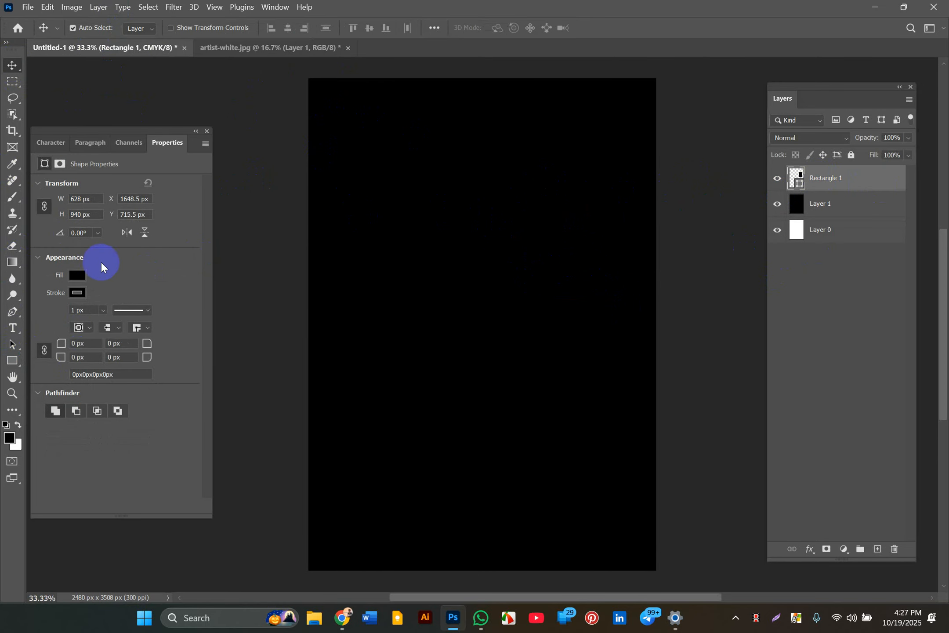
{"action": "left_click", "coordinate": [76, 275]}
{"action": "left_click_drag", "start_coordinate": [158, 339], "coordinate": [2, 75]}
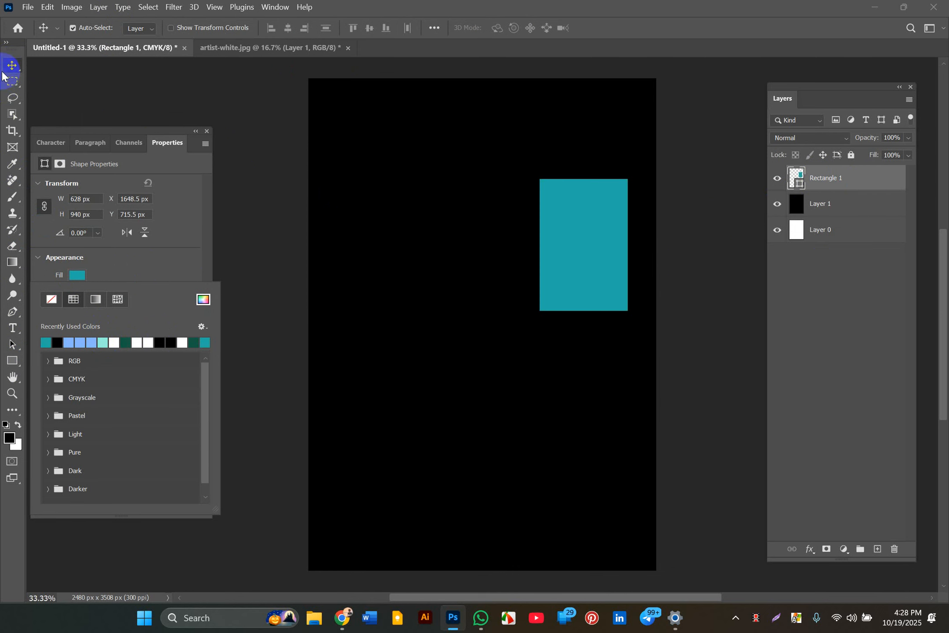
{"action": "left_click", "coordinate": [98, 270]}
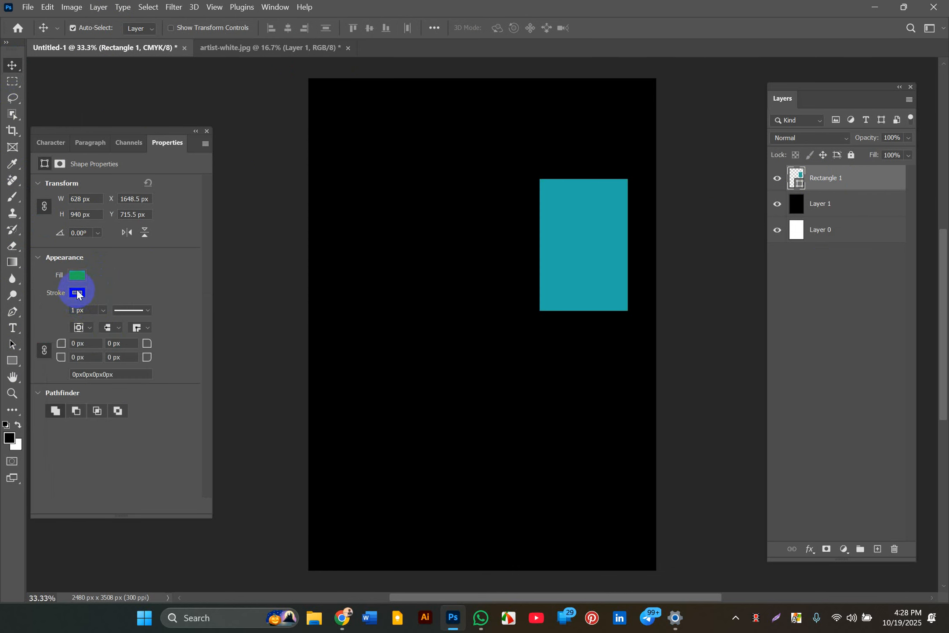
{"action": "left_click", "coordinate": [76, 291]}
{"action": "left_click", "coordinate": [51, 319]}
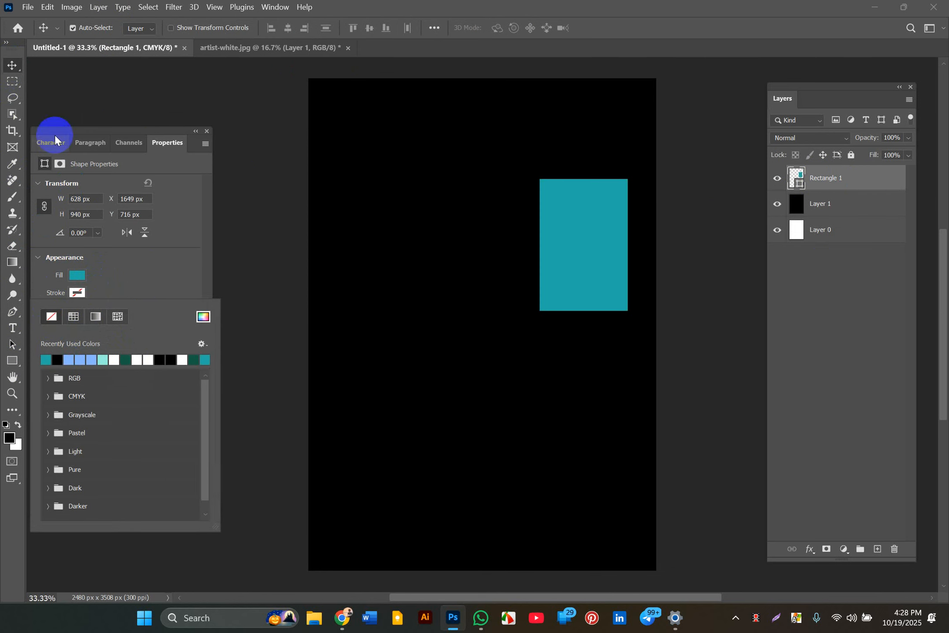
Move the teal rectangle up toward the canvas's upper right corner and scale it to about 658 x 985 px.
{"action": "left_click", "coordinate": [12, 65]}
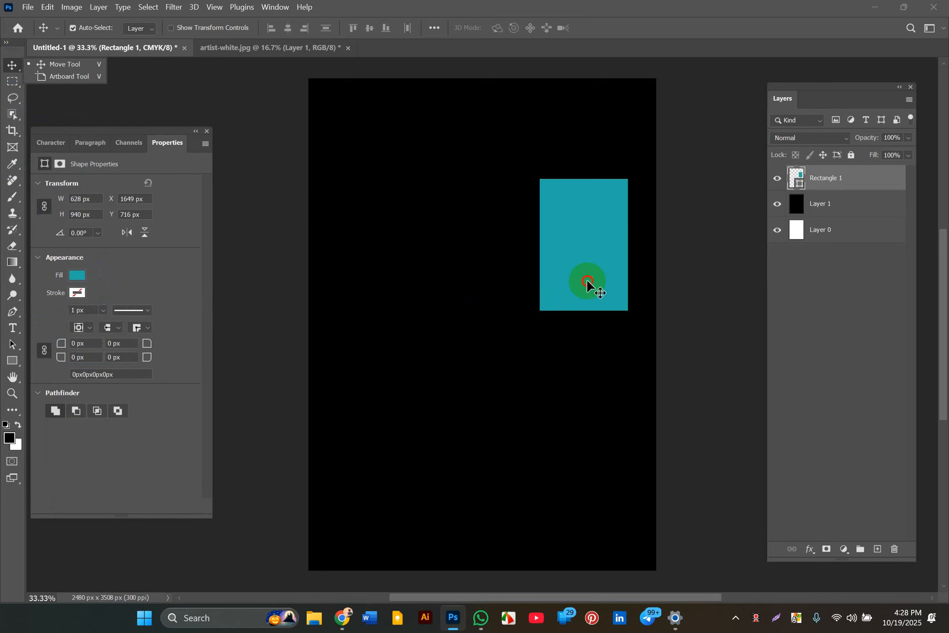
{"action": "mouse_move", "coordinate": [591, 286]}
{"action": "left_mouse_down"}
{"action": "mouse_move", "coordinate": [577, 232]}
{"action": "mouse_move", "coordinate": [567, 232]}
{"action": "mouse_move", "coordinate": [588, 232]}
{"action": "mouse_move", "coordinate": [588, 218]}
{"action": "left_mouse_up"}
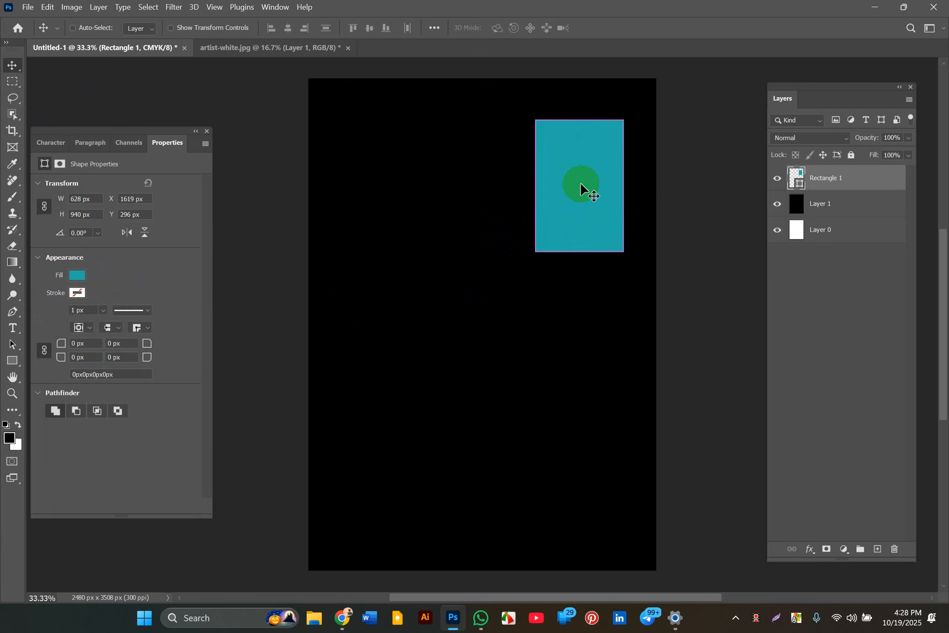
{"action": "key", "text": "ctrl+t"}
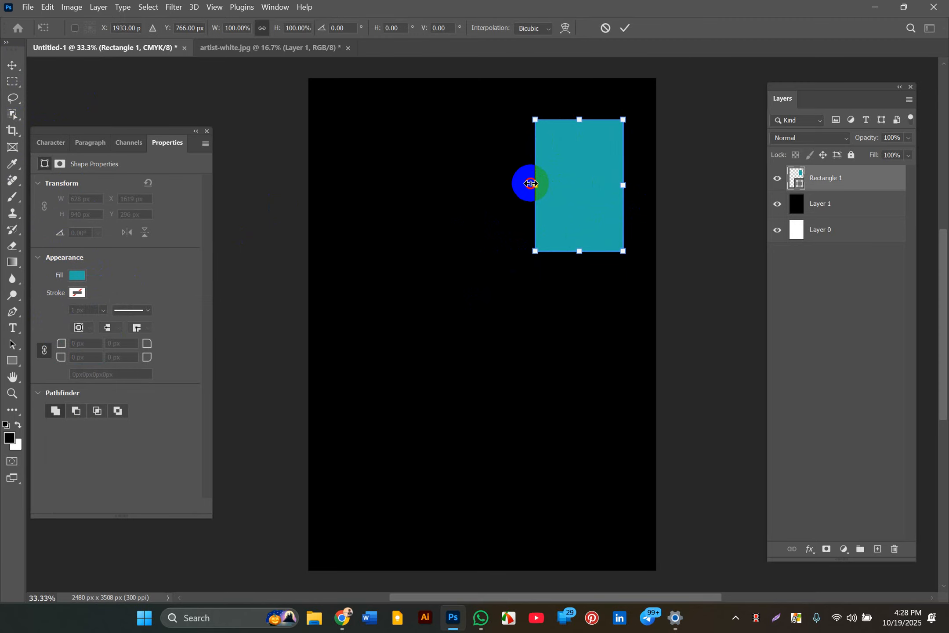
{"action": "left_click_drag", "start_coordinate": [531, 183], "coordinate": [527, 184]}
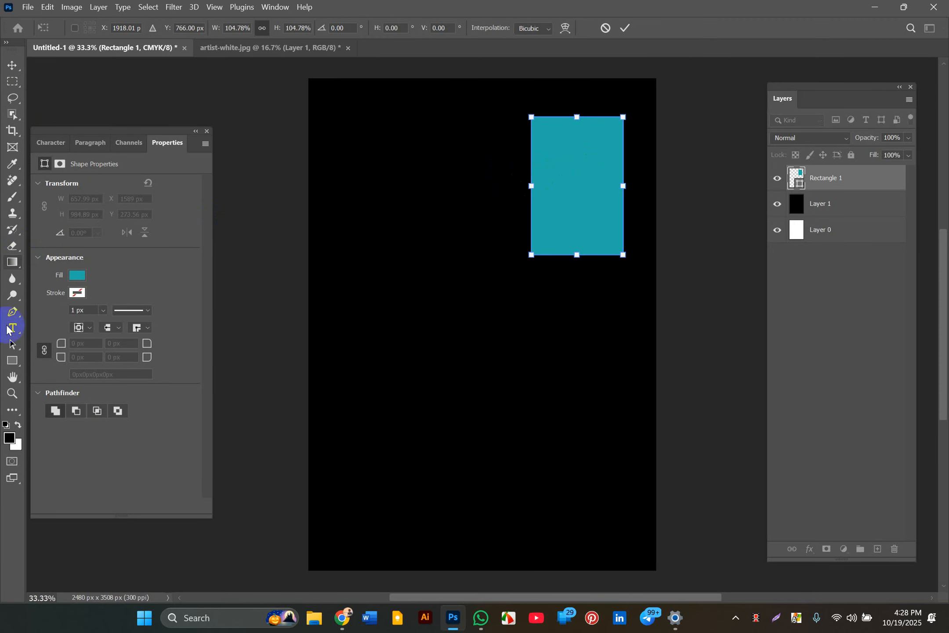
Round all four corners of the teal rectangle to a radius of about 164 px.
{"action": "left_click", "coordinate": [12, 345]}
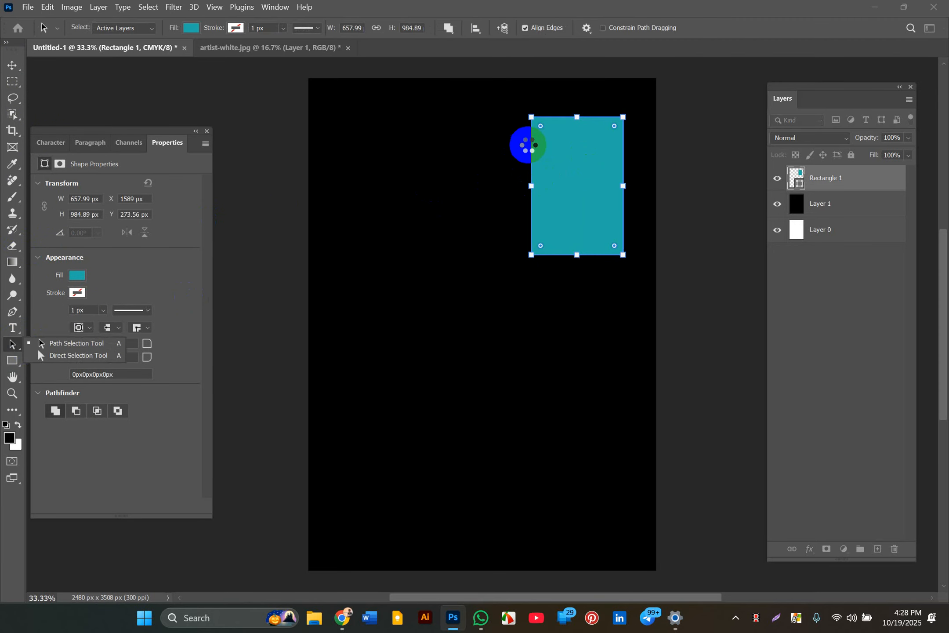
{"action": "left_click_drag", "start_coordinate": [542, 128], "coordinate": [546, 139]}
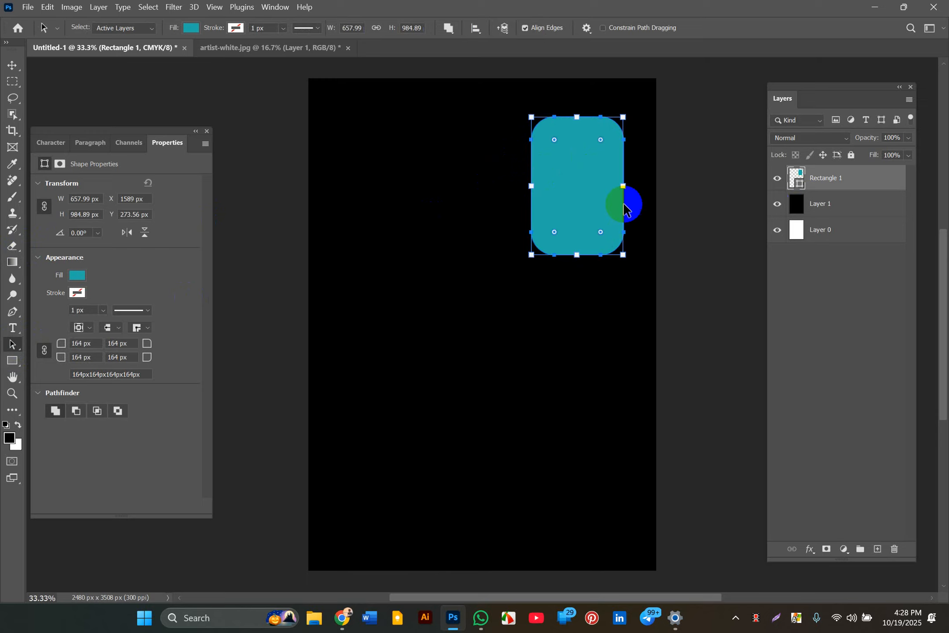
{"action": "left_click", "coordinate": [13, 65]}
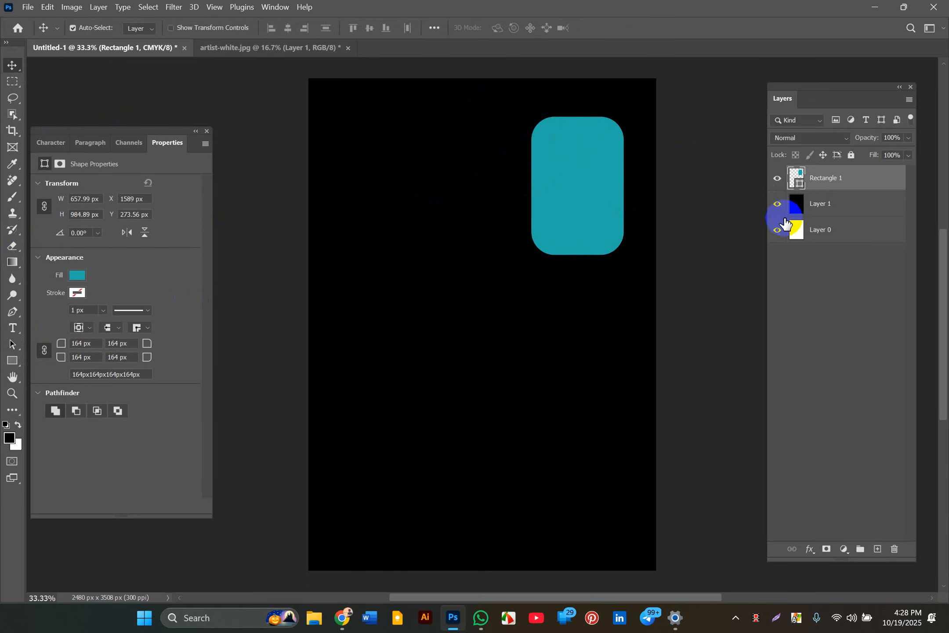
Duplicate the rounded rectangle layer and remove the fill from the original Rectangle 1 underneath.
{"action": "key", "text": "ctrl+j"}
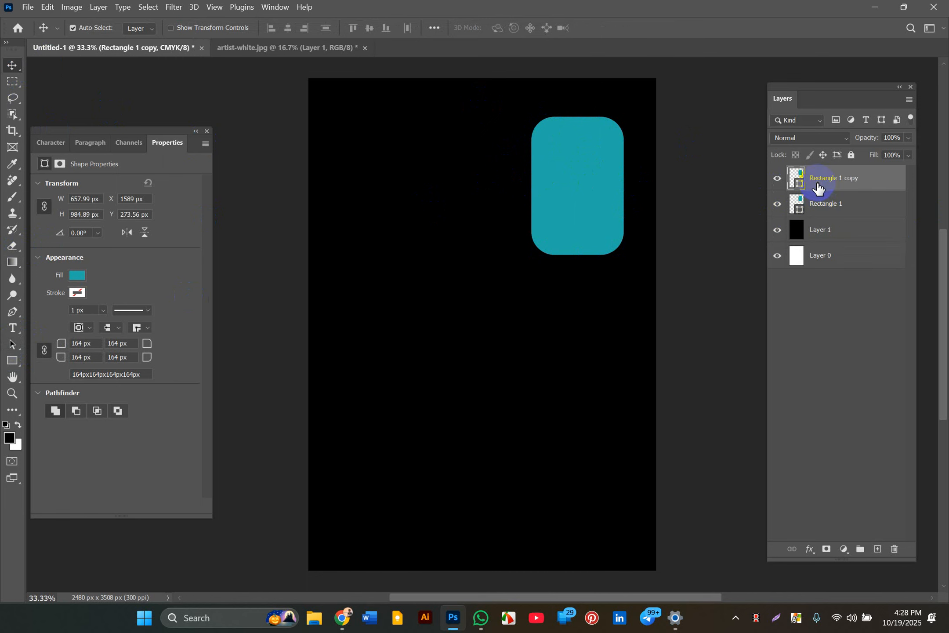
{"action": "left_click", "coordinate": [813, 204]}
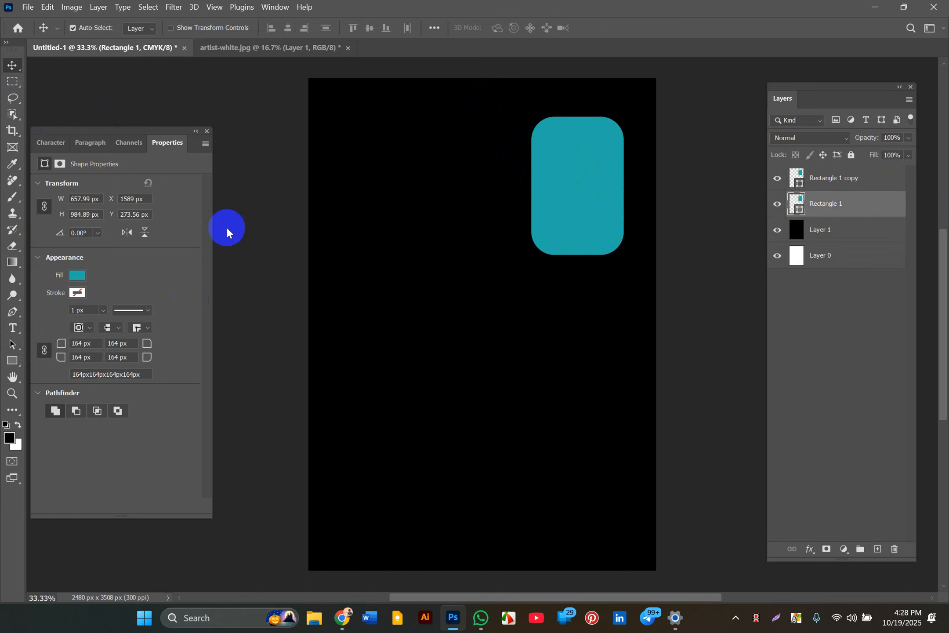
{"action": "left_click", "coordinate": [77, 276]}
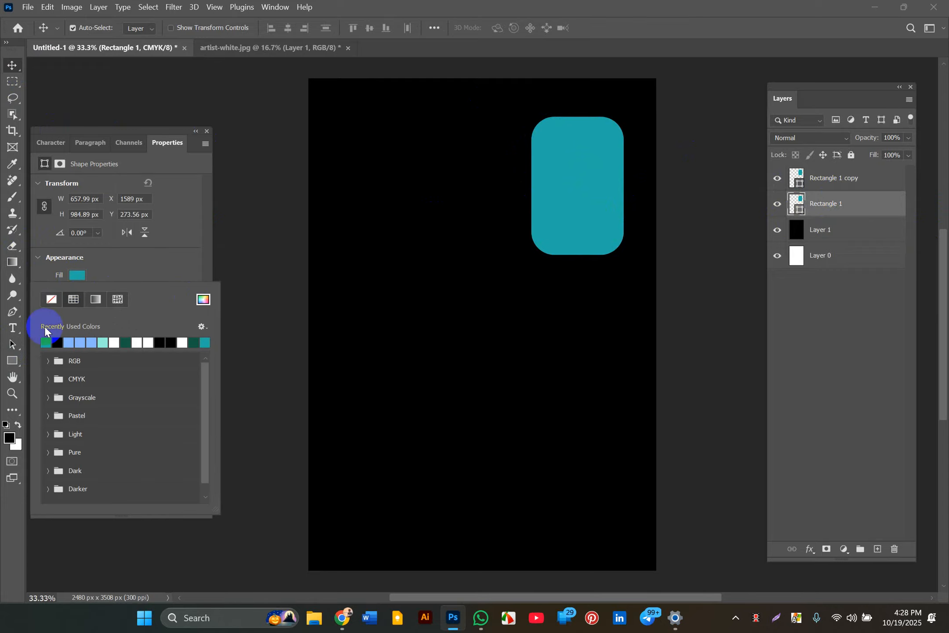
{"action": "left_click", "coordinate": [94, 274]}
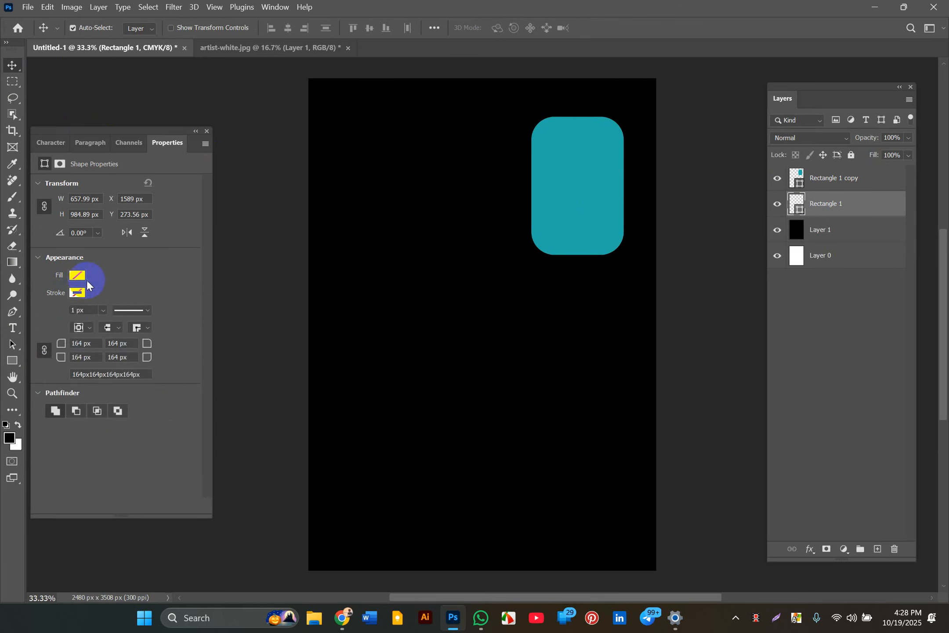
Give Rectangle 1 a teal stroke from the recently used colors, about 4.68 px wide.
{"action": "left_click", "coordinate": [77, 291]}
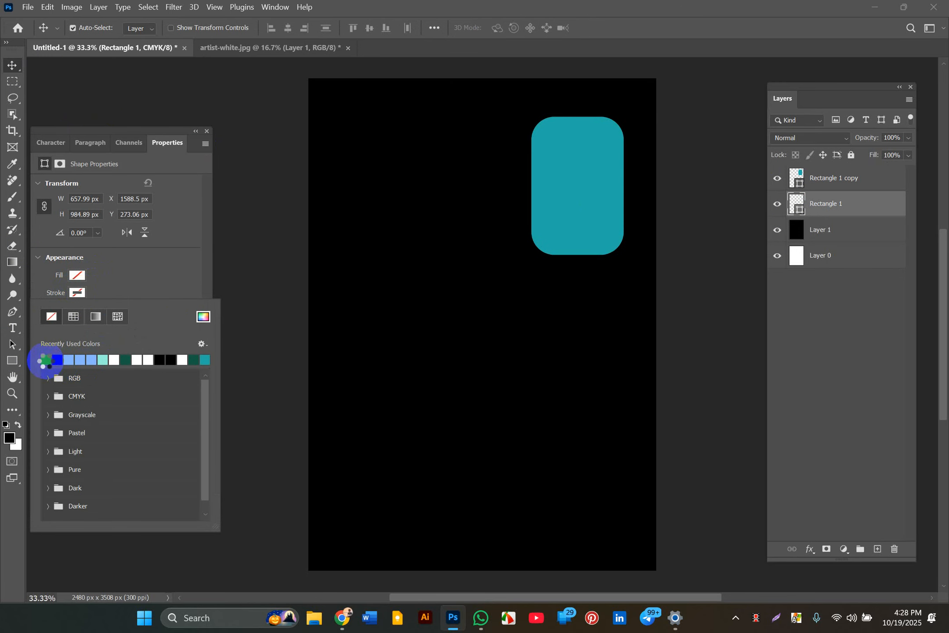
{"action": "left_click", "coordinate": [46, 360]}
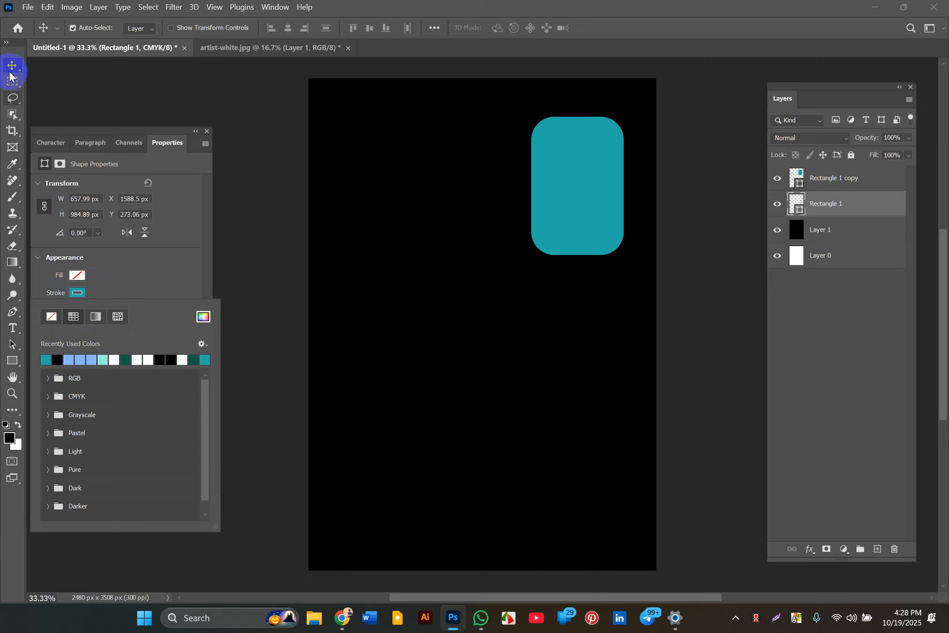
{"action": "left_click", "coordinate": [158, 287]}
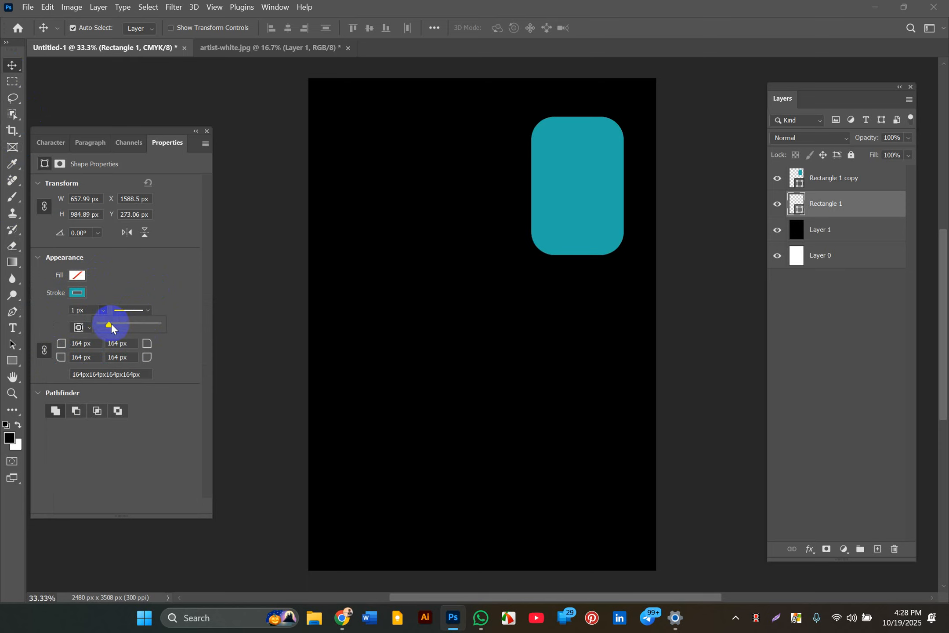
{"action": "left_click_drag", "start_coordinate": [111, 325], "coordinate": [113, 326]}
{"action": "left_click", "coordinate": [12, 66]}
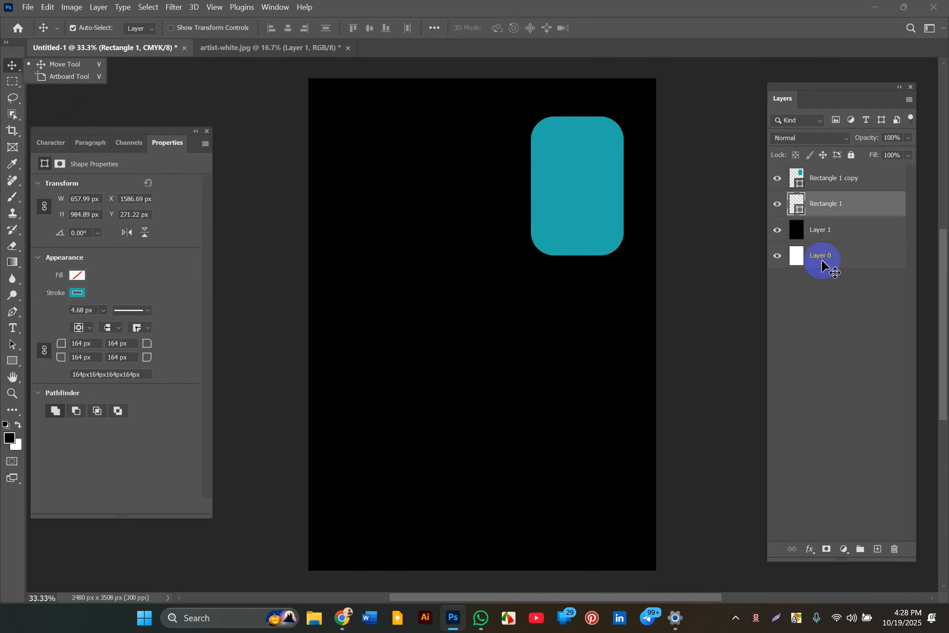
Offset the Rectangle 1 outline down and to the right so it shows behind the filled teal rectangle.
{"action": "left_click", "coordinate": [828, 204]}
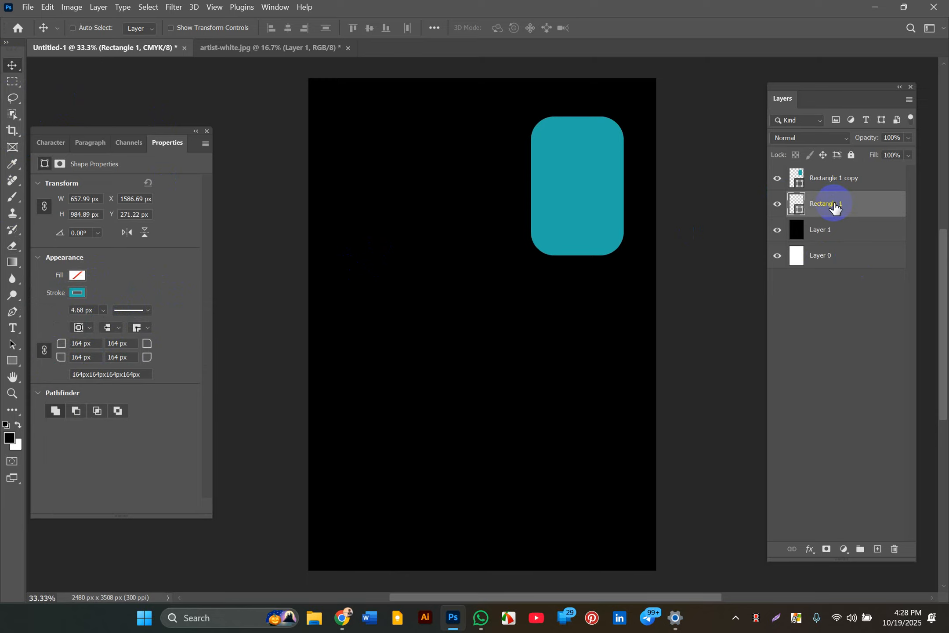
{"action": "key", "text": "ctrl+t"}
{"action": "mouse_move", "coordinate": [613, 225]}
{"action": "left_mouse_down"}
{"action": "mouse_move", "coordinate": [622, 247]}
{"action": "mouse_move", "coordinate": [605, 215]}
{"action": "left_mouse_up"}
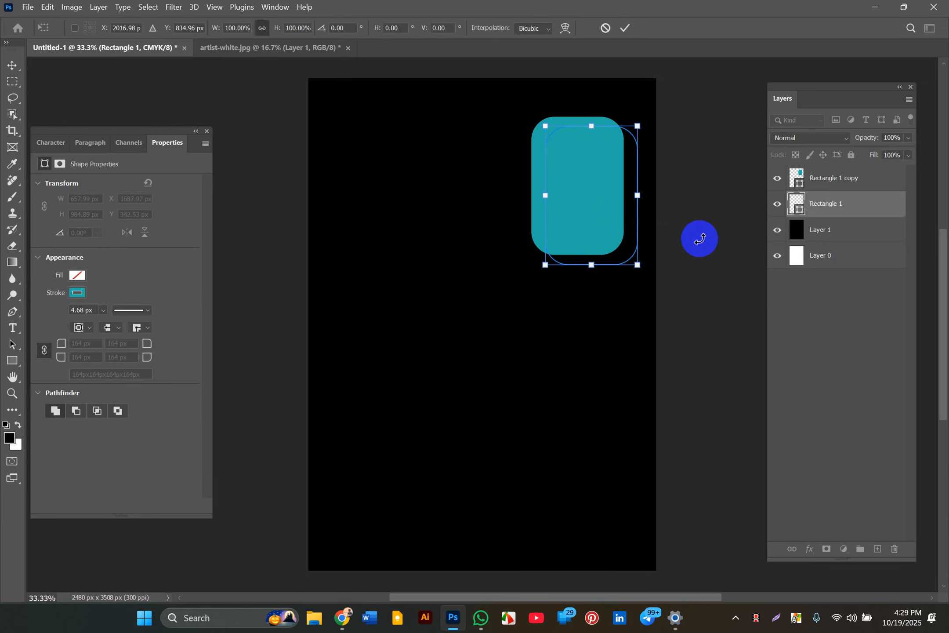
{"action": "key", "text": "Return"}
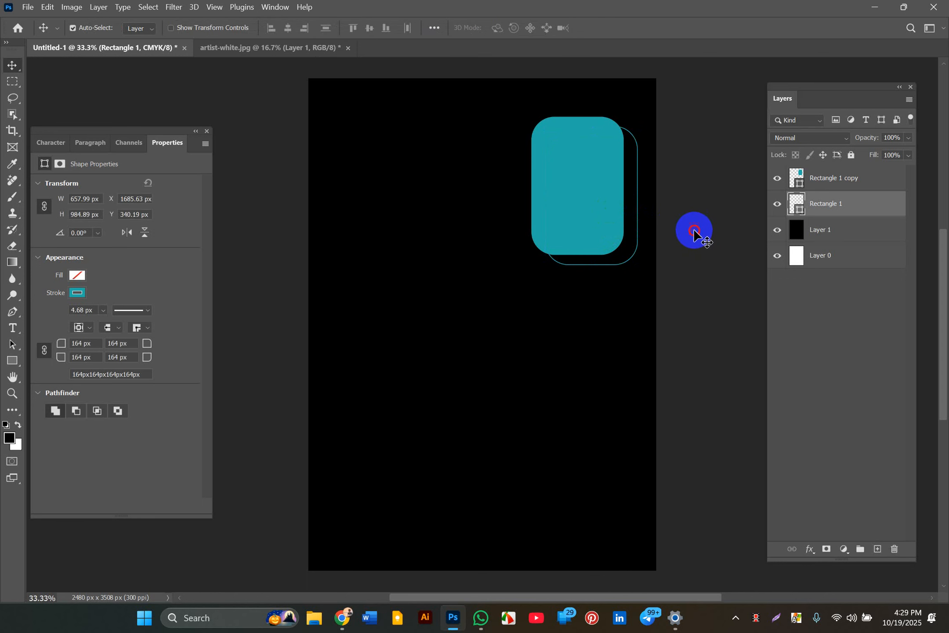
{"action": "left_click", "coordinate": [694, 228]}
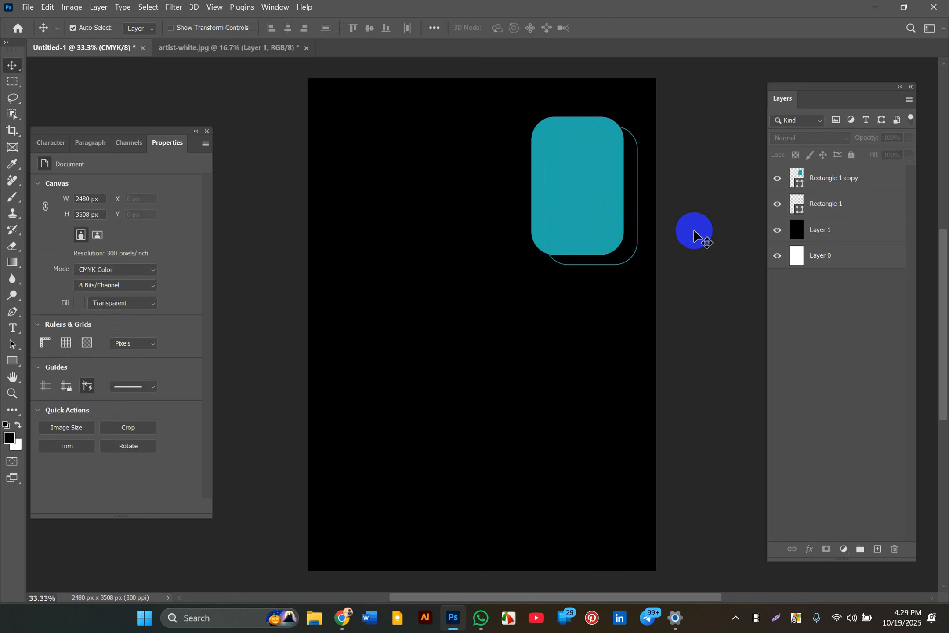
{"action": "left_click", "coordinate": [640, 238]}
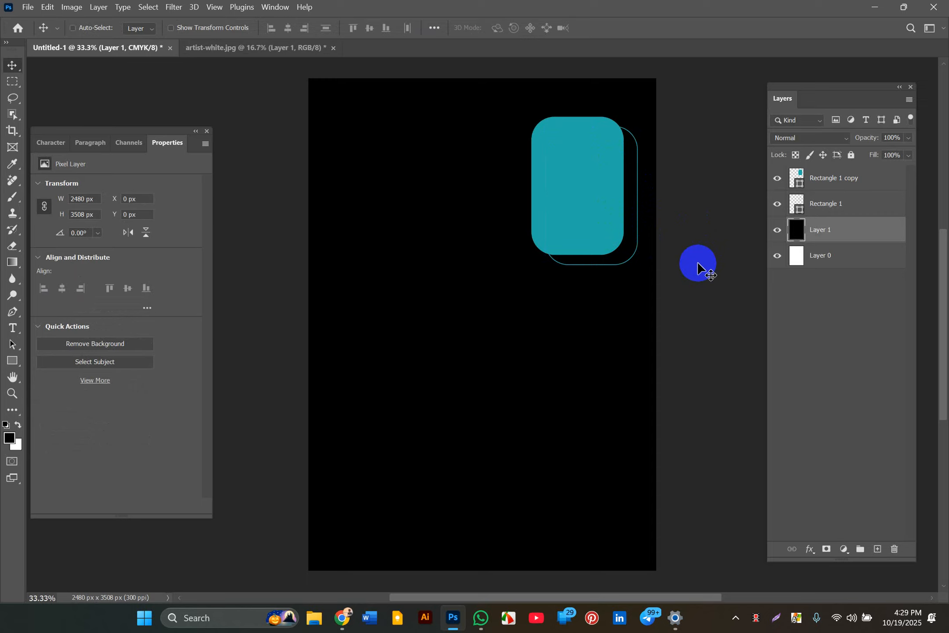
Move the Rectangle 1 outline closer to the filled rectangle, to about X 1632 px and Y 310 px.
{"action": "left_click", "coordinate": [823, 205], "text": "ctrl"}
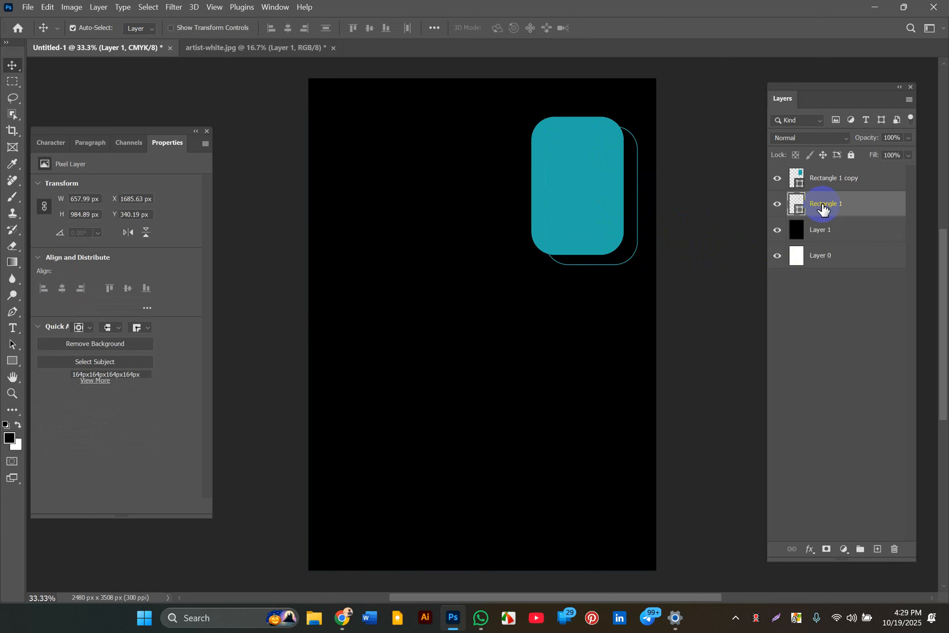
{"action": "key", "text": "ctrl+t"}
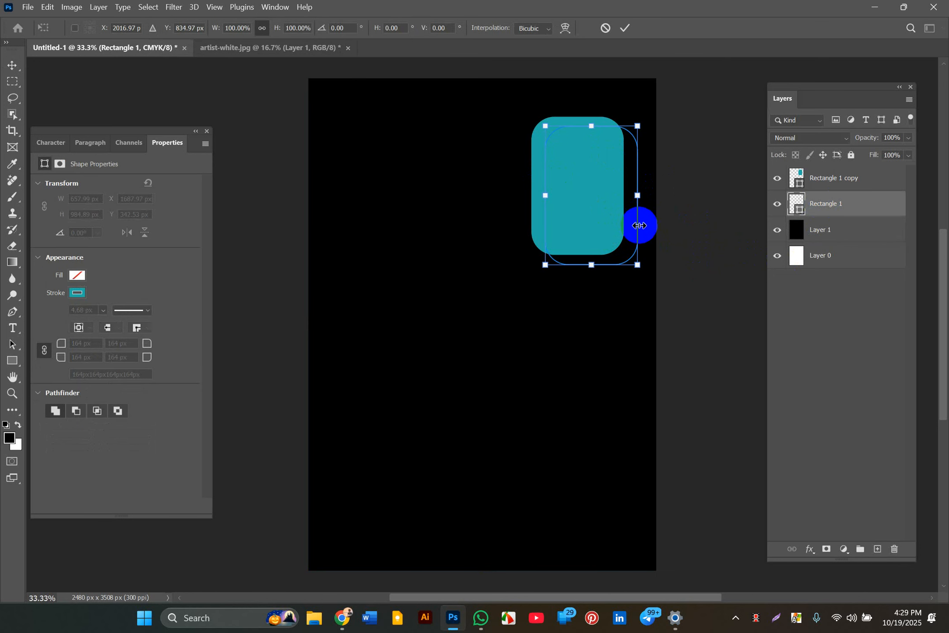
{"action": "left_click_drag", "start_coordinate": [636, 230], "coordinate": [628, 226]}
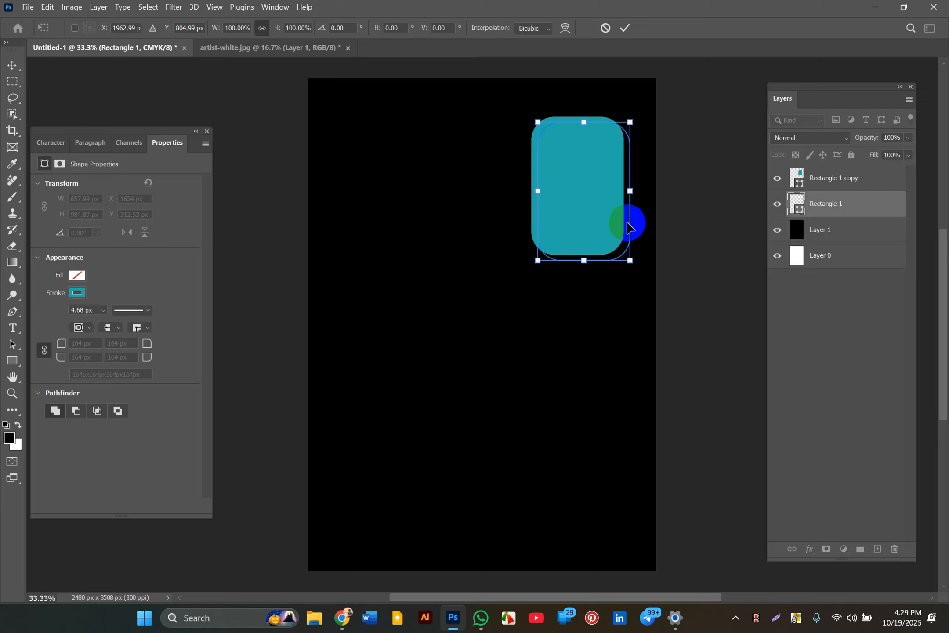
{"action": "key", "text": "Return"}
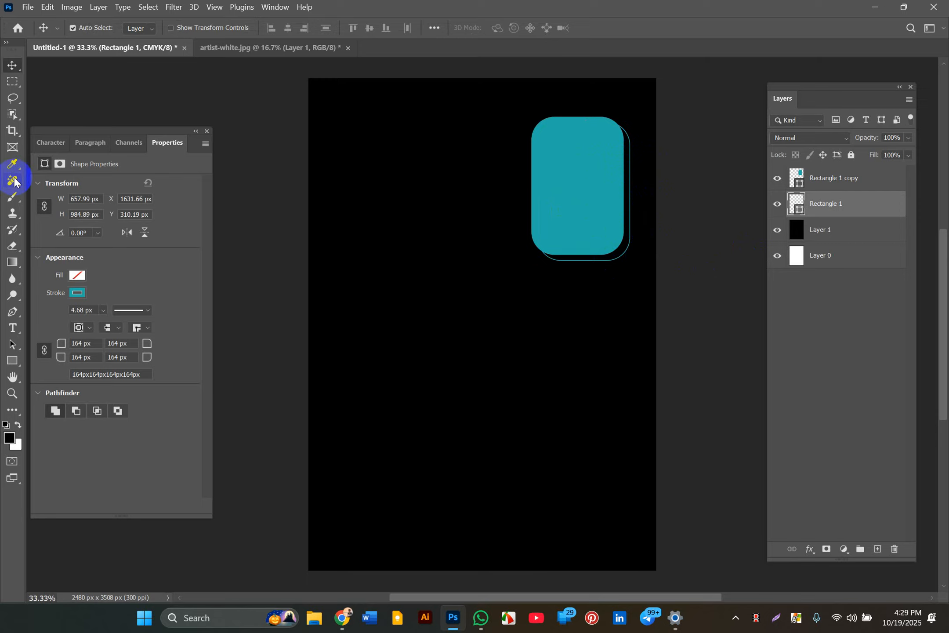
Draw a pill-shaped rectangle about 936 x 254 px at the canvas's left edge, level with the teal rectangle's lower part.
{"action": "scroll", "coordinate": [14, 177], "scroll_direction": "down", "scroll_amount": 1}
{"action": "scroll", "coordinate": [14, 178], "scroll_direction": "up", "scroll_amount": 1}
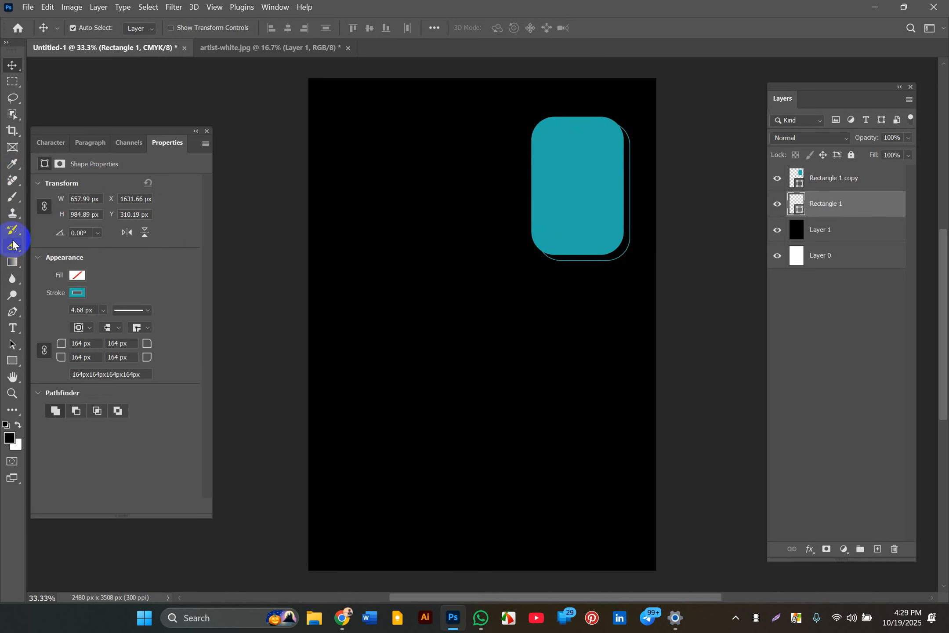
{"action": "left_click", "coordinate": [13, 361]}
{"action": "left_click_drag", "start_coordinate": [306, 248], "coordinate": [382, 281]}
{"action": "left_click", "coordinate": [11, 66]}
Widen the pill shape to about 1423 px, extending it well past the left canvas edge and slightly to the right.
{"action": "key", "text": "ctrl+t"}
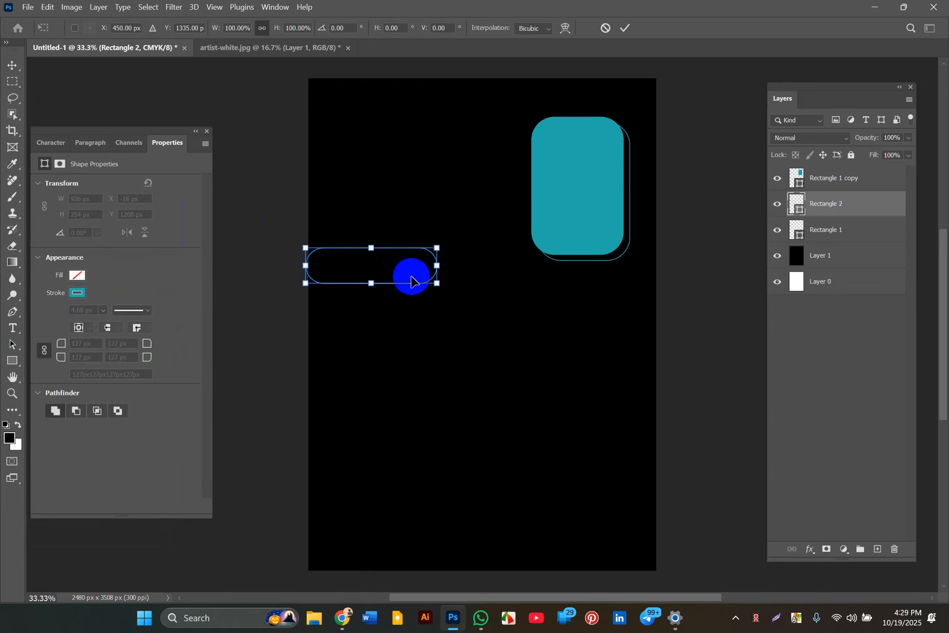
{"action": "left_click_drag", "start_coordinate": [297, 266], "coordinate": [237, 279]}
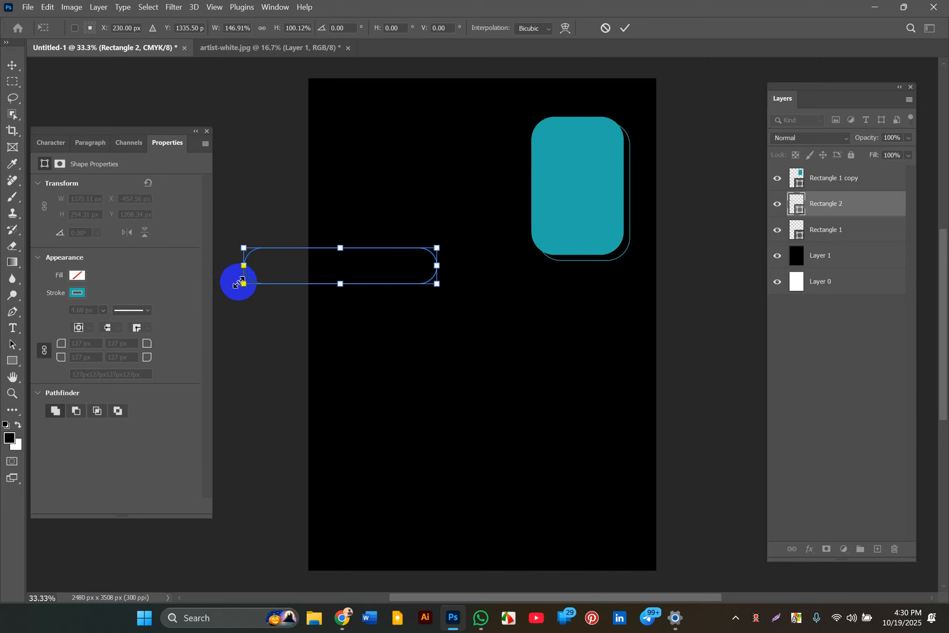
{"action": "left_click_drag", "start_coordinate": [437, 266], "coordinate": [446, 266]}
{"action": "left_click", "coordinate": [78, 276]}
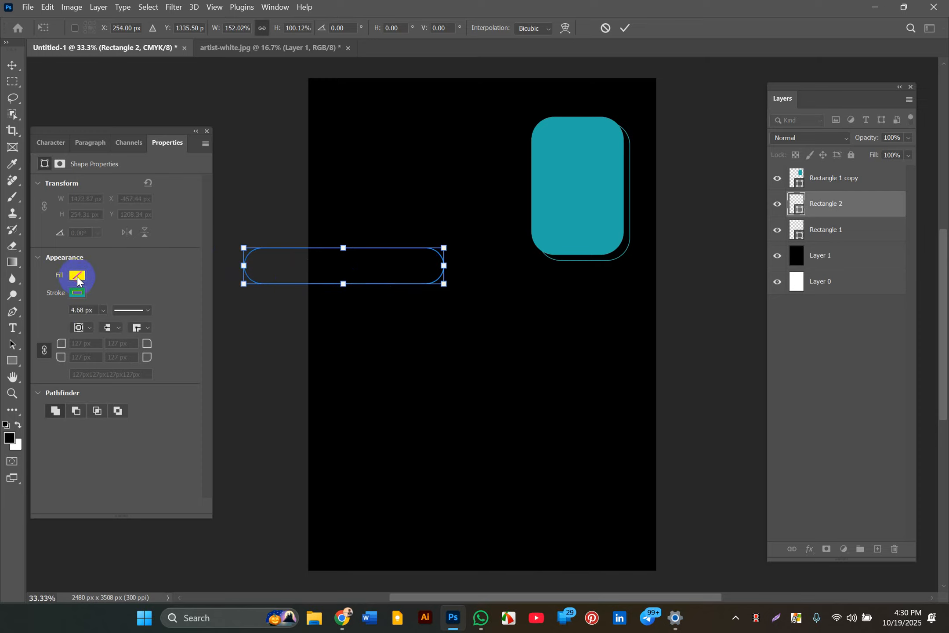
{"action": "left_click", "coordinate": [84, 293]}
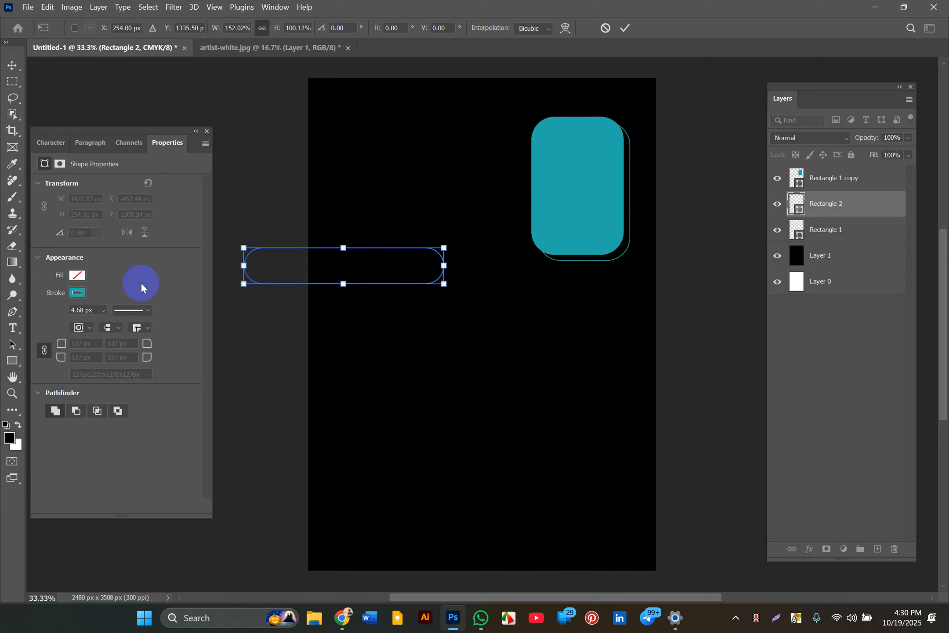
{"action": "key", "text": "Return"}
Fill the pill shape with the recently used teal and remove its stroke.
{"action": "left_click", "coordinate": [78, 275]}
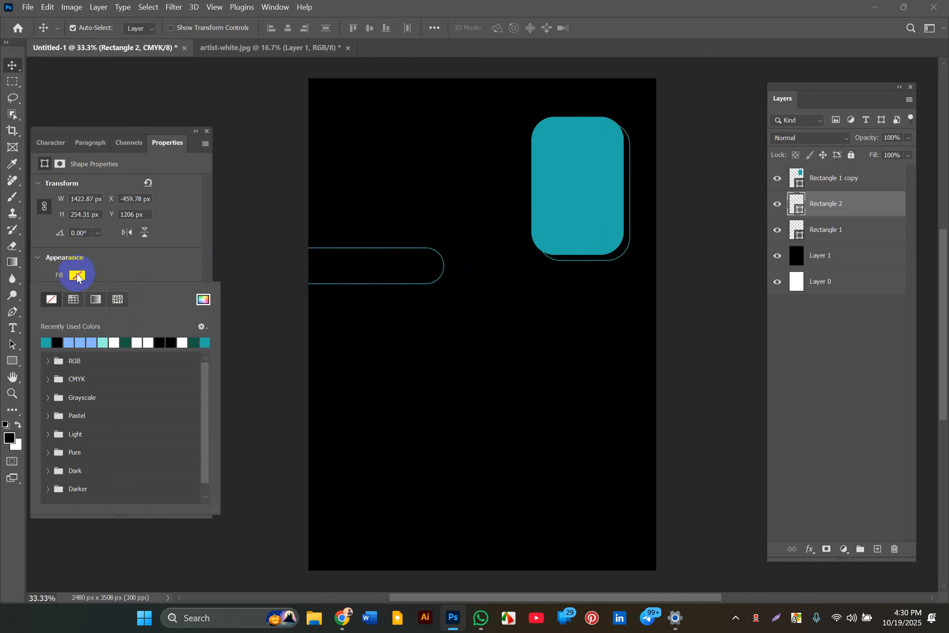
{"action": "left_click", "coordinate": [94, 255]}
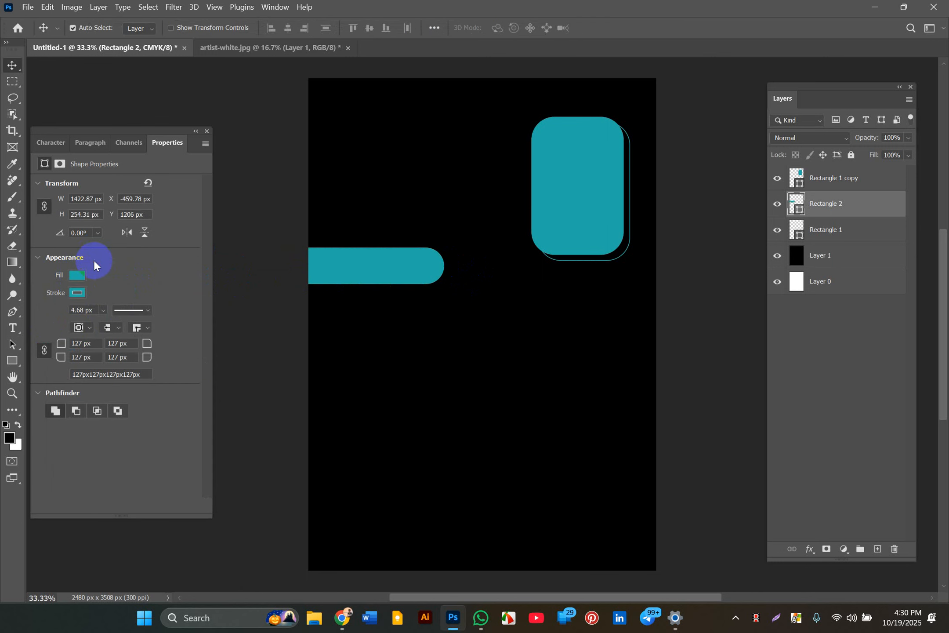
{"action": "left_click", "coordinate": [77, 292]}
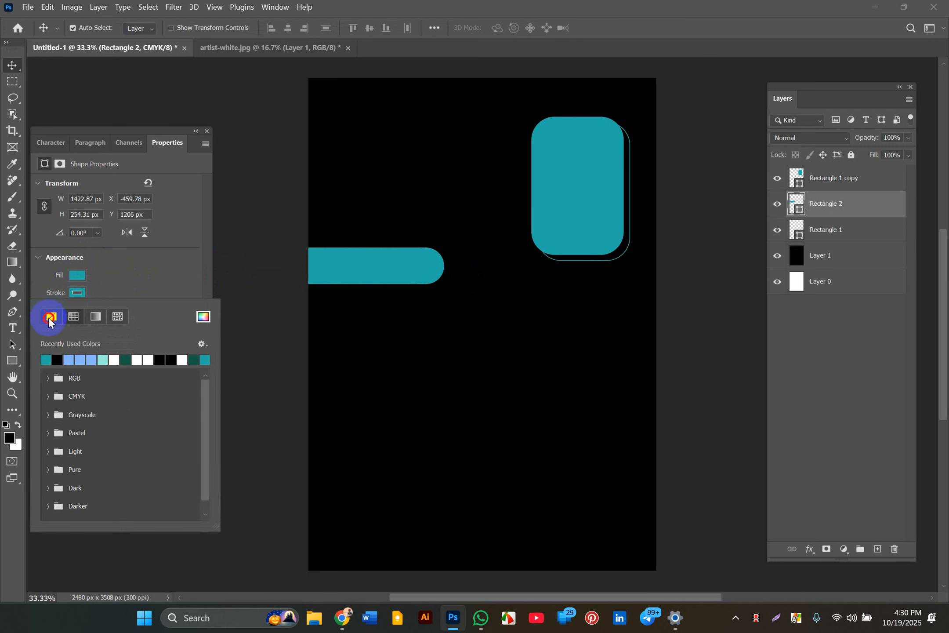
{"action": "left_click", "coordinate": [169, 260]}
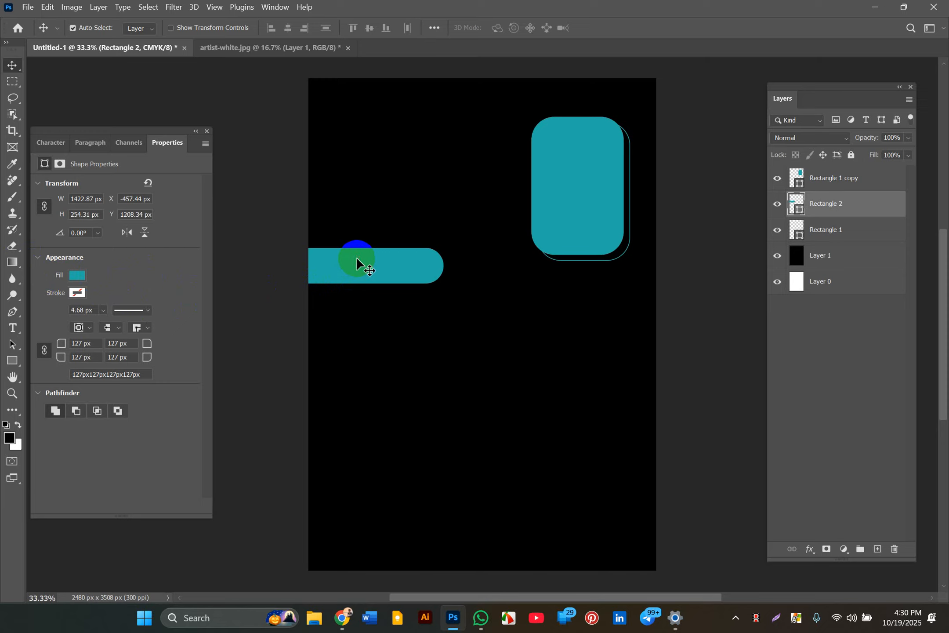
Duplicate the pill shape straight down to about Y 2237 px and enlarge the copy to about 2463 x 1091 px.
{"action": "left_click_drag", "start_coordinate": [356, 263], "coordinate": [359, 412]}
{"action": "key", "text": "ctrl"}
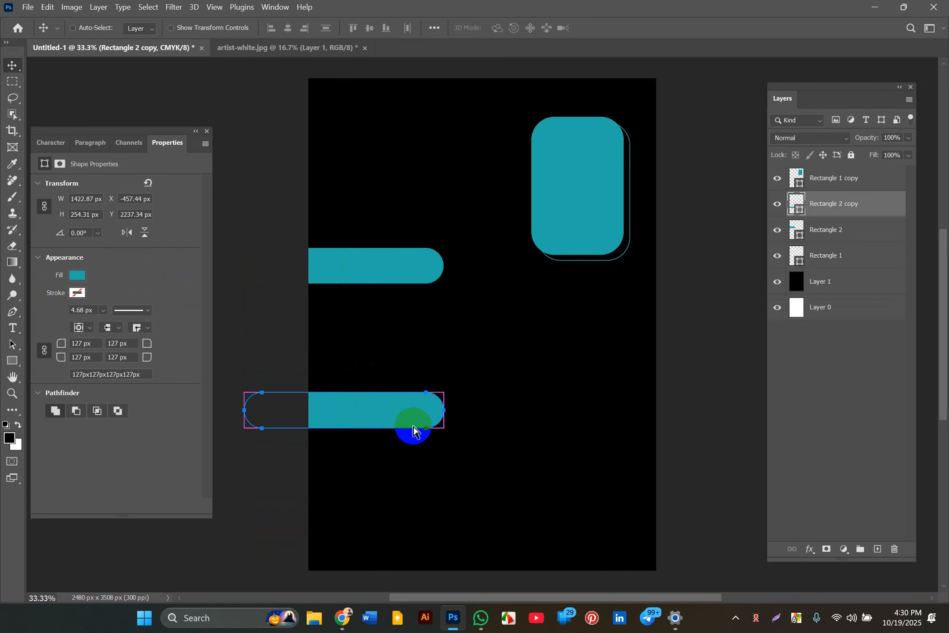
{"action": "left_click_drag", "start_coordinate": [444, 410], "coordinate": [591, 423]}
{"action": "left_click_drag", "start_coordinate": [415, 428], "coordinate": [417, 545]}
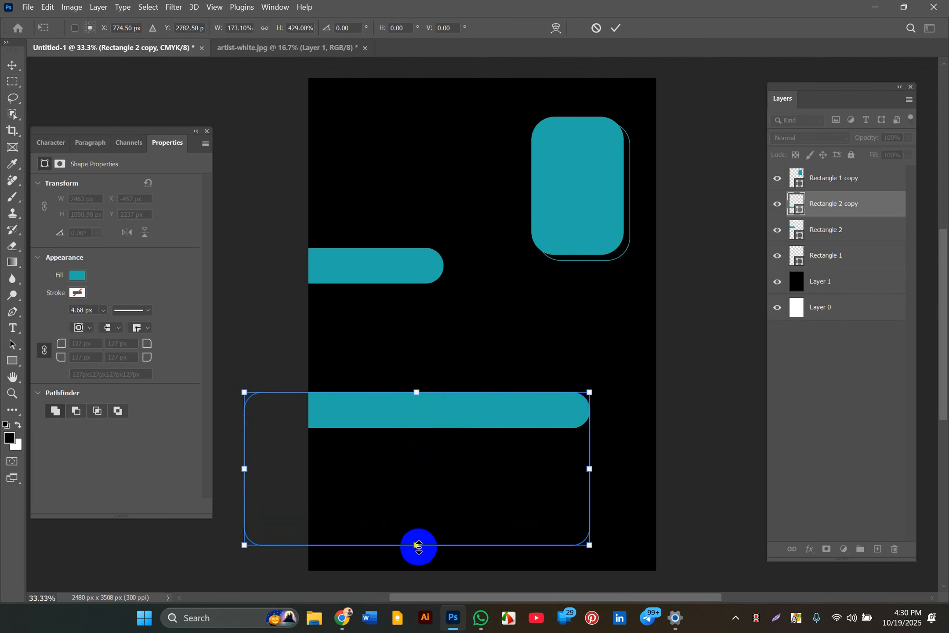
{"action": "left_click", "coordinate": [12, 65]}
{"action": "left_click", "coordinate": [104, 88]}
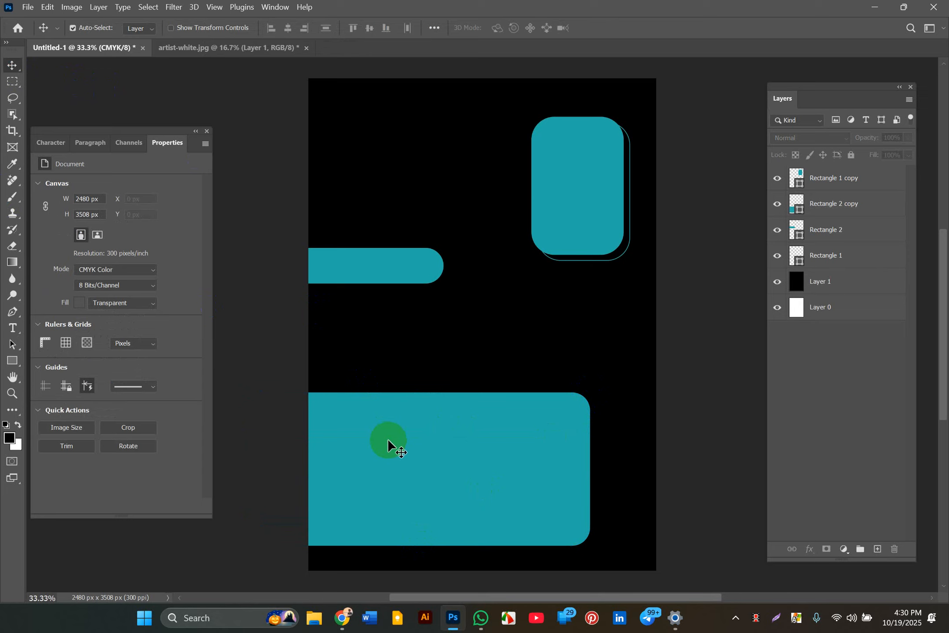
Fill both the pill shape and its enlarged copy with dark blue 1e449a.
{"action": "left_click", "coordinate": [388, 439]}
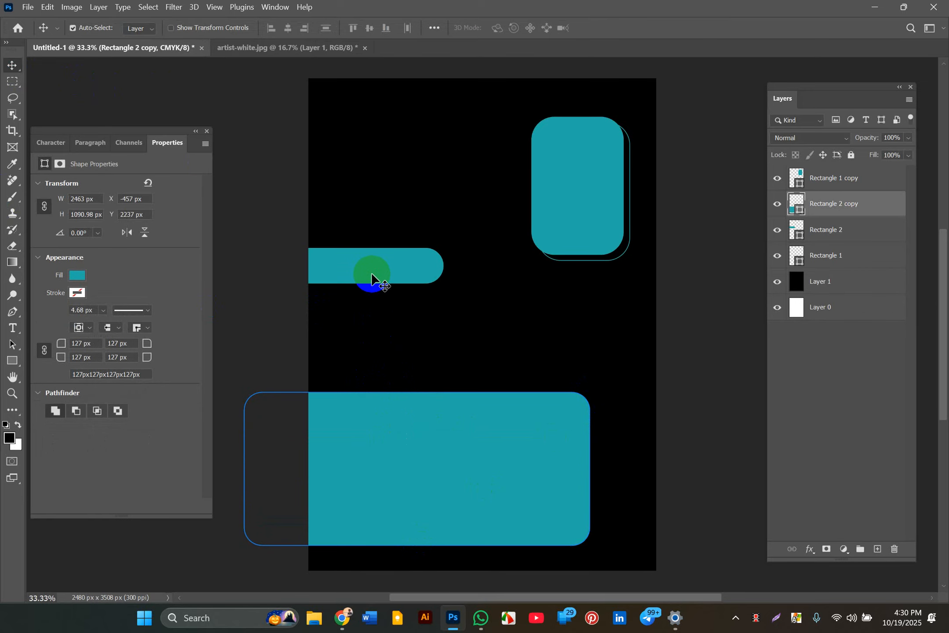
{"action": "left_click", "coordinate": [372, 274], "text": "shift"}
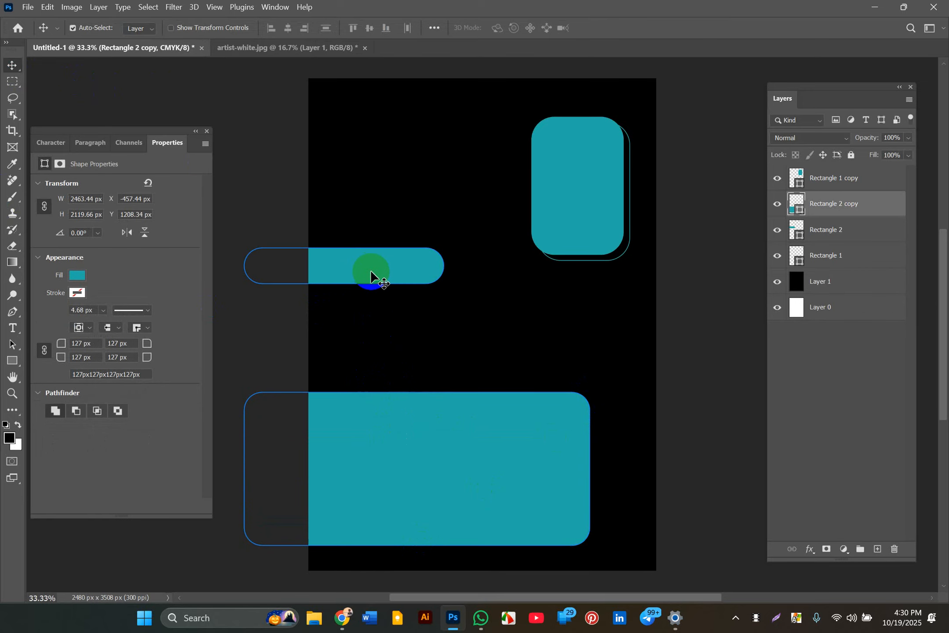
{"action": "left_click", "coordinate": [79, 275]}
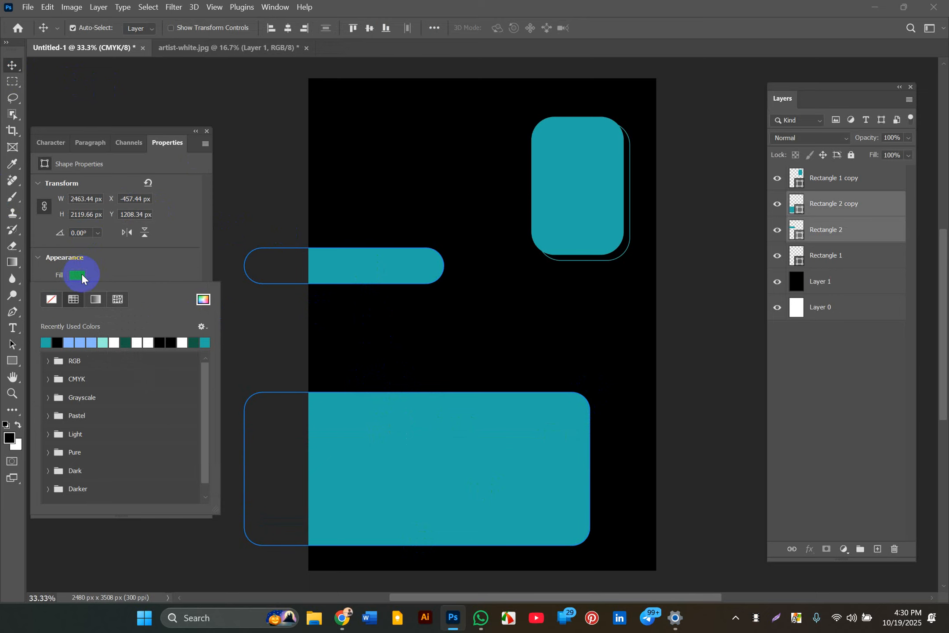
{"action": "left_click", "coordinate": [201, 299]}
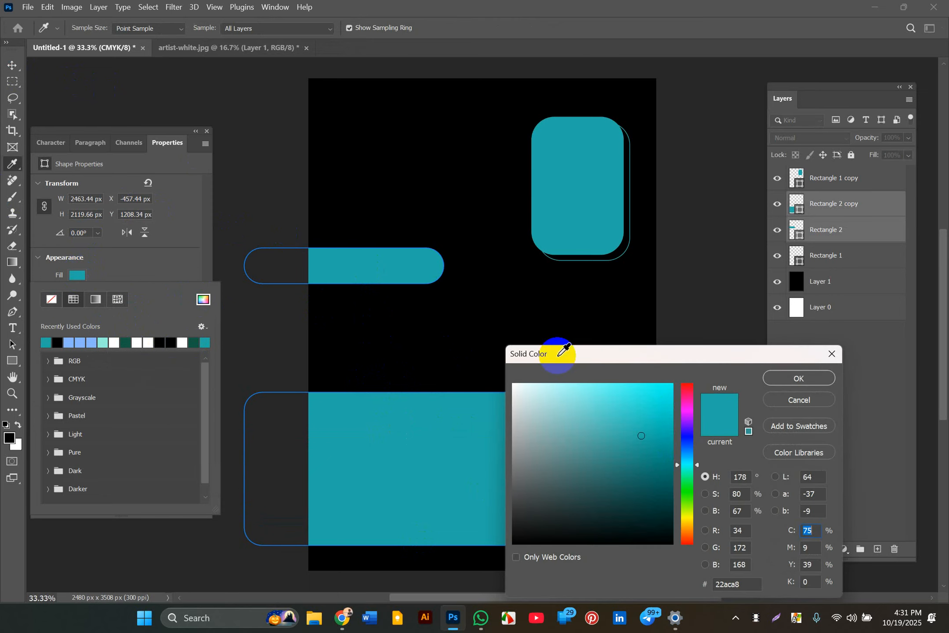
{"action": "left_click", "coordinate": [685, 445]}
{"action": "mouse_move", "coordinate": [649, 442]}
{"action": "left_mouse_down"}
{"action": "mouse_move", "coordinate": [613, 397]}
{"action": "mouse_move", "coordinate": [620, 392]}
{"action": "mouse_move", "coordinate": [619, 419]}
{"action": "mouse_move", "coordinate": [650, 431]}
{"action": "mouse_move", "coordinate": [640, 415]}
{"action": "mouse_move", "coordinate": [643, 447]}
{"action": "left_mouse_up"}
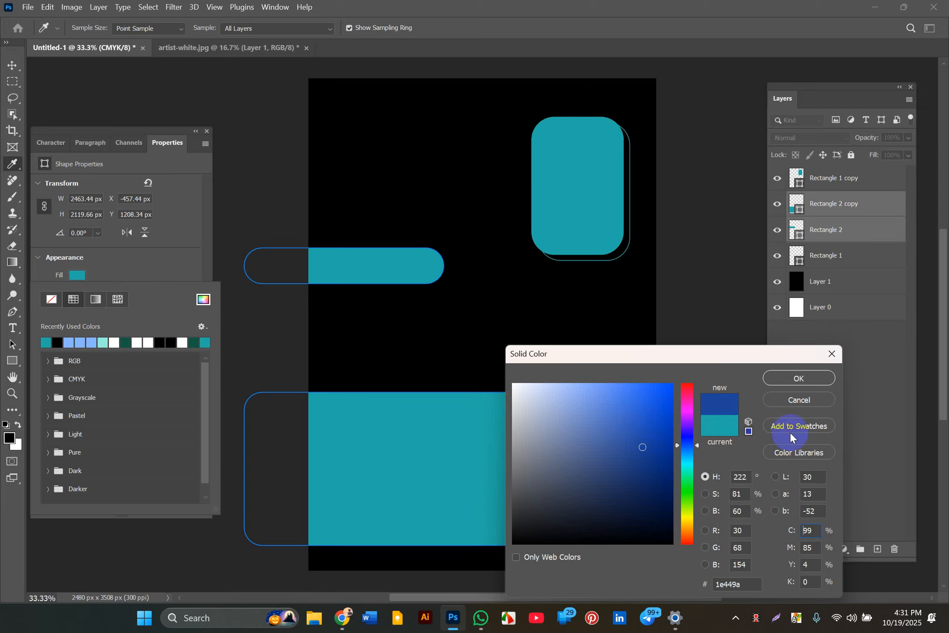
{"action": "left_click", "coordinate": [799, 378]}
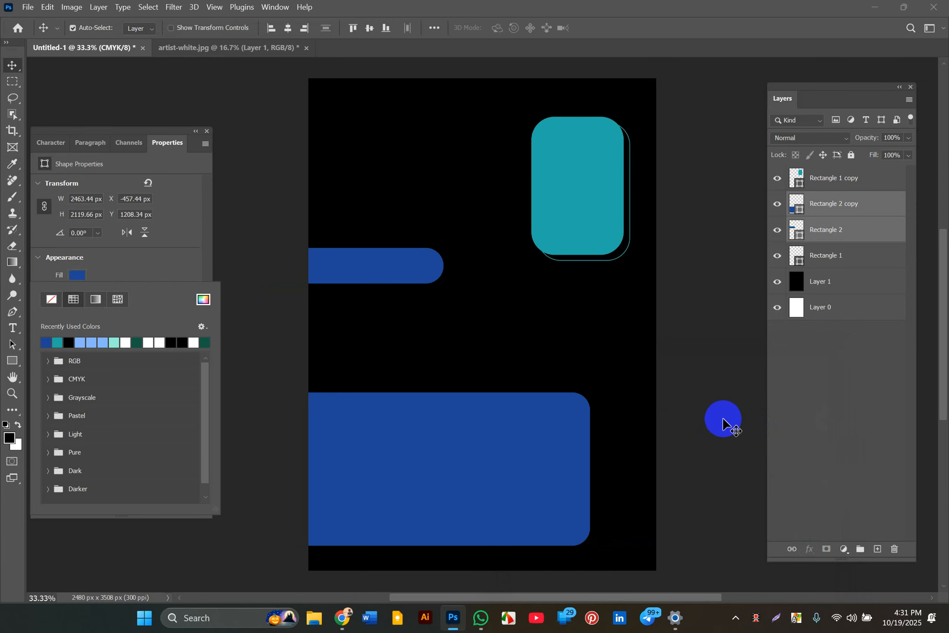
{"action": "left_click", "coordinate": [726, 423]}
{"action": "left_click", "coordinate": [720, 427]}
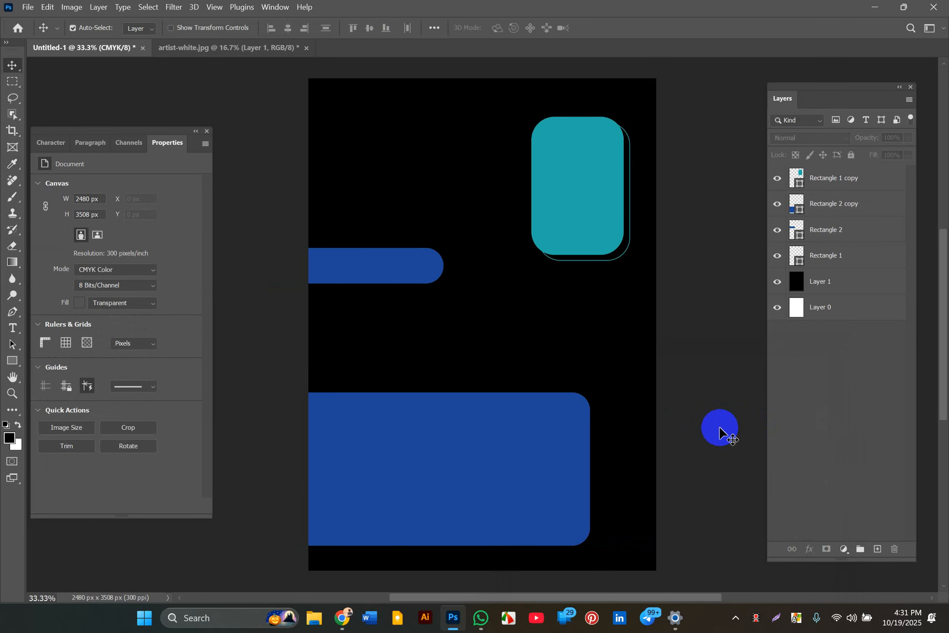
Identify the shape layers by toggling their visibility and move the Rectangle 1 outline layer directly below Rectangle 1 copy.
{"action": "left_click", "coordinate": [830, 263]}
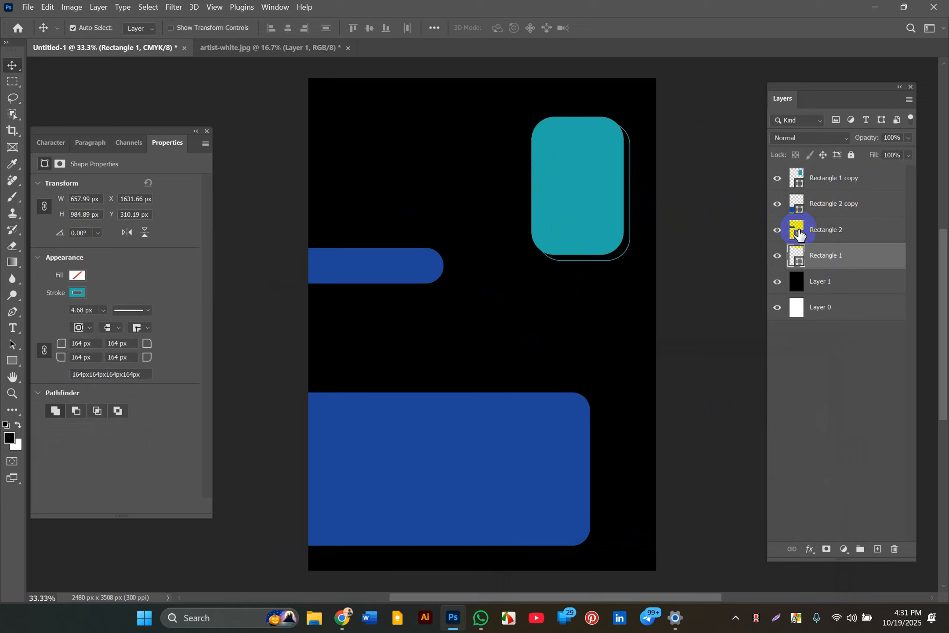
{"action": "left_click", "coordinate": [777, 204]}
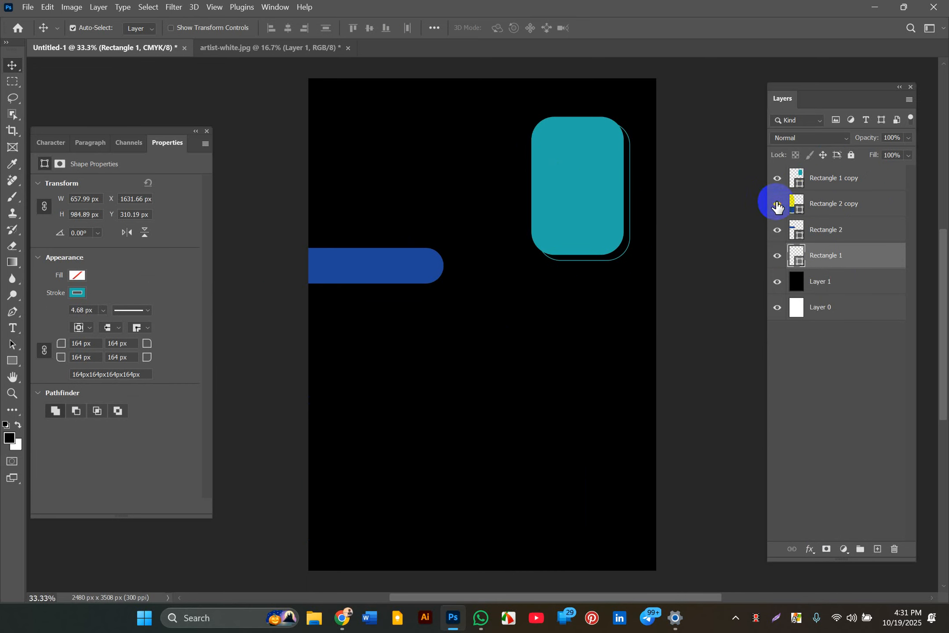
{"action": "left_click", "coordinate": [777, 204]}
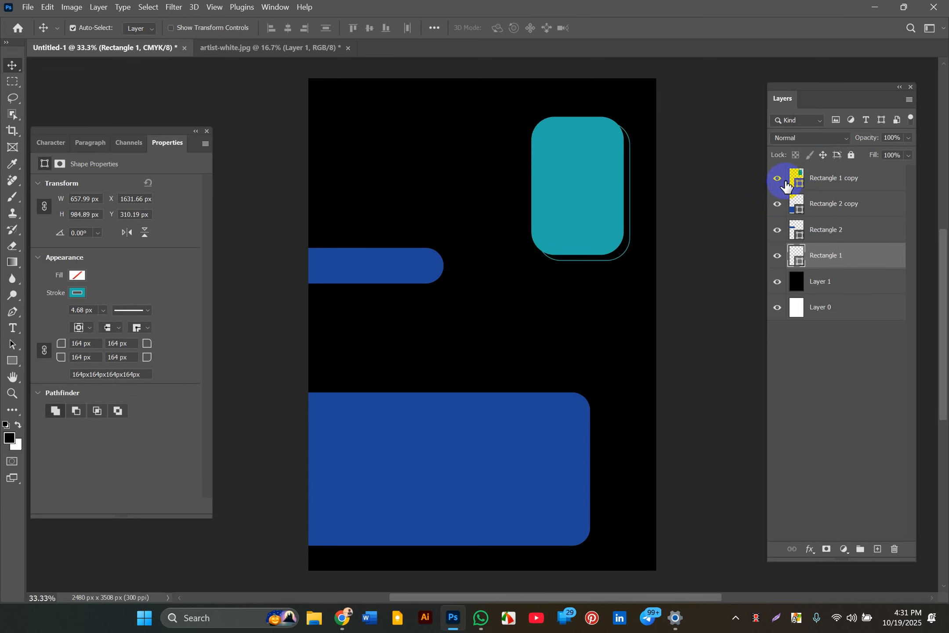
{"action": "left_click", "coordinate": [779, 180]}
{"action": "left_click", "coordinate": [778, 181]}
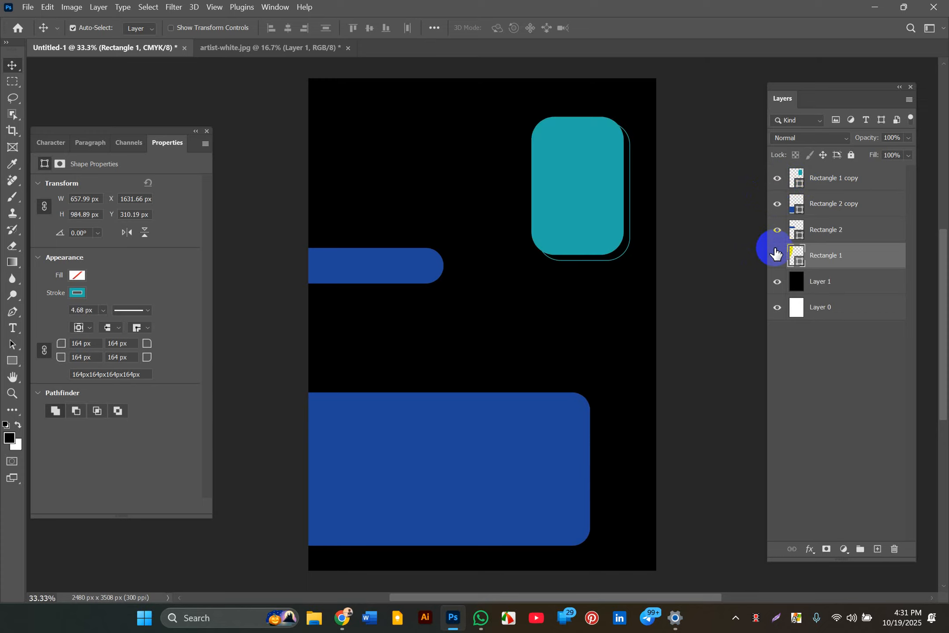
{"action": "left_click", "coordinate": [777, 256]}
{"action": "left_click", "coordinate": [777, 256]}
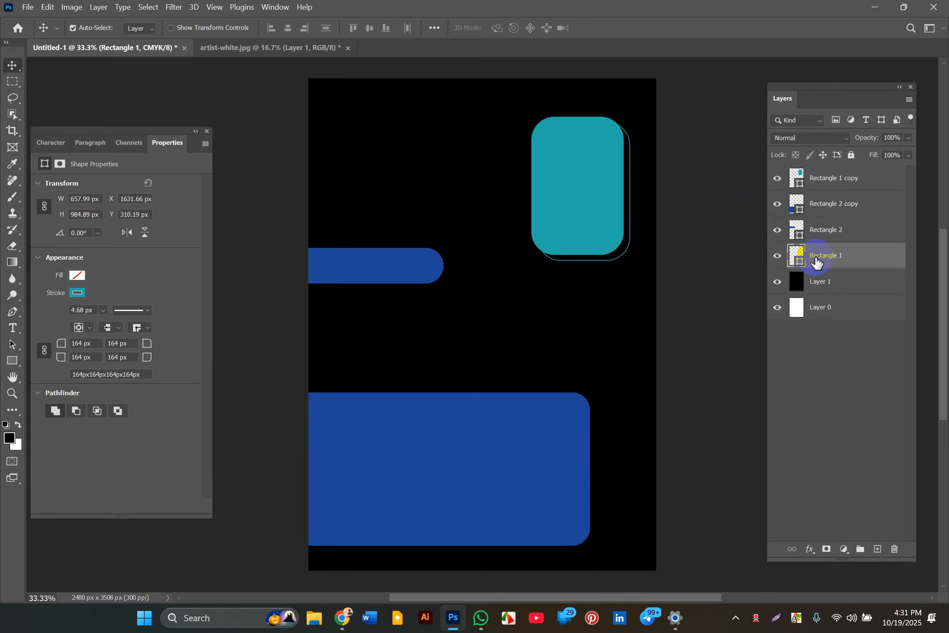
{"action": "left_click_drag", "start_coordinate": [816, 263], "coordinate": [816, 194]}
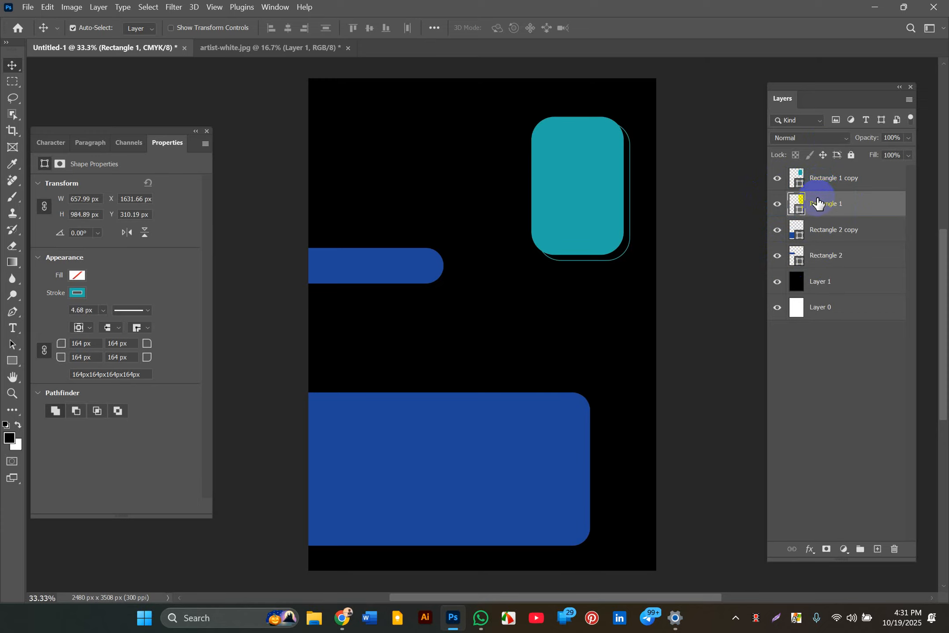
Group the Rectangle 1 and Rectangle 1 copy layers and name the group image.
{"action": "left_click", "coordinate": [827, 172], "text": "shift"}
{"action": "key", "text": "ctrl+g"}
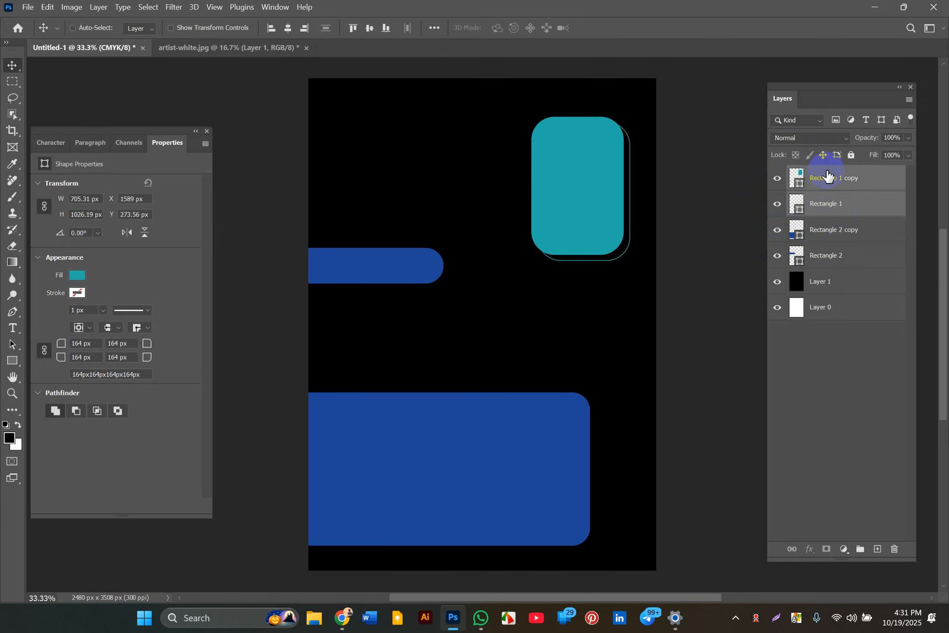
{"action": "double_click", "coordinate": [826, 173]}
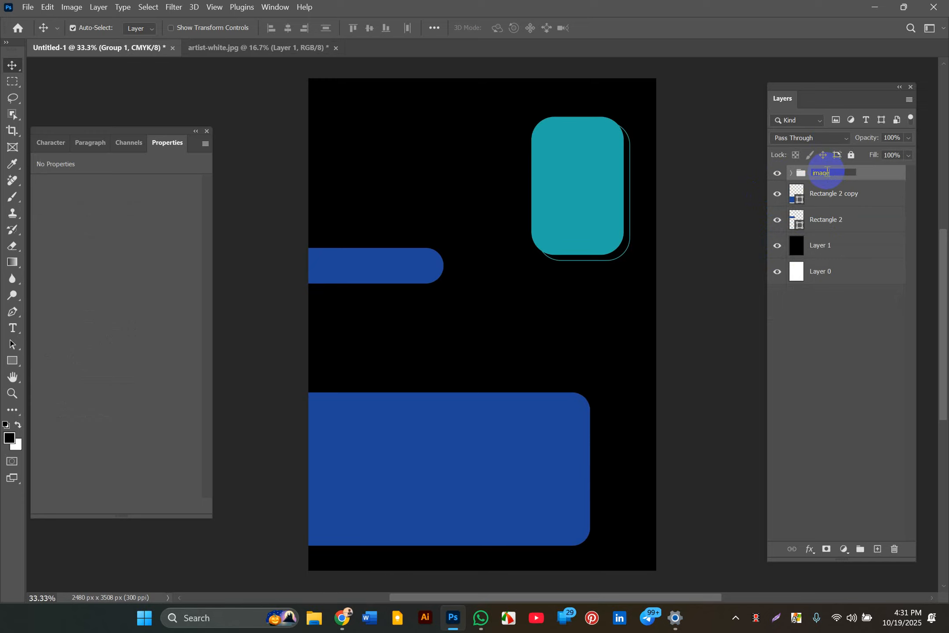
{"action": "key", "text": "Return"}
Group the Rectangle 2 and Rectangle 2 copy layers and name the group sub.
{"action": "left_click", "coordinate": [815, 198]}
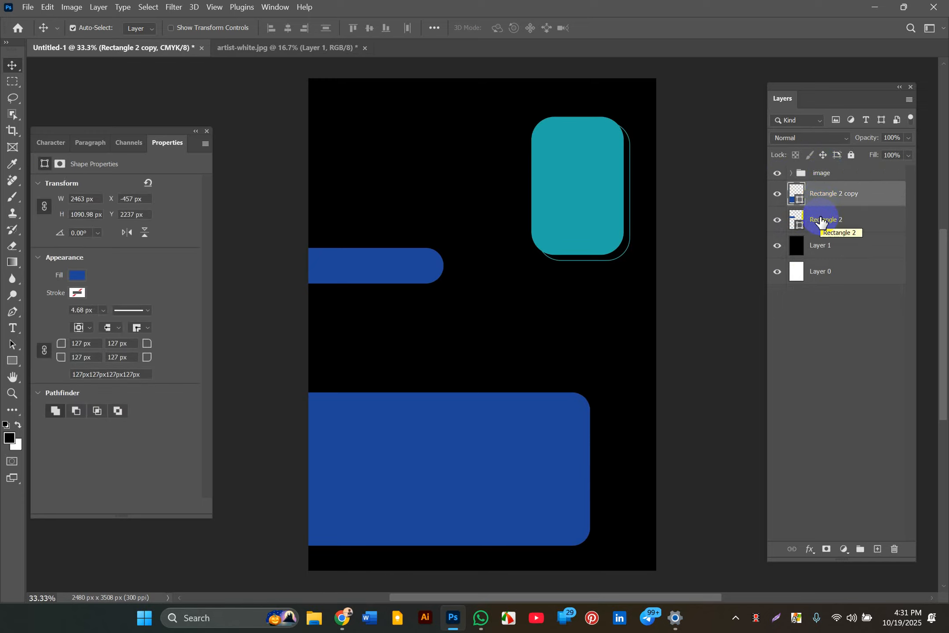
{"action": "left_click", "coordinate": [821, 222], "text": "shift"}
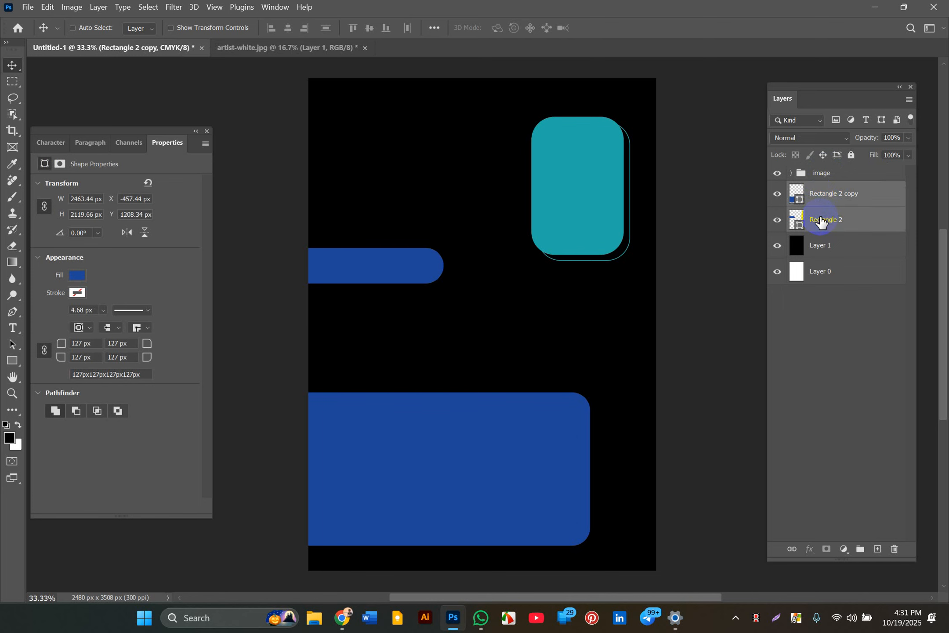
{"action": "key", "text": "ctrl+g"}
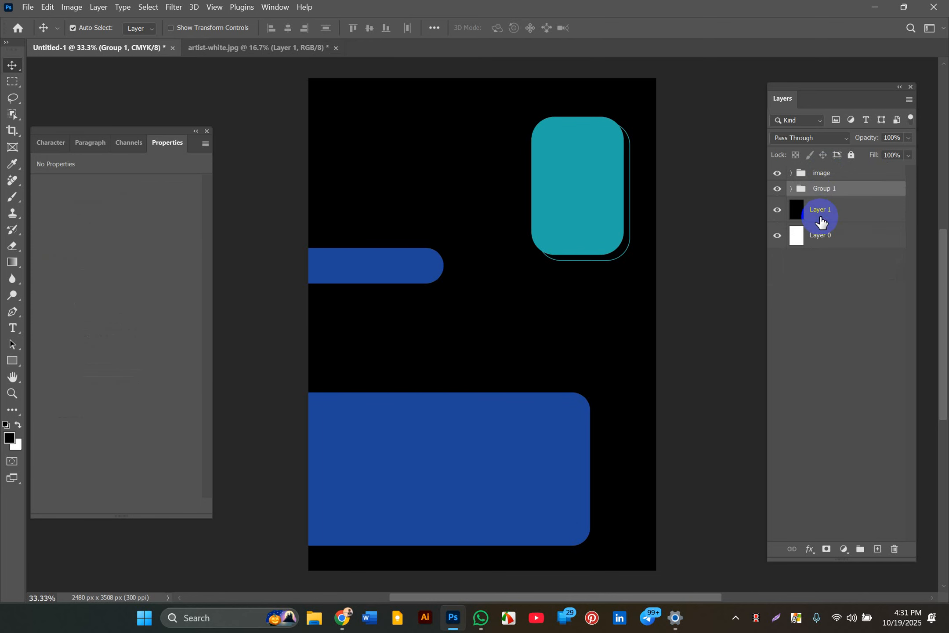
{"action": "double_click", "coordinate": [825, 188]}
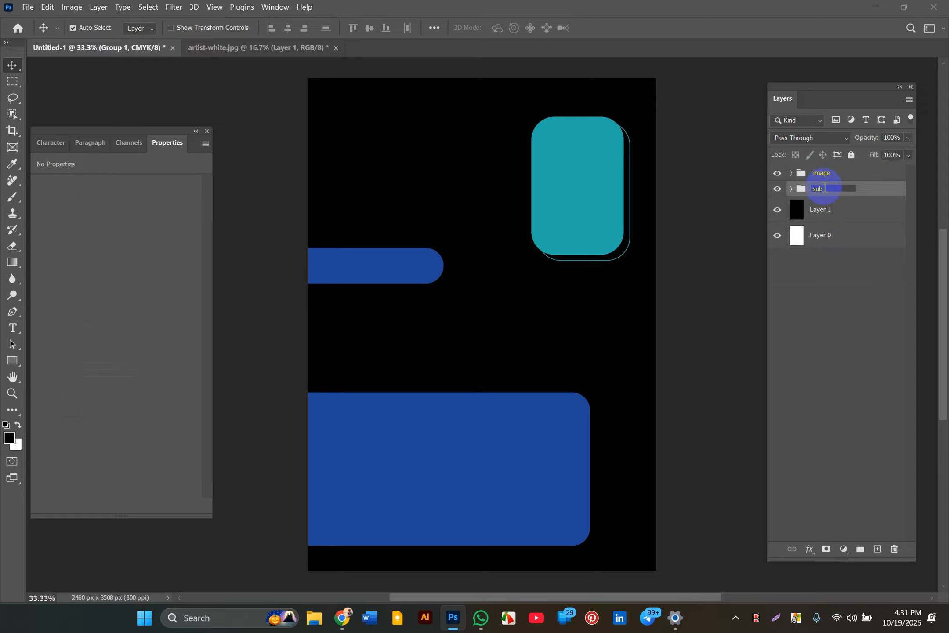
{"action": "key", "text": "Return"}
{"action": "left_click", "coordinate": [806, 284]}
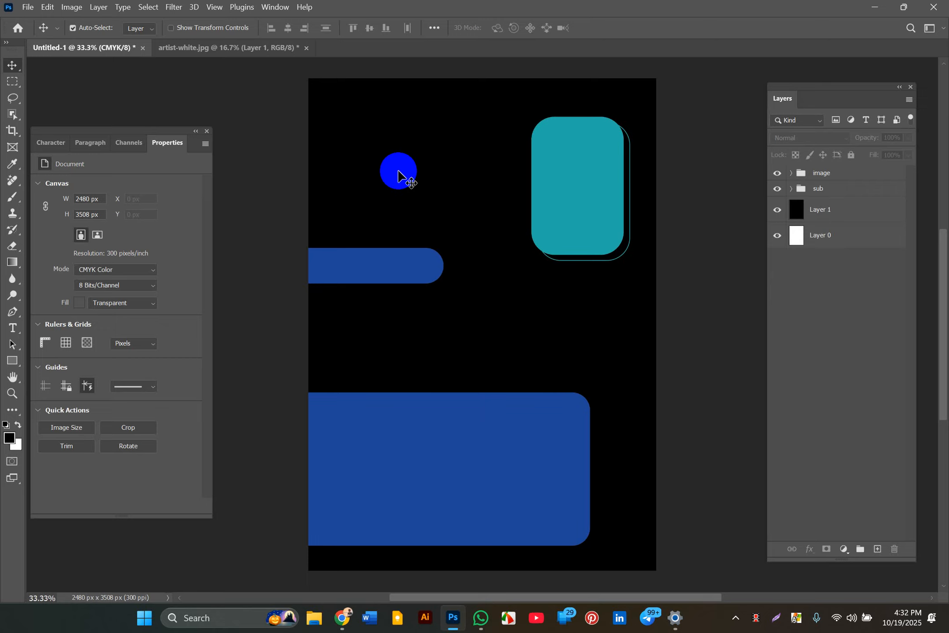
Bring the cut-out man from artist-white.jpg into the Untitled-1 design, directly above the teal rectangle in the image group.
{"action": "left_click", "coordinate": [603, 167]}
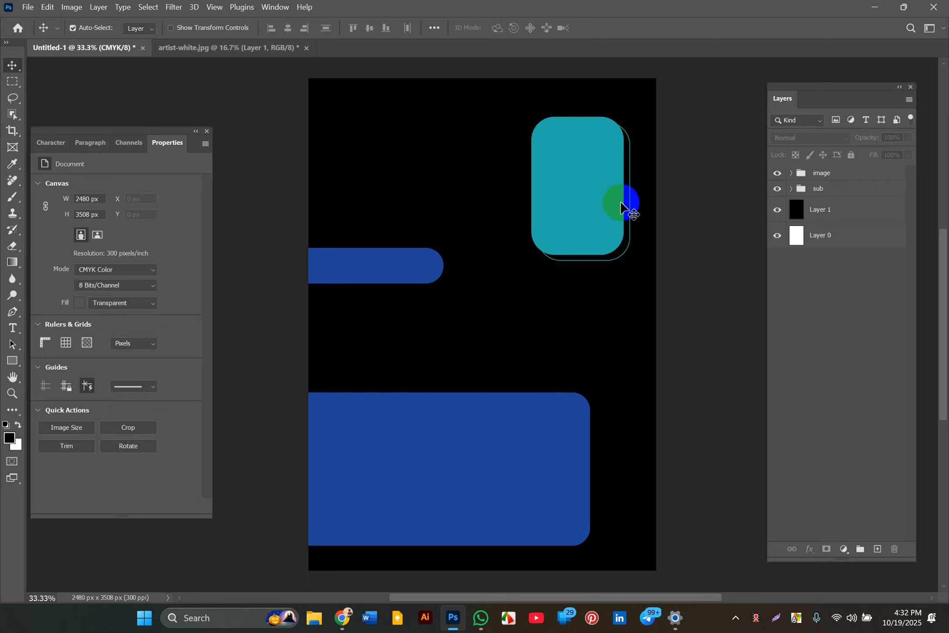
{"action": "left_click", "coordinate": [607, 201]}
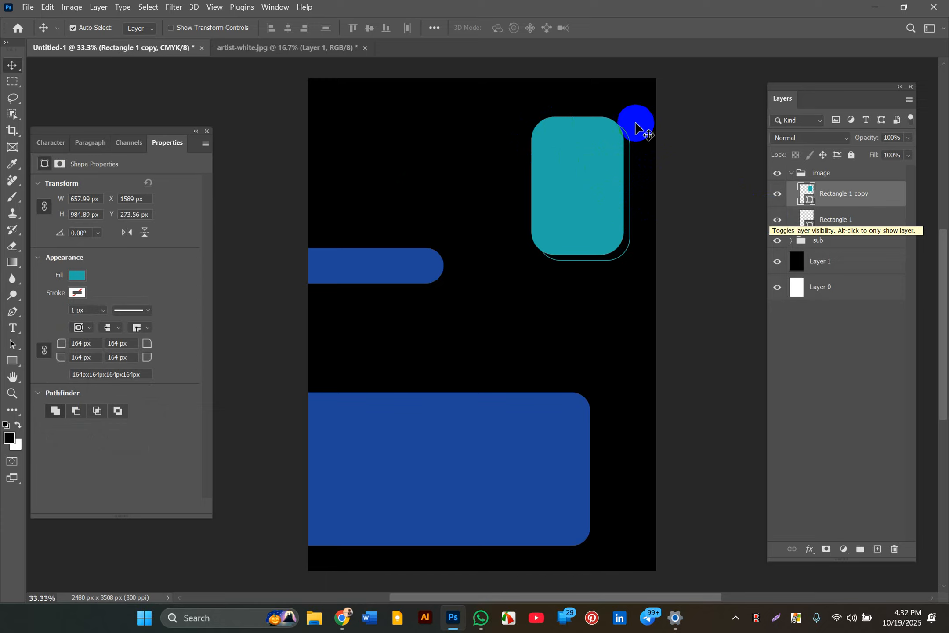
{"action": "left_click", "coordinate": [600, 197]}
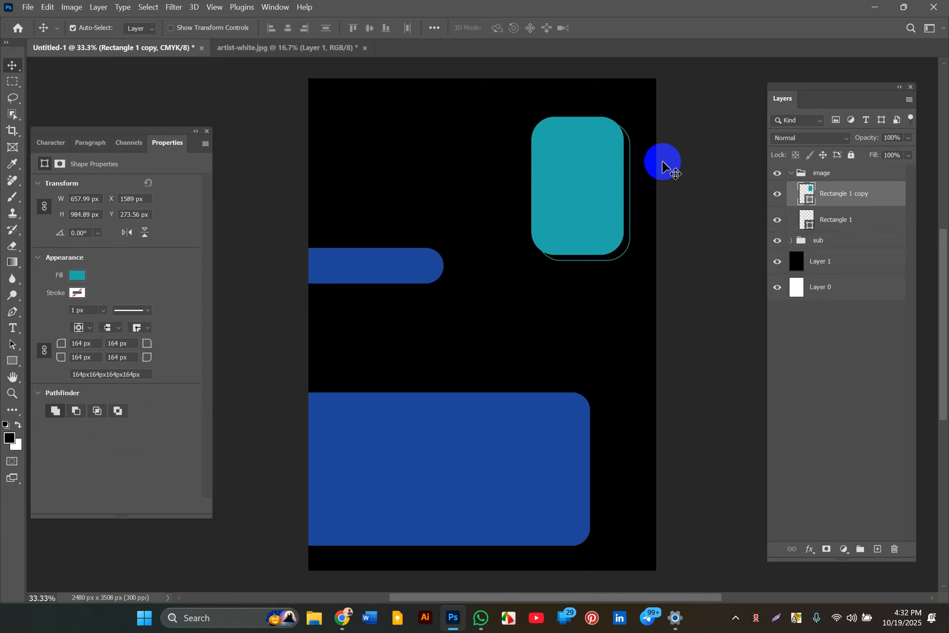
{"action": "left_click", "coordinate": [568, 173]}
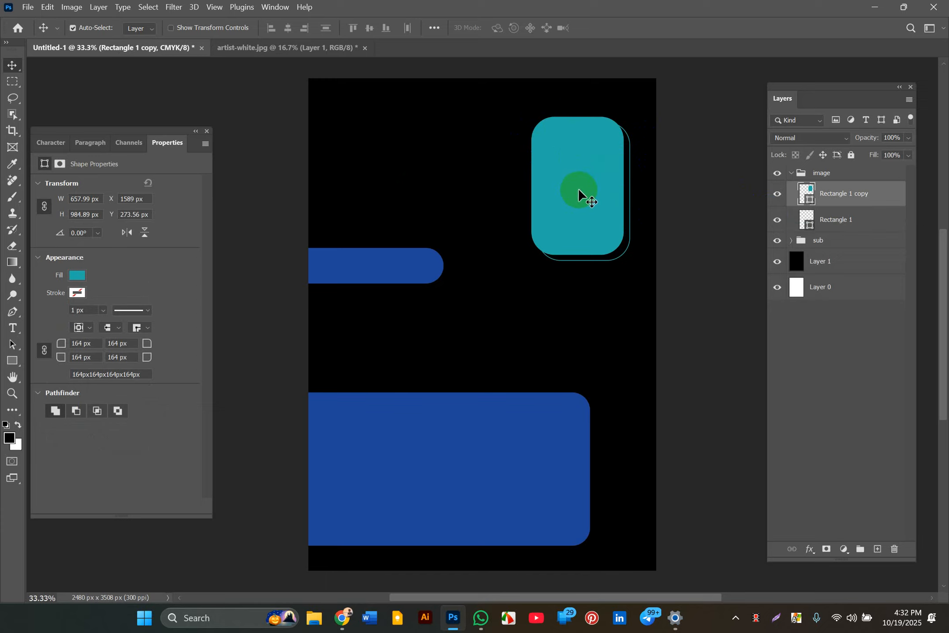
{"action": "left_click", "coordinate": [286, 49]}
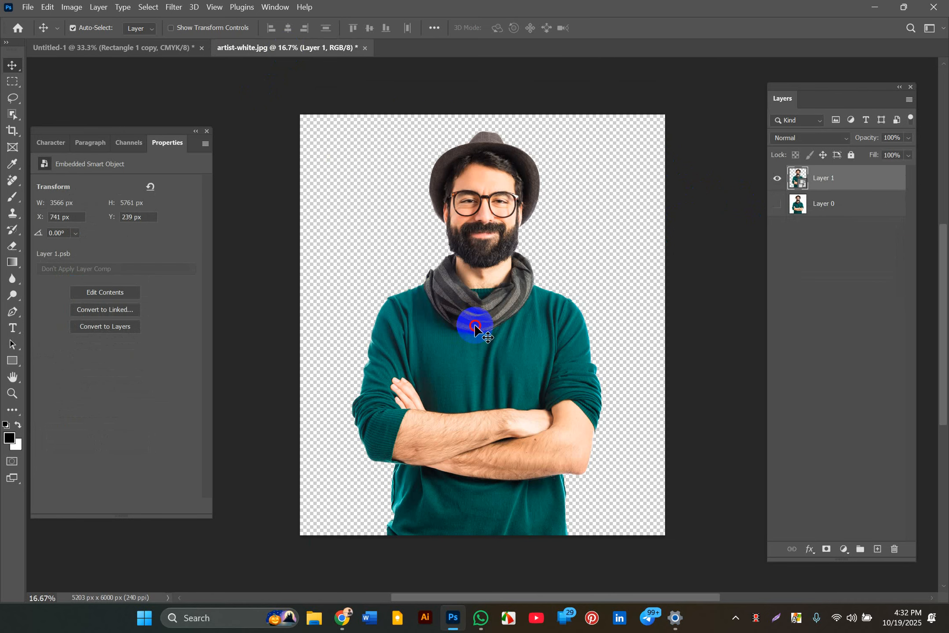
{"action": "left_click_drag", "start_coordinate": [474, 323], "coordinate": [566, 249]}
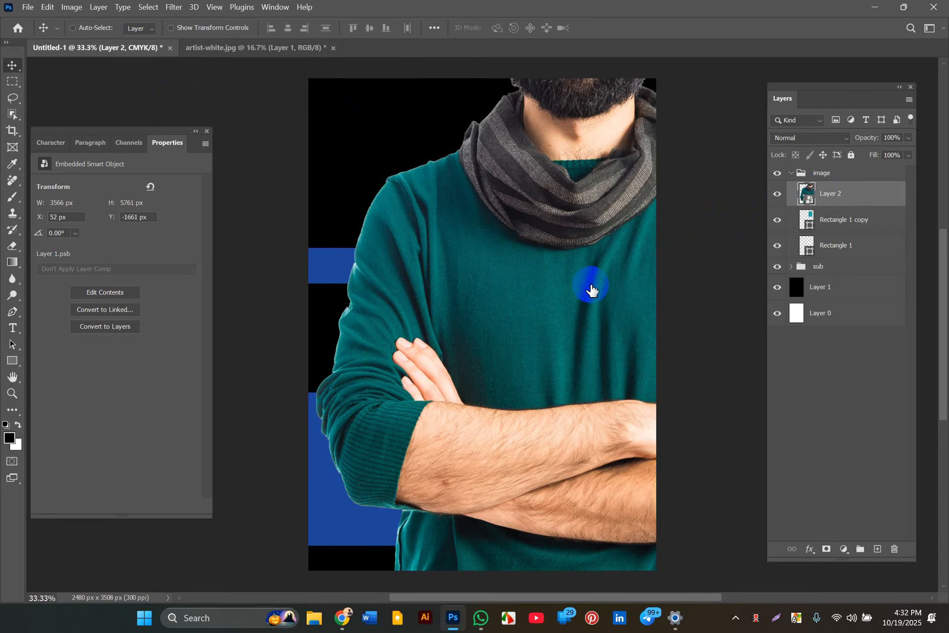
Scale the man's photo down proportionally to about 27% and place it over the teal rectangle.
{"action": "key", "text": "ctrl+t"}
{"action": "key", "text": "ctrl+minus"}
{"action": "key", "text": "ctrl+minus"}
{"action": "key", "text": "ctrl+minus"}
{"action": "key", "text": "ctrl+minus"}
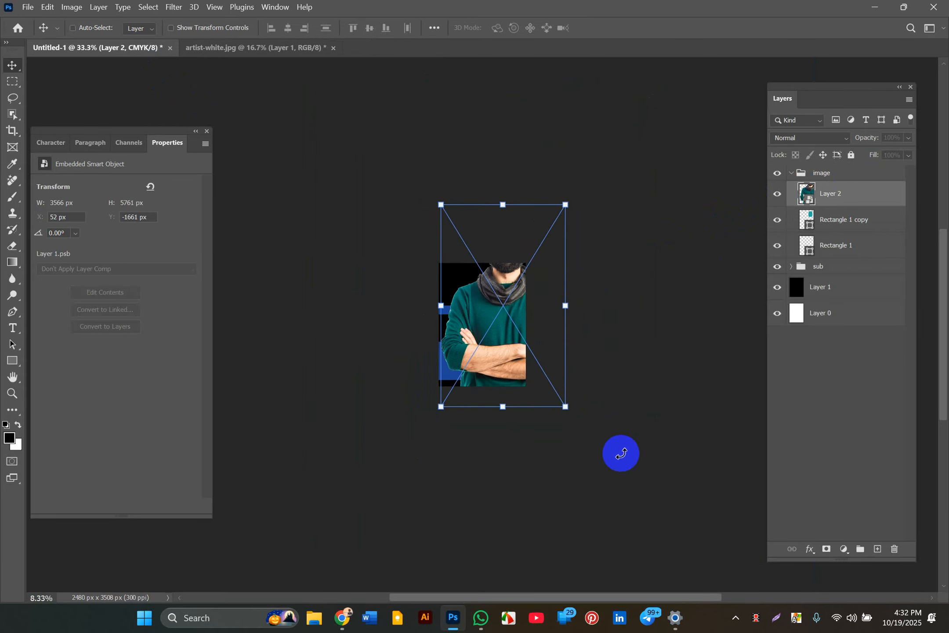
{"action": "left_click", "coordinate": [565, 407]}
{"action": "left_click_drag", "start_coordinate": [565, 407], "coordinate": [509, 319]}
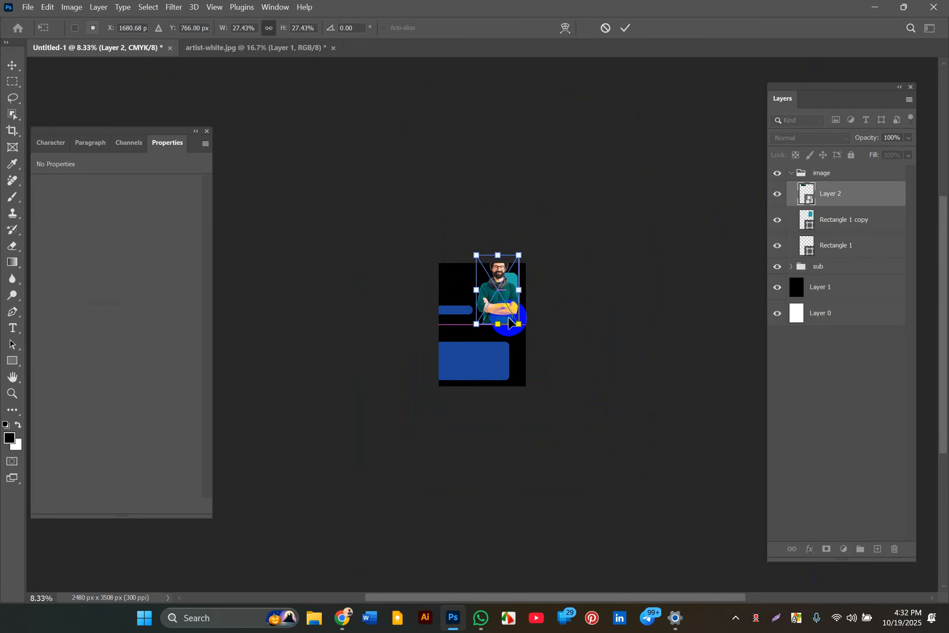
Resize the man's photo to about 1223 x 1975 px and position it over the teal rectangle at about X 1257 px, Y 101 px.
{"action": "key", "text": "ctrl+plus"}
{"action": "key", "text": "ctrl+plus"}
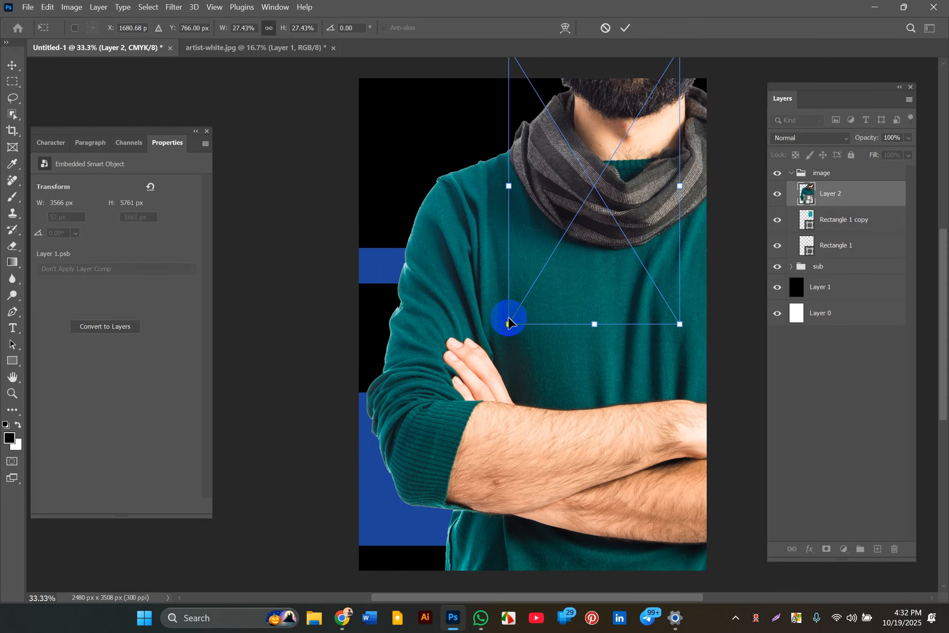
{"action": "scroll", "coordinate": [508, 322], "scroll_direction": "up", "scroll_amount": 3}
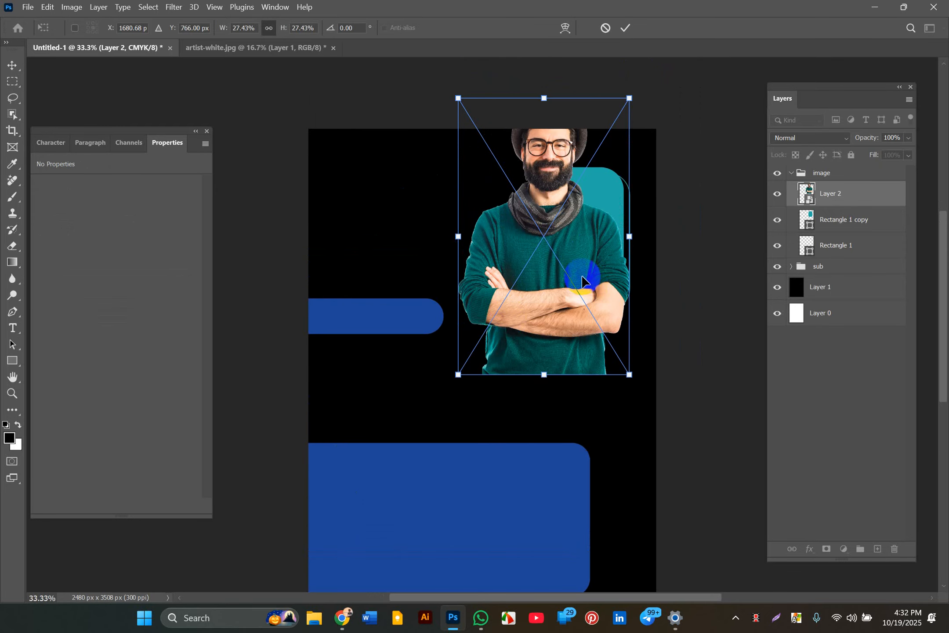
{"action": "left_click_drag", "start_coordinate": [556, 299], "coordinate": [571, 319]}
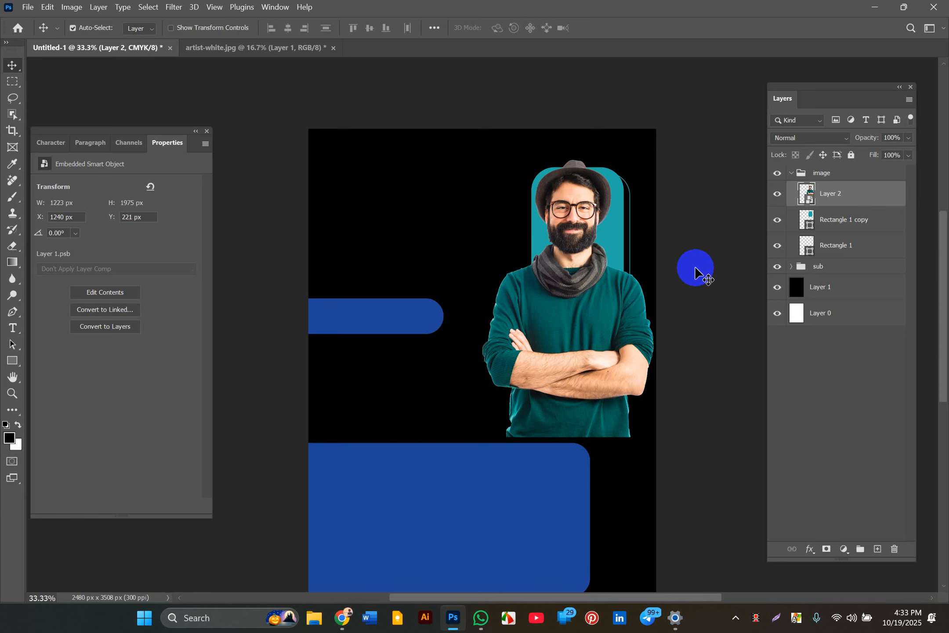
{"action": "left_click_drag", "start_coordinate": [598, 312], "coordinate": [603, 294]}
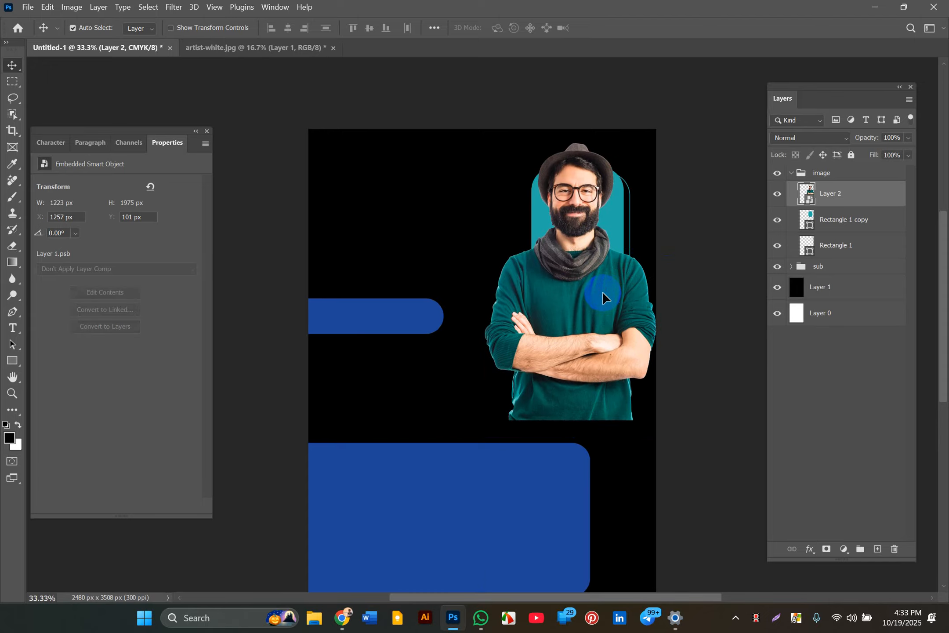
Scale the man's photo down proportionally to about 774 x 1250 px and centre it over the teal rectangle.
{"action": "key", "text": "ctrl+t"}
{"action": "left_click_drag", "start_coordinate": [654, 418], "coordinate": [576, 323]}
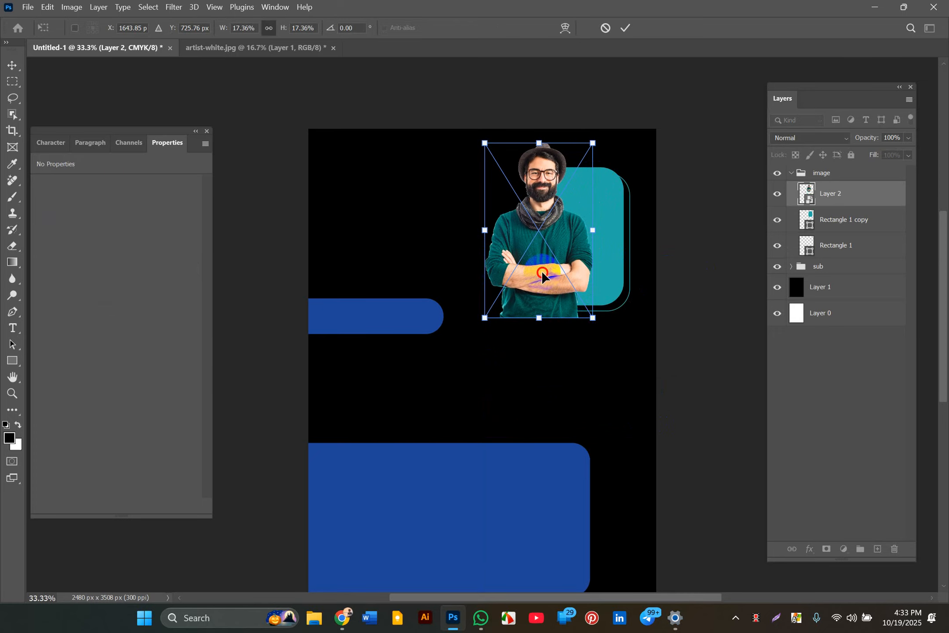
{"action": "left_click_drag", "start_coordinate": [542, 270], "coordinate": [573, 269]}
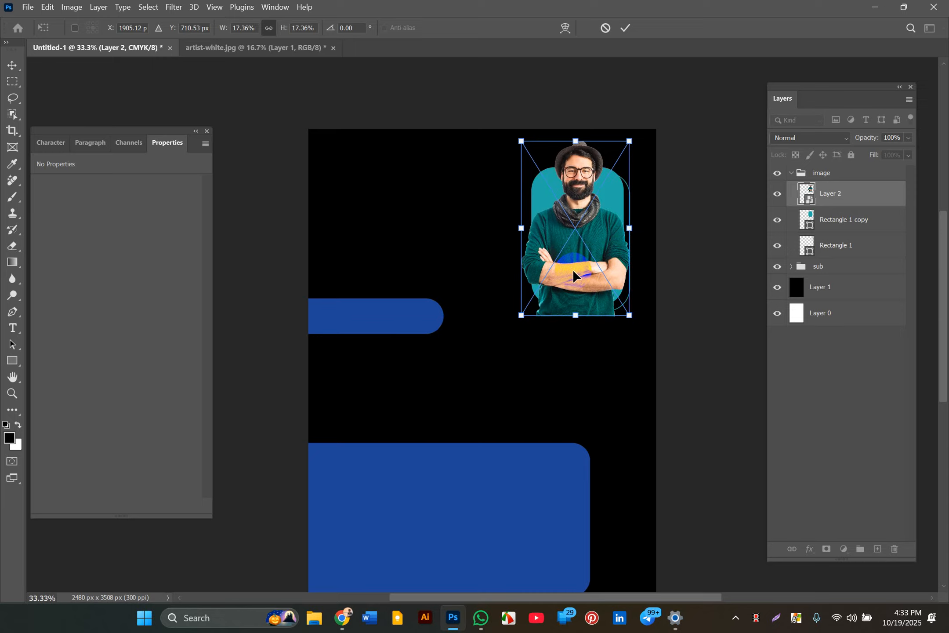
{"action": "left_click", "coordinate": [675, 272]}
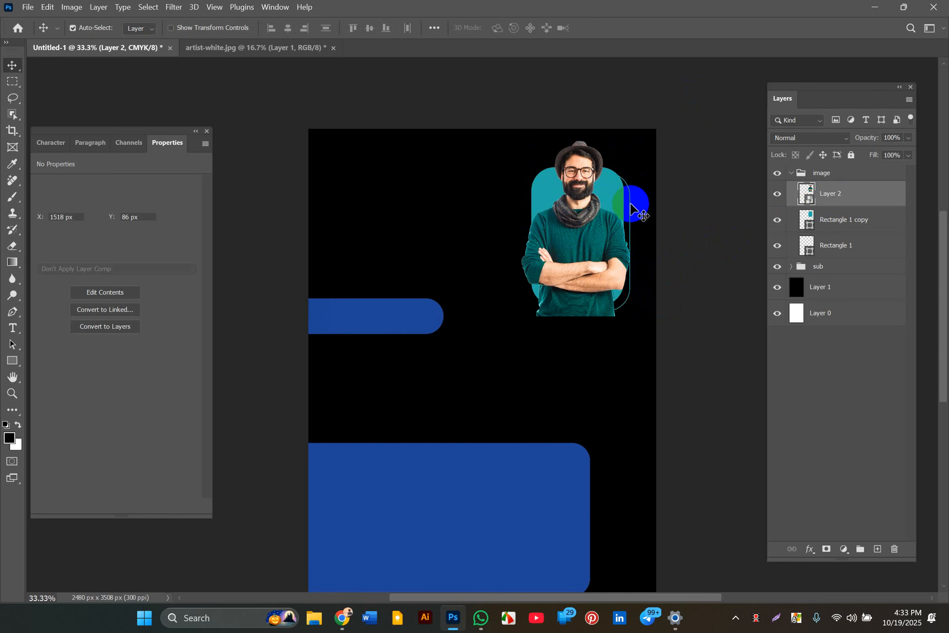
{"action": "left_click", "coordinate": [579, 212]}
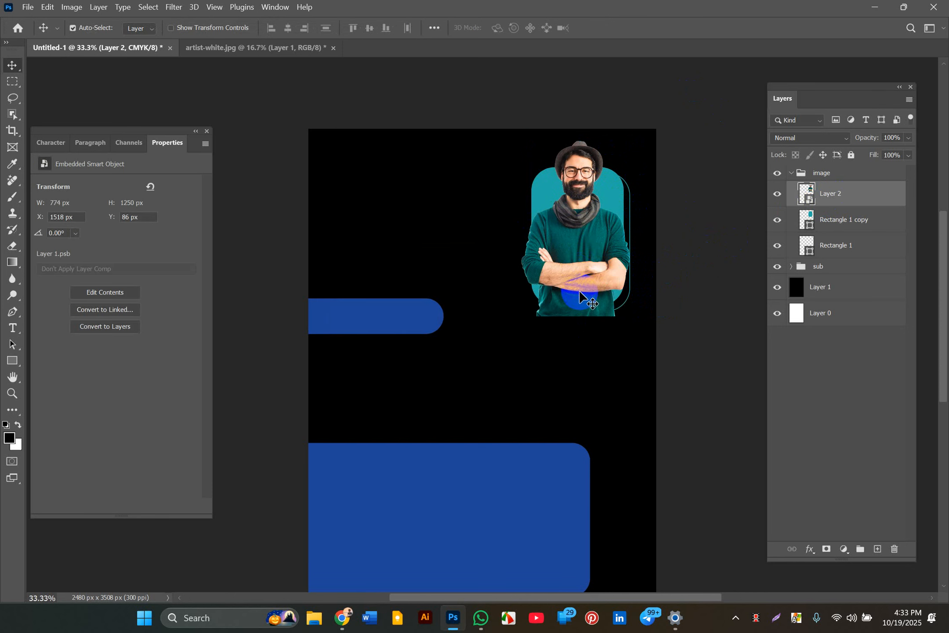
{"action": "left_click", "coordinate": [584, 242]}
{"action": "left_click", "coordinate": [533, 285]}
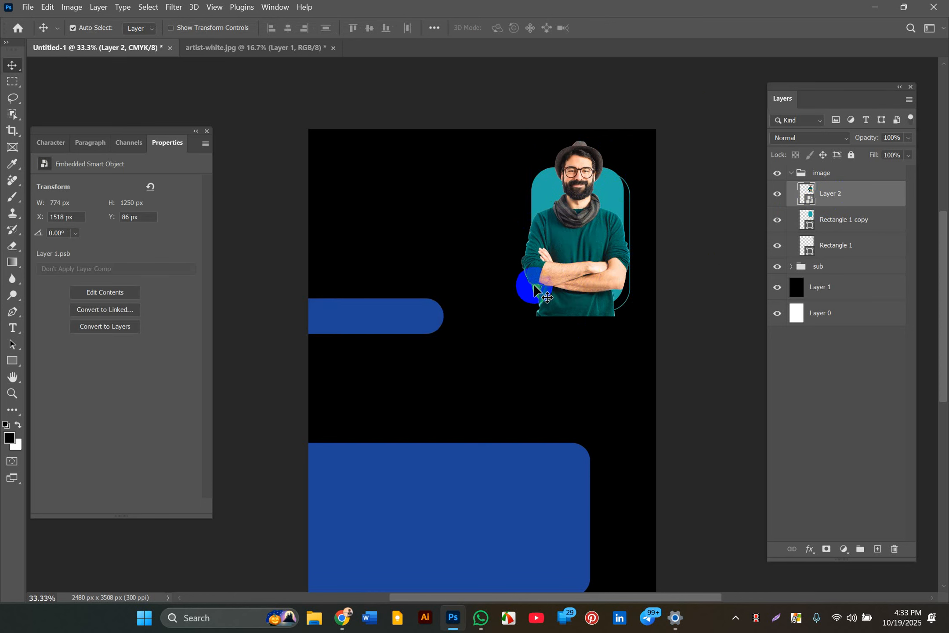
{"action": "left_click", "coordinate": [617, 282]}
{"action": "left_click", "coordinate": [590, 192]}
{"action": "left_click", "coordinate": [610, 279]}
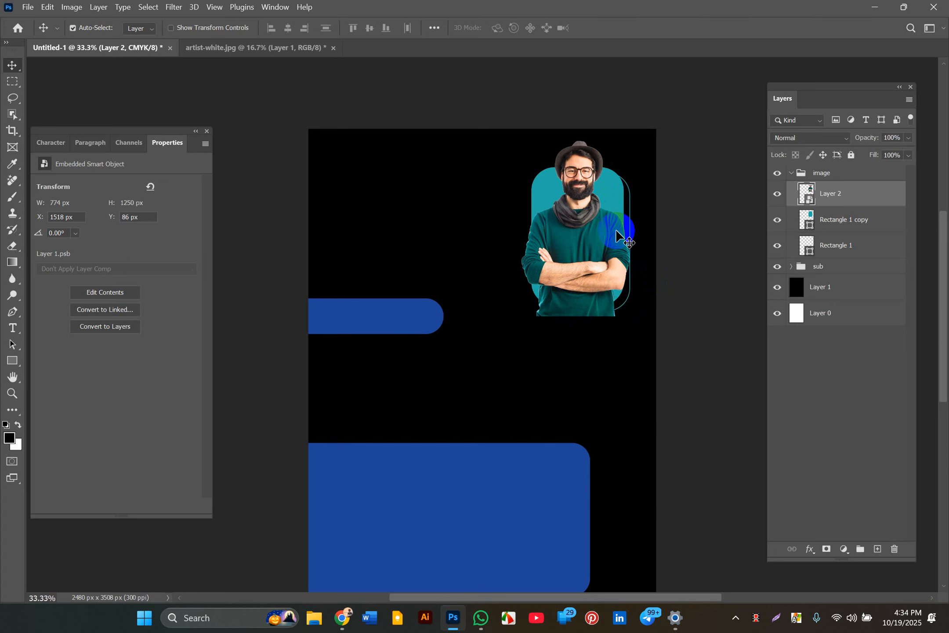
Move the man's photo up over the teal rectangle to about X 1531 px, Y 8 px.
{"action": "mouse_move", "coordinate": [600, 258]}
{"action": "left_mouse_down"}
{"action": "mouse_move", "coordinate": [586, 245]}
{"action": "mouse_move", "coordinate": [595, 244]}
{"action": "left_mouse_up"}
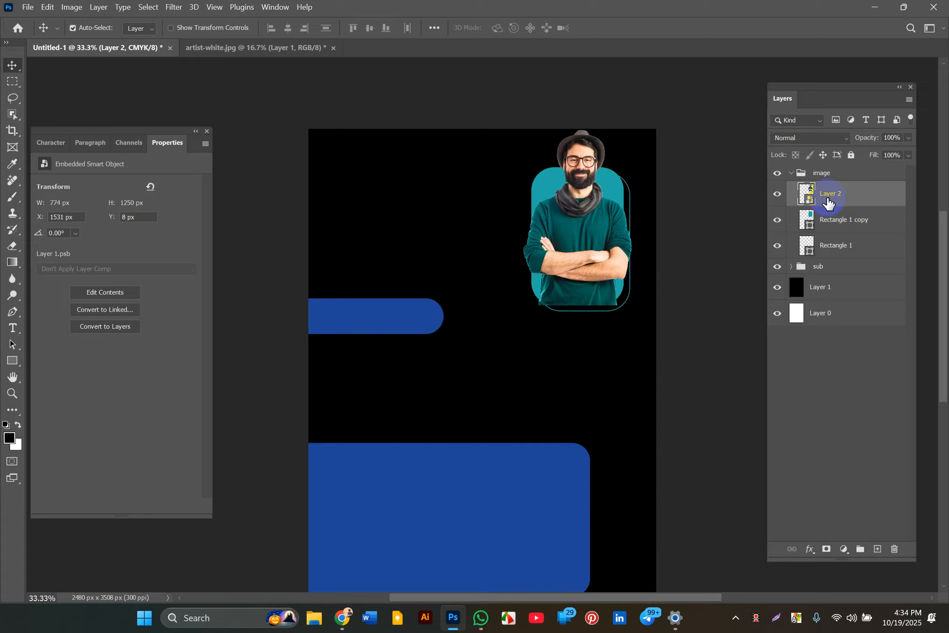
Duplicate the teal Rectangle 1 copy layer beneath the man's photo.
{"action": "left_click", "coordinate": [823, 217]}
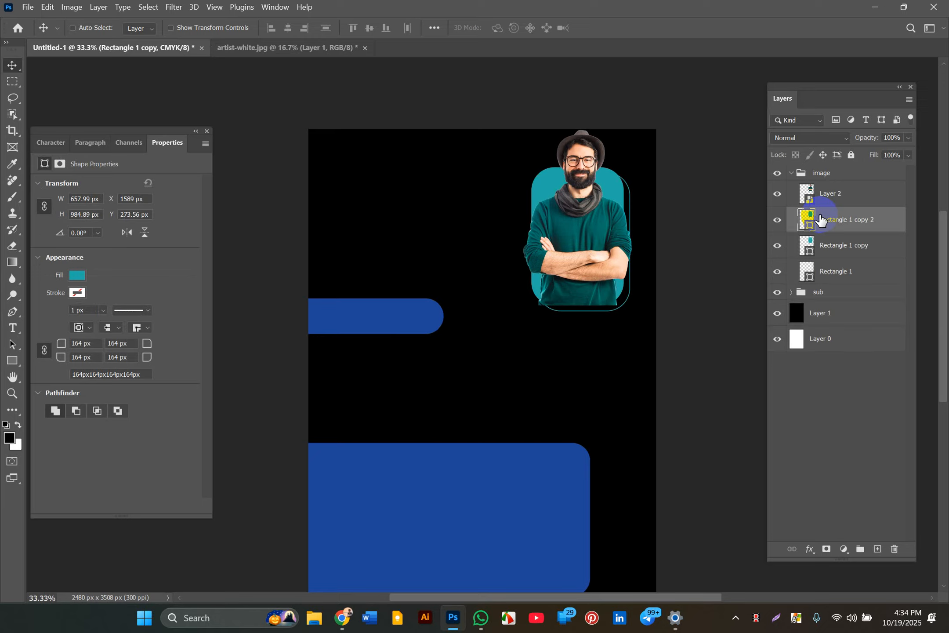
{"action": "key", "text": "ctrl+j"}
Clip the man's photo and Rectangle 1 copy 2 together to Rectangle 1 copy with a clipping mask.
{"action": "left_click", "coordinate": [831, 198], "text": "ctrl"}
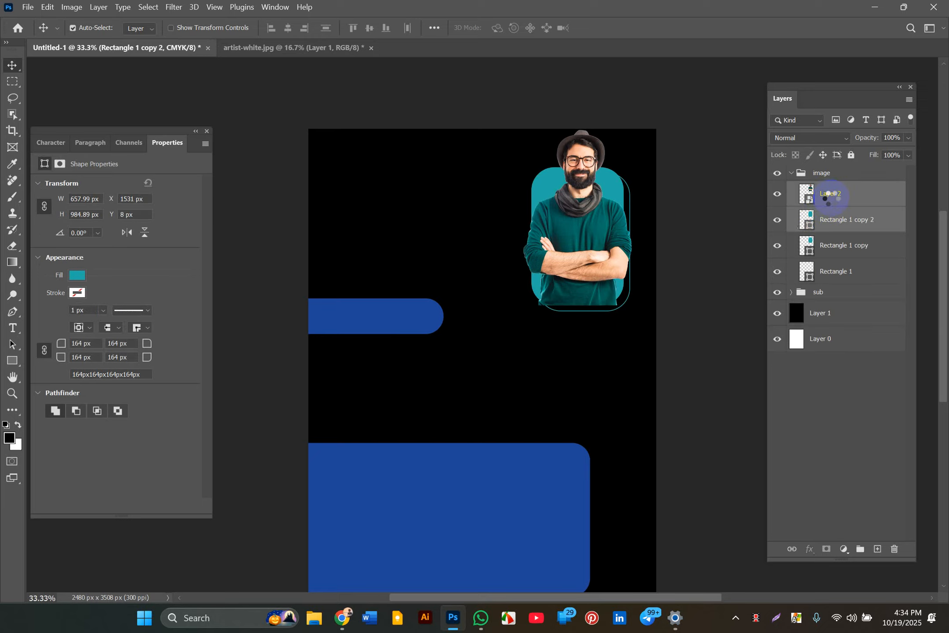
{"action": "right_click", "coordinate": [831, 197]}
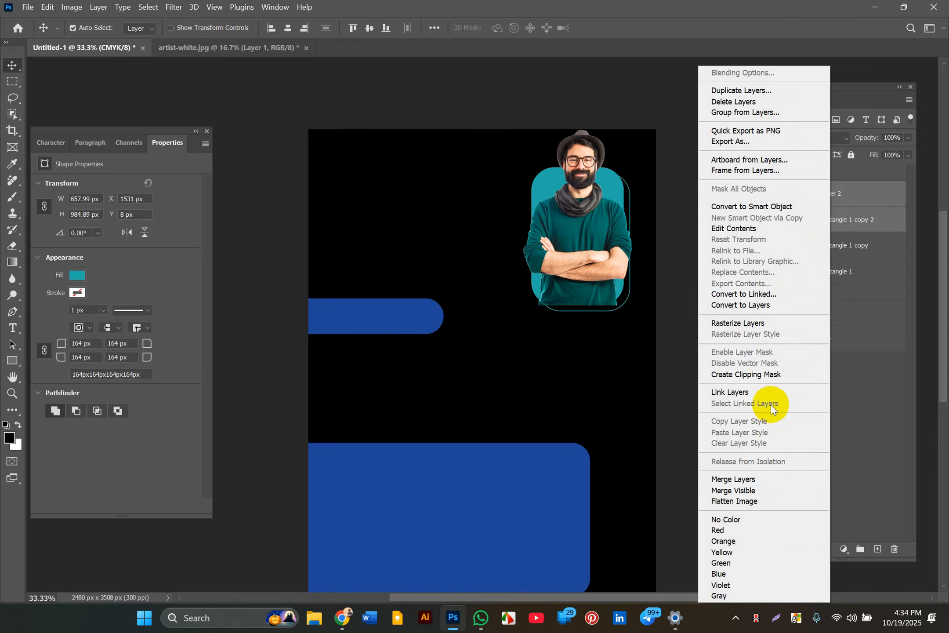
{"action": "left_click", "coordinate": [758, 376]}
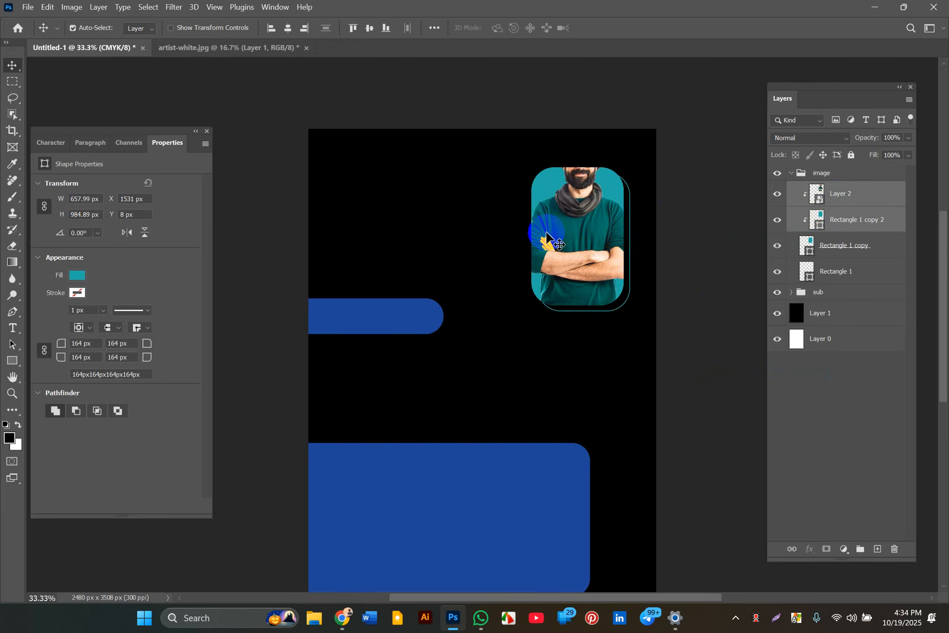
Rasterize the man's smart object on Layer 2 and try erasing across his torso with the Eraser.
{"action": "left_click", "coordinate": [845, 210], "text": "ctrl"}
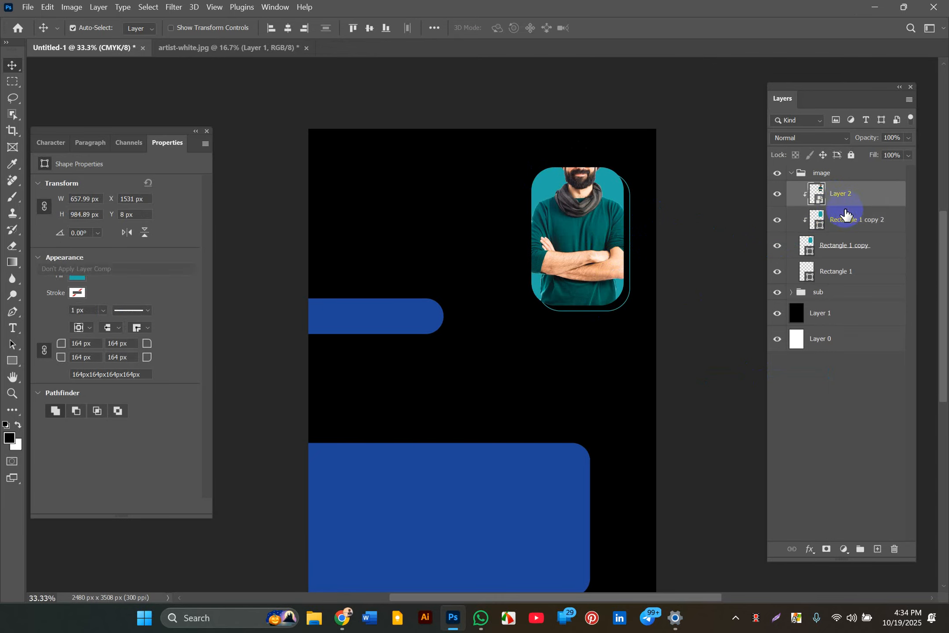
{"action": "left_click", "coordinate": [824, 178]}
{"action": "left_click", "coordinate": [827, 189]}
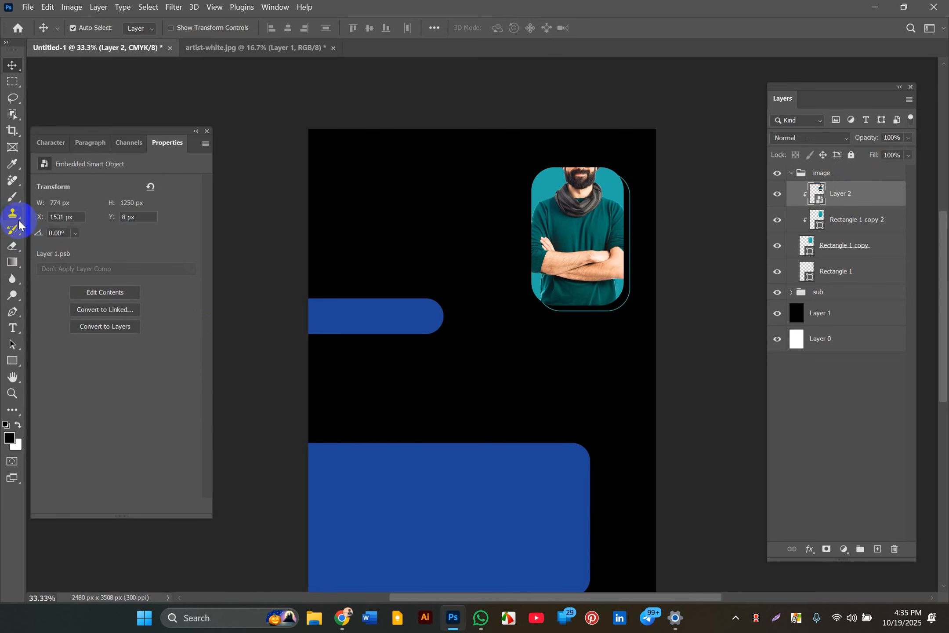
{"action": "left_click", "coordinate": [13, 246]}
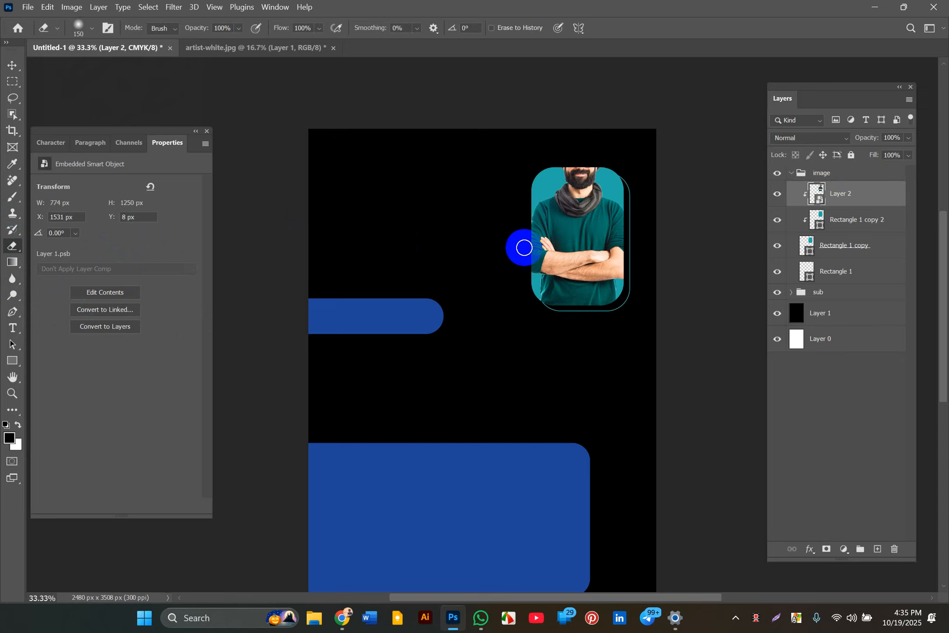
{"action": "left_click", "coordinate": [524, 248]}
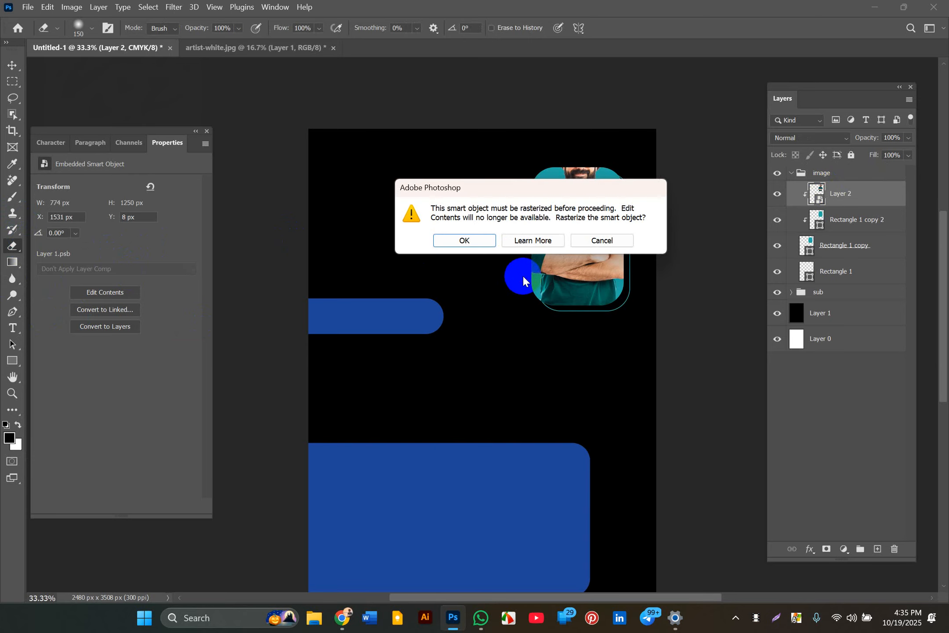
{"action": "left_click", "coordinate": [466, 242]}
{"action": "mouse_move", "coordinate": [541, 271]}
{"action": "left_mouse_down"}
{"action": "mouse_move", "coordinate": [553, 211]}
{"action": "mouse_move", "coordinate": [536, 255]}
{"action": "mouse_move", "coordinate": [540, 215]}
{"action": "mouse_move", "coordinate": [532, 286]}
{"action": "mouse_move", "coordinate": [532, 195]}
{"action": "mouse_move", "coordinate": [539, 248]}
{"action": "mouse_move", "coordinate": [568, 254]}
{"action": "mouse_move", "coordinate": [584, 197]}
{"action": "mouse_move", "coordinate": [568, 280]}
{"action": "mouse_move", "coordinate": [563, 211]}
{"action": "mouse_move", "coordinate": [593, 280]}
{"action": "left_mouse_up"}
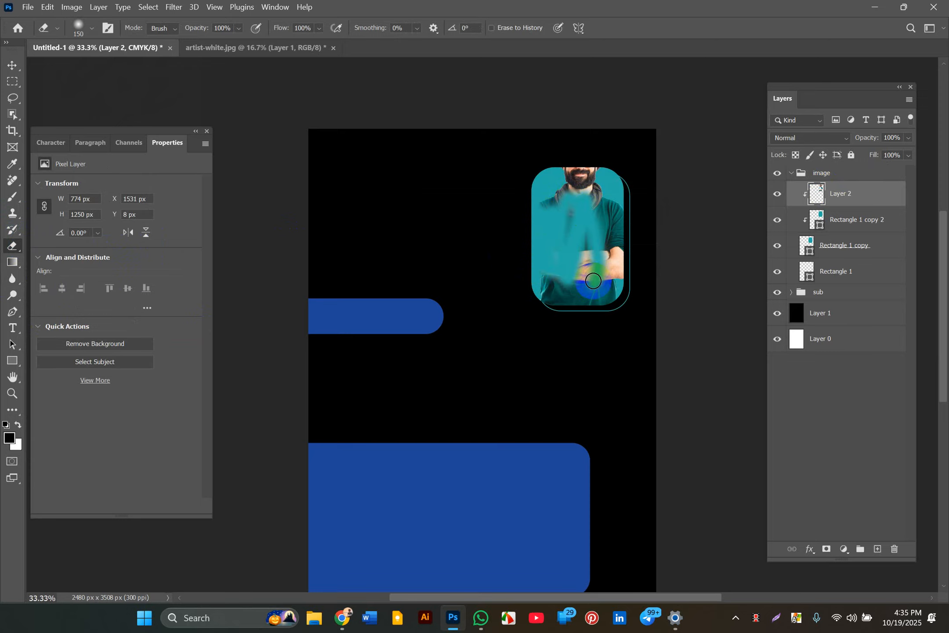
Undo the erasing, rasterizing and clipping applied to the man's photo.
{"action": "key", "text": "ctrl+z"}
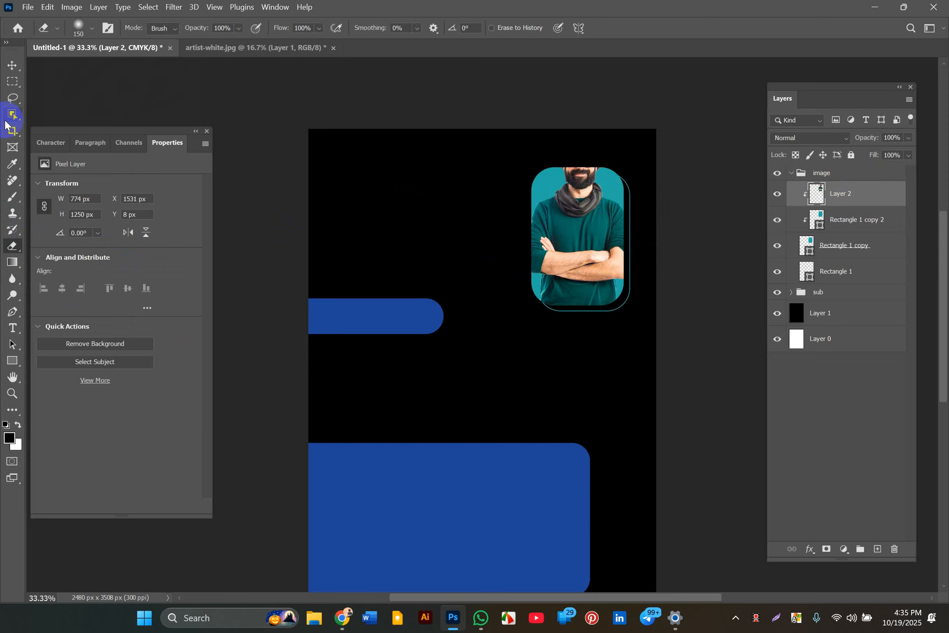
{"action": "left_click", "coordinate": [13, 68]}
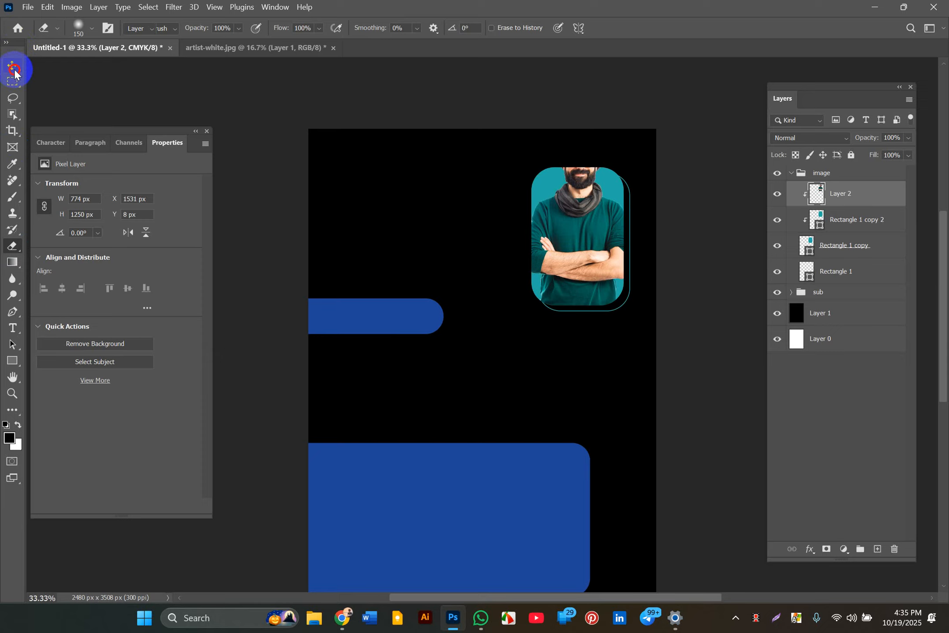
{"action": "left_click", "coordinate": [254, 165]}
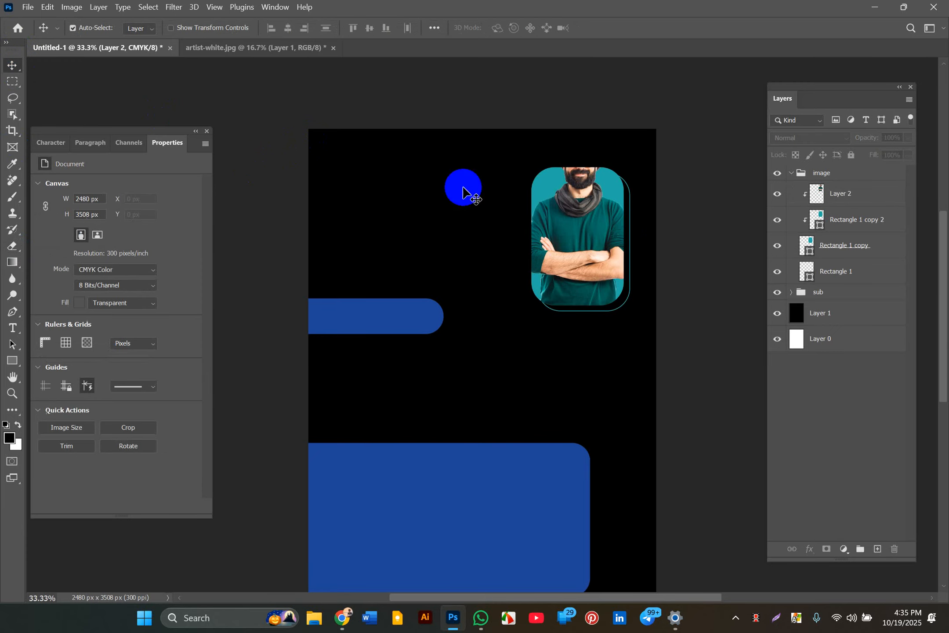
{"action": "left_click", "coordinate": [601, 259]}
{"action": "left_click", "coordinate": [642, 260]}
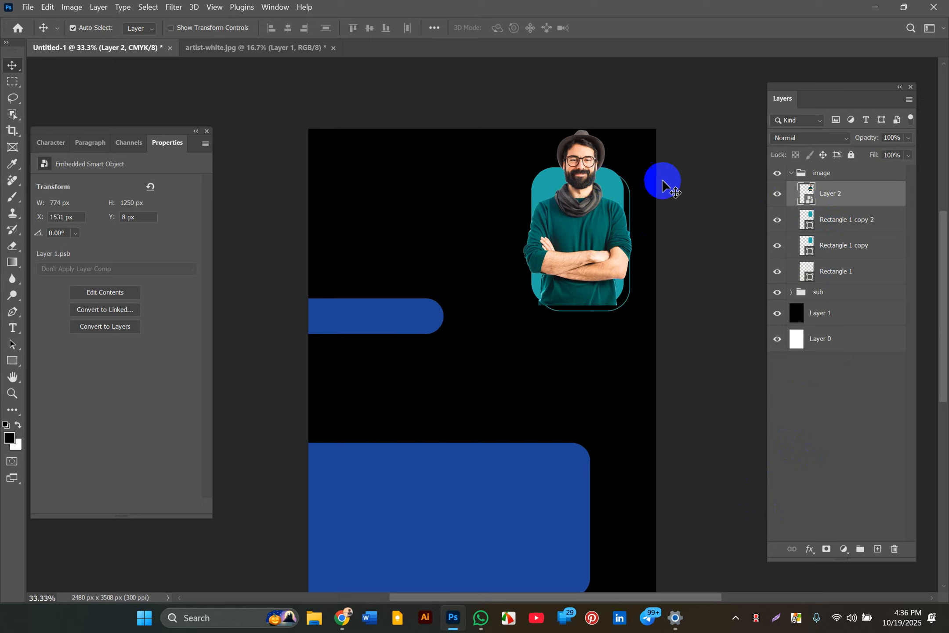
Try aligning the horizontal and vertical centres of Layer 2 and Rectangle 1 copy 2, and undo the vertical alignment.
{"action": "left_click", "coordinate": [821, 219], "text": "ctrl"}
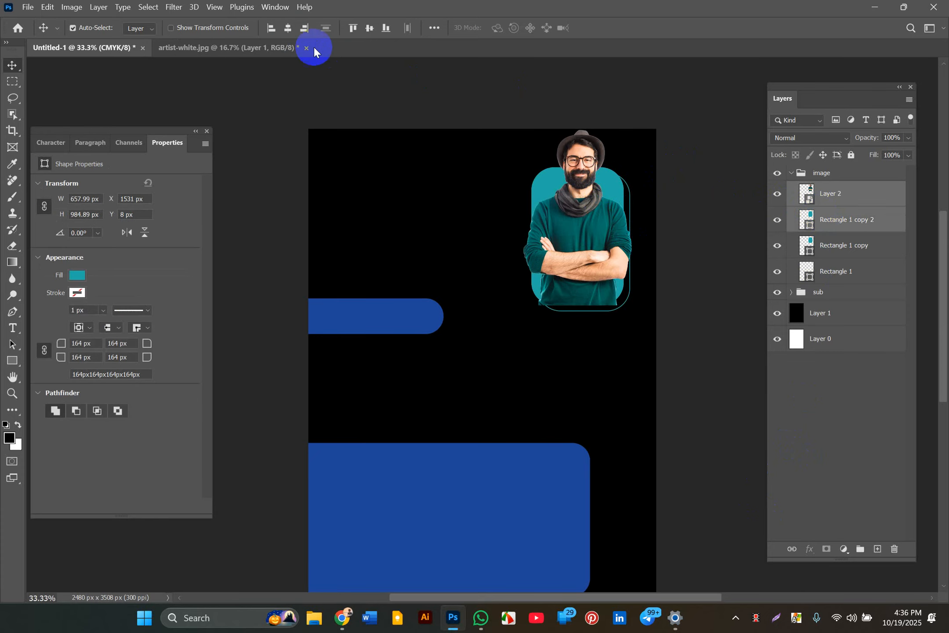
{"action": "left_click", "coordinate": [288, 28]}
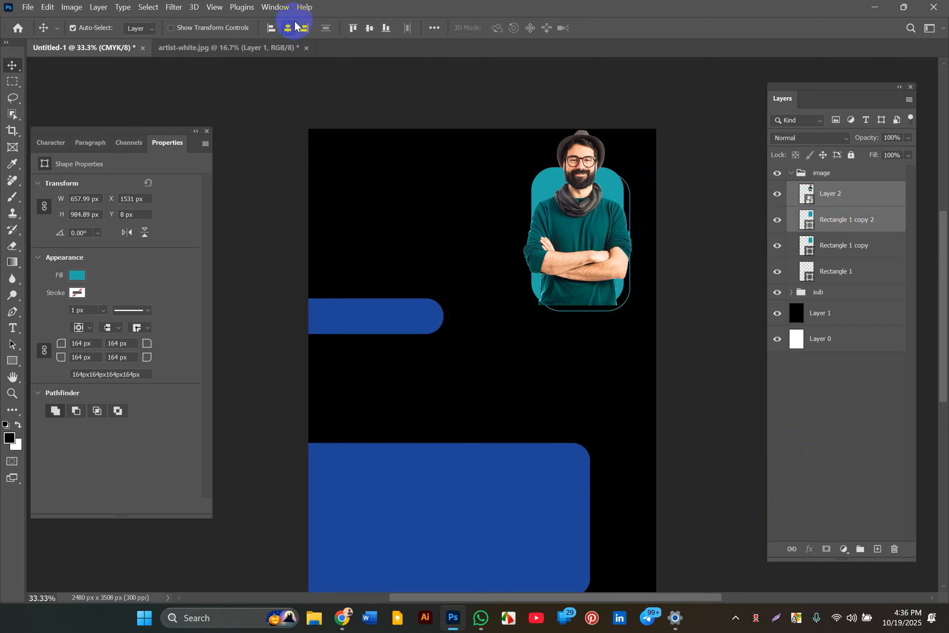
{"action": "left_click", "coordinate": [368, 29]}
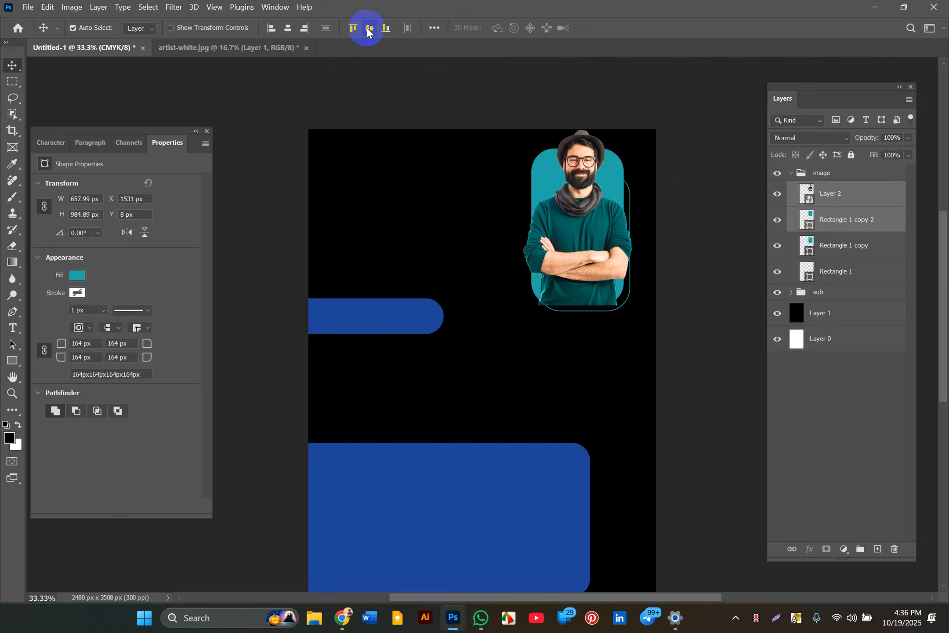
{"action": "key", "text": "ctrl"}
{"action": "key", "text": "ctrl+z"}
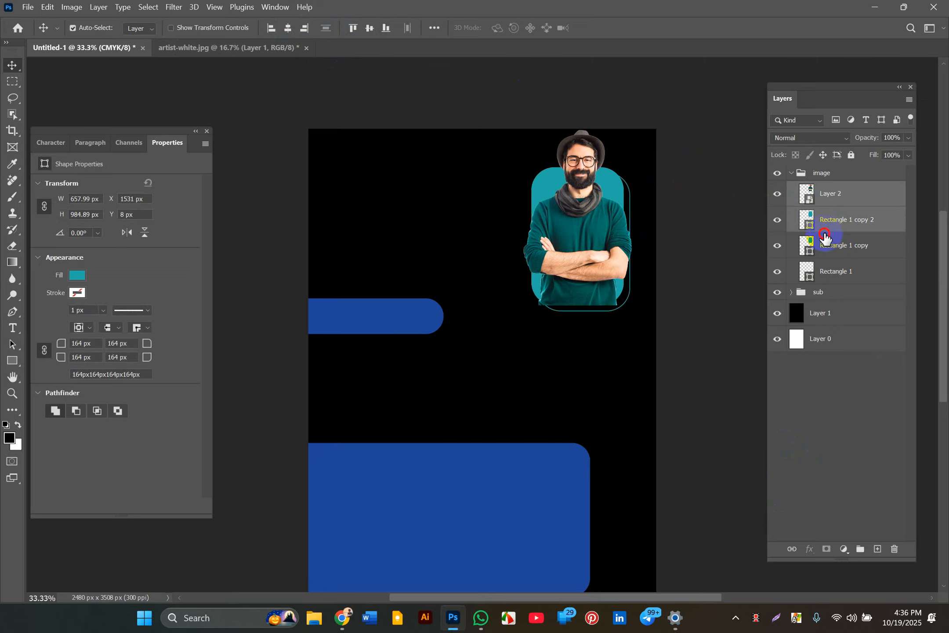
Delete the Rectangle 1 copy layer from the image group.
{"action": "left_click", "coordinate": [825, 236]}
{"action": "left_click", "coordinate": [824, 247]}
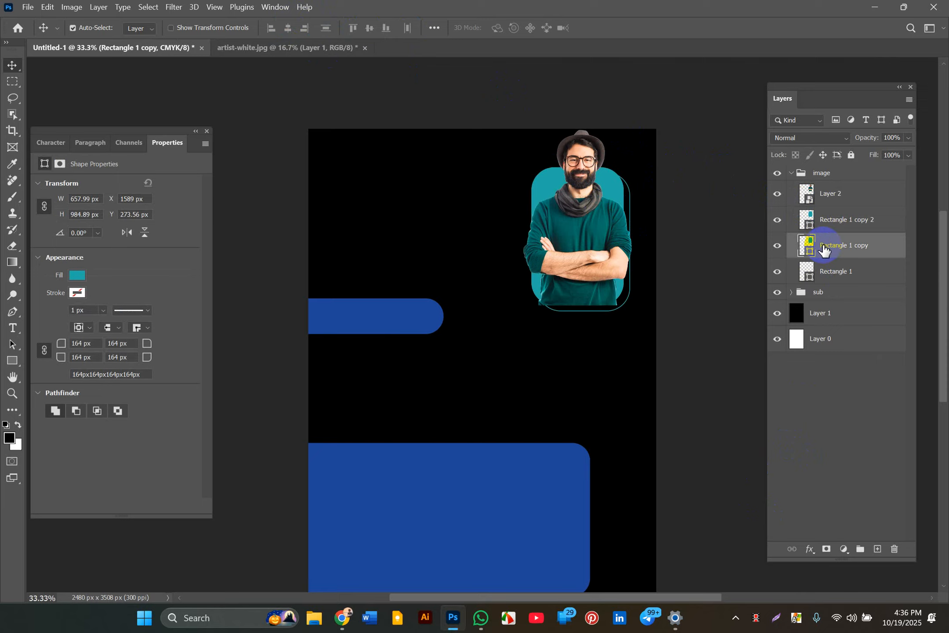
{"action": "key", "text": "Delete"}
{"action": "left_click", "coordinate": [830, 216]}
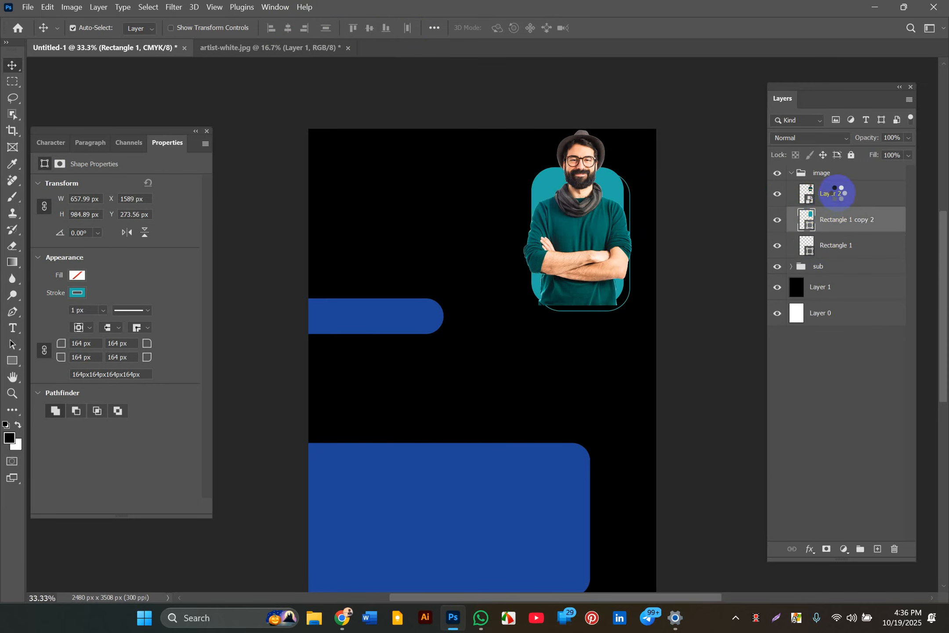
{"action": "left_click", "coordinate": [832, 193], "text": "ctrl"}
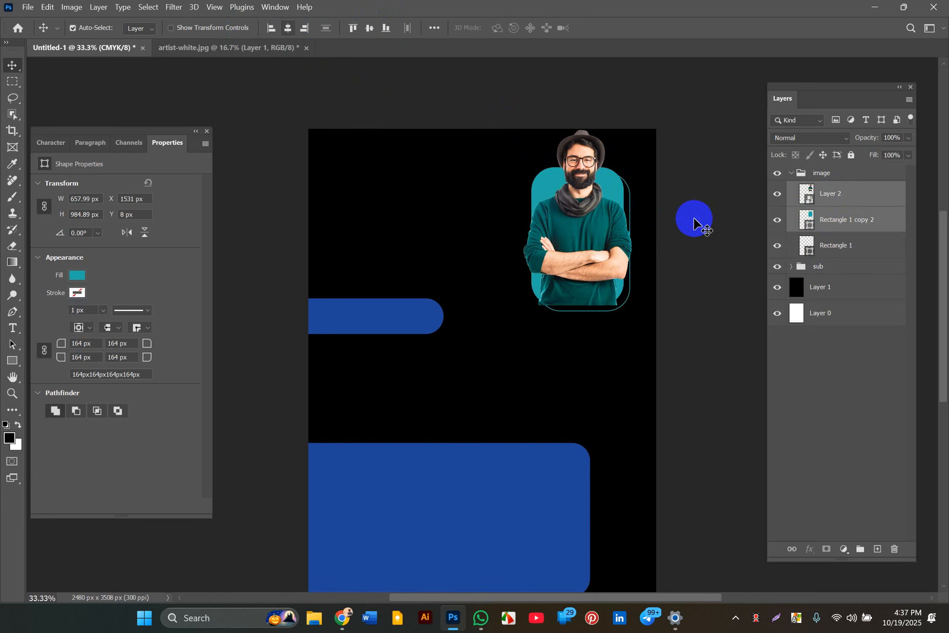
{"action": "left_click", "coordinate": [814, 388]}
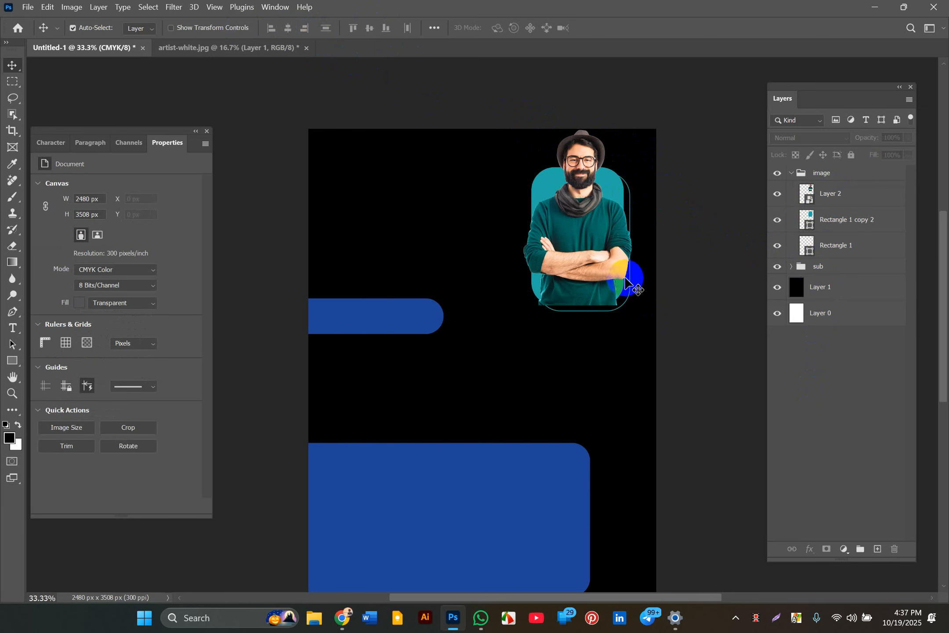
Load the outline of Rectangle 1 copy 2 as a selection and add it as a layer mask on Layer 2.
{"action": "key", "text": "ctrl"}
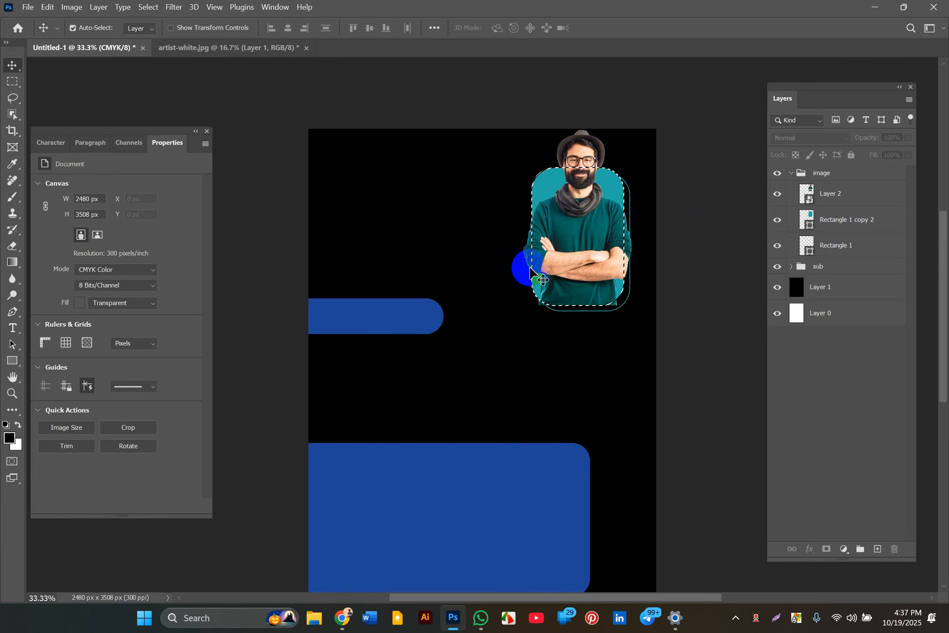
{"action": "left_click", "coordinate": [824, 192]}
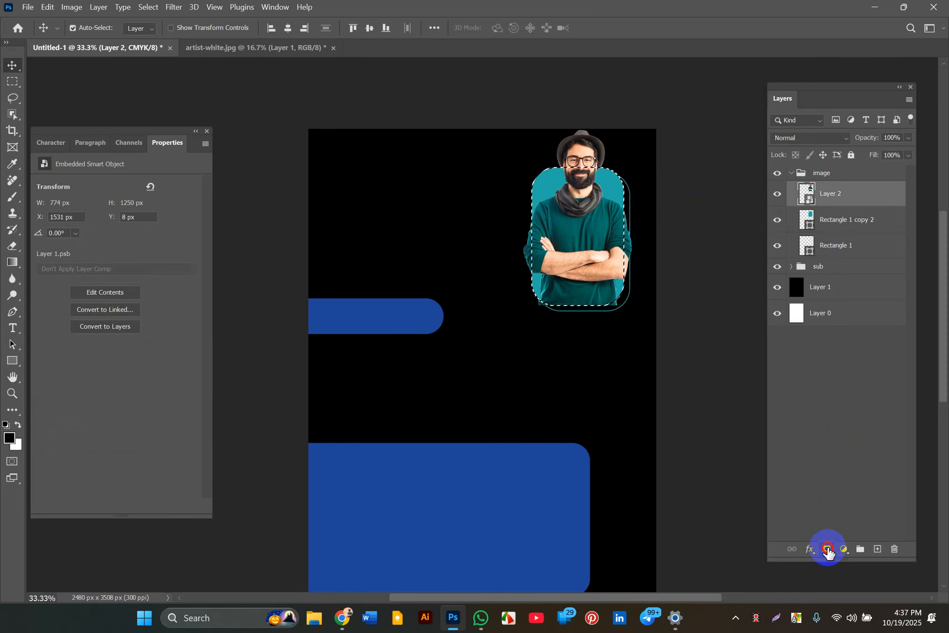
{"action": "left_click", "coordinate": [827, 549]}
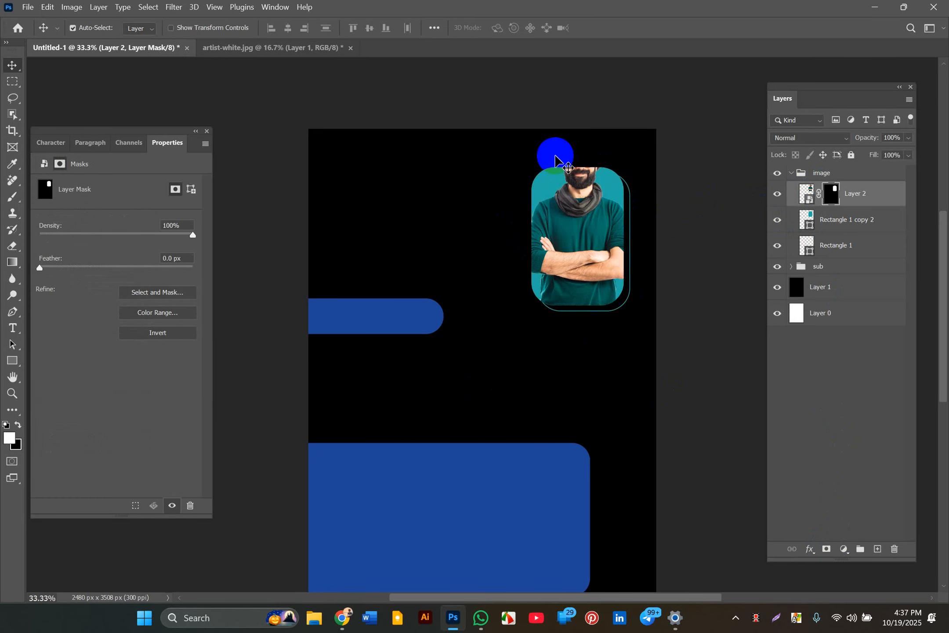
Try erasing across the man's folded arms on the Layer 2 mask with the Eraser, and undo the stroke.
{"action": "left_click", "coordinate": [12, 247]}
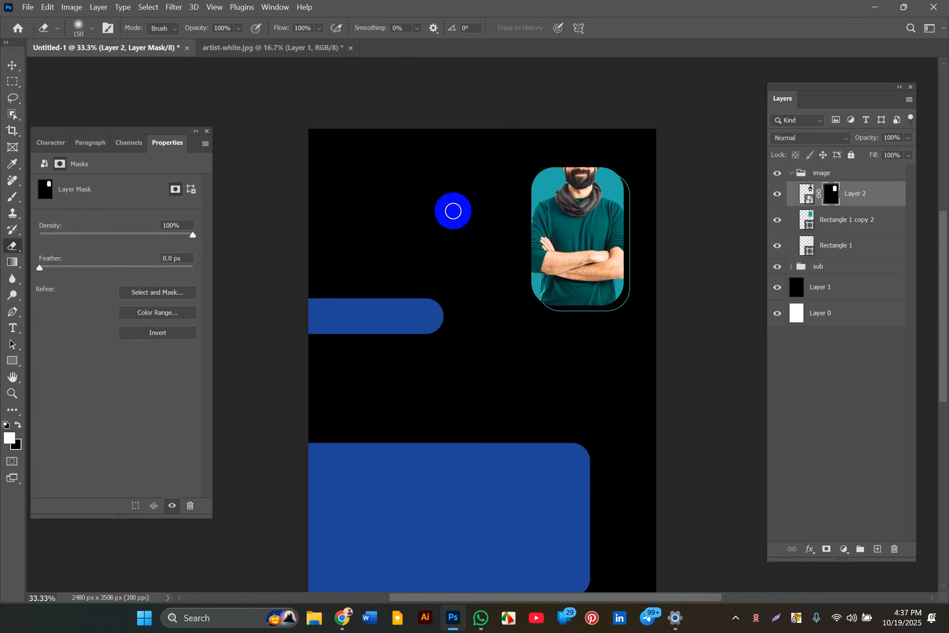
{"action": "left_click", "coordinate": [518, 245]}
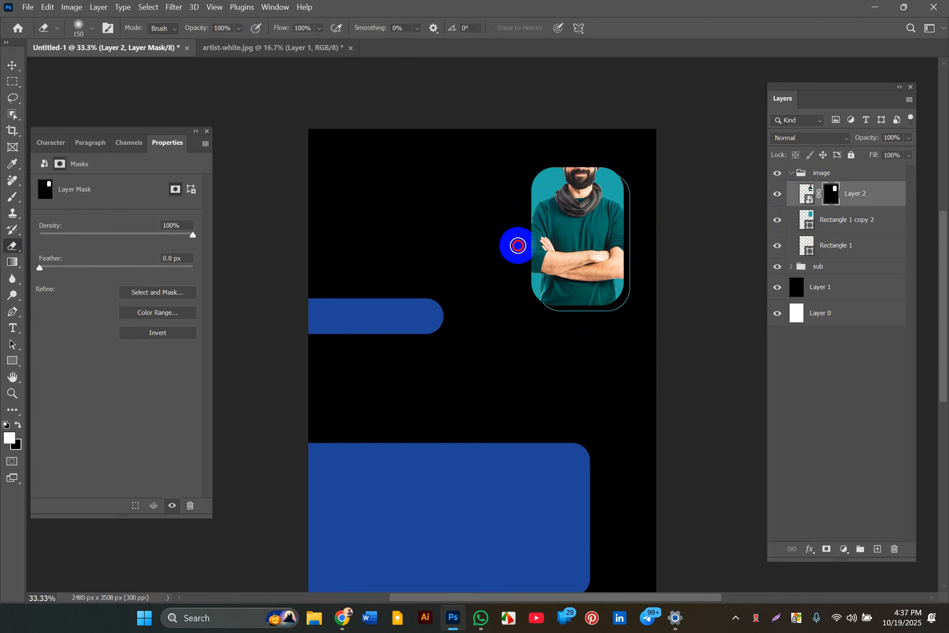
{"action": "left_click_drag", "start_coordinate": [517, 246], "coordinate": [590, 272]}
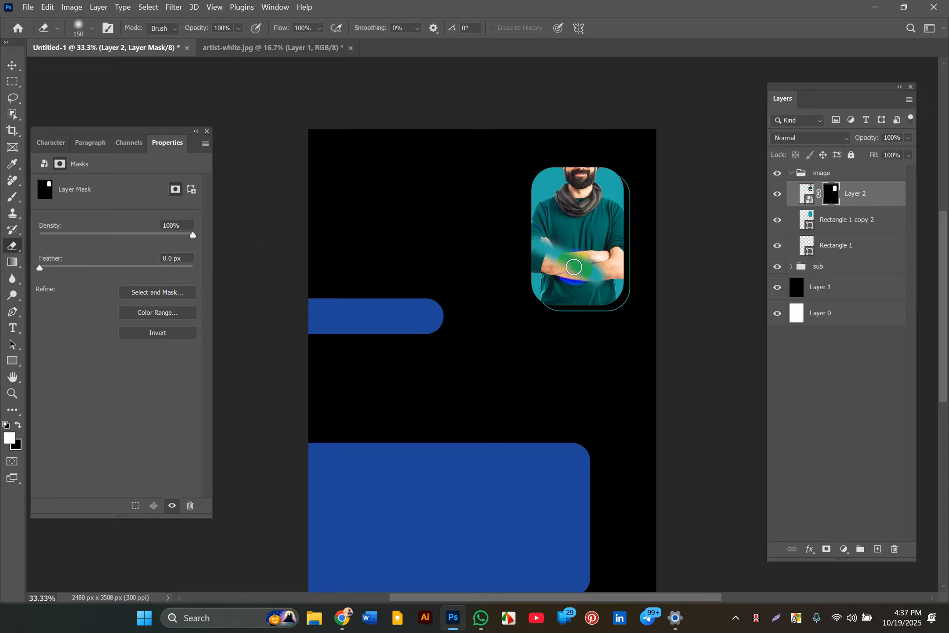
{"action": "left_click", "coordinate": [13, 432]}
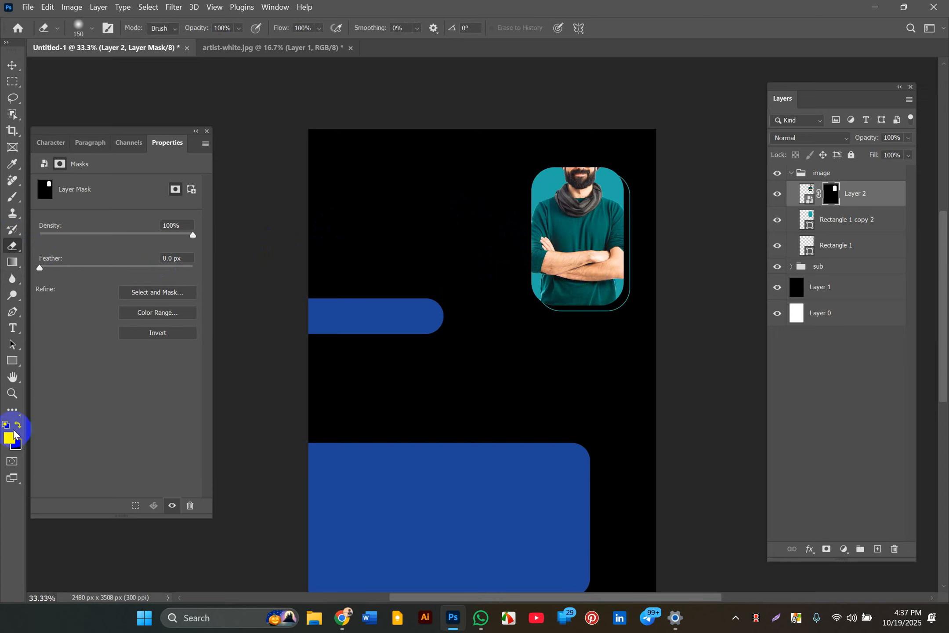
Reset the colours to default and erase on the Layer 2 mask to reveal the man's head and arms beyond the teal rectangle.
{"action": "key", "text": "d"}
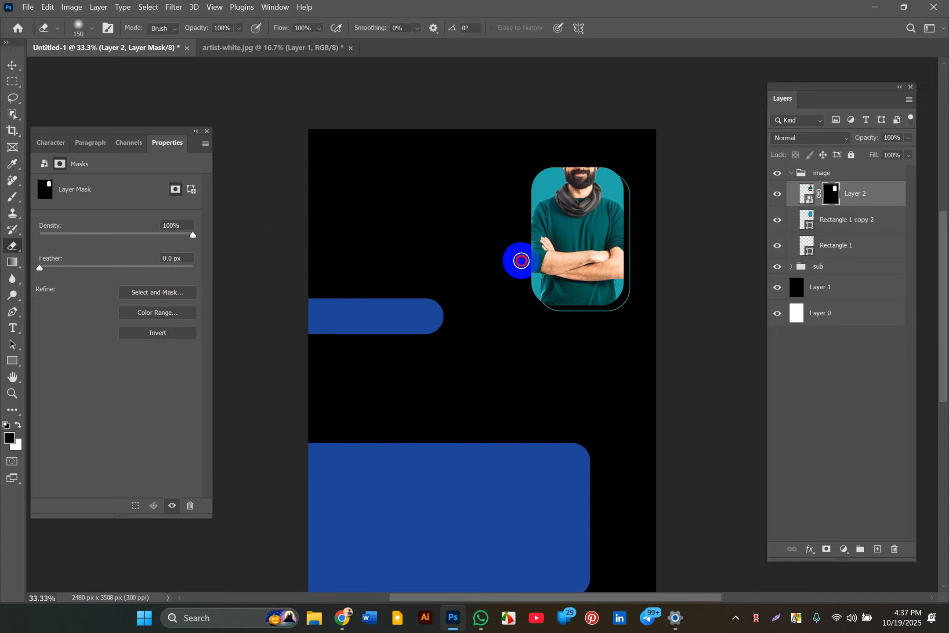
{"action": "mouse_move", "coordinate": [521, 260]}
{"action": "left_mouse_down"}
{"action": "mouse_move", "coordinate": [530, 225]}
{"action": "mouse_move", "coordinate": [522, 258]}
{"action": "mouse_move", "coordinate": [519, 244]}
{"action": "mouse_move", "coordinate": [529, 256]}
{"action": "left_mouse_up"}
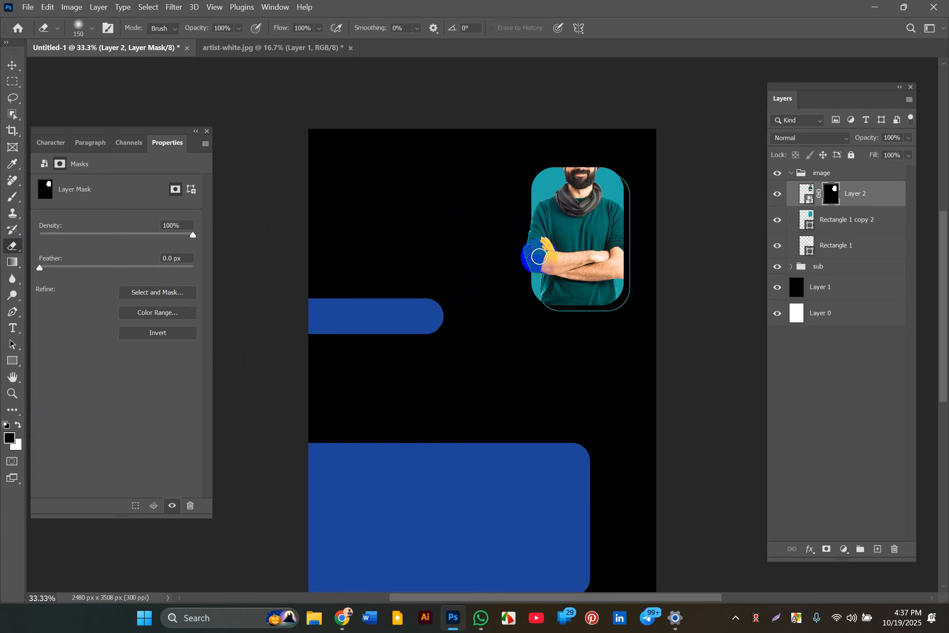
{"action": "mouse_move", "coordinate": [639, 276]}
{"action": "left_mouse_down"}
{"action": "mouse_move", "coordinate": [616, 277]}
{"action": "mouse_move", "coordinate": [638, 268]}
{"action": "mouse_move", "coordinate": [619, 250]}
{"action": "mouse_move", "coordinate": [637, 251]}
{"action": "mouse_move", "coordinate": [622, 243]}
{"action": "mouse_move", "coordinate": [619, 223]}
{"action": "mouse_move", "coordinate": [628, 237]}
{"action": "mouse_move", "coordinate": [614, 219]}
{"action": "mouse_move", "coordinate": [634, 238]}
{"action": "mouse_move", "coordinate": [610, 211]}
{"action": "mouse_move", "coordinate": [623, 217]}
{"action": "mouse_move", "coordinate": [634, 242]}
{"action": "mouse_move", "coordinate": [591, 197]}
{"action": "mouse_move", "coordinate": [544, 216]}
{"action": "mouse_move", "coordinate": [563, 197]}
{"action": "mouse_move", "coordinate": [575, 135]}
{"action": "mouse_move", "coordinate": [599, 144]}
{"action": "mouse_move", "coordinate": [601, 162]}
{"action": "mouse_move", "coordinate": [590, 162]}
{"action": "mouse_move", "coordinate": [594, 171]}
{"action": "mouse_move", "coordinate": [579, 134]}
{"action": "mouse_move", "coordinate": [598, 161]}
{"action": "mouse_move", "coordinate": [590, 137]}
{"action": "mouse_move", "coordinate": [564, 125]}
{"action": "mouse_move", "coordinate": [566, 151]}
{"action": "mouse_move", "coordinate": [595, 120]}
{"action": "mouse_move", "coordinate": [612, 150]}
{"action": "mouse_move", "coordinate": [565, 113]}
{"action": "mouse_move", "coordinate": [560, 156]}
{"action": "mouse_move", "coordinate": [566, 143]}
{"action": "mouse_move", "coordinate": [613, 159]}
{"action": "mouse_move", "coordinate": [563, 163]}
{"action": "mouse_move", "coordinate": [566, 198]}
{"action": "mouse_move", "coordinate": [574, 138]}
{"action": "mouse_move", "coordinate": [549, 186]}
{"action": "mouse_move", "coordinate": [589, 116]}
{"action": "mouse_move", "coordinate": [609, 143]}
{"action": "mouse_move", "coordinate": [585, 144]}
{"action": "mouse_move", "coordinate": [595, 176]}
{"action": "mouse_move", "coordinate": [592, 152]}
{"action": "mouse_move", "coordinate": [569, 149]}
{"action": "mouse_move", "coordinate": [599, 148]}
{"action": "mouse_move", "coordinate": [582, 138]}
{"action": "mouse_move", "coordinate": [571, 157]}
{"action": "mouse_move", "coordinate": [600, 155]}
{"action": "mouse_move", "coordinate": [563, 148]}
{"action": "mouse_move", "coordinate": [572, 132]}
{"action": "mouse_move", "coordinate": [588, 192]}
{"action": "mouse_move", "coordinate": [606, 136]}
{"action": "mouse_move", "coordinate": [567, 154]}
{"action": "mouse_move", "coordinate": [595, 140]}
{"action": "mouse_move", "coordinate": [561, 179]}
{"action": "mouse_move", "coordinate": [603, 216]}
{"action": "mouse_move", "coordinate": [587, 136]}
{"action": "mouse_move", "coordinate": [223, 143]}
{"action": "mouse_move", "coordinate": [21, 77]}
{"action": "left_mouse_up"}
{"action": "left_click", "coordinate": [12, 65]}
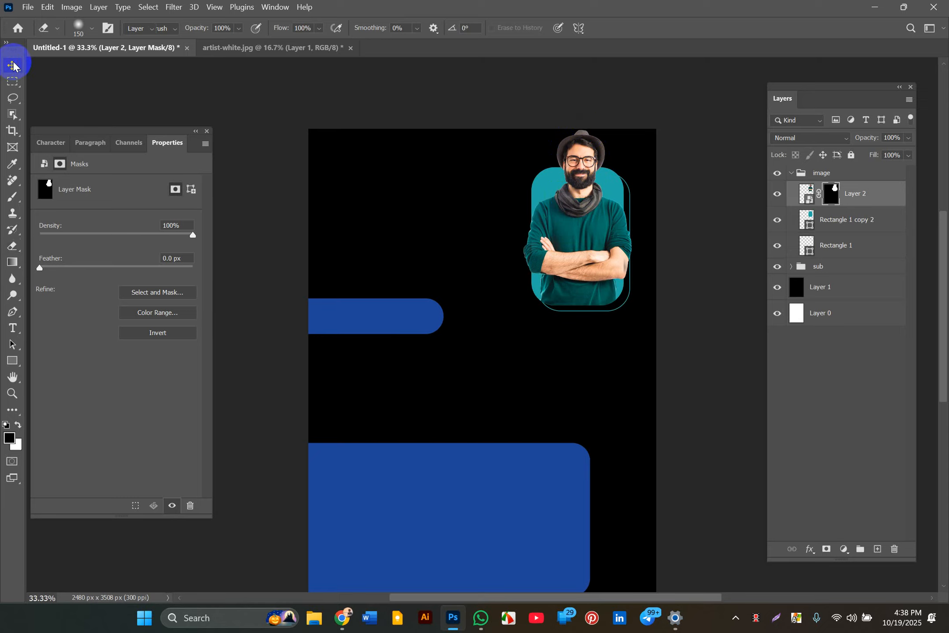
{"action": "left_click", "coordinate": [221, 121]}
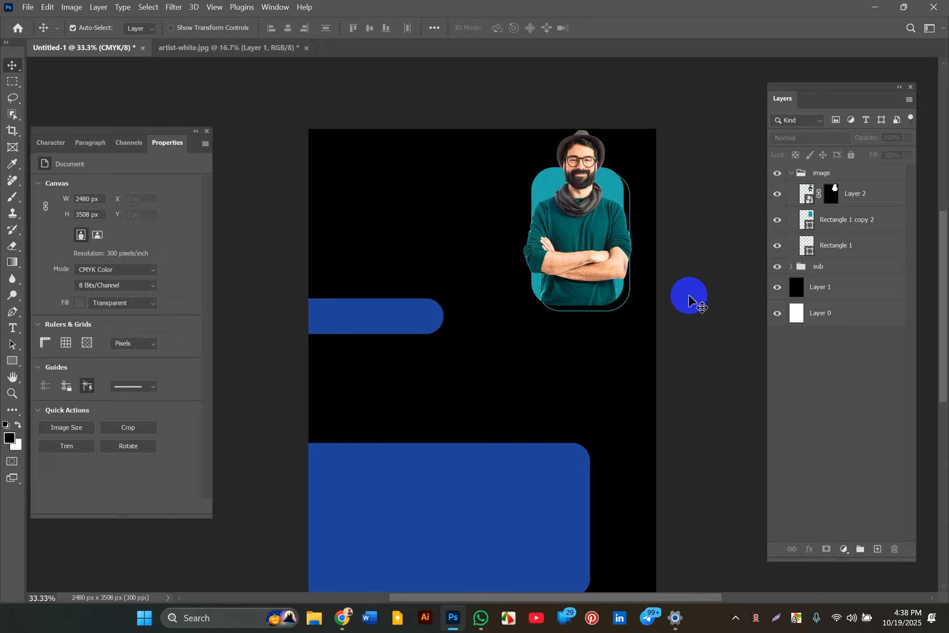
Collapse the image group and nudge the whole group down 30 px.
{"action": "left_click", "coordinate": [855, 228]}
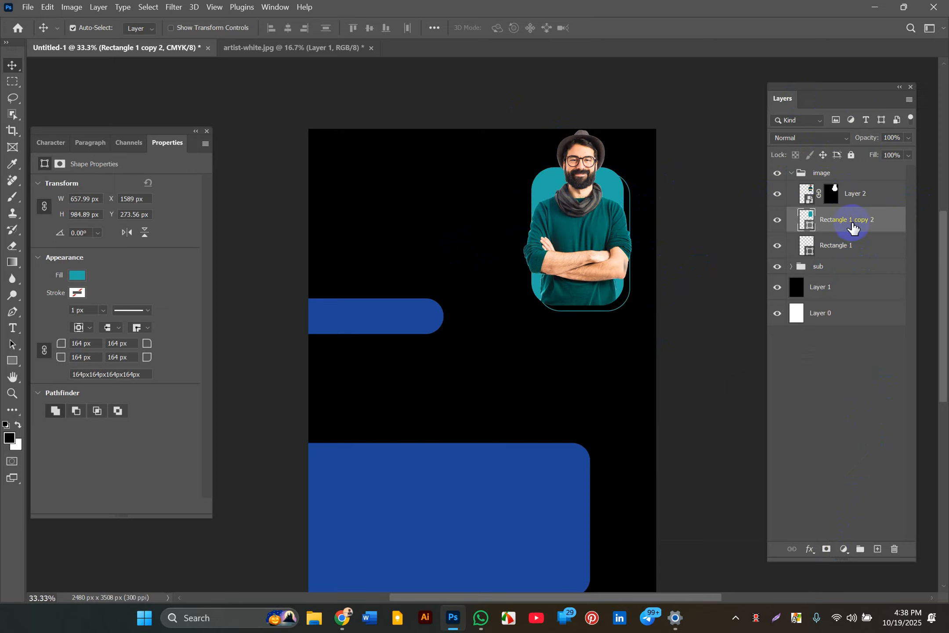
{"action": "left_click", "coordinate": [792, 173]}
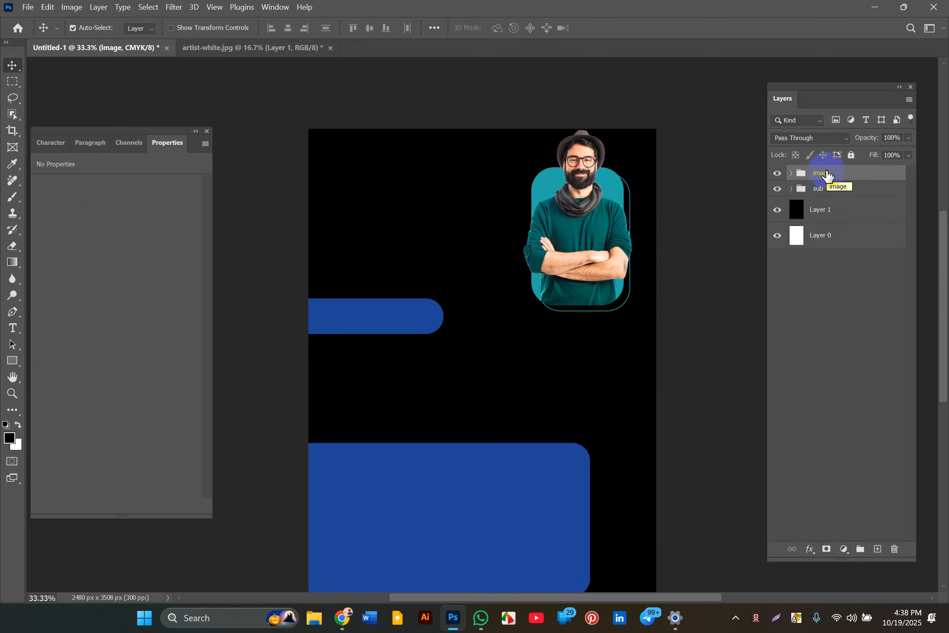
{"action": "key", "text": "Down"}
{"action": "key", "text": "Down"}
{"action": "key", "text": "Down"}
{"action": "key", "text": "Down"}
{"action": "key", "text": "Down"}
{"action": "key", "text": "Down"}
{"action": "key", "text": "Down"}
{"action": "key", "text": "Down"}
{"action": "key", "text": "Down"}
{"action": "key", "text": "Down"}
{"action": "key", "text": "Down"}
{"action": "key", "text": "Down"}
{"action": "key", "text": "Down"}
{"action": "key", "text": "Down"}
{"action": "key", "text": "Down"}
{"action": "key", "text": "Down"}
{"action": "key", "text": "Down"}
{"action": "key", "text": "Down"}
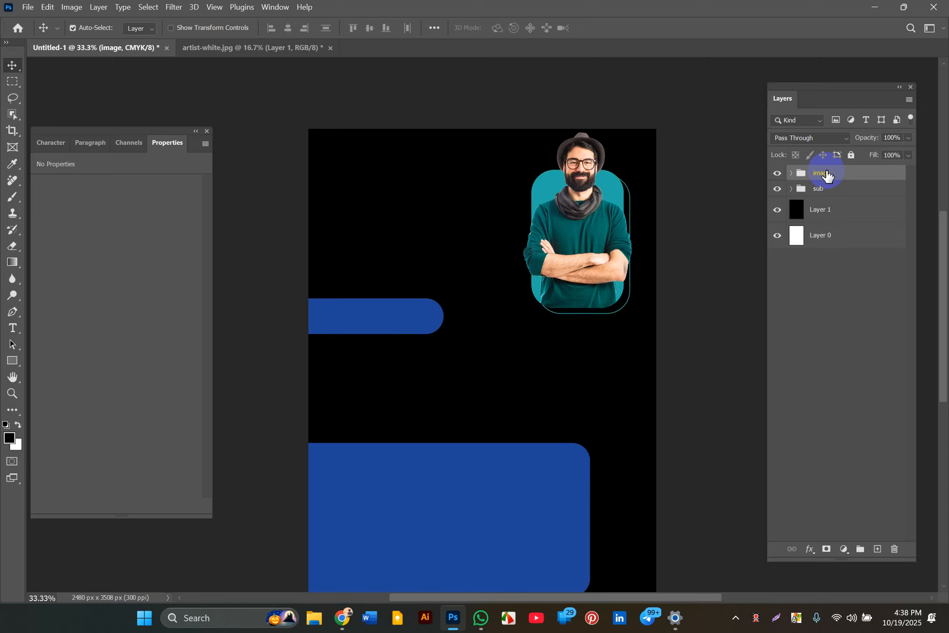
{"action": "key", "text": "Down"}
{"action": "key", "text": "Down"}
{"action": "key", "text": "Down"}
{"action": "key", "text": "Down"}
{"action": "key", "text": "Down"}
{"action": "key", "text": "Down"}
{"action": "key", "text": "Down"}
{"action": "key", "text": "Down"}
{"action": "key", "text": "Down"}
{"action": "key", "text": "Down"}
{"action": "key", "text": "Down"}
{"action": "key", "text": "Down"}
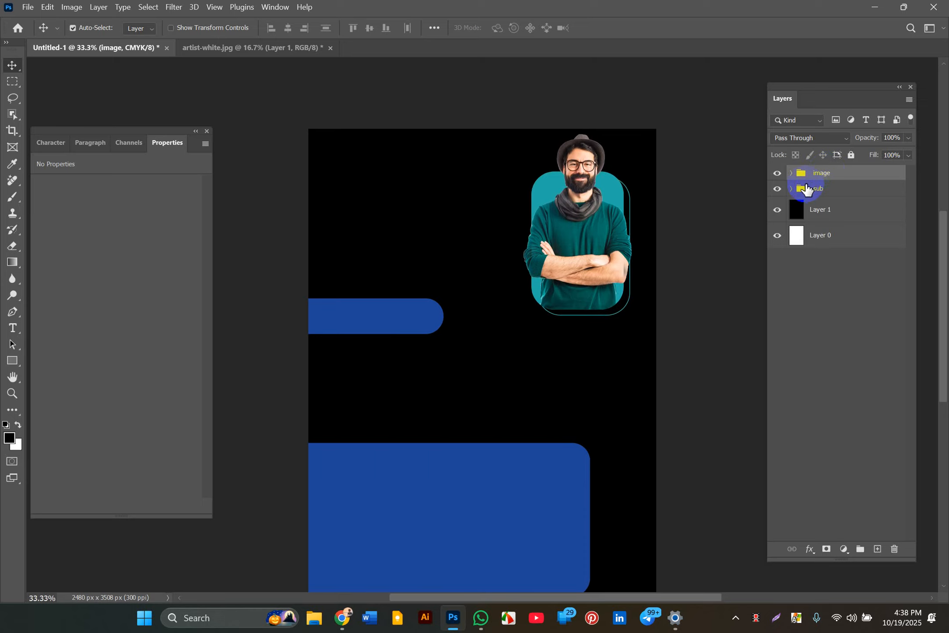
Start a Gaussian Blur on Rectangle 1 copy 2 in the image group, converting the shape to a smart object.
{"action": "left_click", "coordinate": [792, 173]}
{"action": "left_click", "coordinate": [804, 220]}
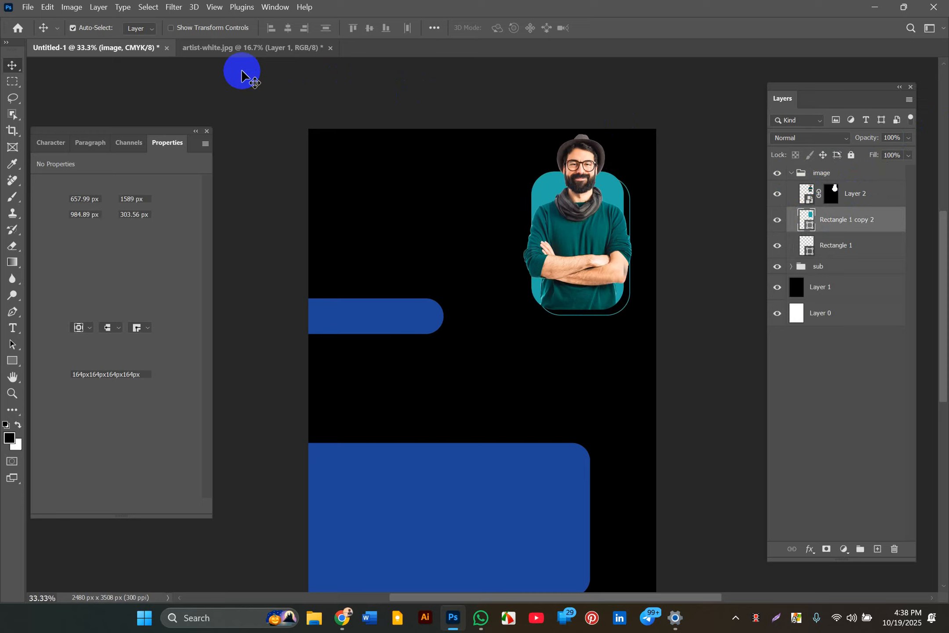
{"action": "left_click", "coordinate": [791, 174]}
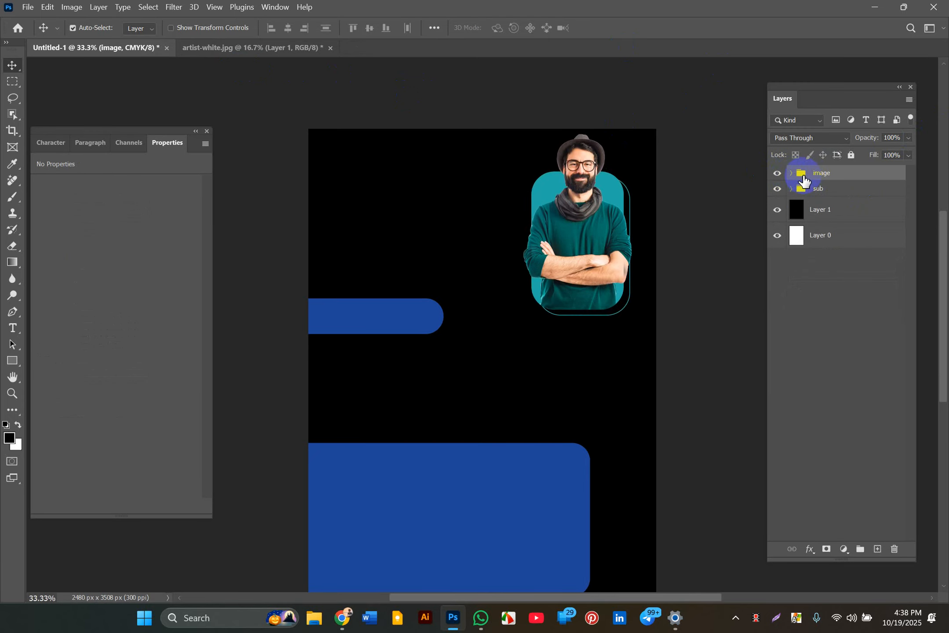
{"action": "left_click", "coordinate": [791, 174]}
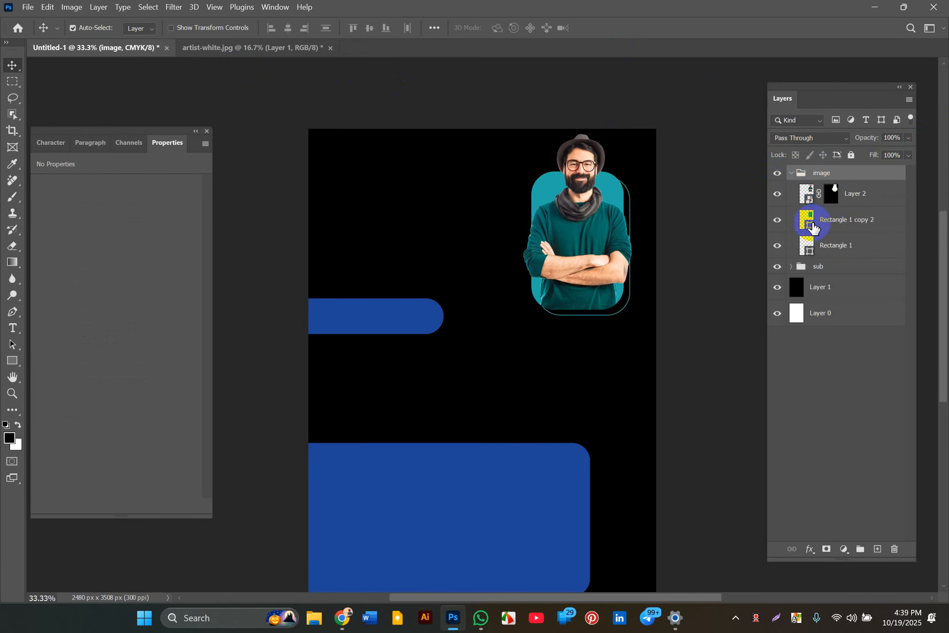
{"action": "left_click", "coordinate": [809, 219]}
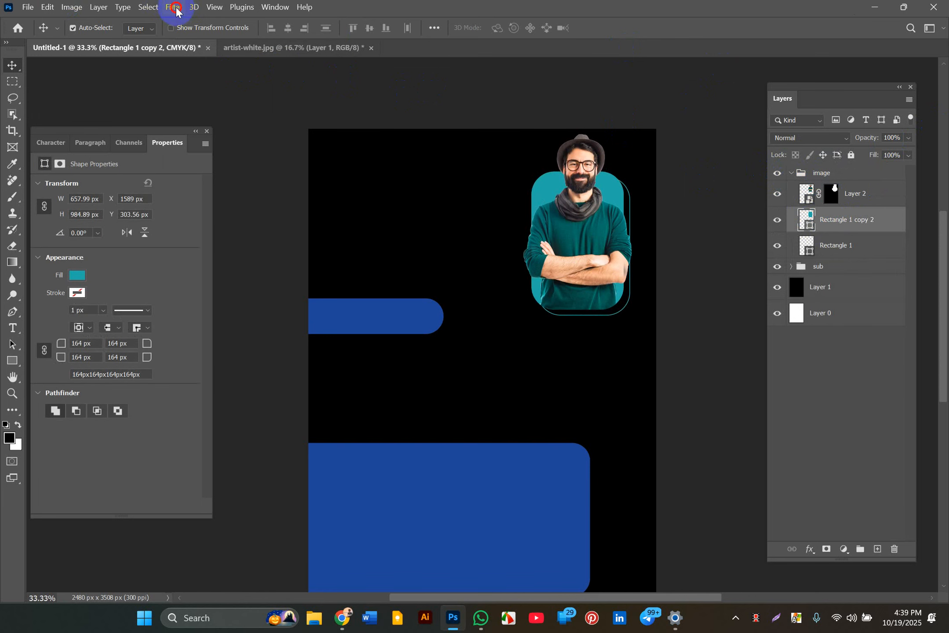
{"action": "left_click", "coordinate": [176, 9]}
{"action": "mouse_move", "coordinate": [223, 157]}
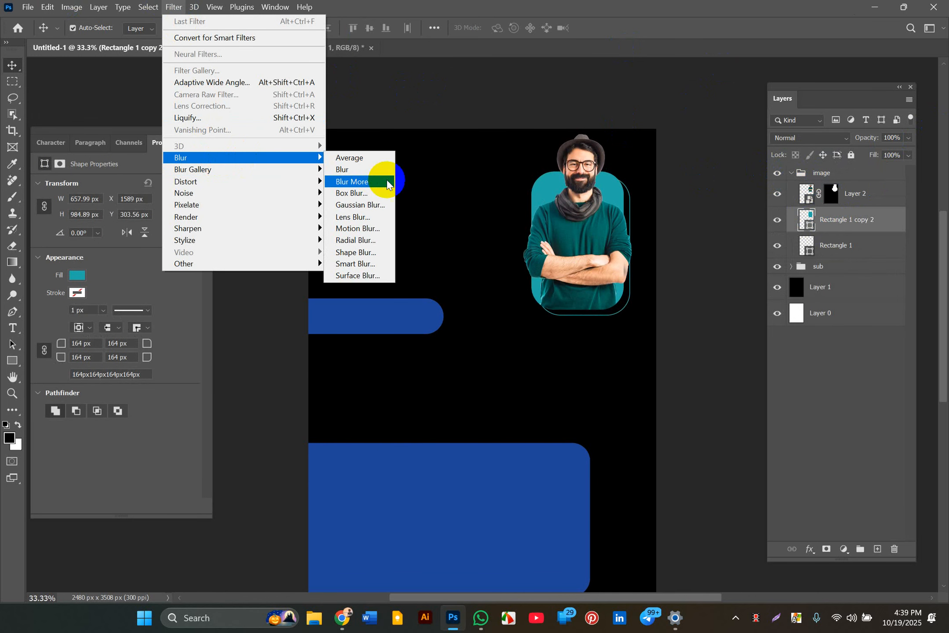
{"action": "left_click", "coordinate": [360, 205]}
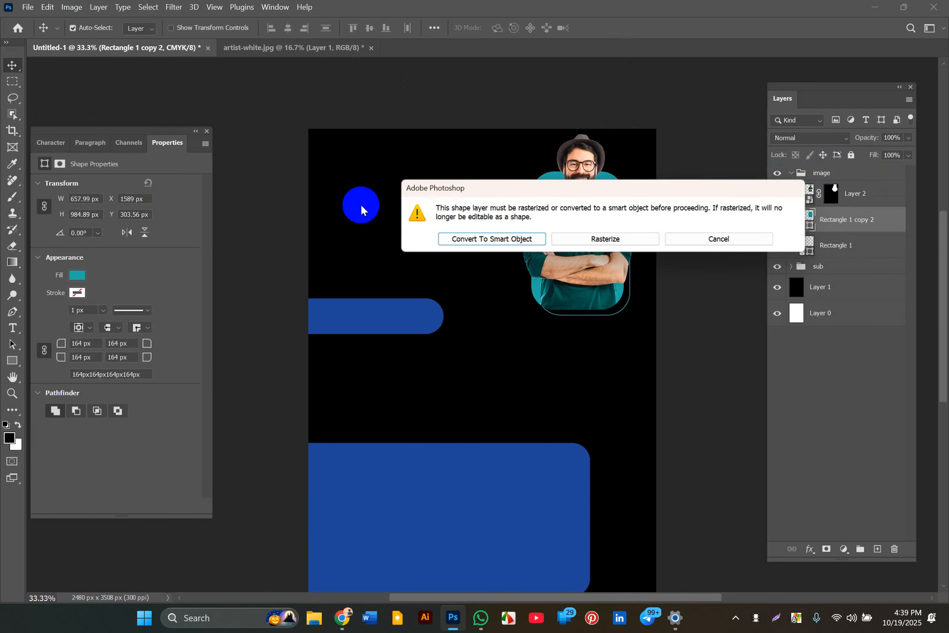
{"action": "left_click", "coordinate": [512, 239]}
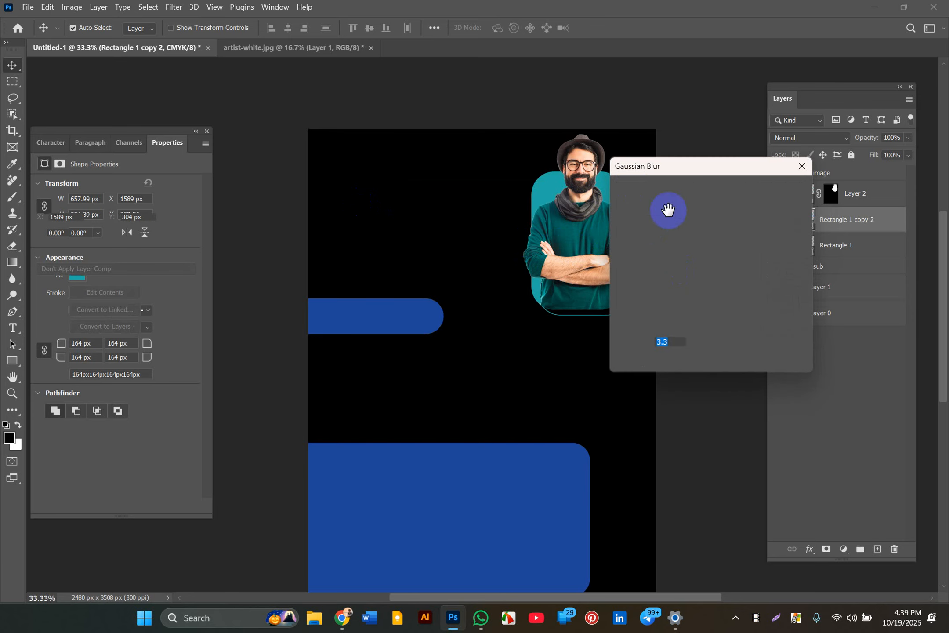
Apply the Gaussian Blur to the teal rectangle with a radius of 9.6 pixels.
{"action": "left_click_drag", "start_coordinate": [688, 170], "coordinate": [783, 190]}
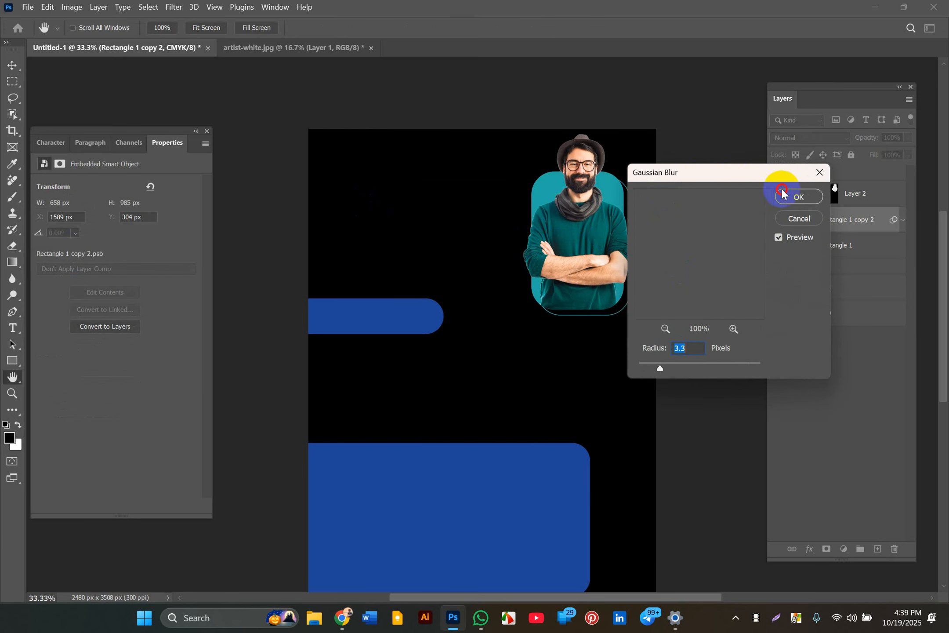
{"action": "left_click", "coordinate": [604, 201]}
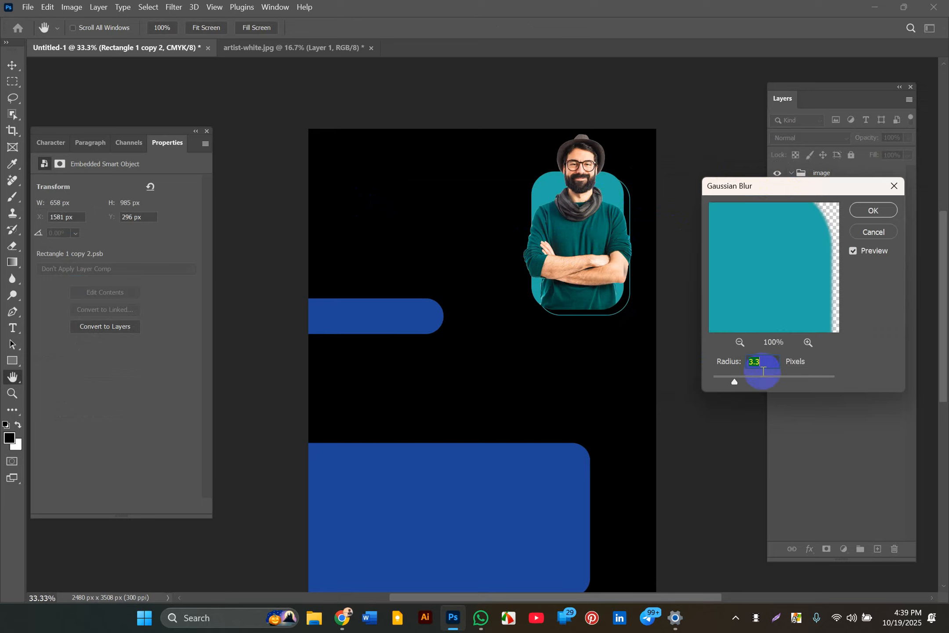
{"action": "left_click_drag", "start_coordinate": [742, 387], "coordinate": [793, 382]}
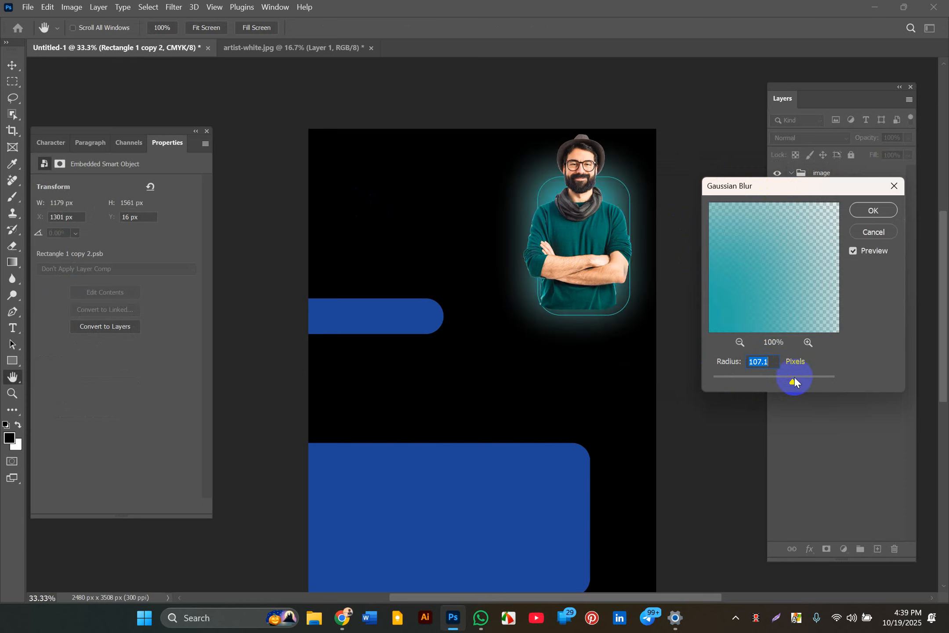
{"action": "left_click_drag", "start_coordinate": [780, 376], "coordinate": [761, 379]}
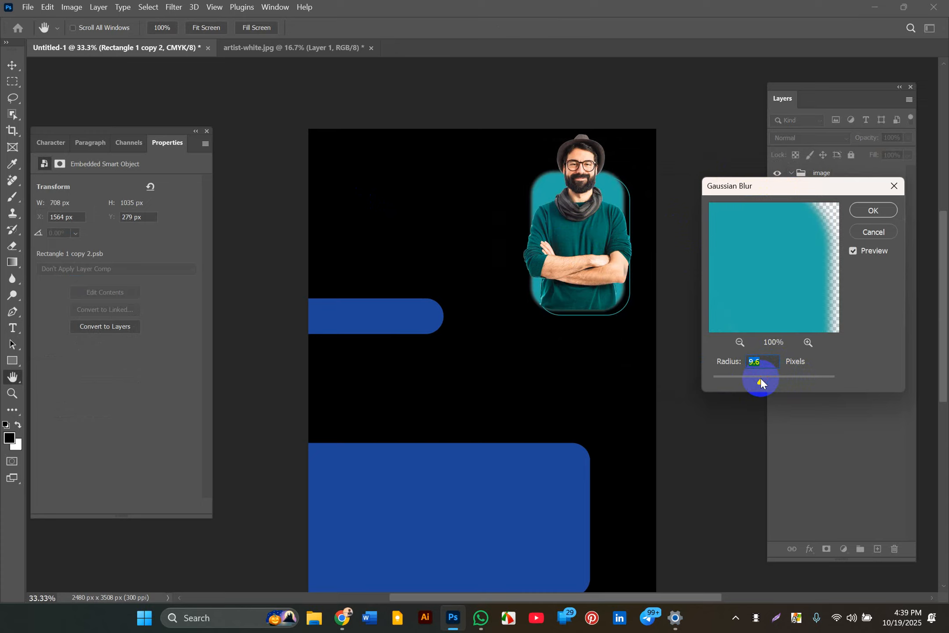
{"action": "left_click", "coordinate": [874, 211]}
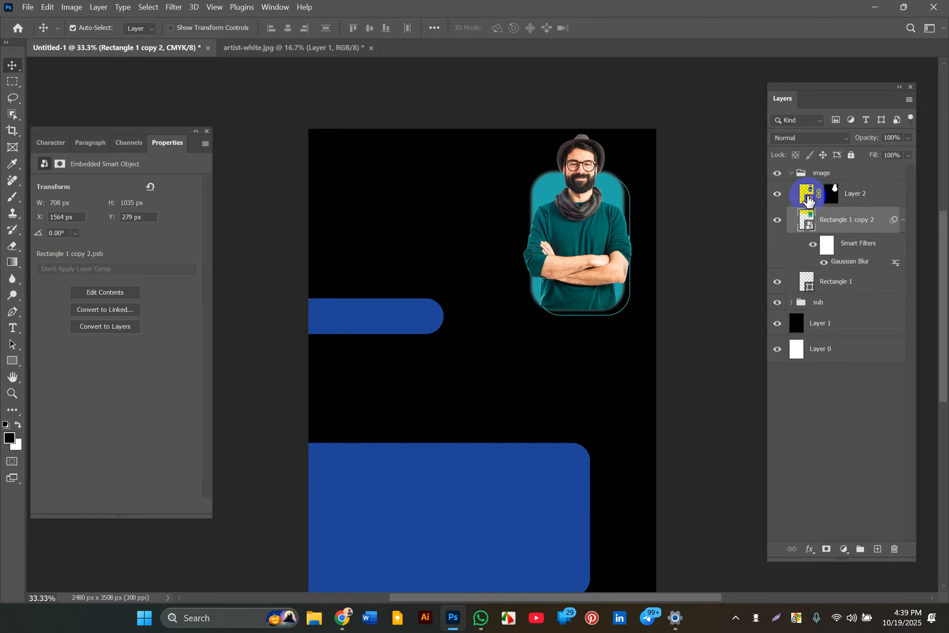
{"action": "left_click", "coordinate": [807, 193]}
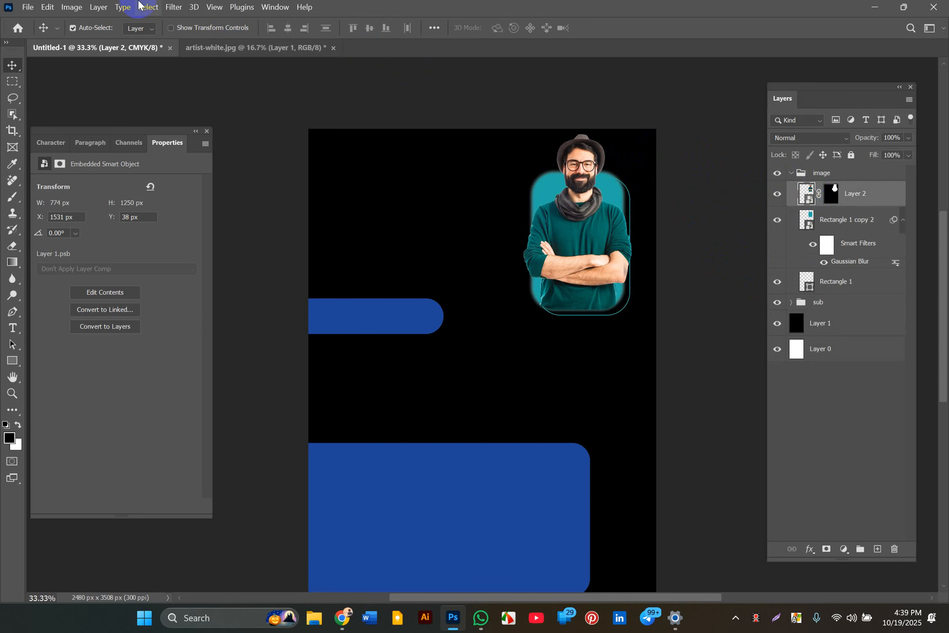
{"action": "left_click", "coordinate": [174, 7]}
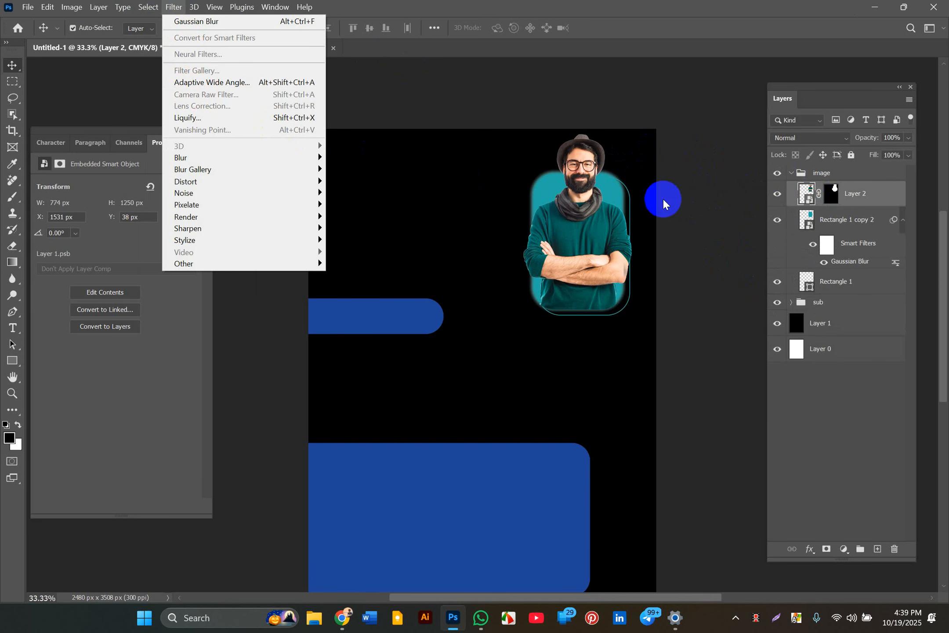
{"action": "left_click", "coordinate": [829, 200]}
{"action": "left_click", "coordinate": [831, 194]}
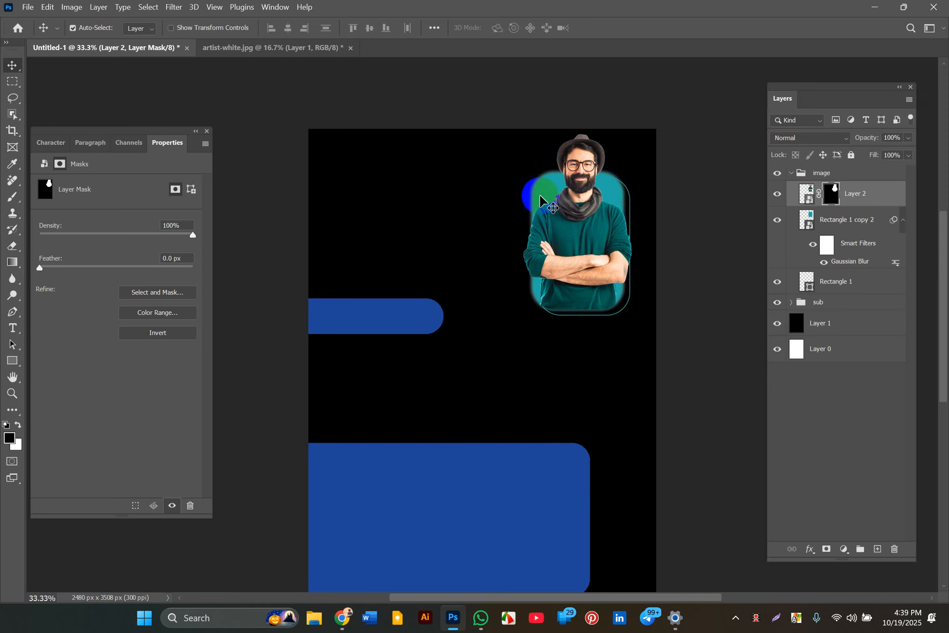
{"action": "left_click", "coordinate": [812, 198]}
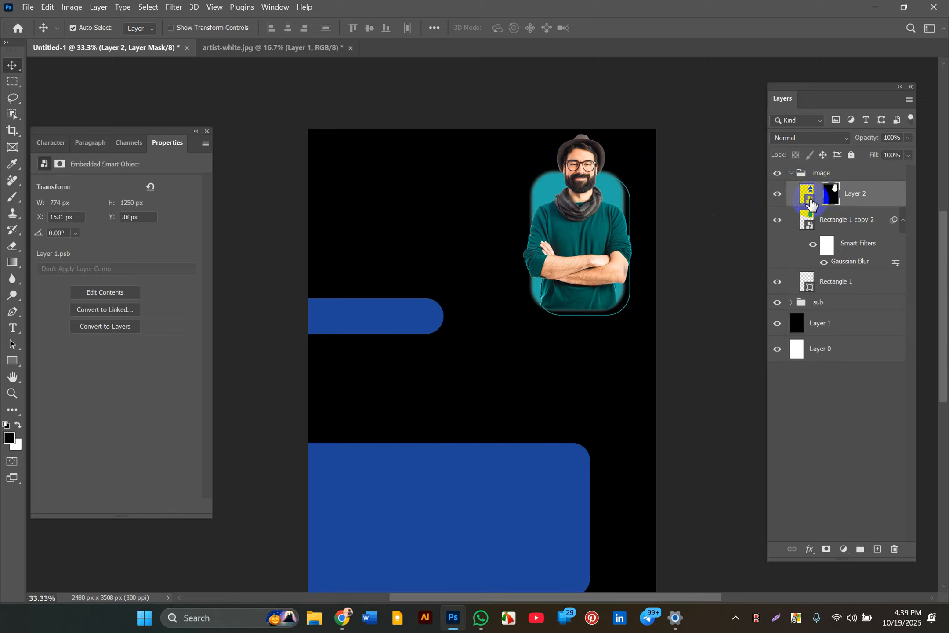
{"action": "left_click", "coordinate": [173, 8]}
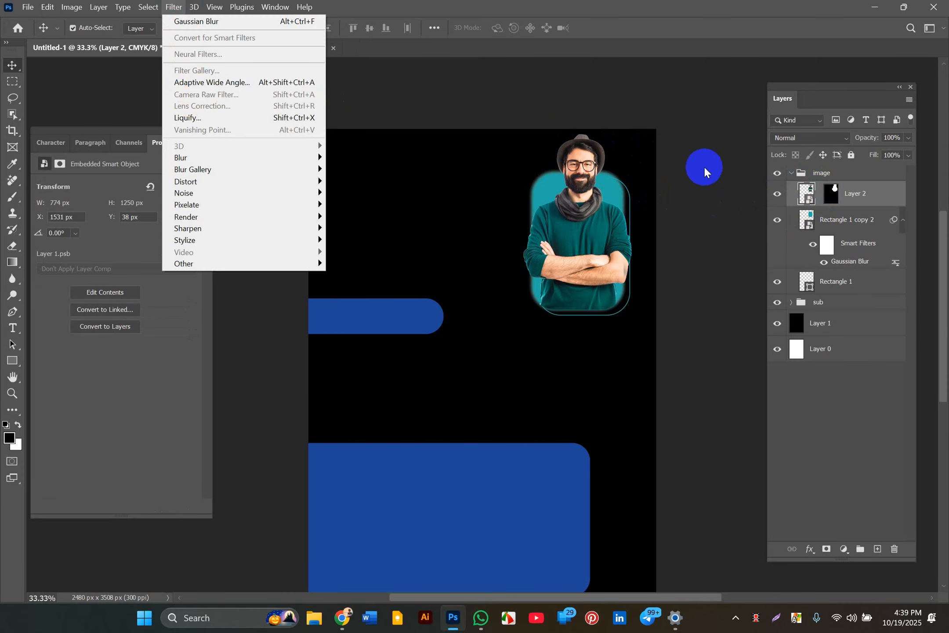
{"action": "left_click", "coordinate": [705, 171]}
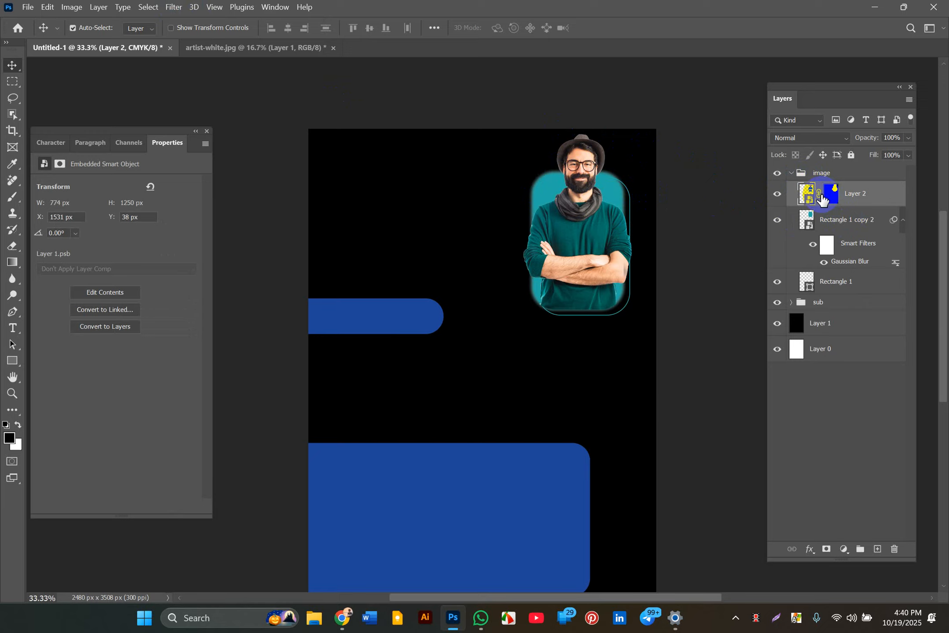
{"action": "mouse_move", "coordinate": [823, 199]}
{"action": "left_mouse_down"}
{"action": "mouse_move", "coordinate": [822, 220]}
{"action": "mouse_move", "coordinate": [609, 180]}
{"action": "mouse_move", "coordinate": [580, 216]}
{"action": "mouse_move", "coordinate": [888, 203]}
{"action": "left_mouse_up"}
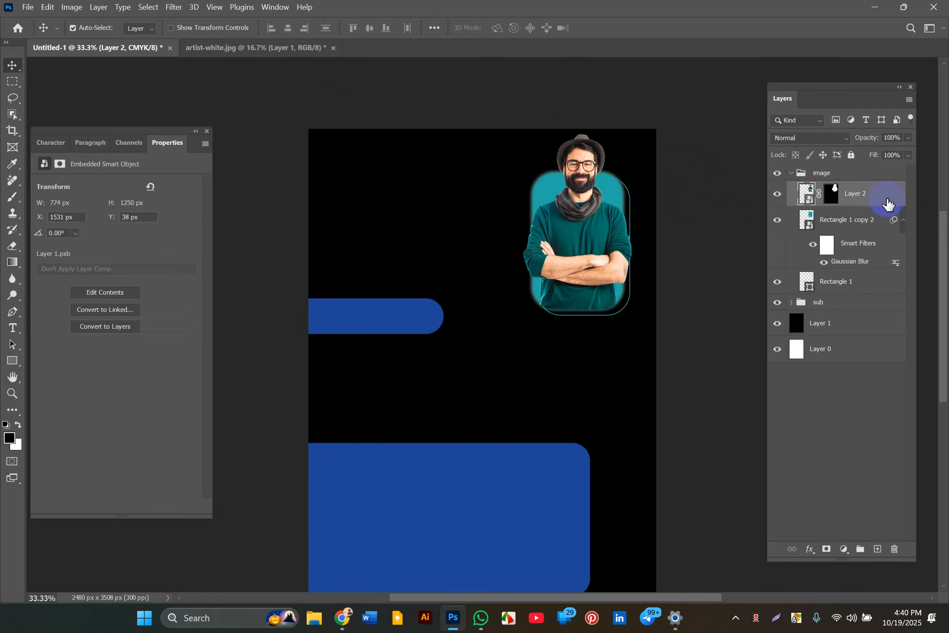
Apply a Curves adjustment to the man's photo on Layer 2, raising the middle of the CMYK curve slightly.
{"action": "left_click_drag", "start_coordinate": [812, 200], "coordinate": [812, 200]}
{"action": "key", "text": "ctrl+m"}
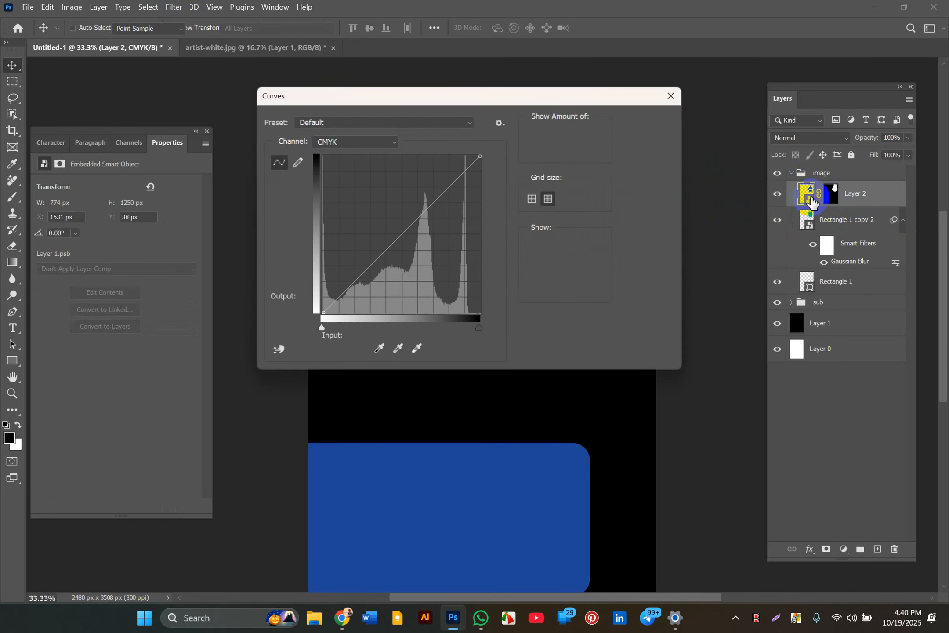
{"action": "left_click_drag", "start_coordinate": [555, 93], "coordinate": [849, 265]}
{"action": "mouse_move", "coordinate": [706, 399]}
{"action": "left_mouse_down"}
{"action": "mouse_move", "coordinate": [715, 406]}
{"action": "mouse_move", "coordinate": [701, 393]}
{"action": "left_mouse_up"}
{"action": "left_click", "coordinate": [936, 296]}
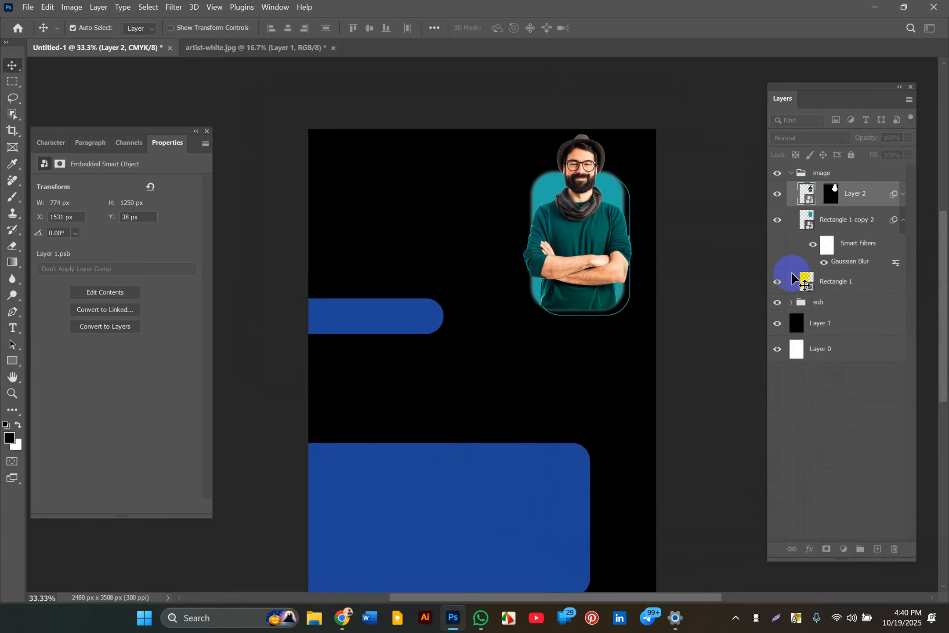
{"action": "left_click", "coordinate": [694, 311]}
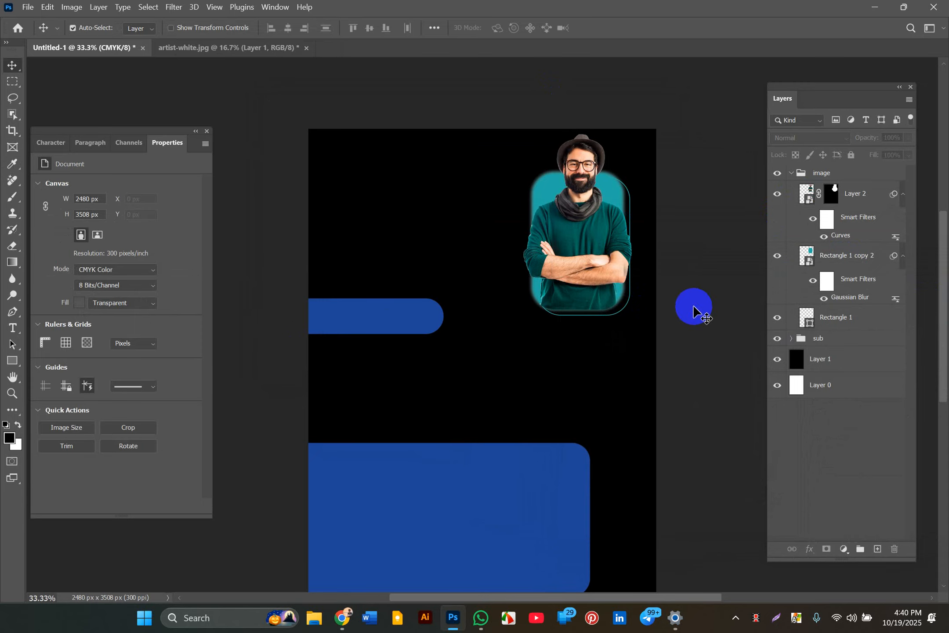
Select Rectangle 1 copy 2 and expand the sub group to list its layers.
{"action": "scroll", "coordinate": [457, 323], "scroll_direction": "down", "scroll_amount": 2}
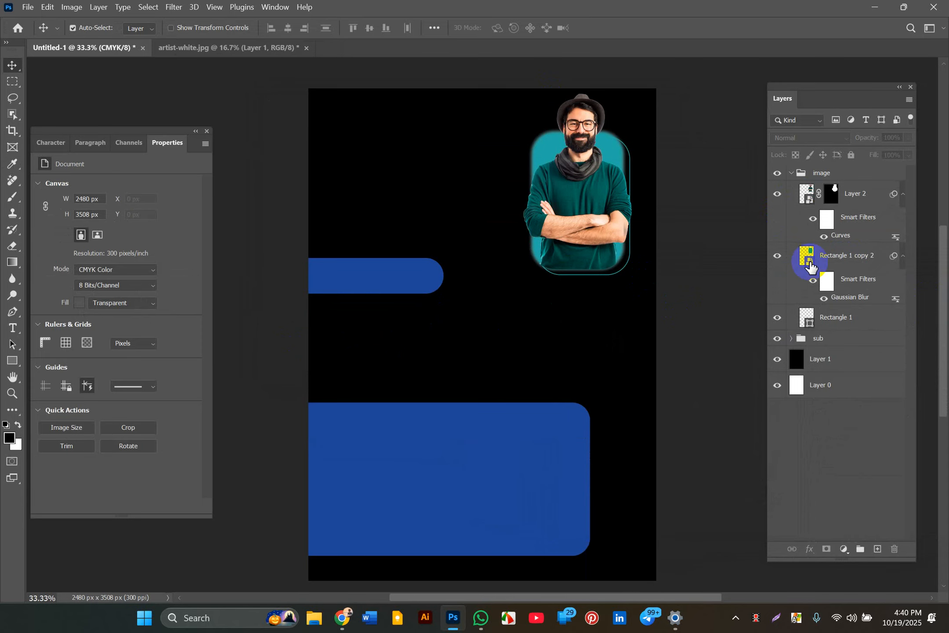
{"action": "left_click_drag", "start_coordinate": [811, 266], "coordinate": [606, 149]}
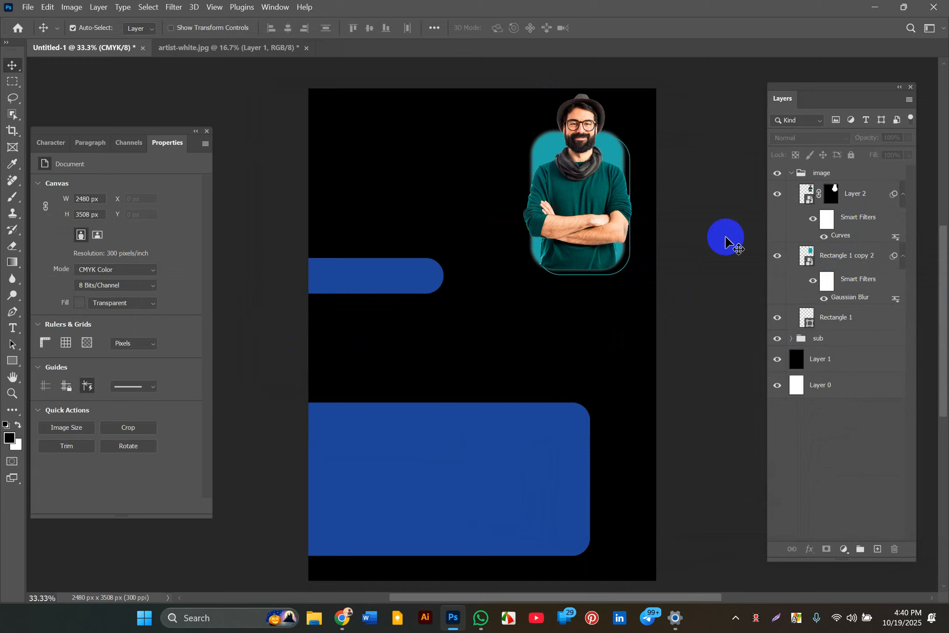
{"action": "left_click", "coordinate": [843, 259]}
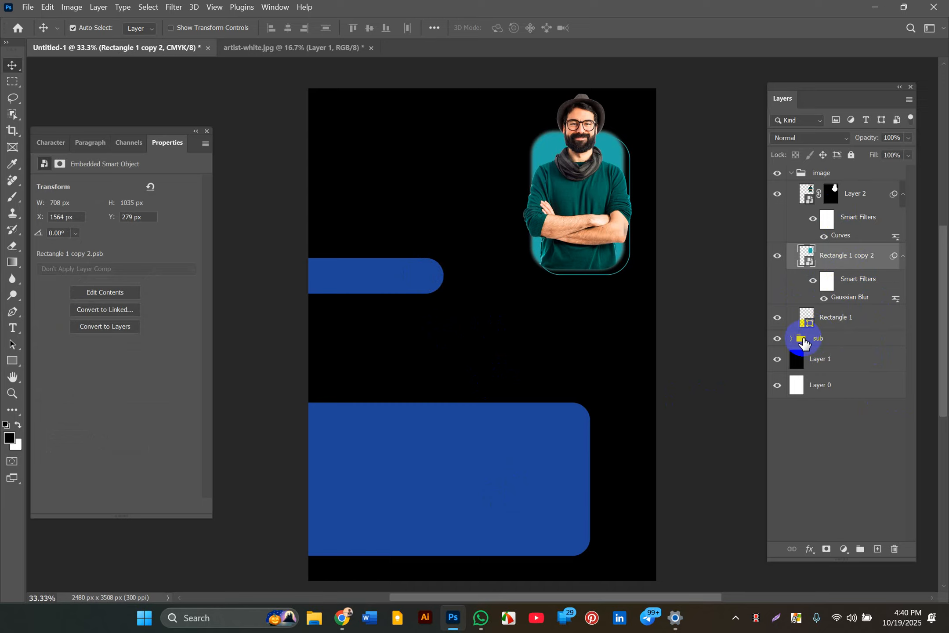
{"action": "left_click", "coordinate": [793, 338]}
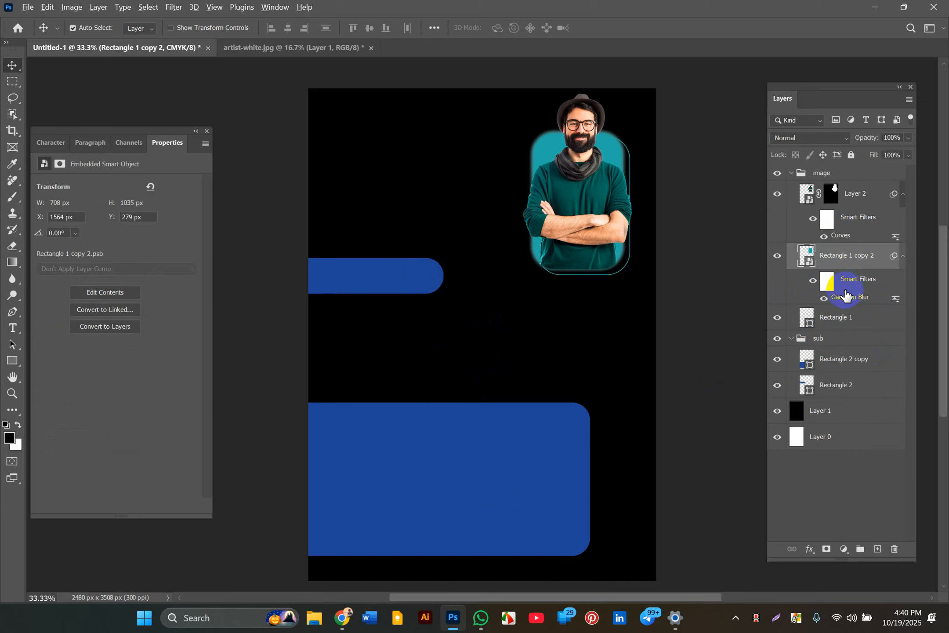
Try to copy the Gaussian Blur smart filter from Rectangle 1 copy 2 onto Rectangle 2 copy.
{"action": "left_click_drag", "start_coordinate": [846, 295], "coordinate": [831, 366]}
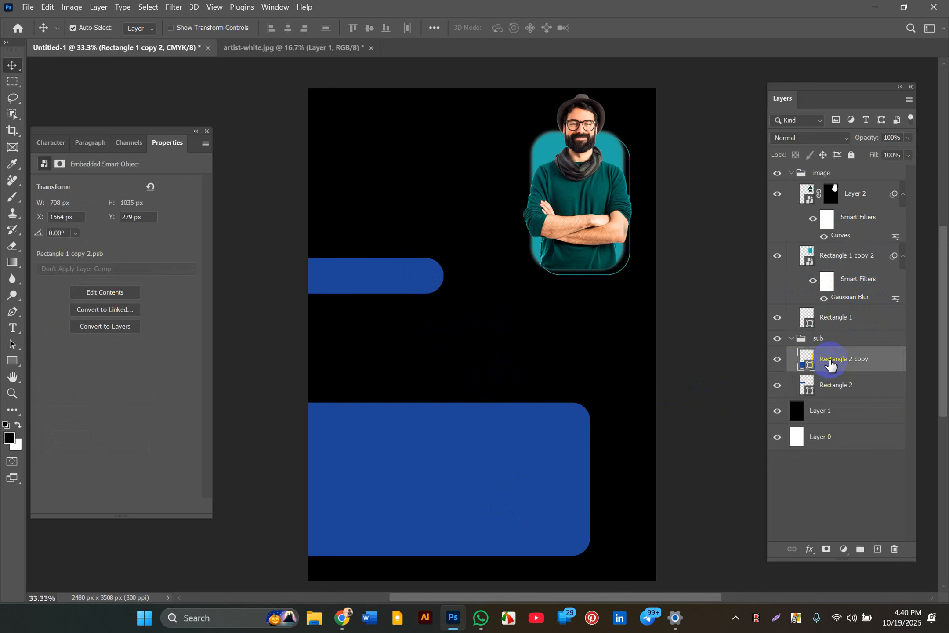
{"action": "left_click", "coordinate": [849, 283]}
{"action": "left_click_drag", "start_coordinate": [849, 284], "coordinate": [829, 371]}
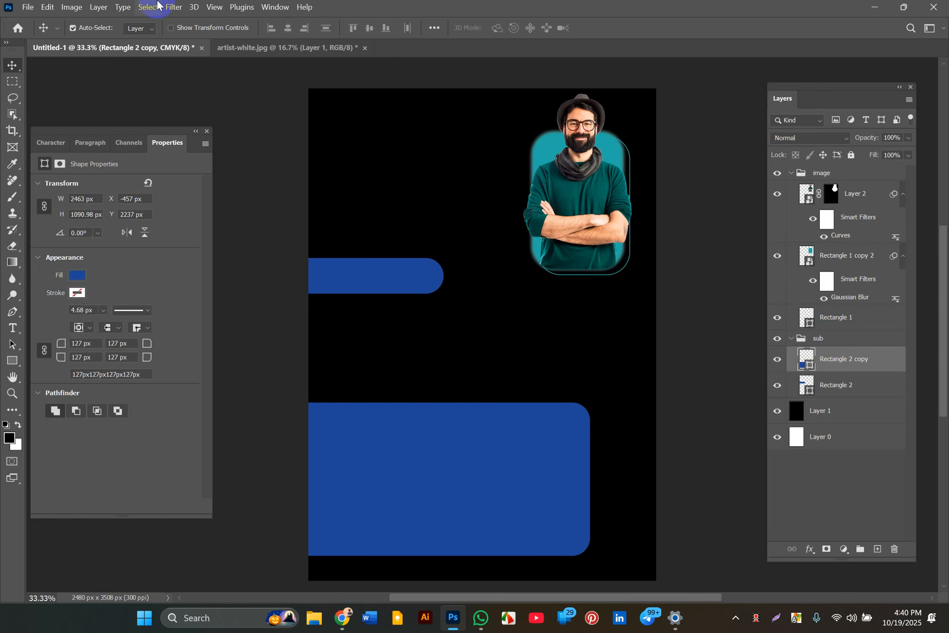
Apply a Gaussian Blur with a radius of 9.6 pixels to Rectangle 2 copy, converting the shape to a smart object.
{"action": "left_click", "coordinate": [173, 6]}
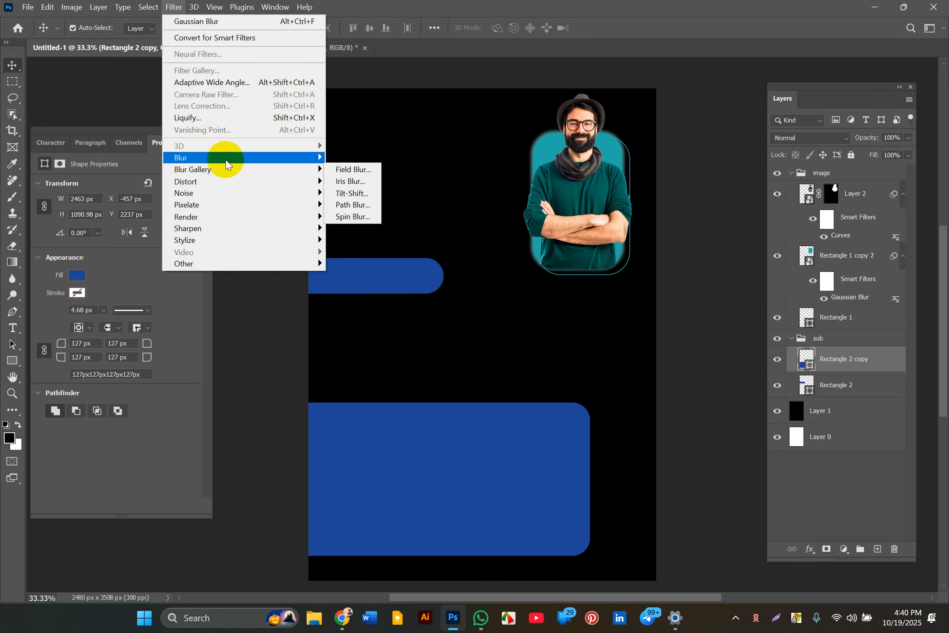
{"action": "mouse_move", "coordinate": [198, 158]}
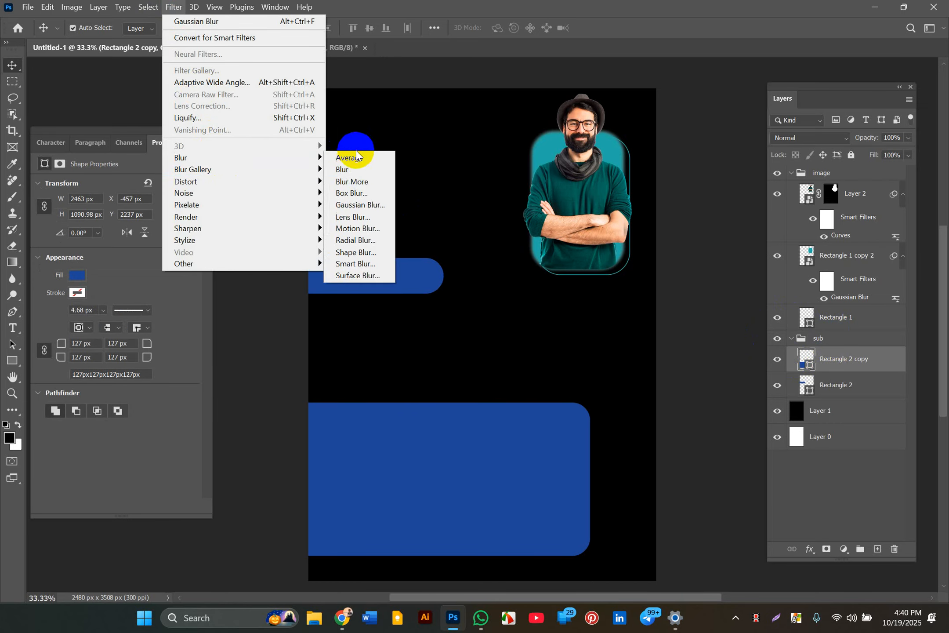
{"action": "left_click", "coordinate": [353, 192]}
{"action": "left_click", "coordinate": [501, 247]}
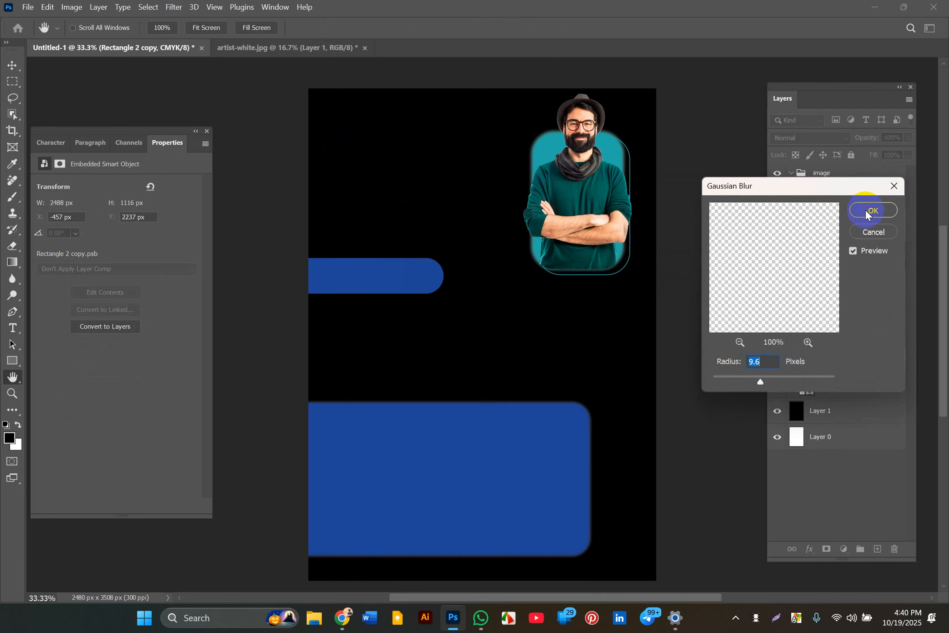
{"action": "left_click", "coordinate": [865, 210]}
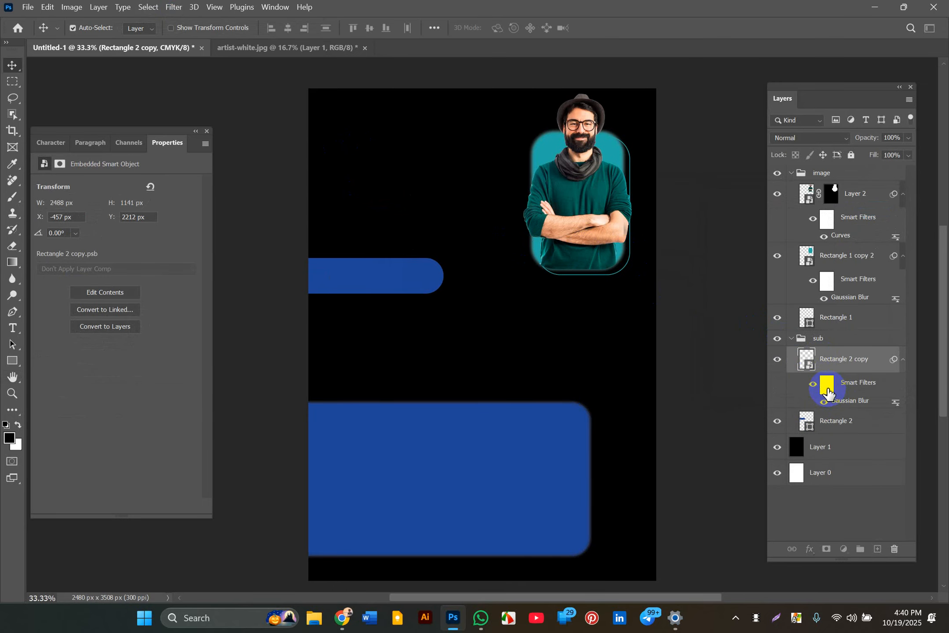
Rasterize the Rectangle 2 layer in the sub group.
{"action": "left_click", "coordinate": [825, 425]}
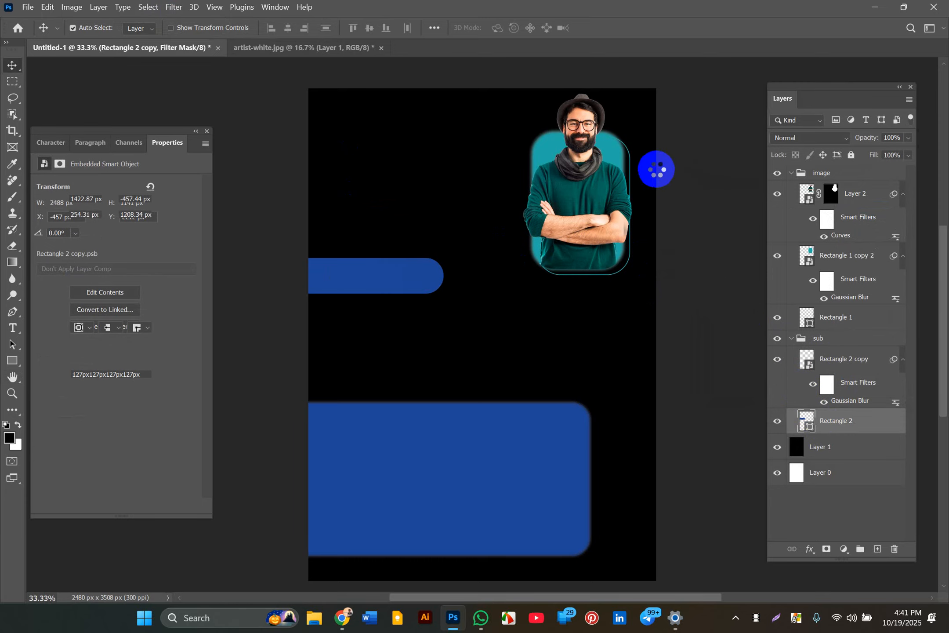
{"action": "left_click", "coordinate": [827, 422]}
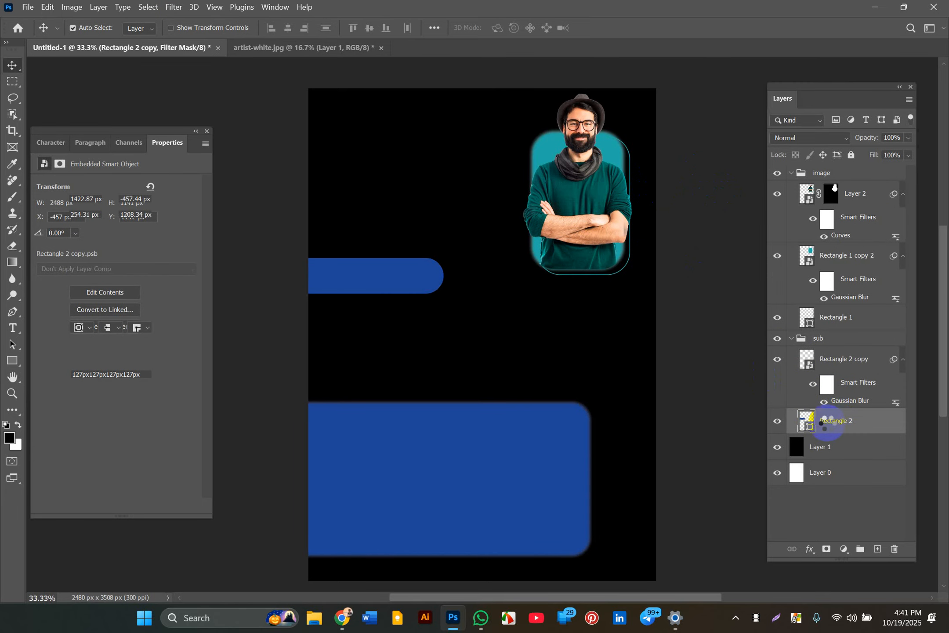
{"action": "right_click", "coordinate": [833, 422]}
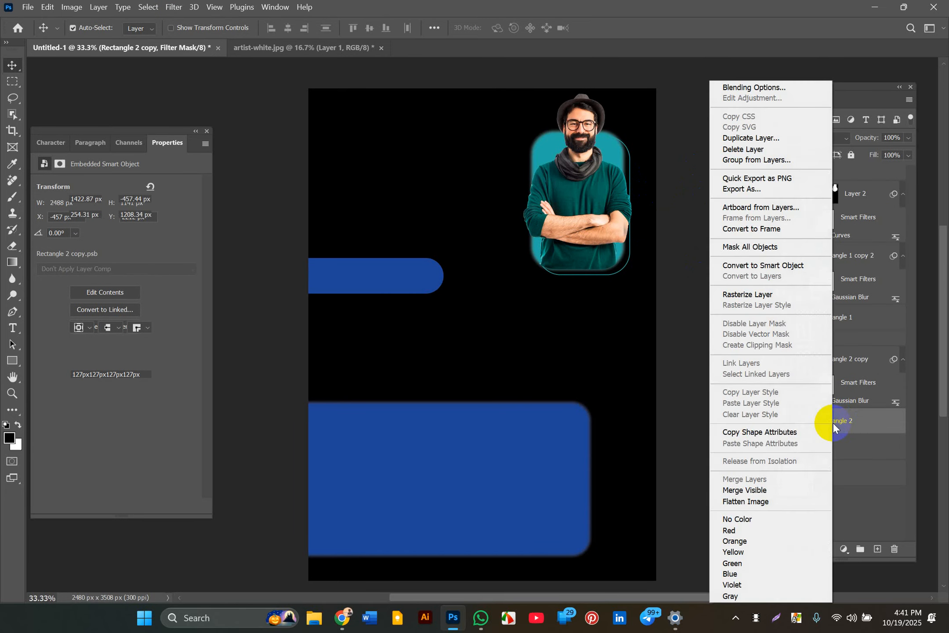
{"action": "left_click", "coordinate": [775, 294]}
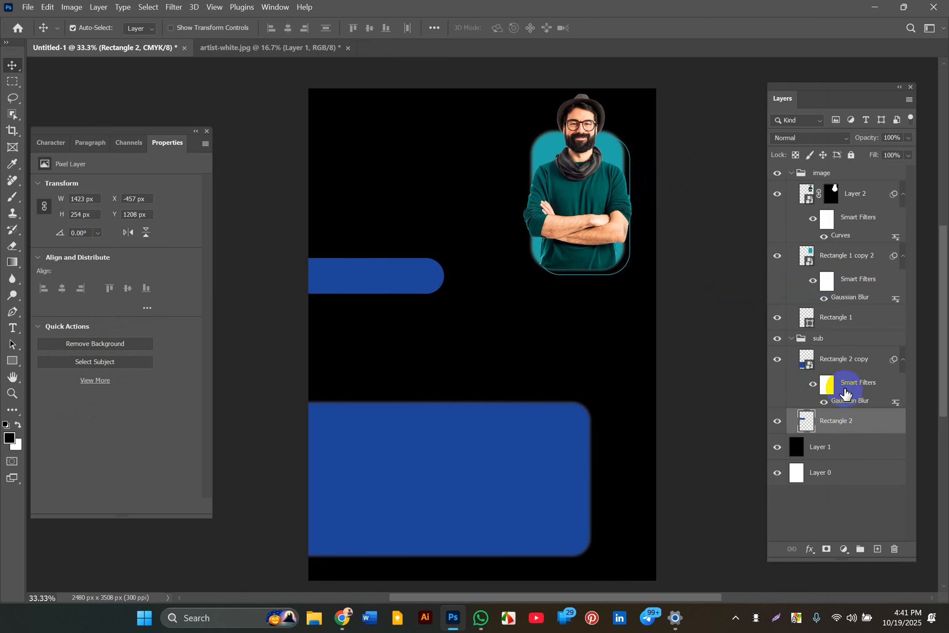
Try to copy the smart filters from Rectangle 2 copy onto the rasterized Rectangle 2 layer.
{"action": "left_click_drag", "start_coordinate": [846, 393], "coordinate": [841, 427]}
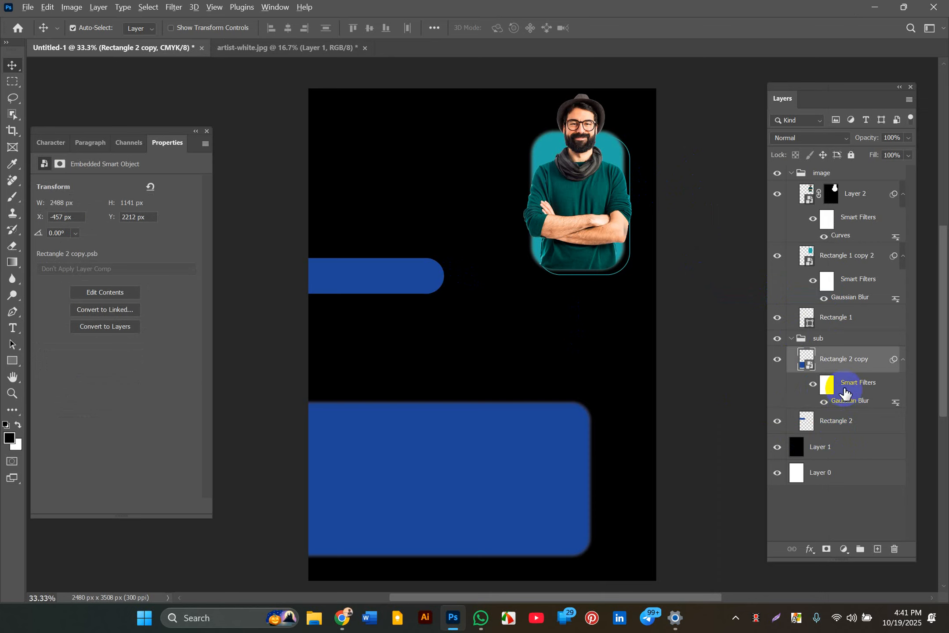
{"action": "left_click_drag", "start_coordinate": [845, 387], "coordinate": [834, 427]}
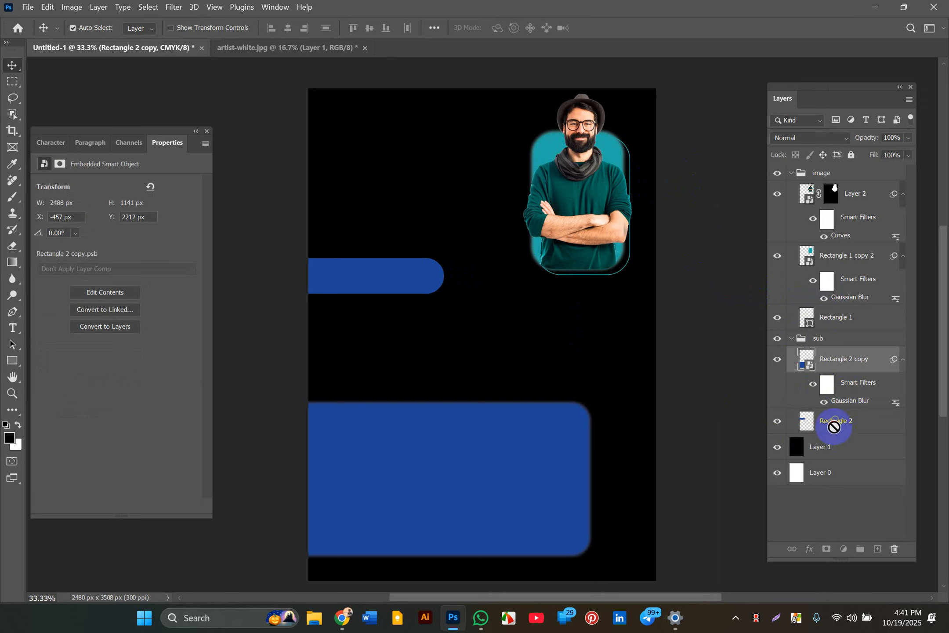
{"action": "left_click", "coordinate": [834, 431]}
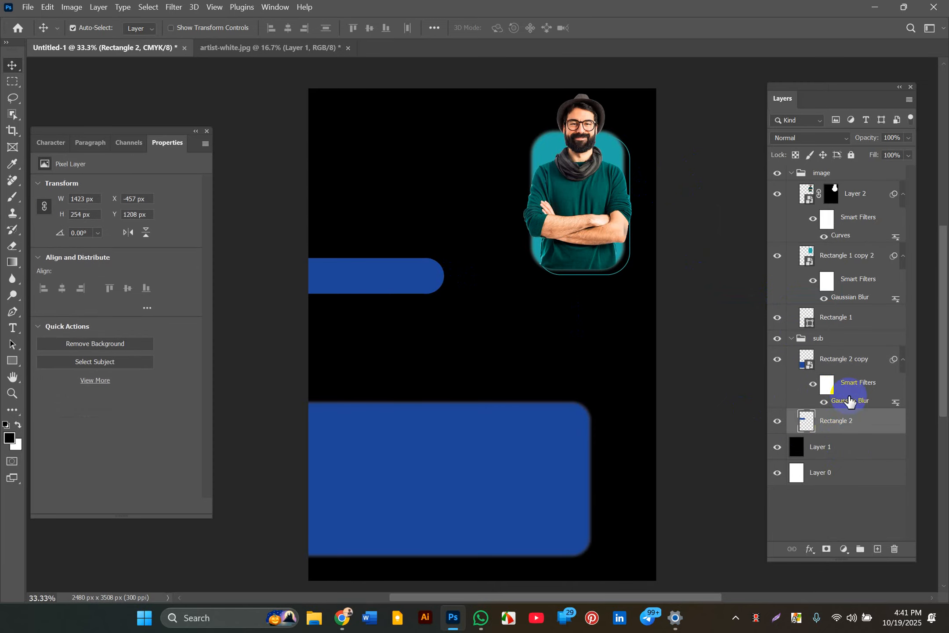
{"action": "left_click_drag", "start_coordinate": [844, 381], "coordinate": [832, 423]}
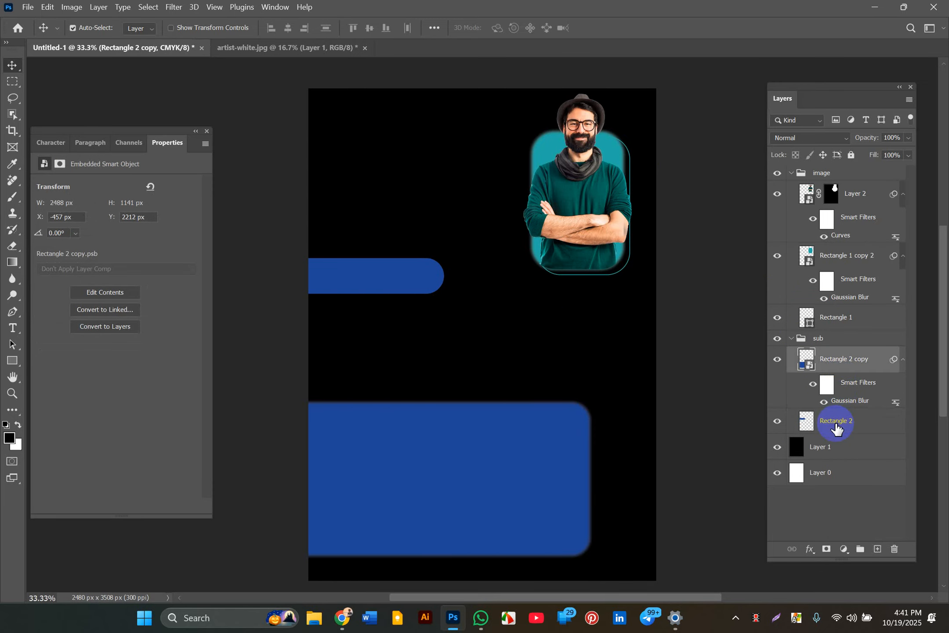
{"action": "left_click", "coordinate": [827, 424]}
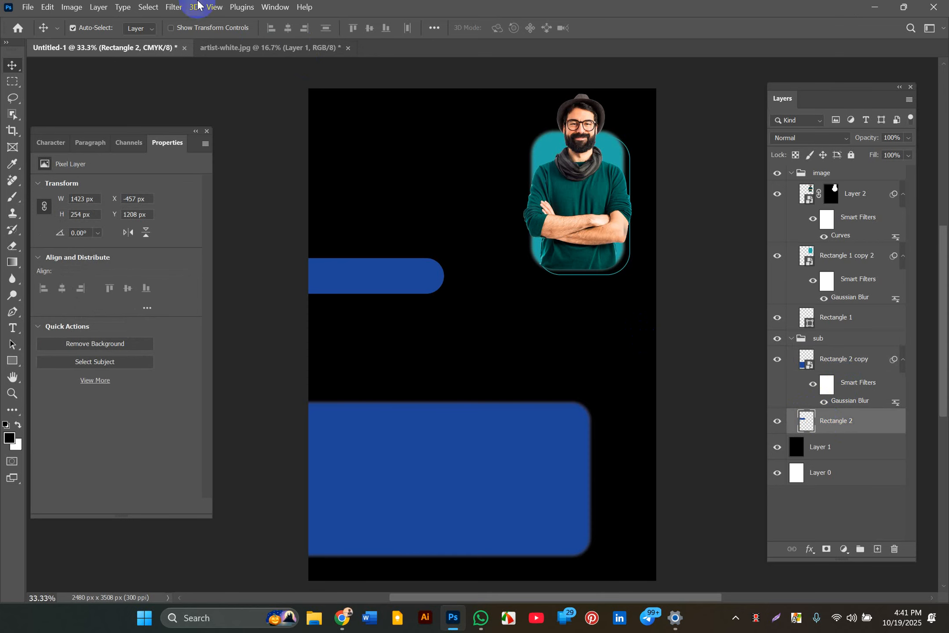
Undo the rasterizing of Rectangle 2 to restore it as a shape layer.
{"action": "left_click", "coordinate": [174, 7]}
{"action": "left_click", "coordinate": [485, 205]}
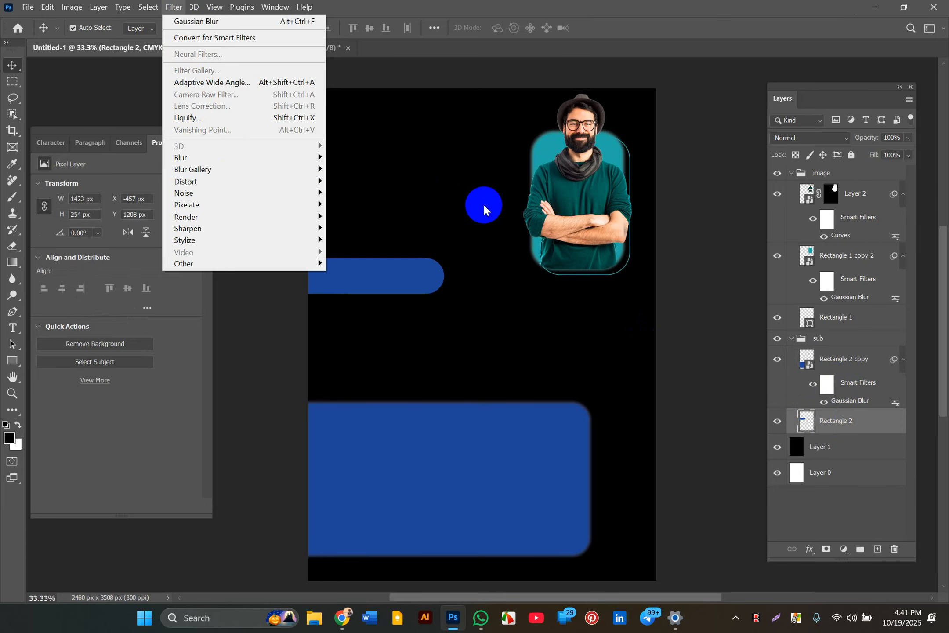
{"action": "key", "text": "ctrl"}
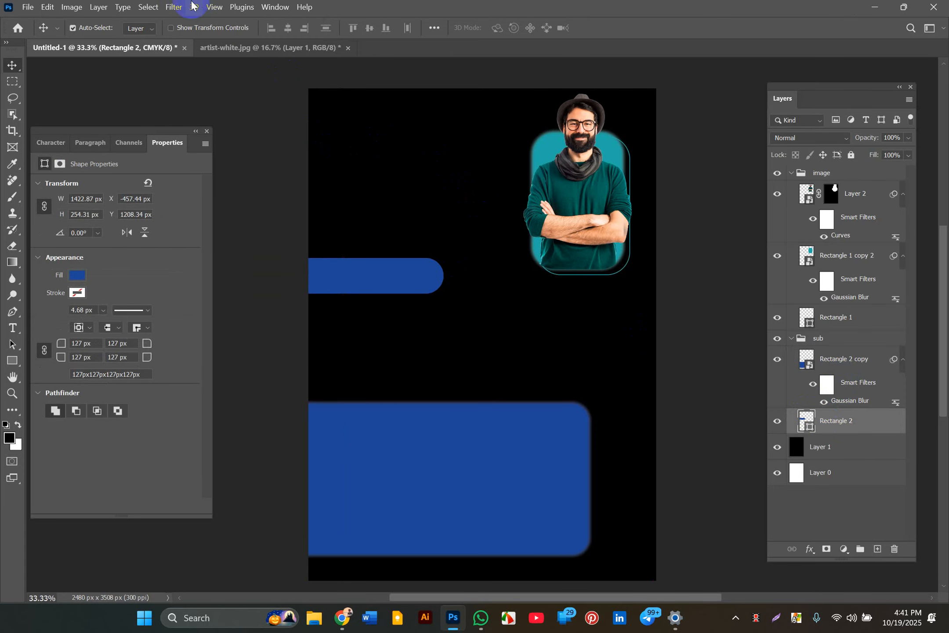
Apply a Gaussian Blur with a radius of 9.6 pixels to Rectangle 2, converting the shape to a smart object.
{"action": "left_click", "coordinate": [174, 7]}
{"action": "mouse_move", "coordinate": [318, 162]}
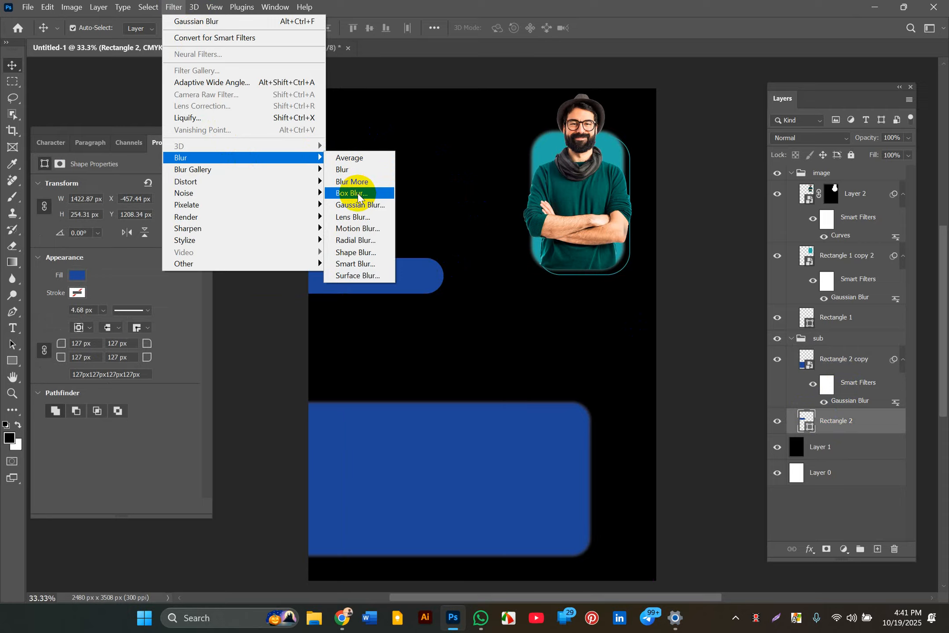
{"action": "left_click", "coordinate": [356, 205]}
{"action": "left_click", "coordinate": [441, 238]}
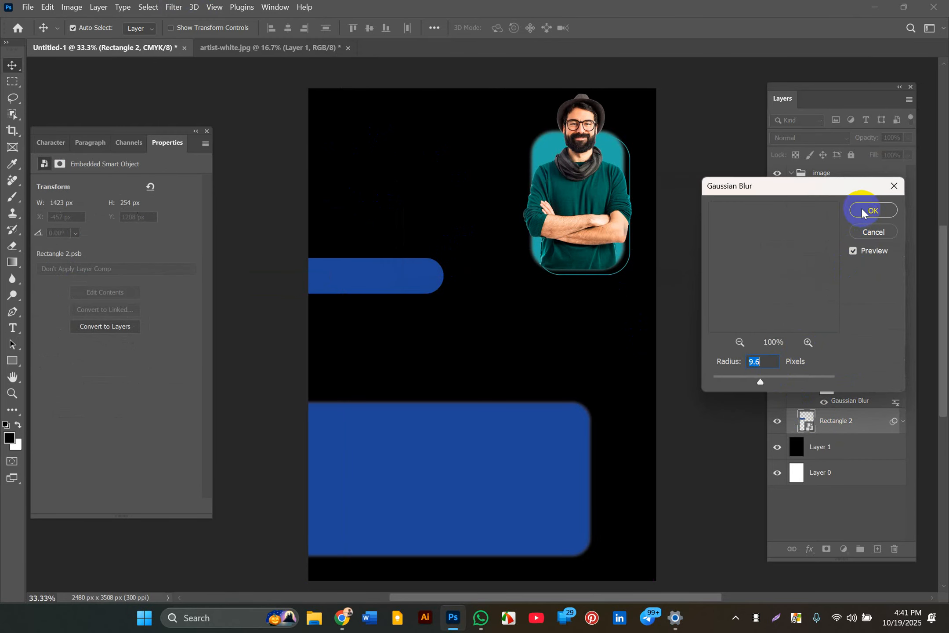
{"action": "left_click", "coordinate": [861, 209]}
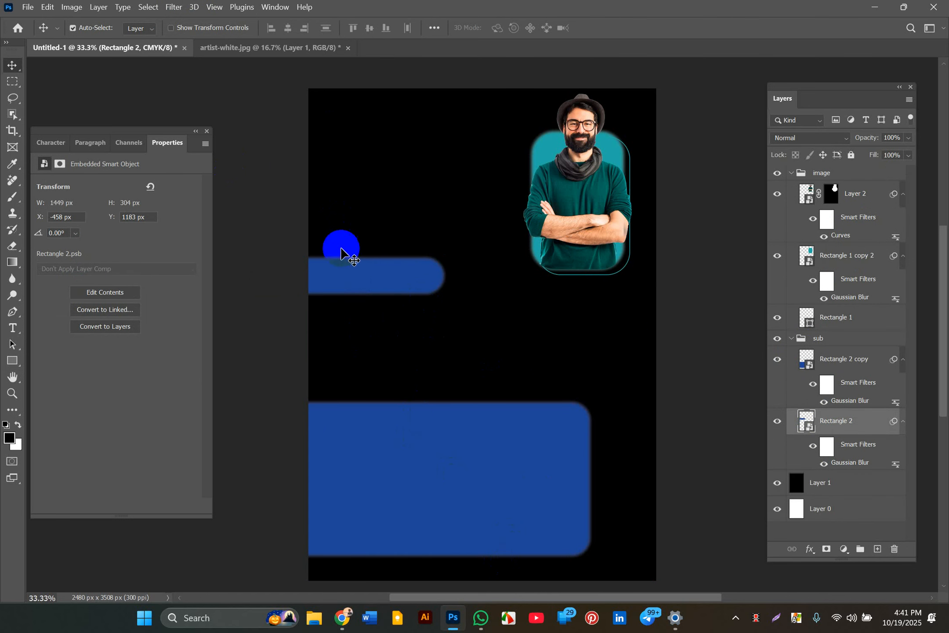
{"action": "left_click", "coordinate": [826, 403]}
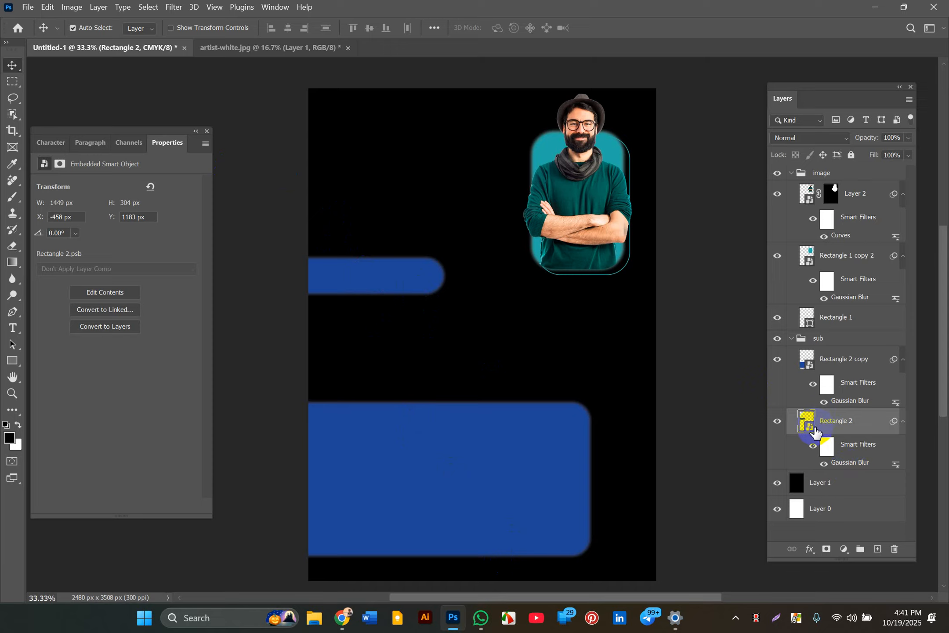
{"action": "left_click", "coordinate": [806, 364]}
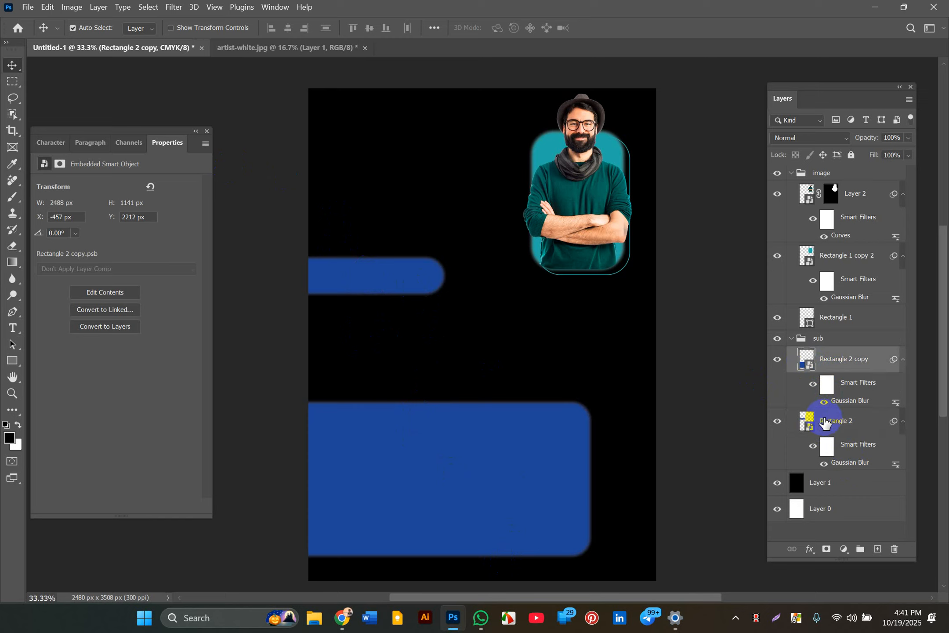
{"action": "left_click", "coordinate": [825, 427], "text": "shift"}
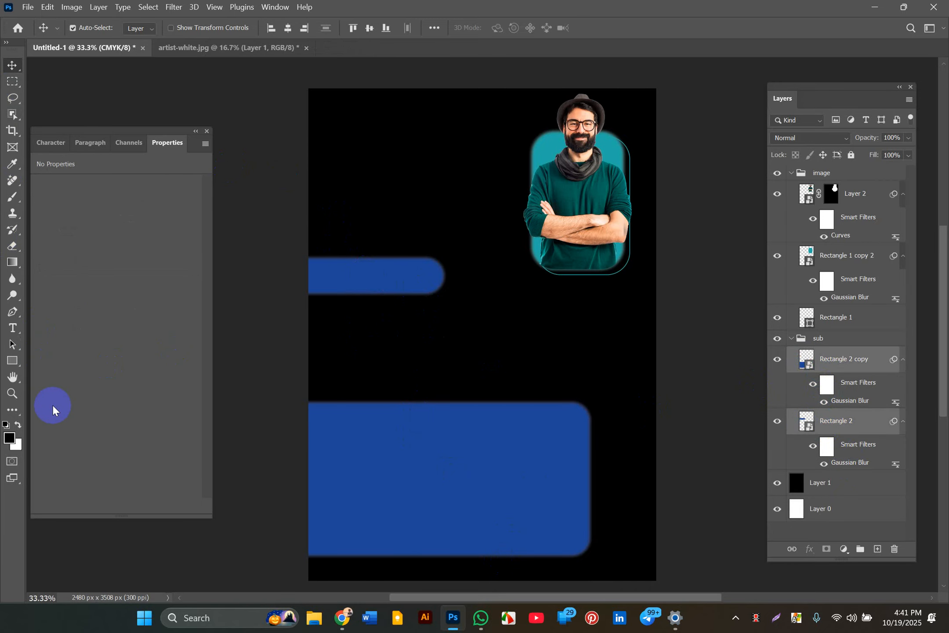
{"action": "left_click", "coordinate": [12, 359]}
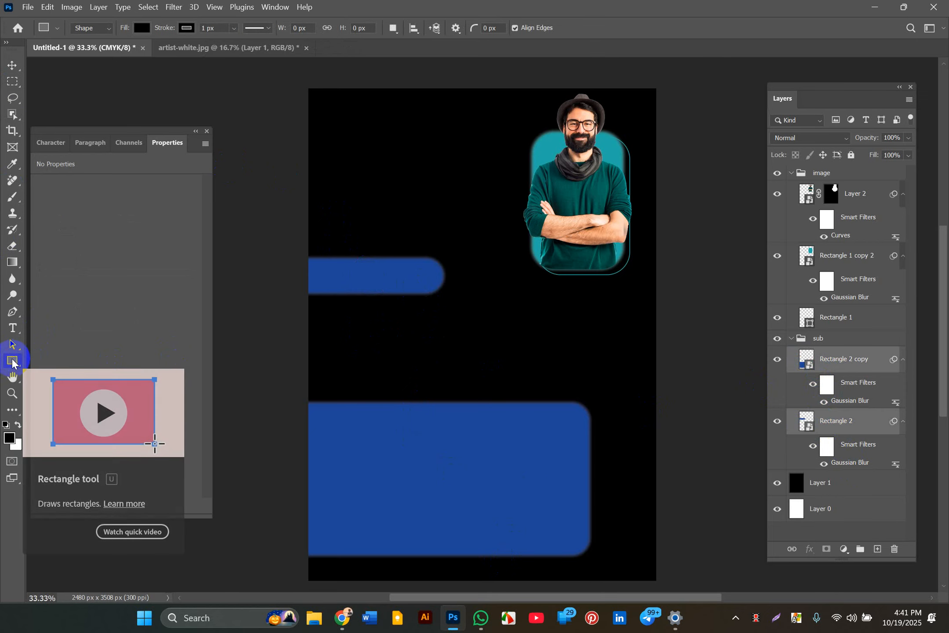
{"action": "left_click", "coordinate": [91, 142]}
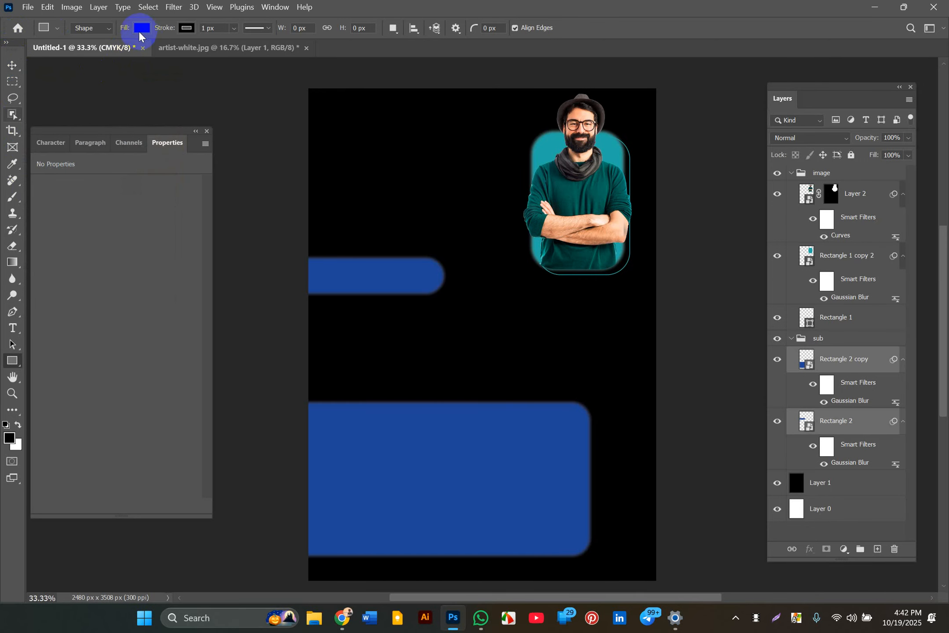
{"action": "left_click", "coordinate": [254, 248]}
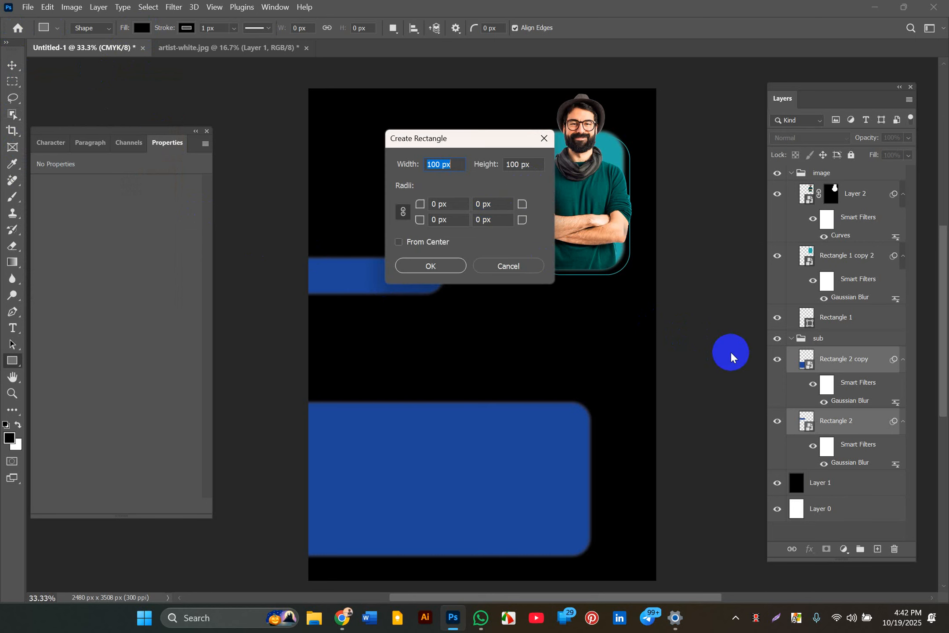
{"action": "left_click", "coordinate": [510, 265]}
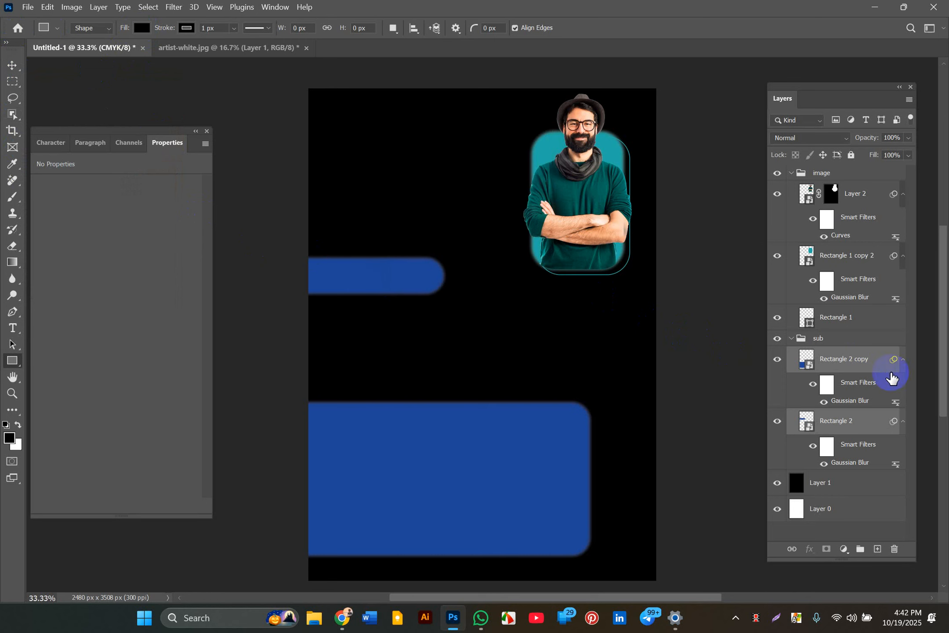
Open the contents of the Rectangle 2 copy smart object and change its shape fill to purple #5a0f8f.
{"action": "left_click", "coordinate": [816, 368]}
{"action": "left_click", "coordinate": [814, 368]}
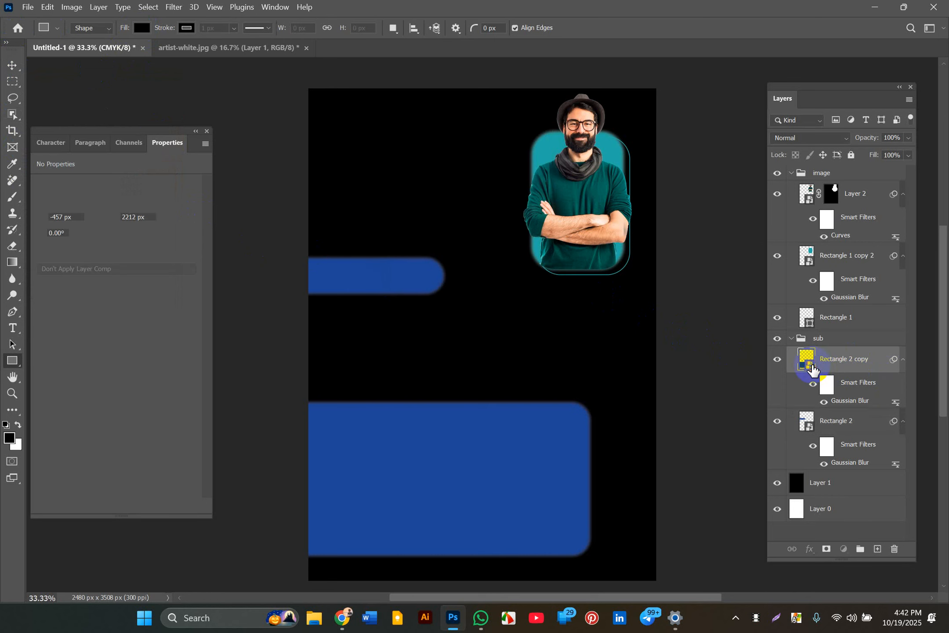
{"action": "double_click", "coordinate": [807, 358]}
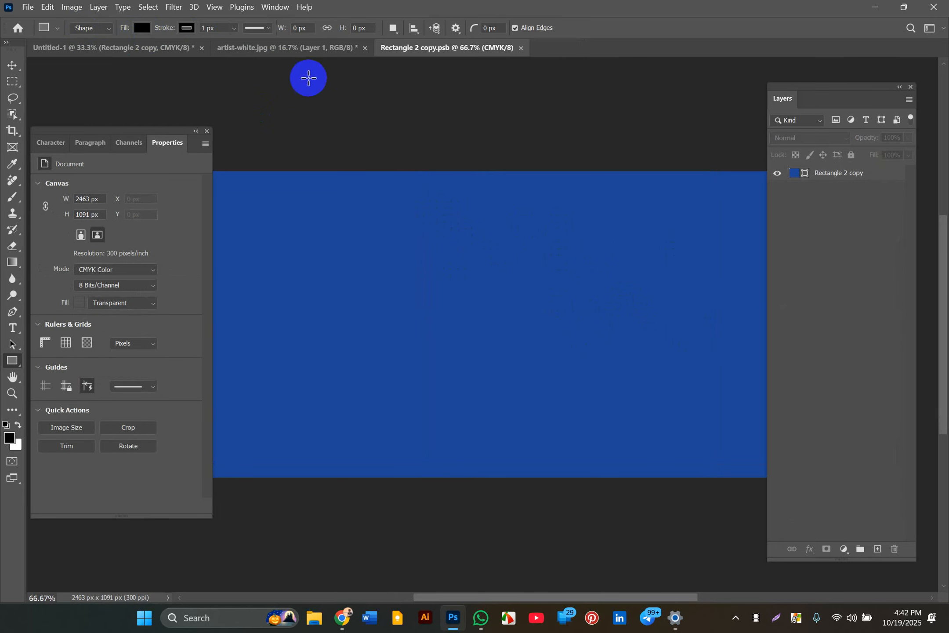
{"action": "left_click", "coordinate": [802, 178]}
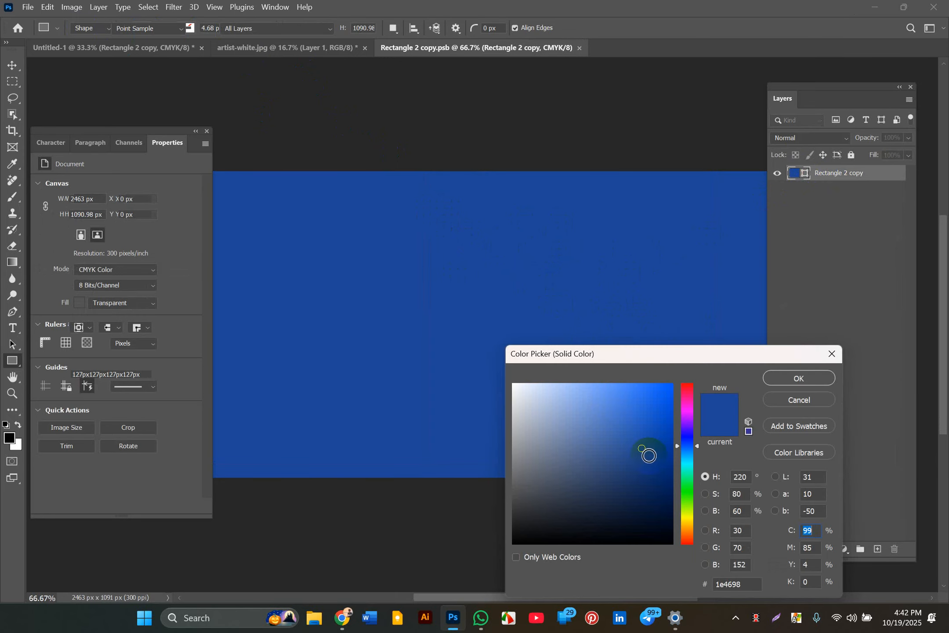
{"action": "left_click", "coordinate": [689, 507]}
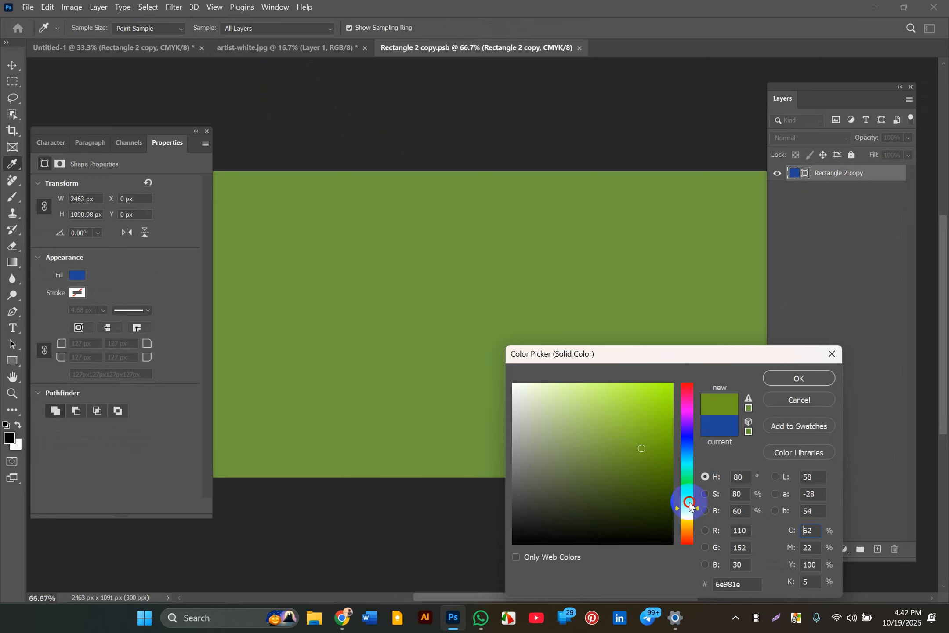
{"action": "left_click_drag", "start_coordinate": [689, 505], "coordinate": [683, 421]}
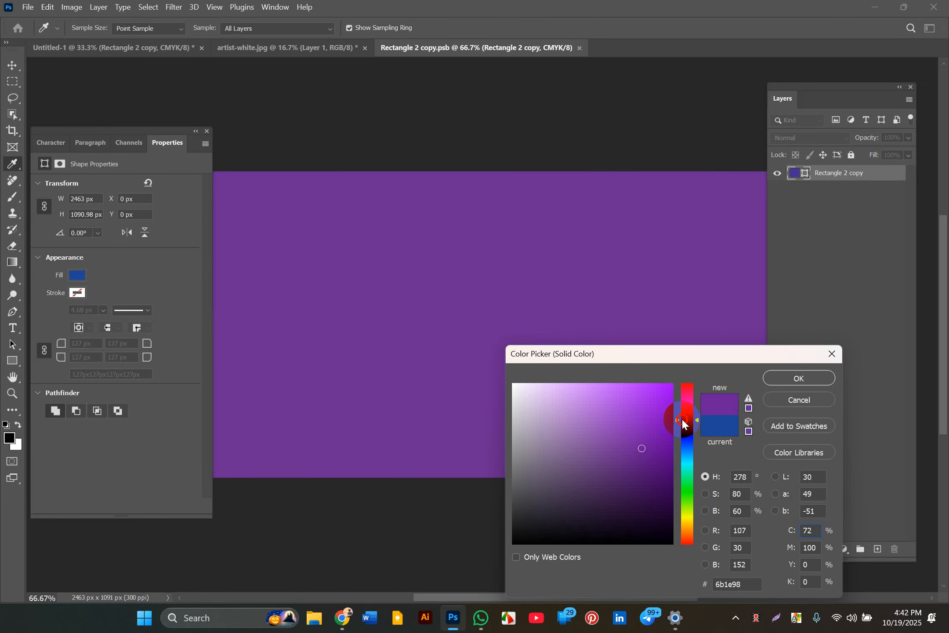
{"action": "left_click", "coordinate": [657, 454]}
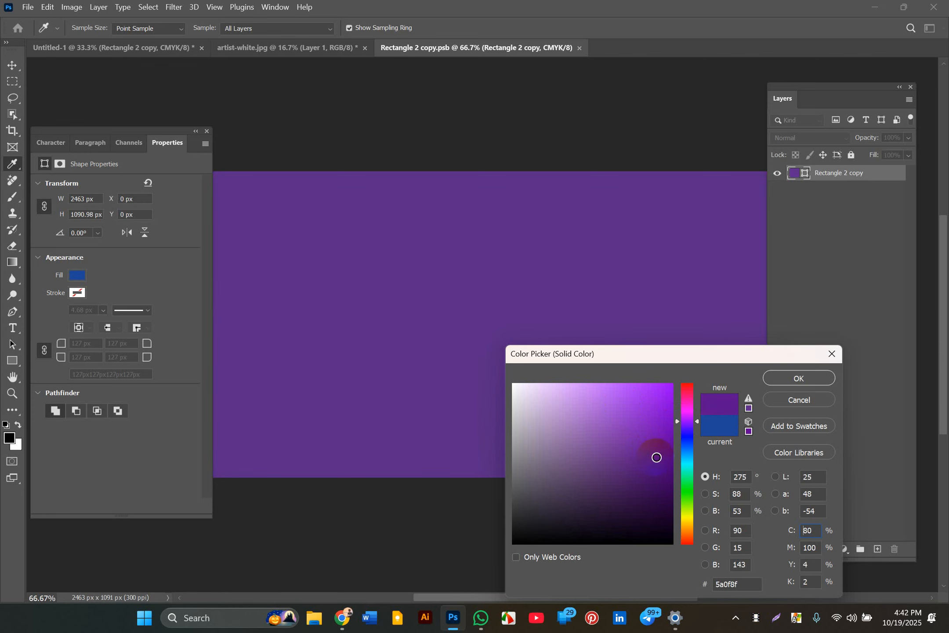
{"action": "left_click", "coordinate": [782, 382]}
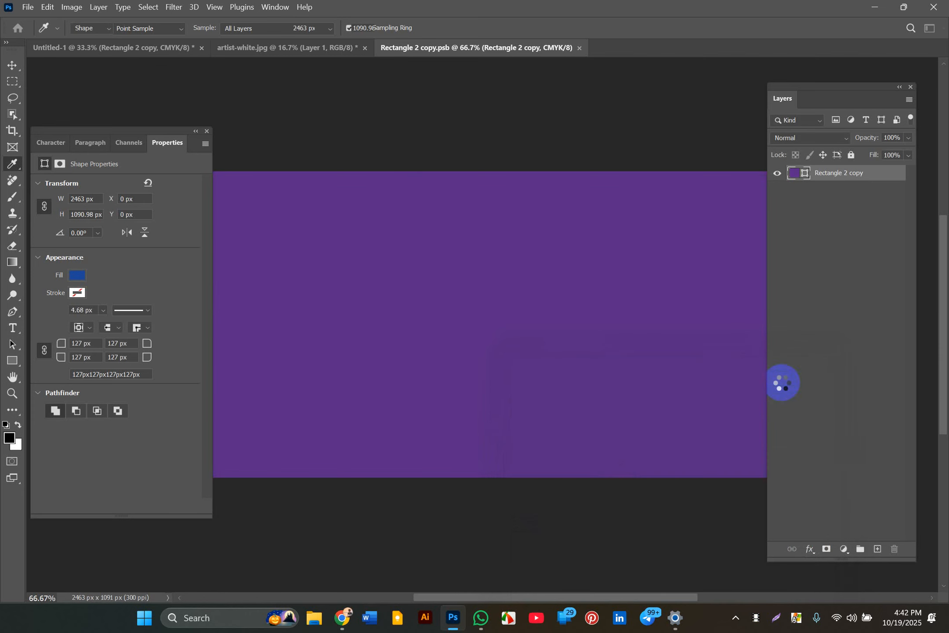
{"action": "left_click", "coordinate": [448, 203]}
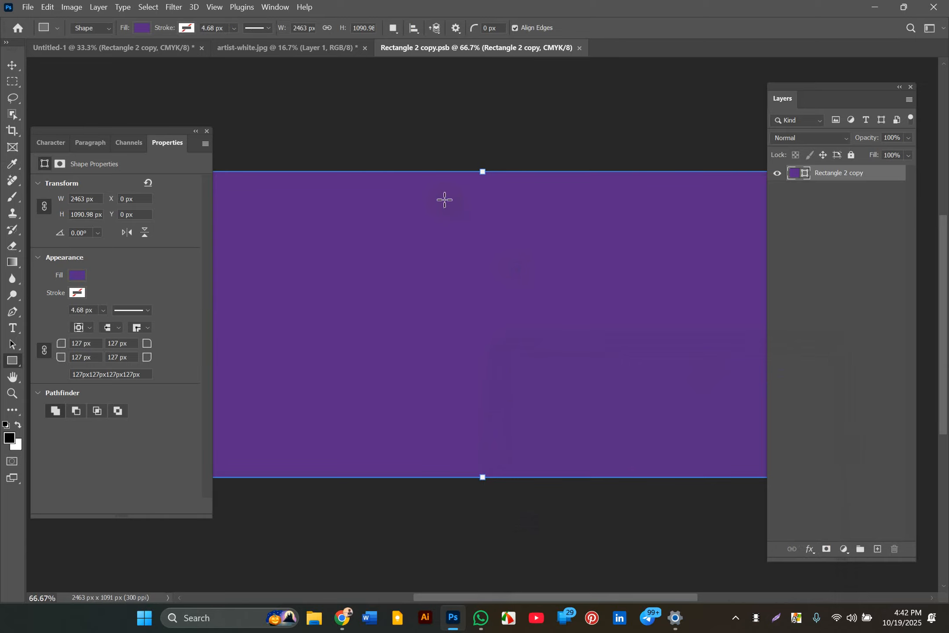
Save the recoloured Rectangle 2 copy smart object and return to the Untitled-1 document.
{"action": "key", "text": "ctrl+s"}
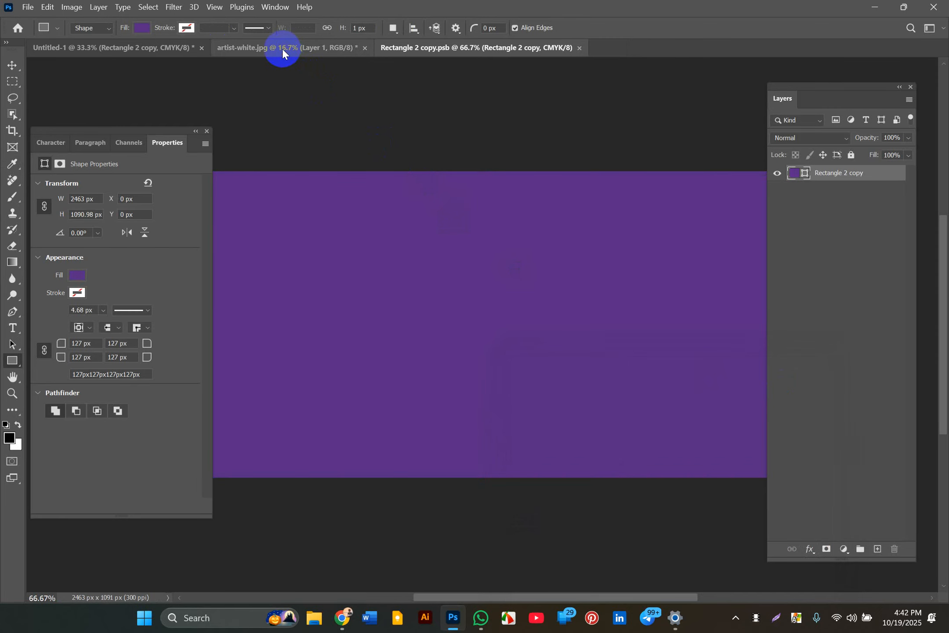
{"action": "left_click", "coordinate": [255, 48]}
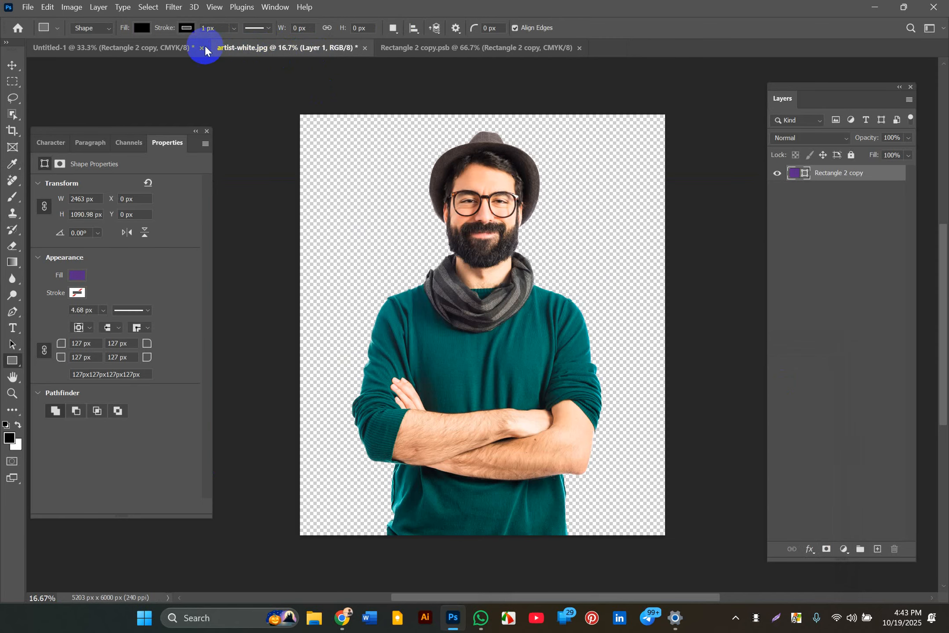
{"action": "left_click", "coordinate": [189, 48]}
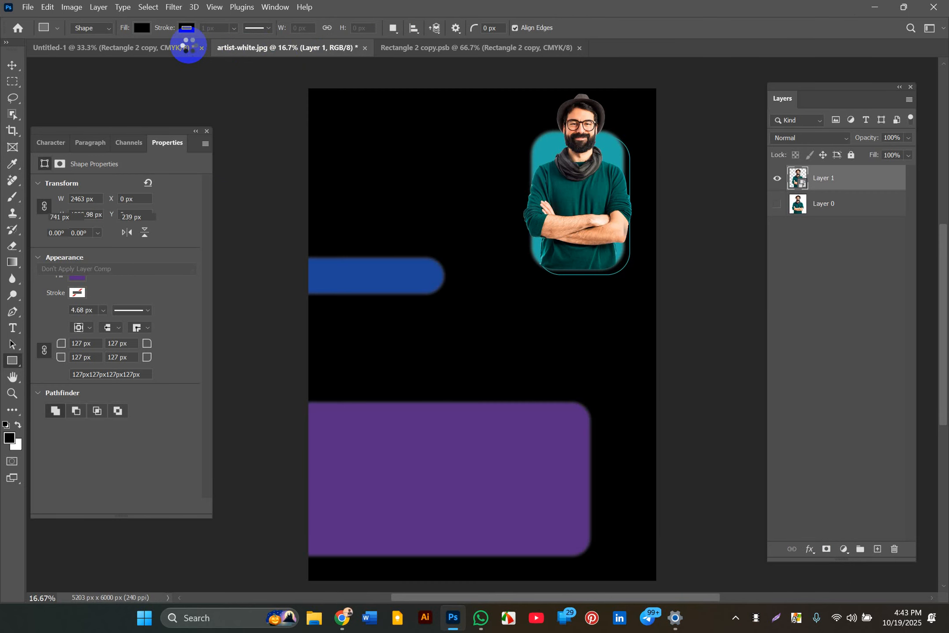
{"action": "left_click", "coordinate": [428, 339]}
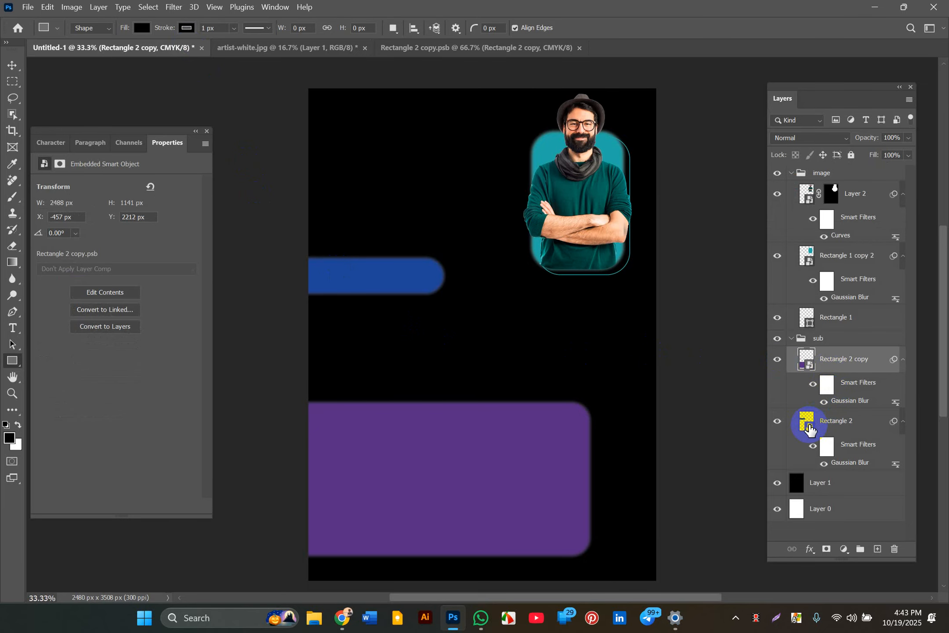
Open the contents of the Rectangle 2 smart object and bring up the purple shape's fill options in Rectangle 2 copy.psb.
{"action": "left_click", "coordinate": [810, 428]}
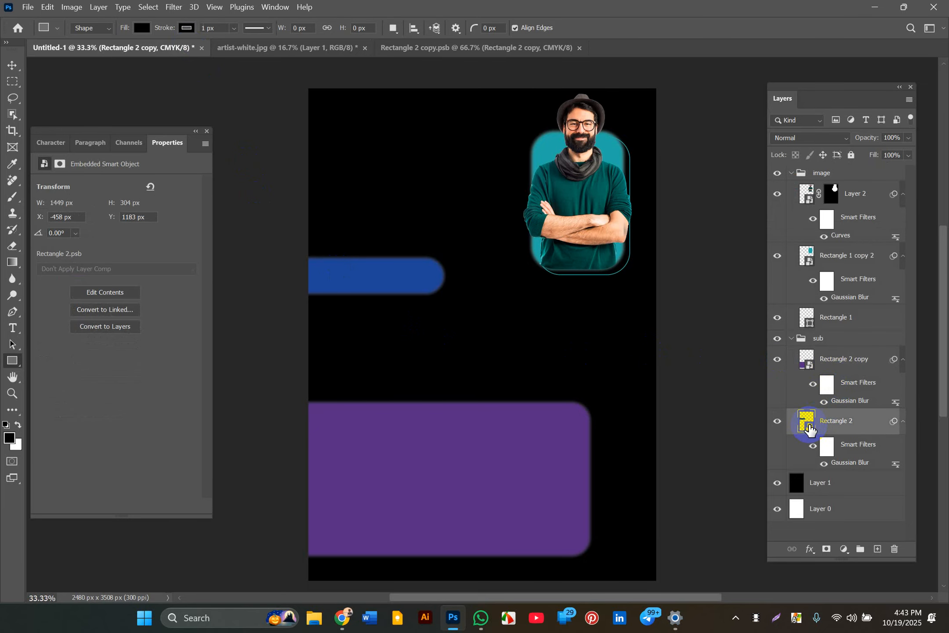
{"action": "double_click", "coordinate": [808, 422]}
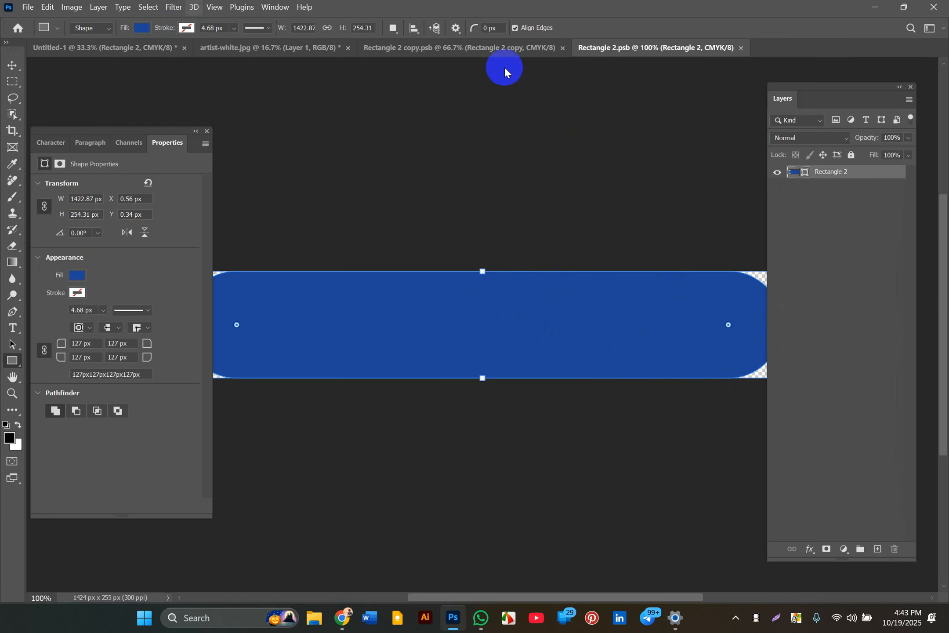
{"action": "left_click", "coordinate": [526, 49]}
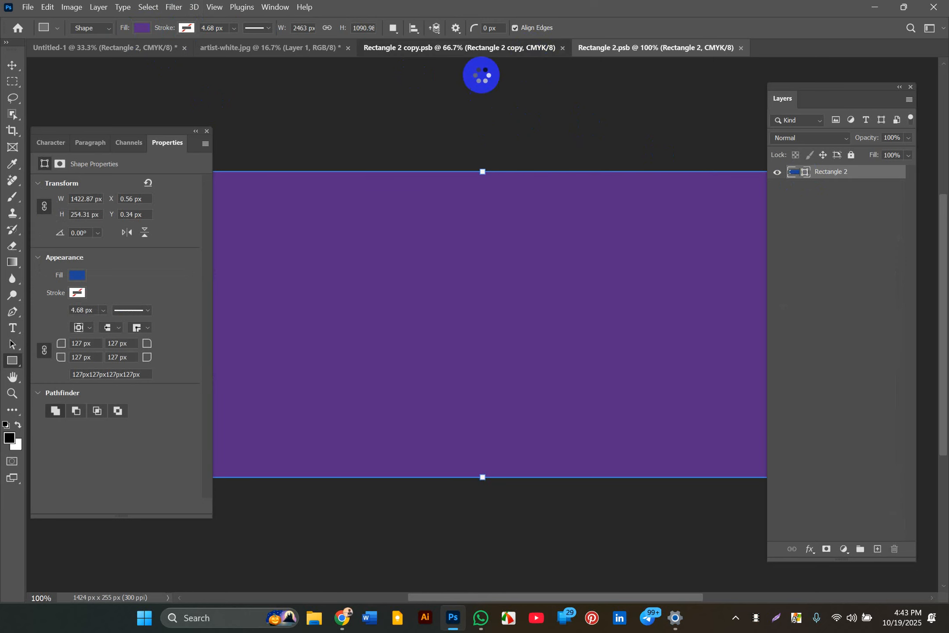
{"action": "left_click", "coordinate": [139, 29]}
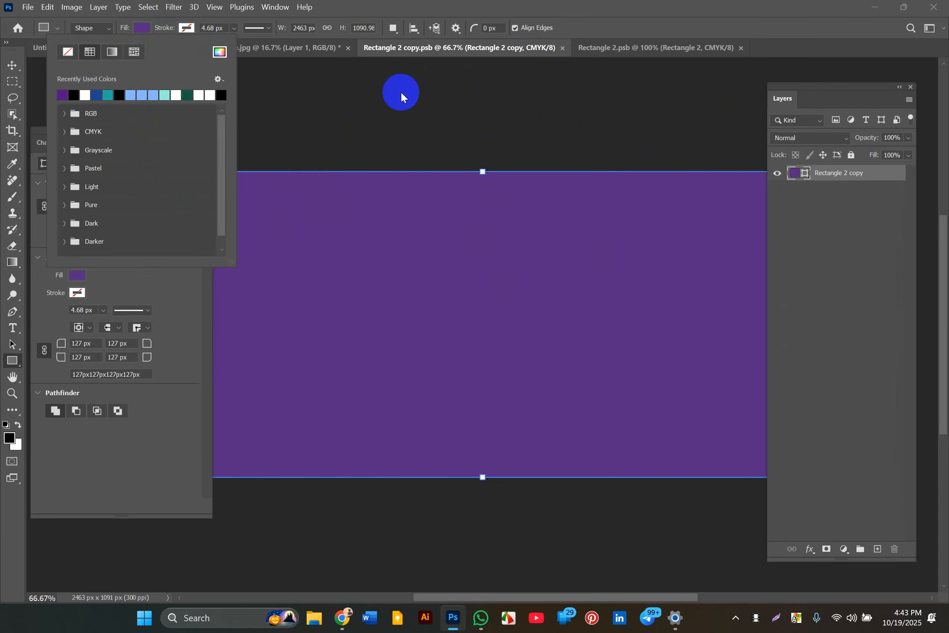
Change the fill of the rounded shape in Rectangle 2.psb to purple and save the smart object.
{"action": "left_click", "coordinate": [586, 48]}
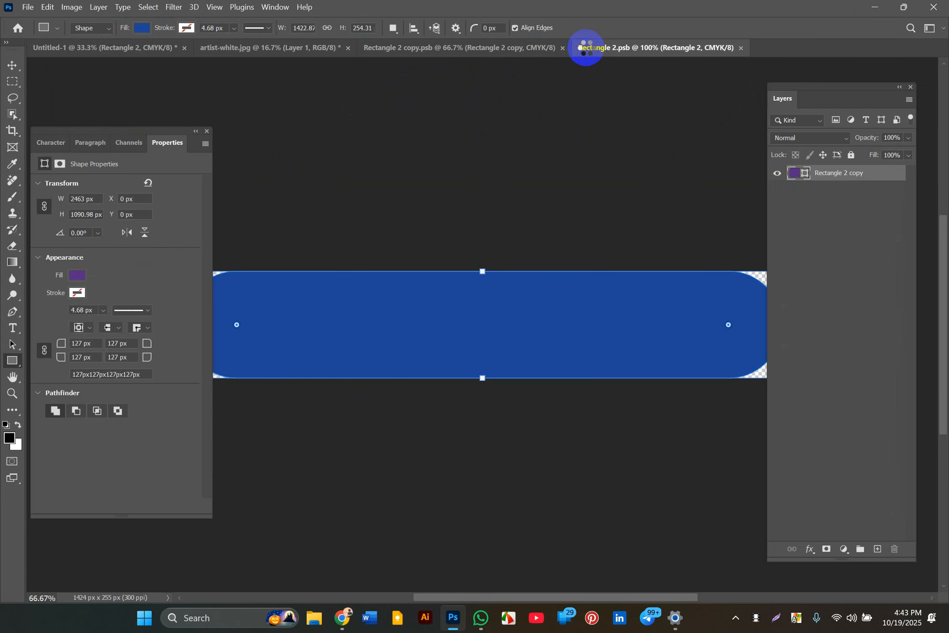
{"action": "left_click", "coordinate": [137, 28]}
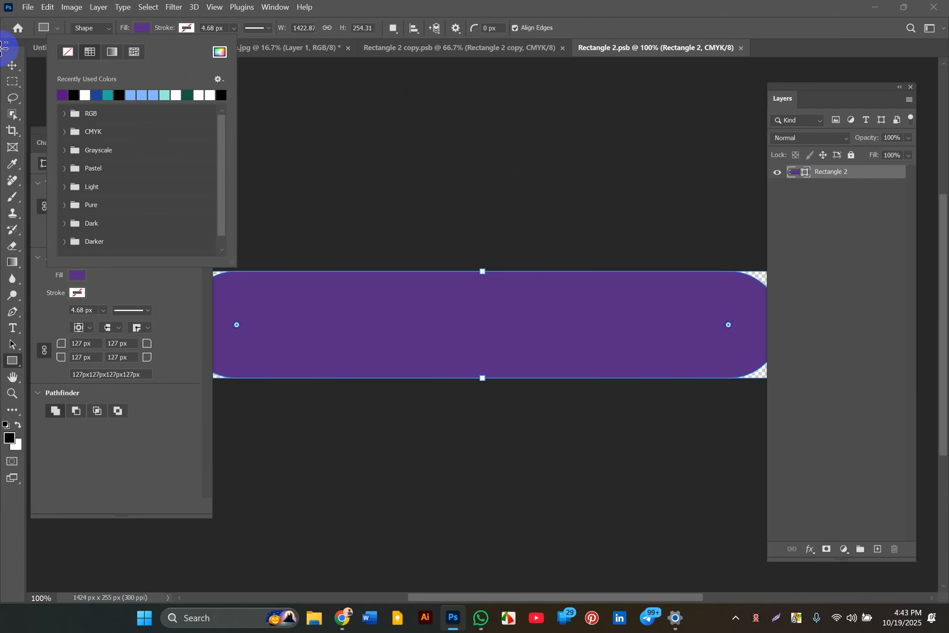
{"action": "left_click", "coordinate": [11, 69]}
{"action": "left_click_drag", "start_coordinate": [13, 73], "coordinate": [13, 72]}
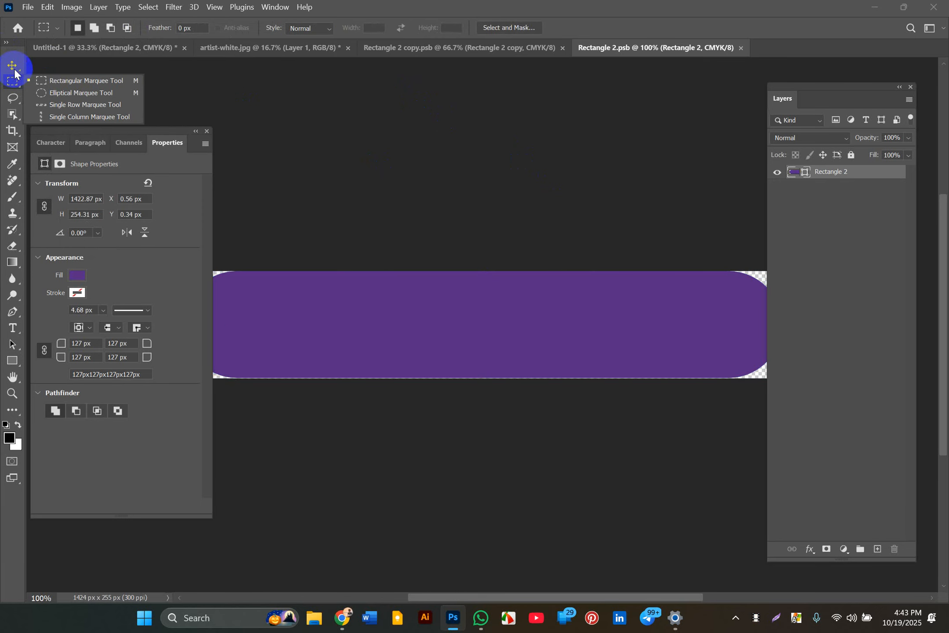
{"action": "left_click", "coordinate": [14, 67]}
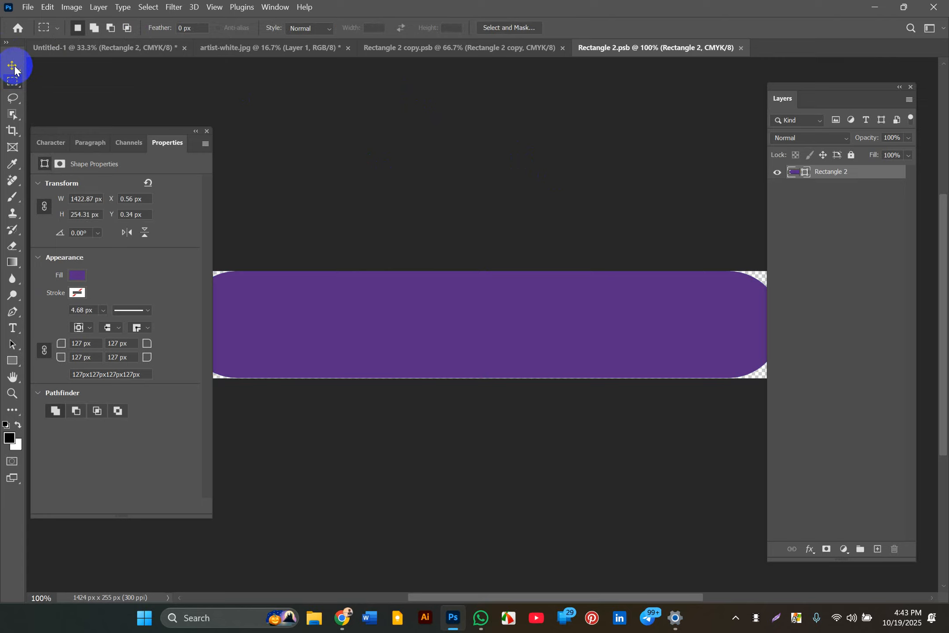
{"action": "left_click", "coordinate": [15, 67]}
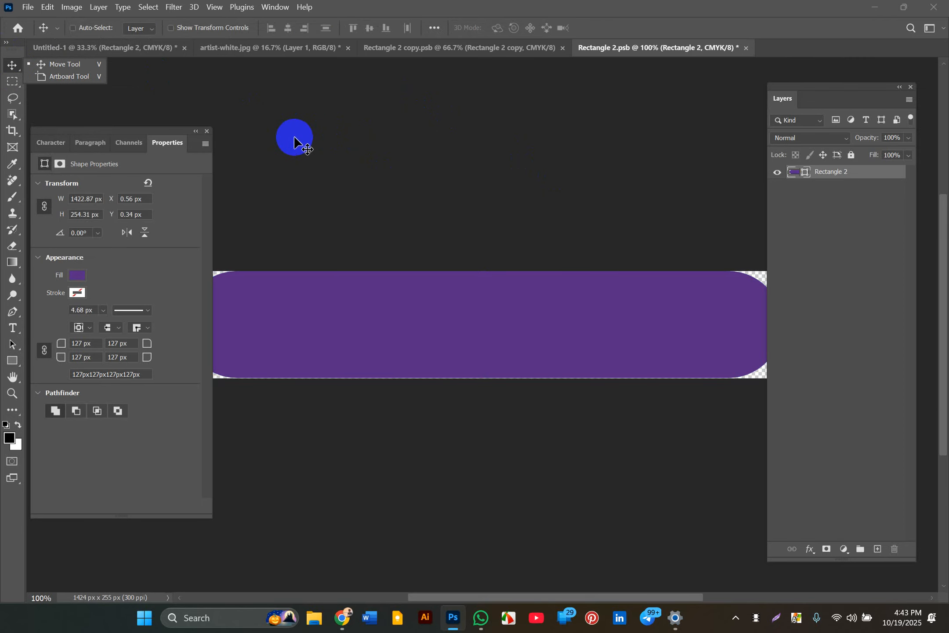
{"action": "key", "text": "ctrl+s"}
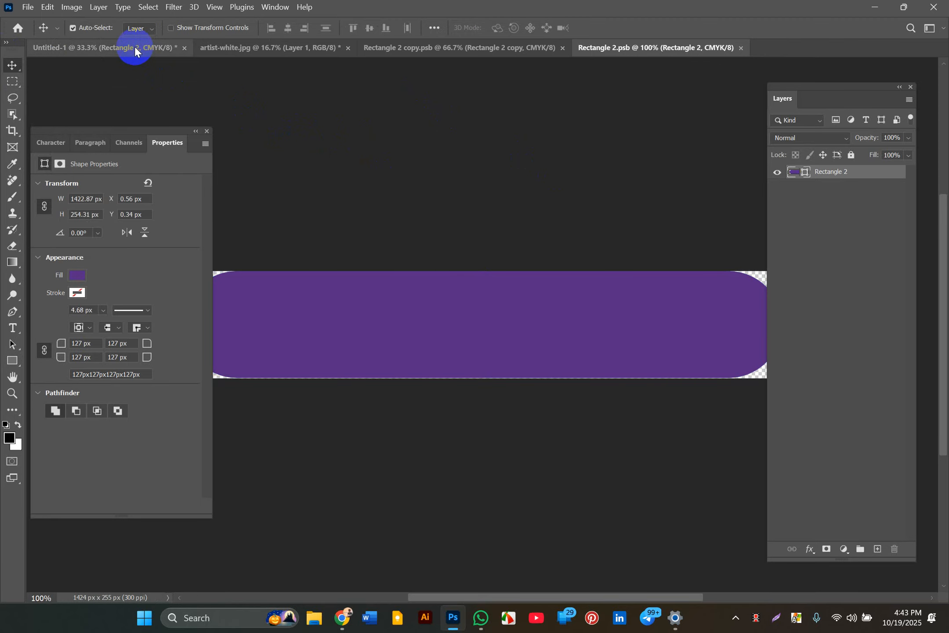
In the Untitled-1 poster, move the small purple bar up to the top of the page, beside the portrait.
{"action": "left_click", "coordinate": [134, 47]}
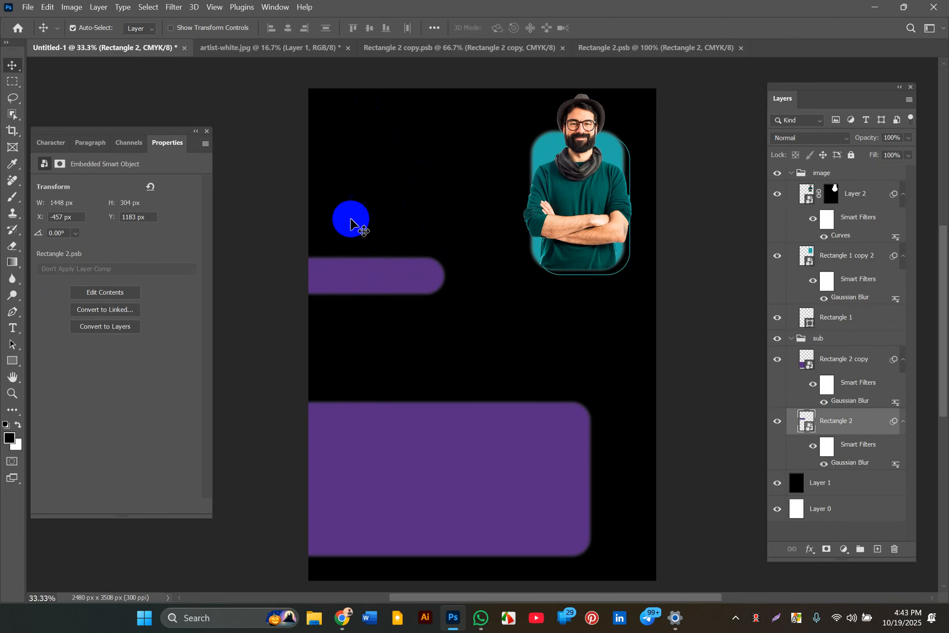
{"action": "left_click", "coordinate": [404, 280]}
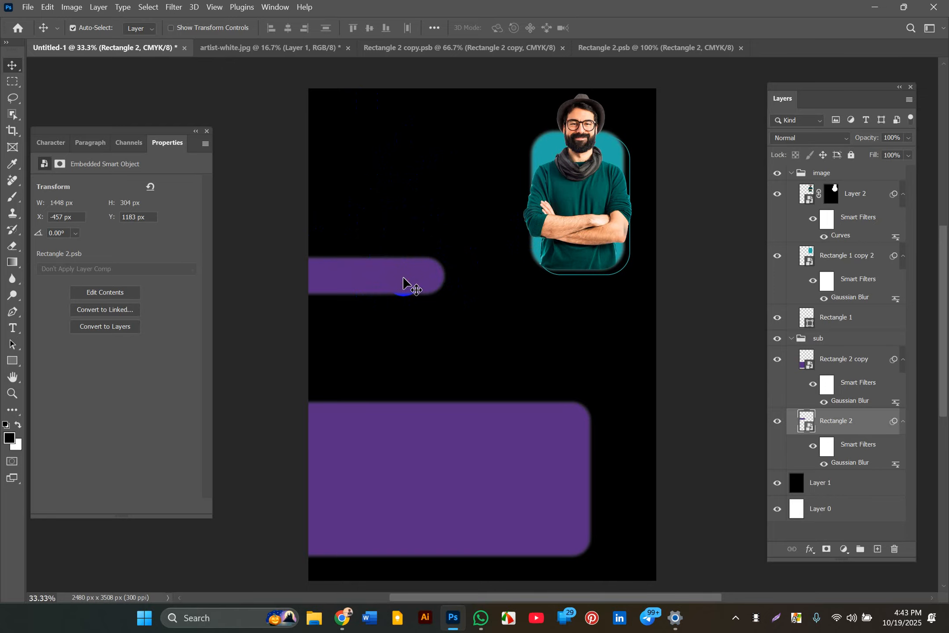
{"action": "left_click_drag", "start_coordinate": [403, 279], "coordinate": [442, 141]}
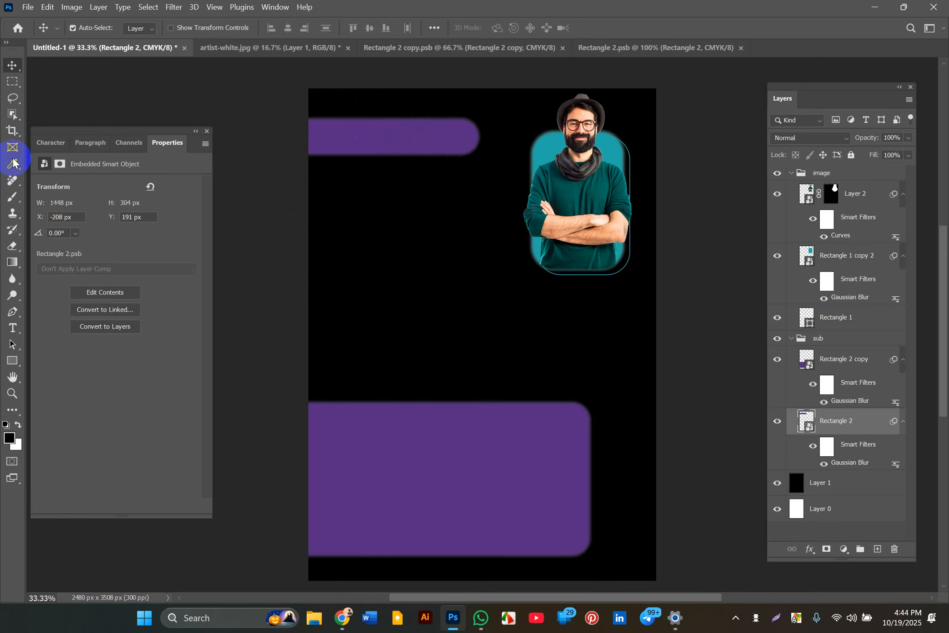
Add a horizontal text line at the lower edge of the small purple bar and colour it white (ffffff).
{"action": "left_click", "coordinate": [15, 328]}
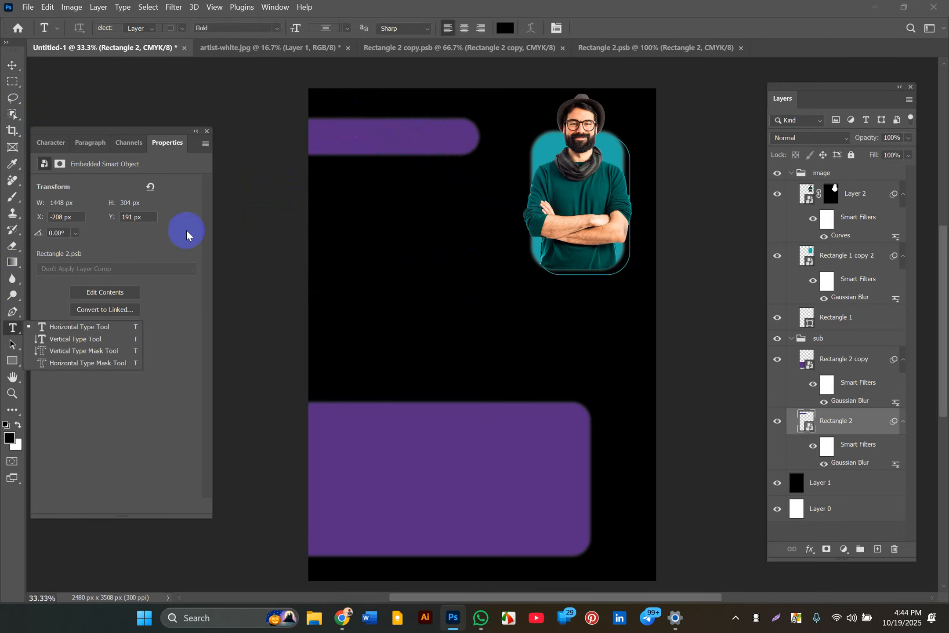
{"action": "left_click", "coordinate": [350, 163]}
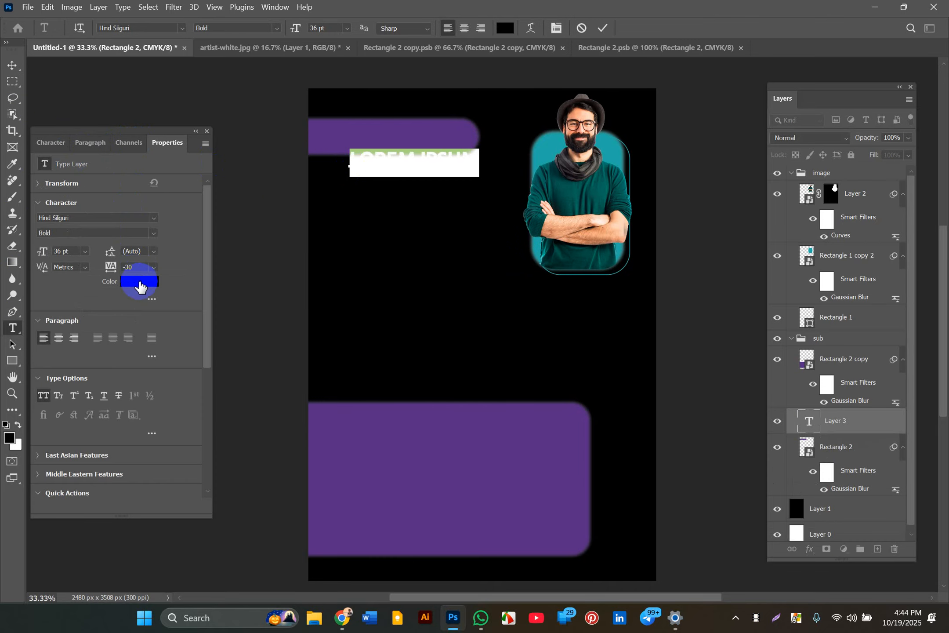
{"action": "left_click", "coordinate": [140, 282]}
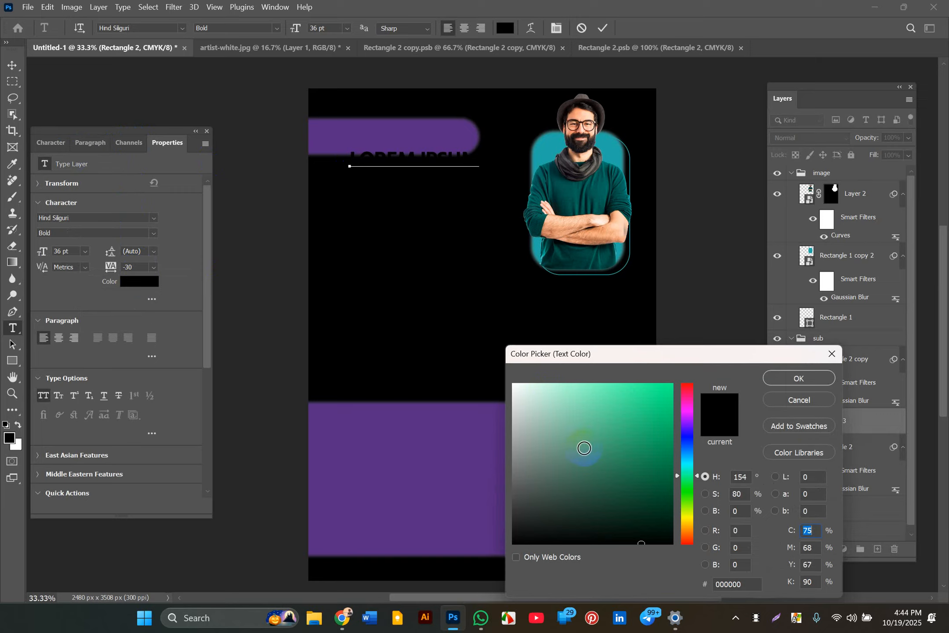
{"action": "left_click_drag", "start_coordinate": [555, 416], "coordinate": [481, 348]}
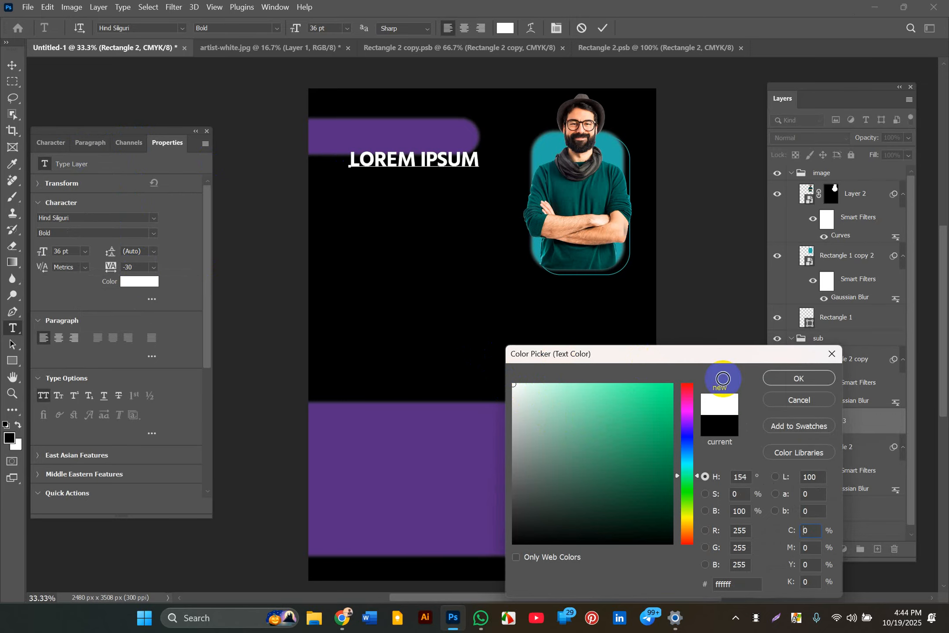
{"action": "left_click", "coordinate": [790, 377]}
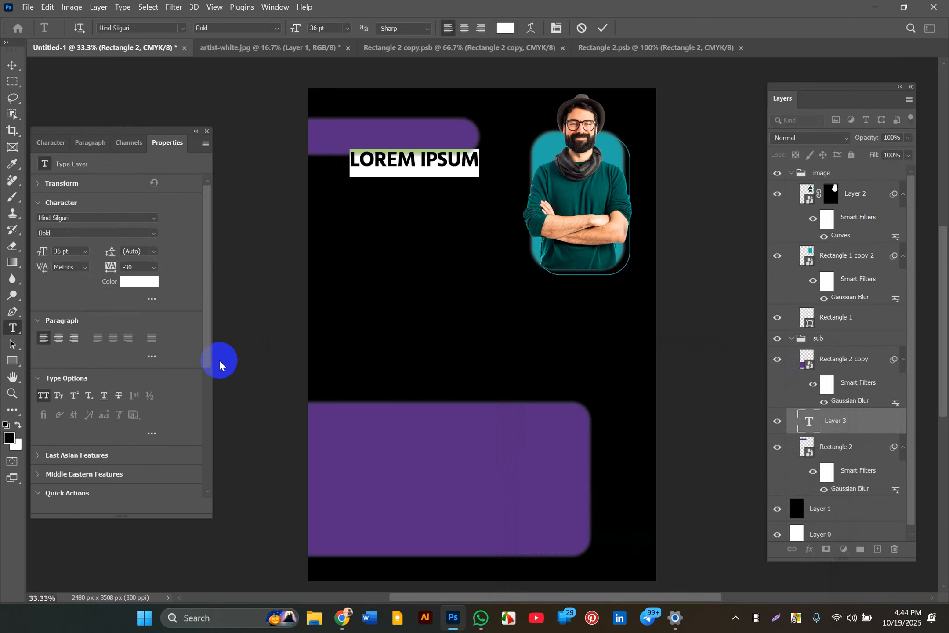
Set the new text line's font to Poppins ExtraBold.
{"action": "left_click", "coordinate": [102, 217]}
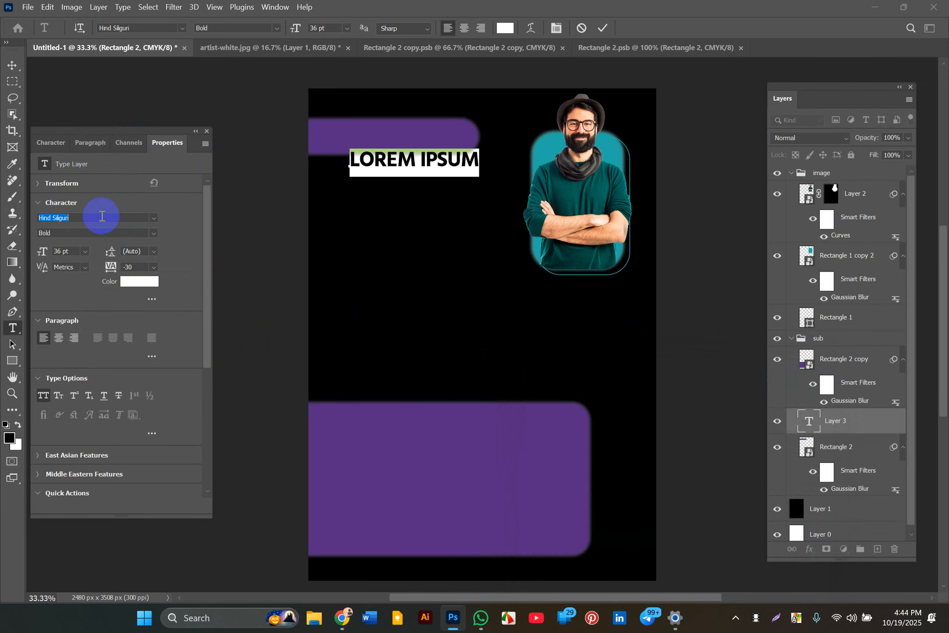
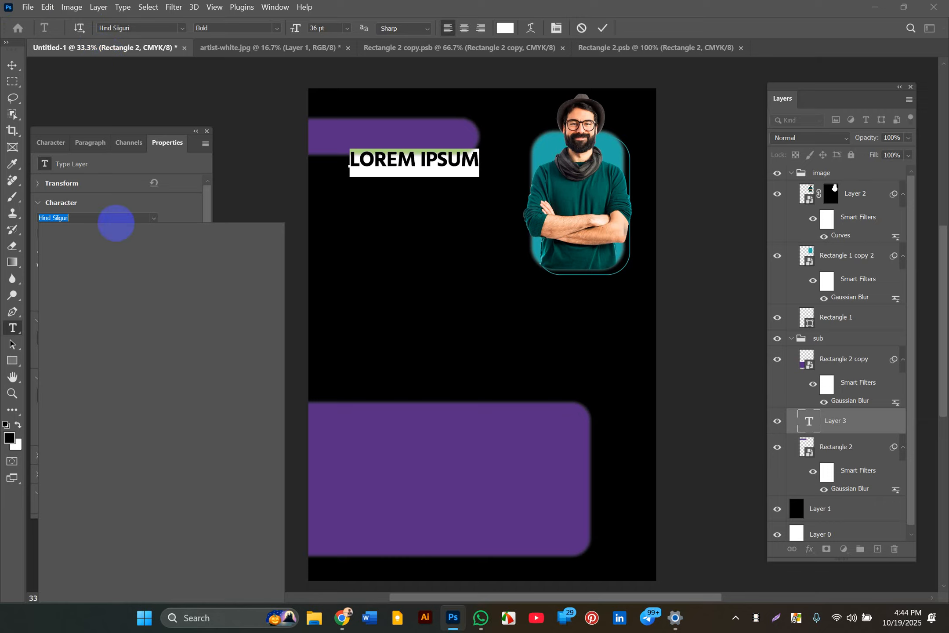
{"action": "type", "text": "popp"}
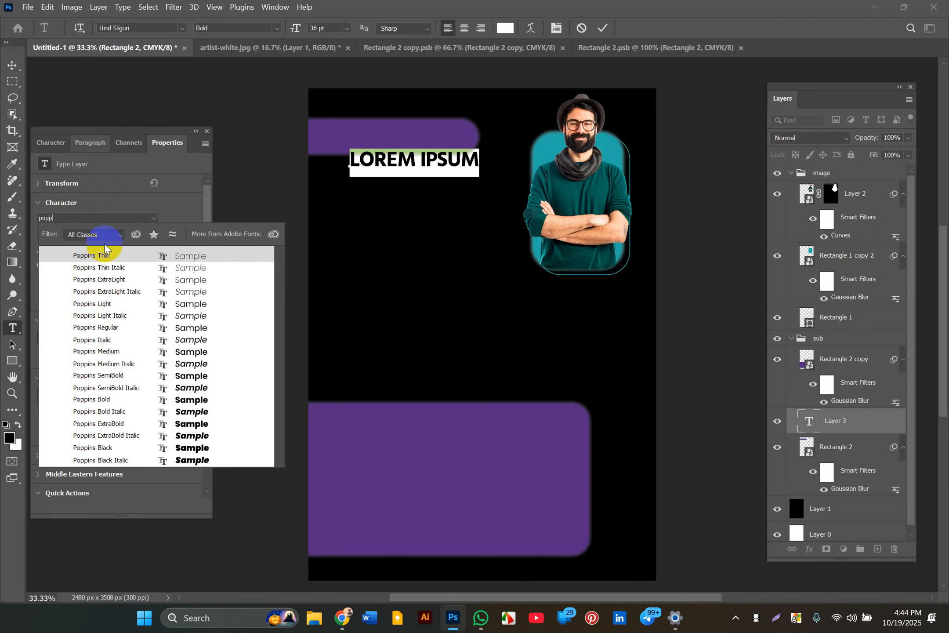
{"action": "left_click", "coordinate": [190, 425]}
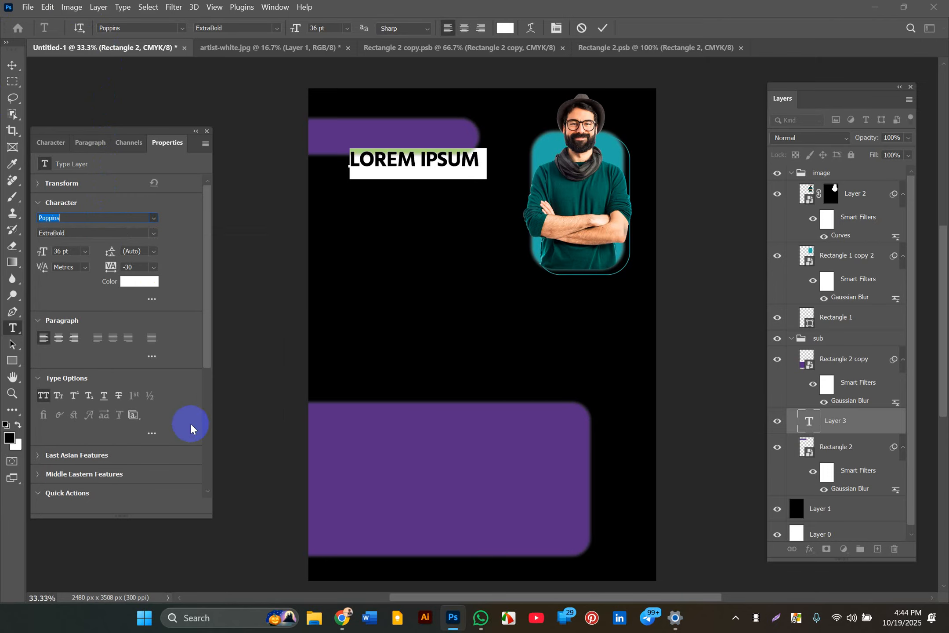
Replace the placeholder LOREM IPSUM text with the heading ABOUT ME.
{"action": "left_click", "coordinate": [409, 160]}
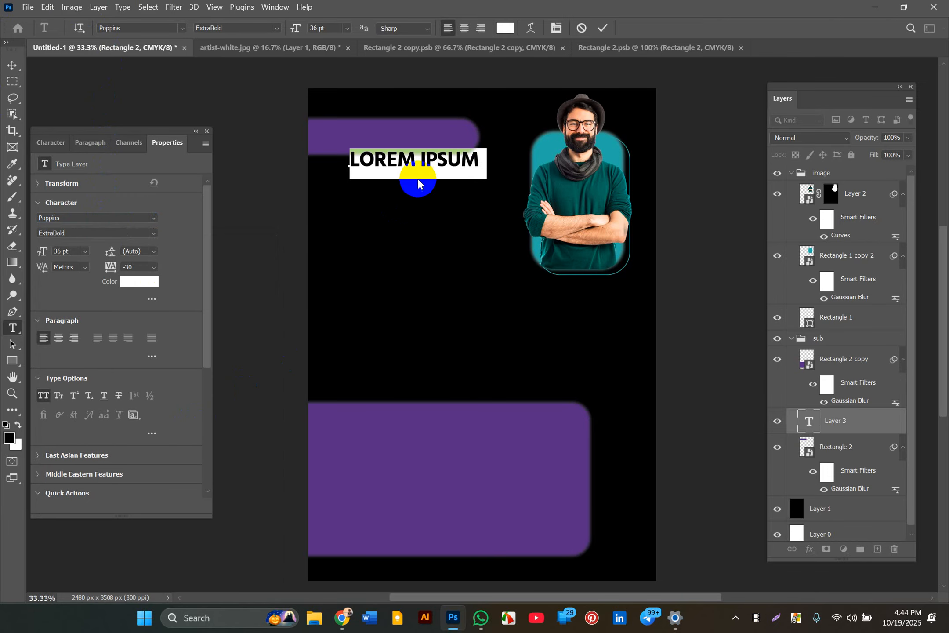
{"action": "left_click", "coordinate": [409, 159]}
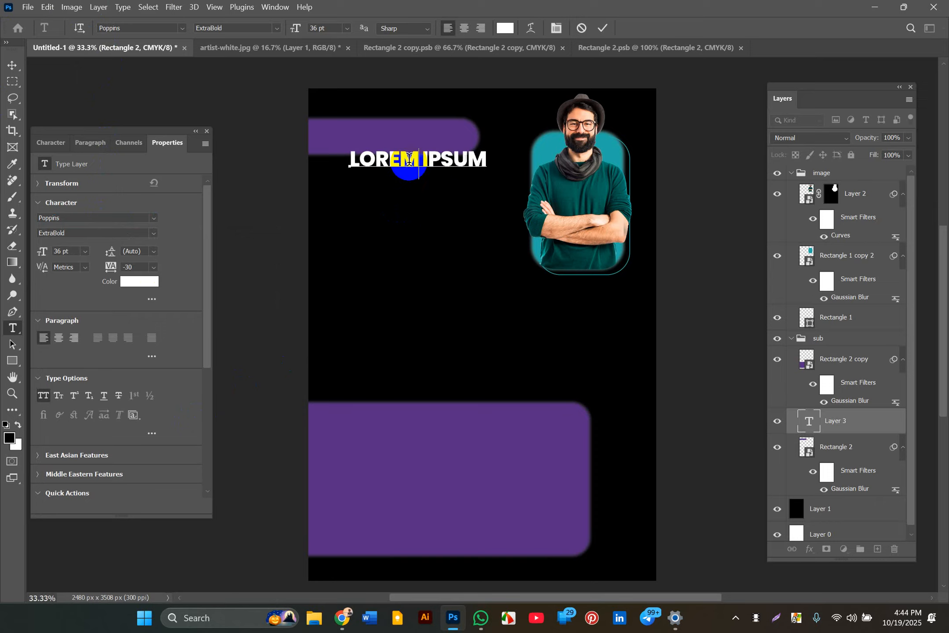
{"action": "triple_click", "coordinate": [410, 161]}
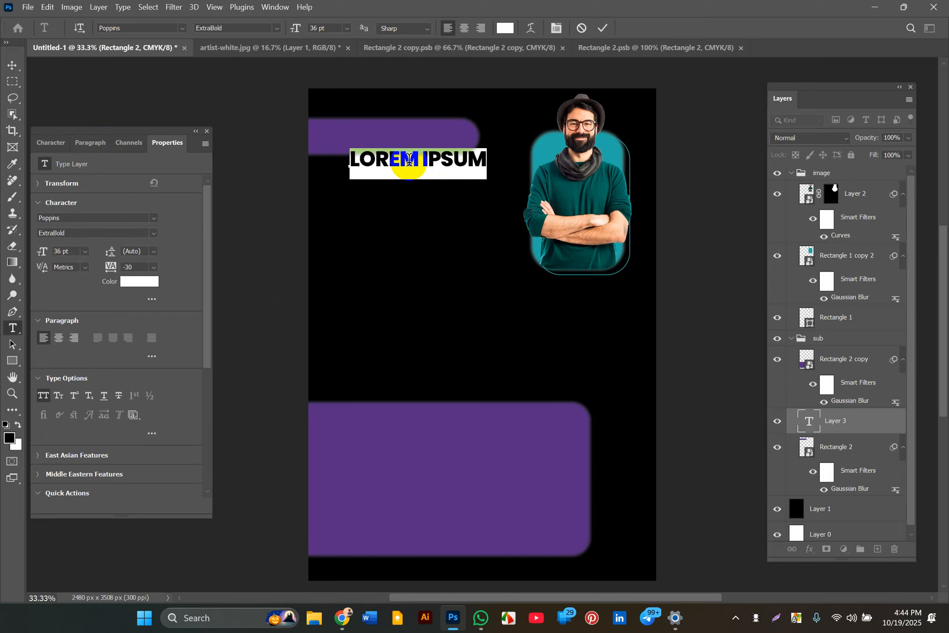
{"action": "type", "text": "ABO"}
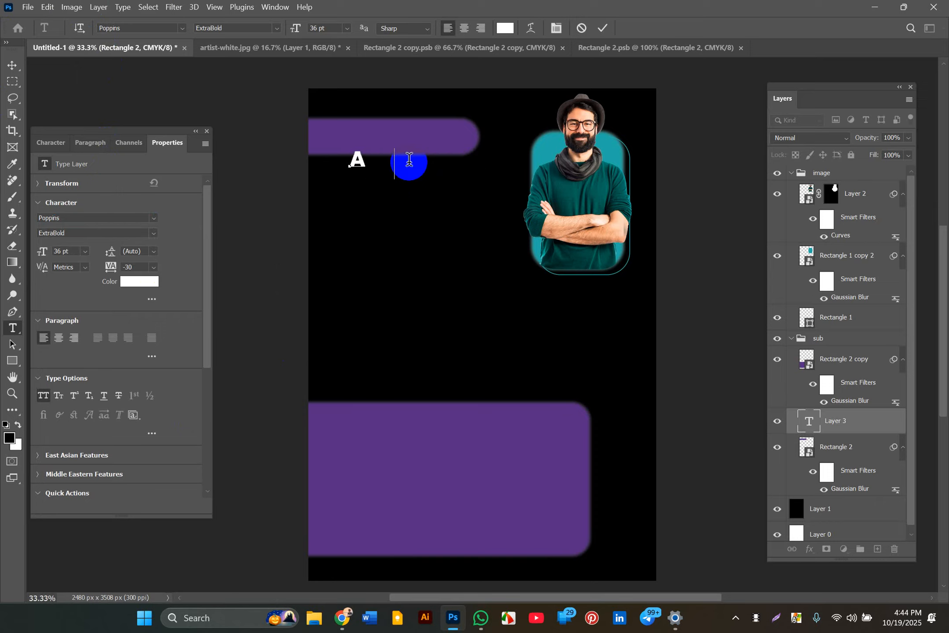
{"action": "type", "text": "UT"}
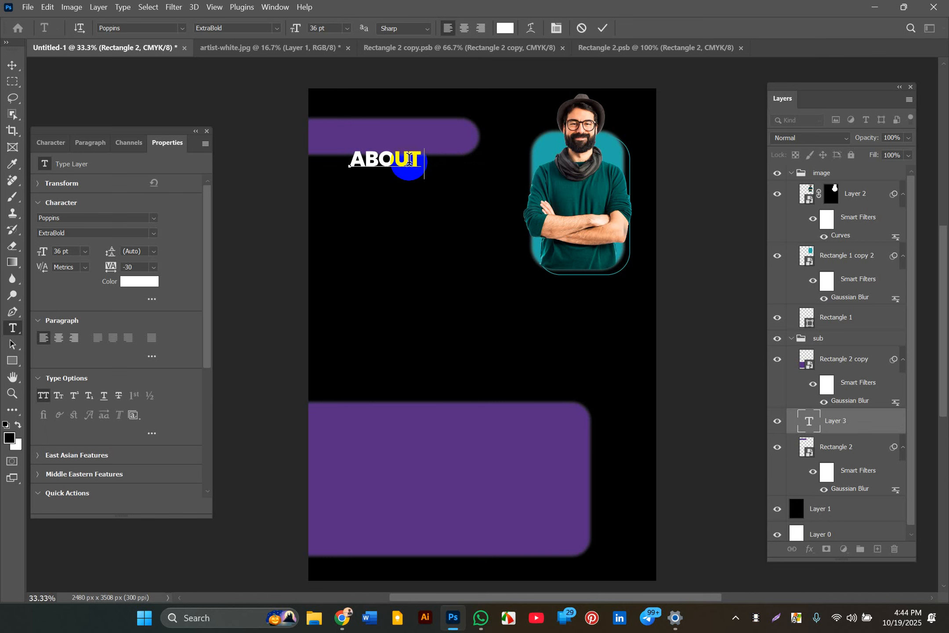
{"action": "type", "text": "E"}
Move the ABOUT ME heading up onto the small purple bar and deselect it.
{"action": "left_click", "coordinate": [12, 65]}
{"action": "left_click", "coordinate": [399, 171]}
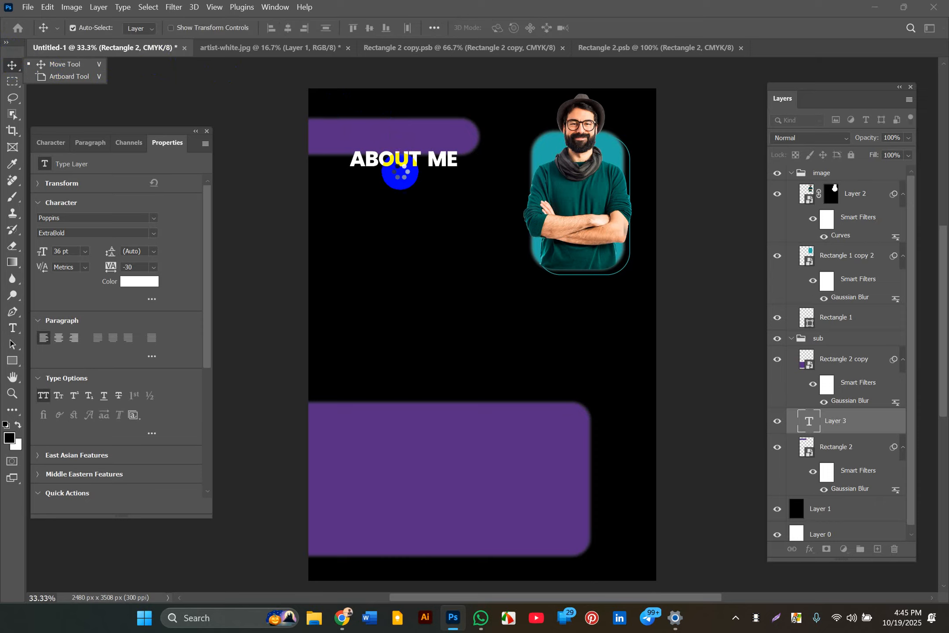
{"action": "left_click", "coordinate": [411, 162]}
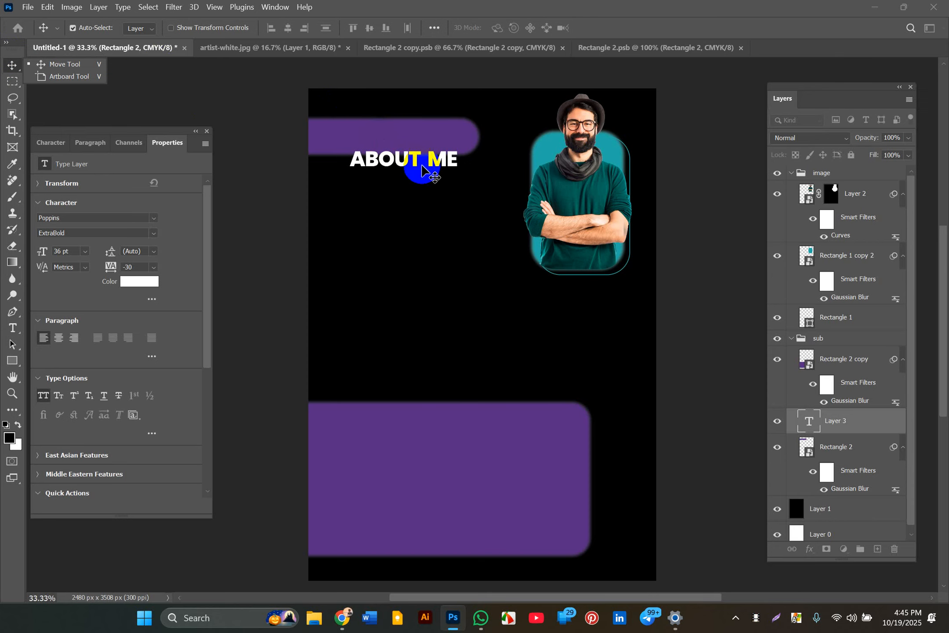
{"action": "mouse_move", "coordinate": [414, 161]}
{"action": "left_mouse_down"}
{"action": "mouse_move", "coordinate": [392, 144]}
{"action": "mouse_move", "coordinate": [408, 144]}
{"action": "left_mouse_up"}
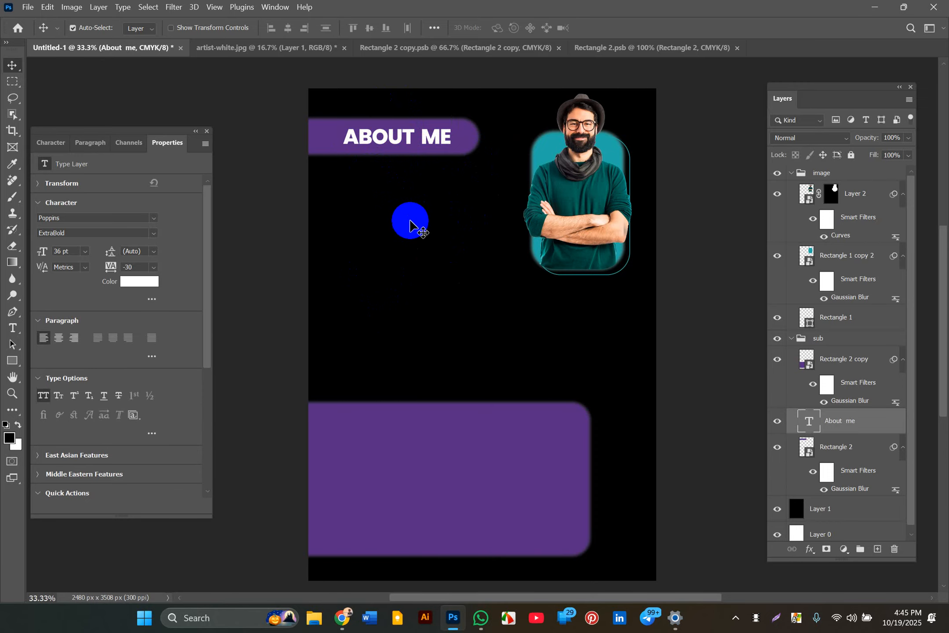
{"action": "left_click", "coordinate": [387, 203]}
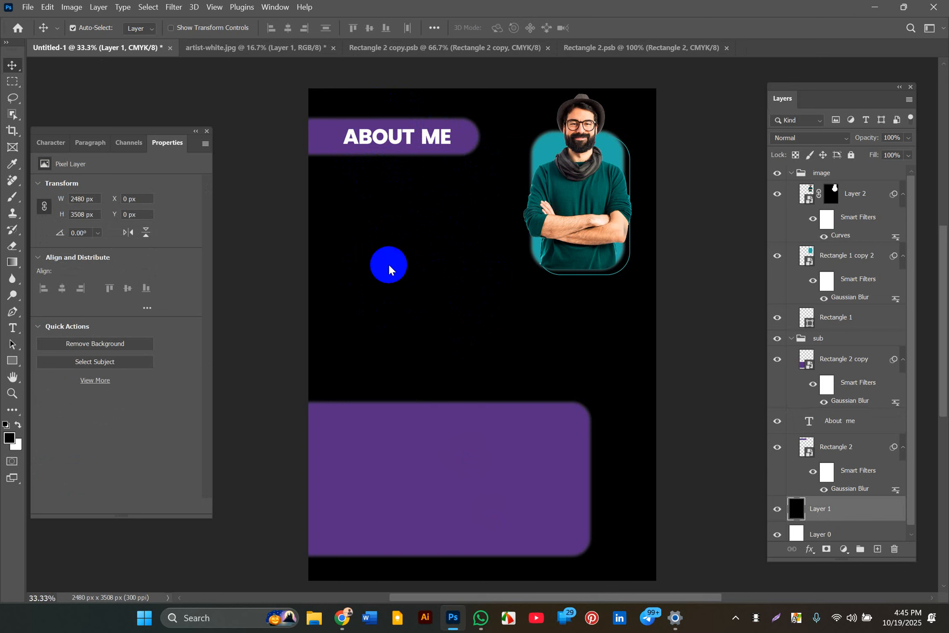
Set the ABOUT ME heading's font size to 24 pt.
{"action": "left_click", "coordinate": [376, 138]}
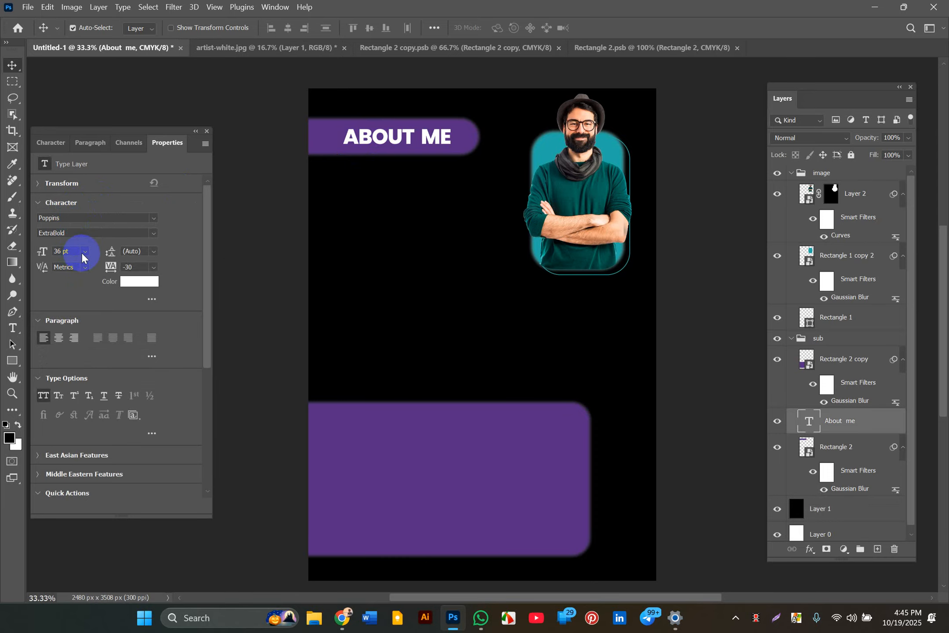
{"action": "left_click", "coordinate": [83, 255]}
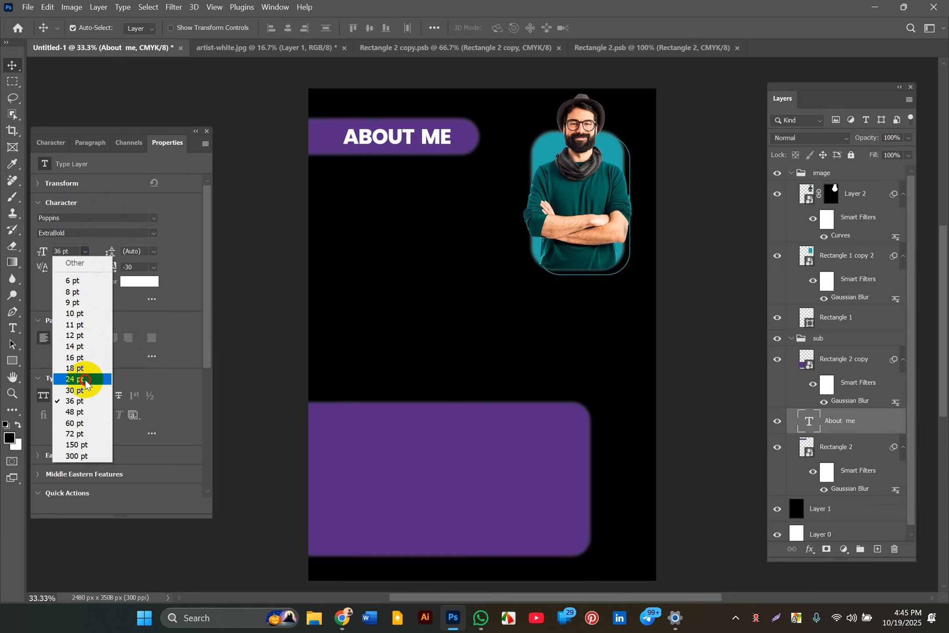
{"action": "left_click", "coordinate": [85, 379]}
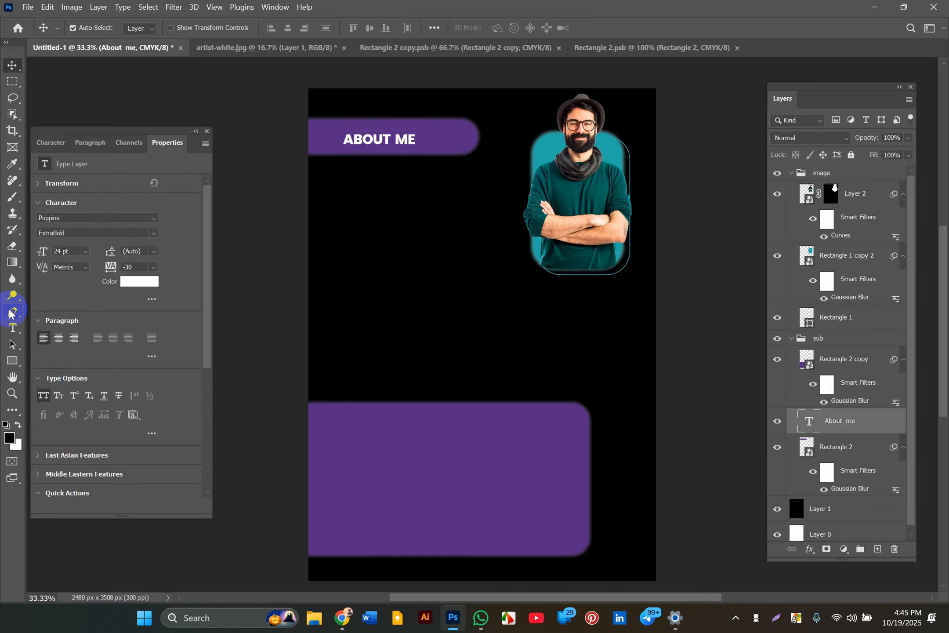
Add a Lorem ipsum paragraph text box below the ABOUT ME bar and shift it slightly up and left.
{"action": "left_click", "coordinate": [13, 328]}
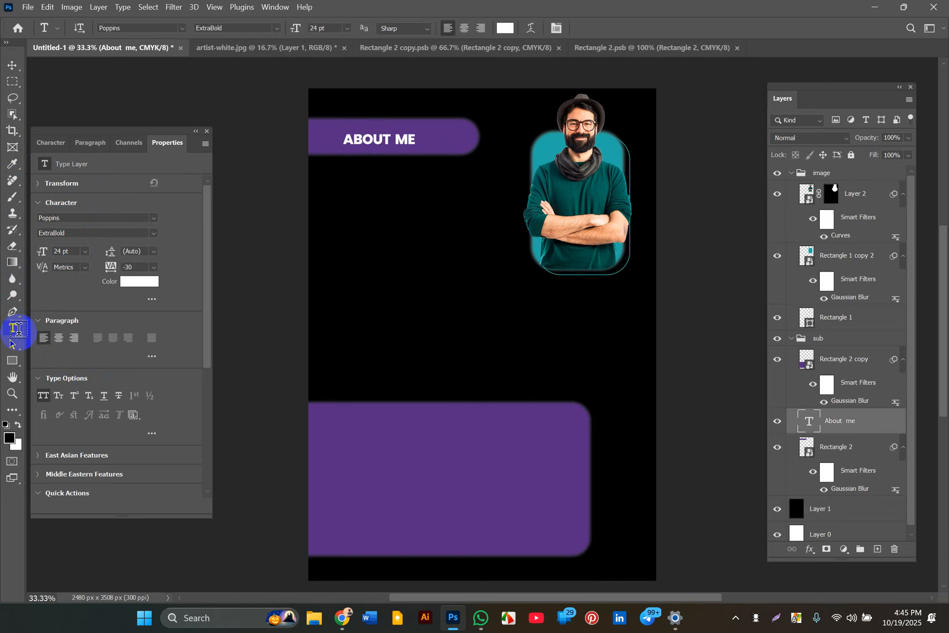
{"action": "left_click_drag", "start_coordinate": [13, 335], "coordinate": [46, 331]}
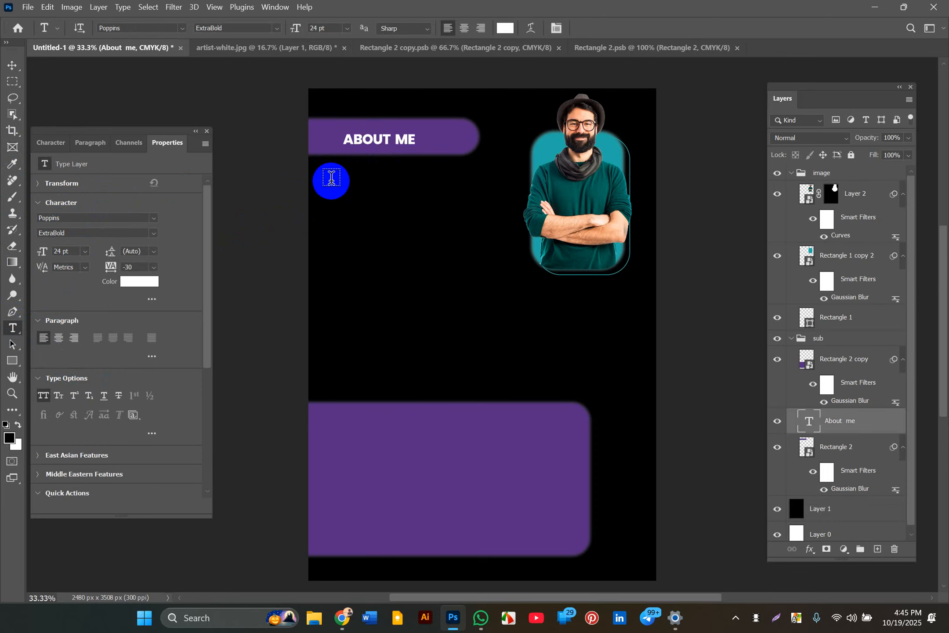
{"action": "left_click_drag", "start_coordinate": [331, 181], "coordinate": [506, 327]}
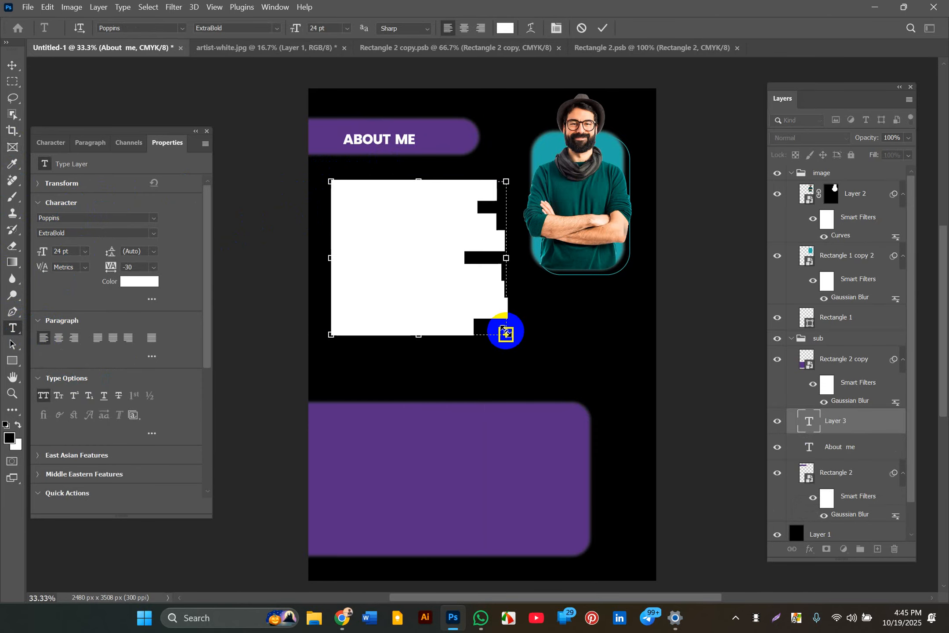
{"action": "left_click", "coordinate": [12, 65]}
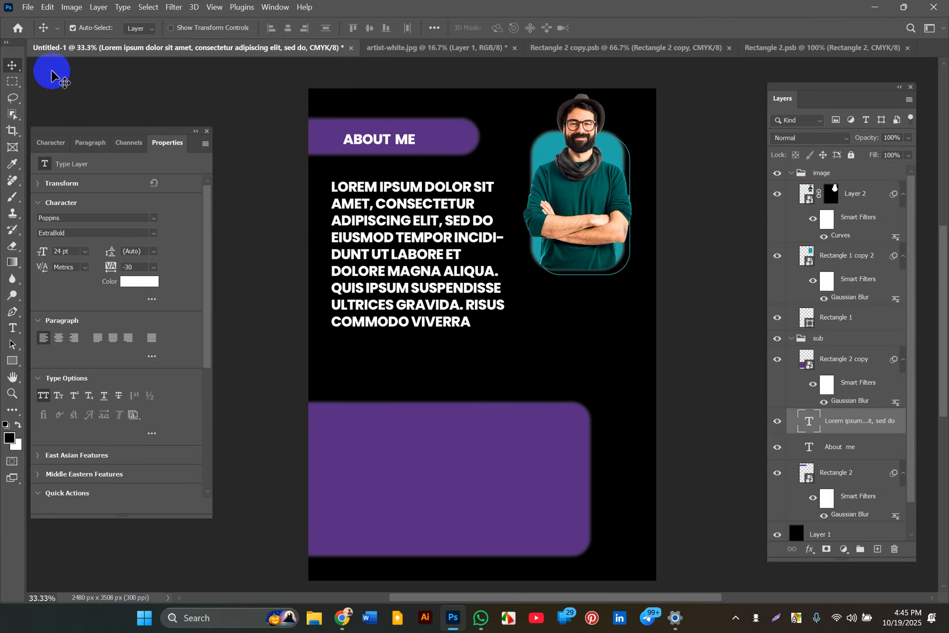
{"action": "left_click_drag", "start_coordinate": [402, 255], "coordinate": [390, 245]}
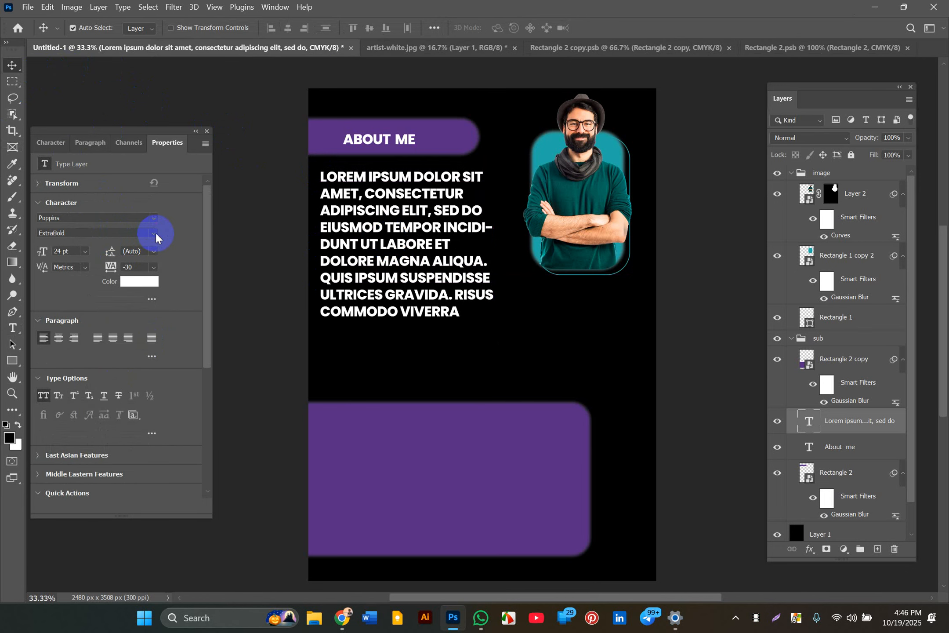
Set the Lorem ipsum paragraph to Poppins Regular at 16 pt and deselect it.
{"action": "left_click", "coordinate": [155, 234]}
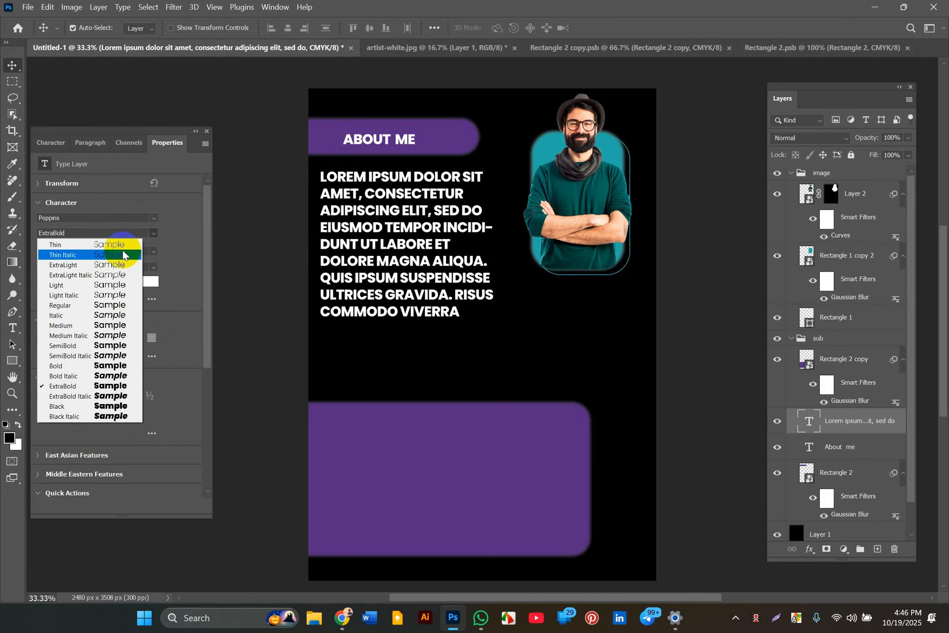
{"action": "left_click", "coordinate": [118, 305]}
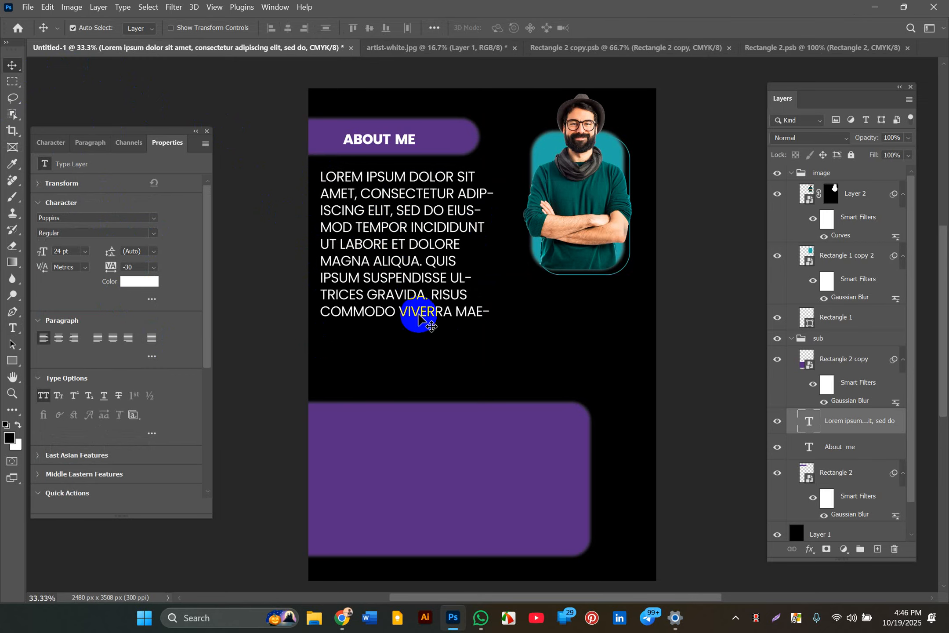
{"action": "left_click", "coordinate": [419, 289]}
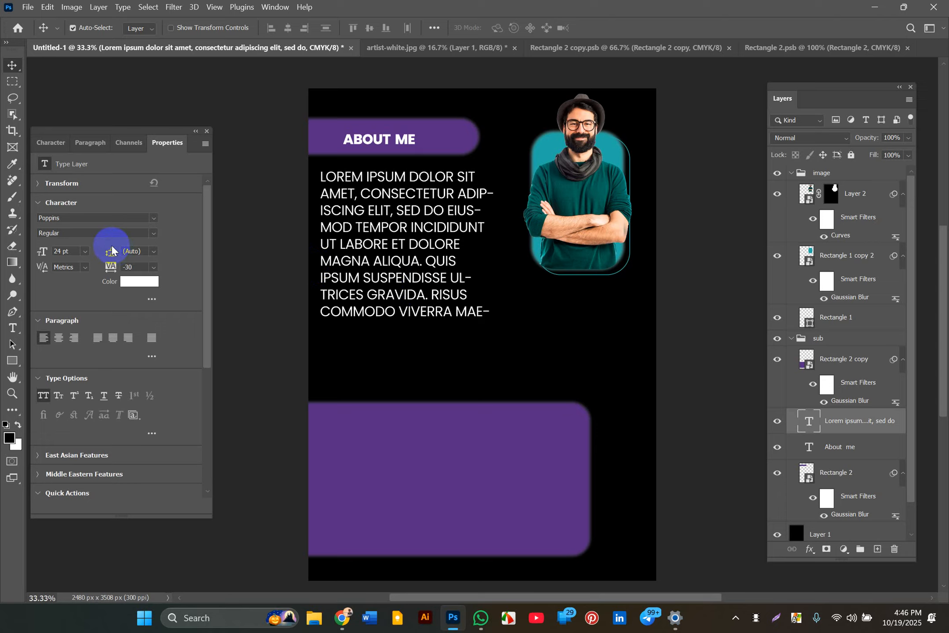
{"action": "left_click", "coordinate": [85, 252]}
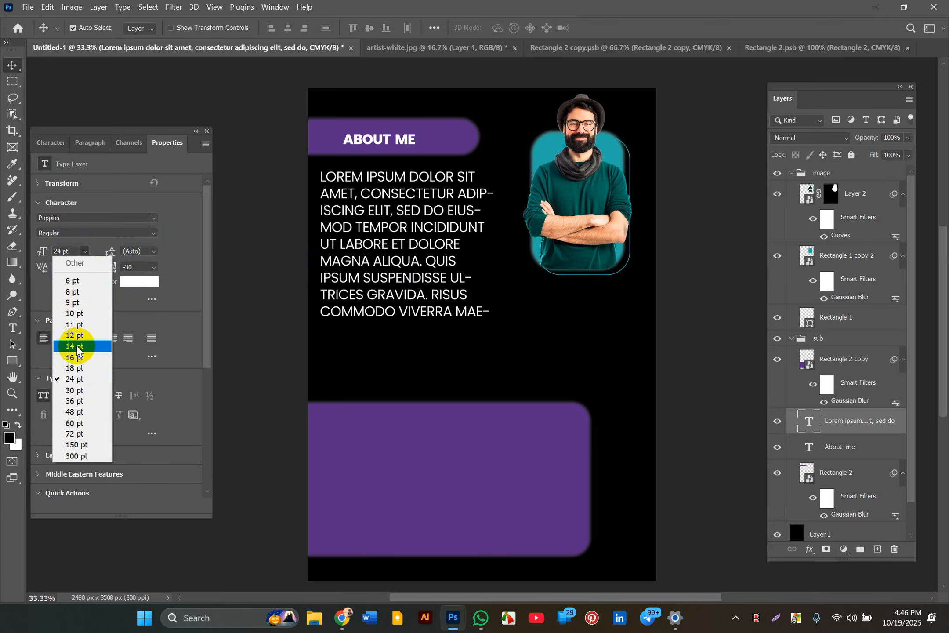
{"action": "left_click", "coordinate": [79, 358]}
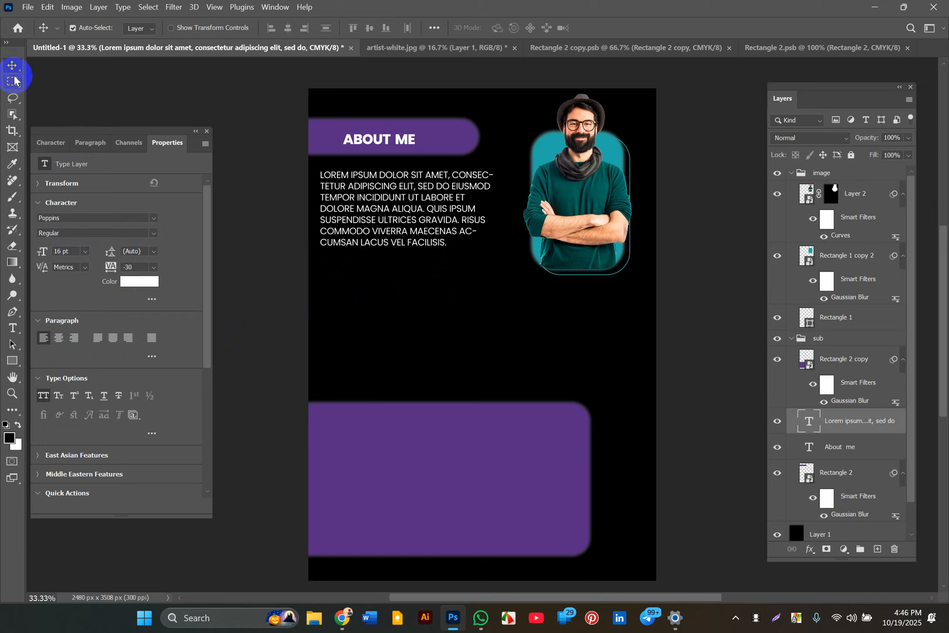
{"action": "left_click", "coordinate": [198, 82]}
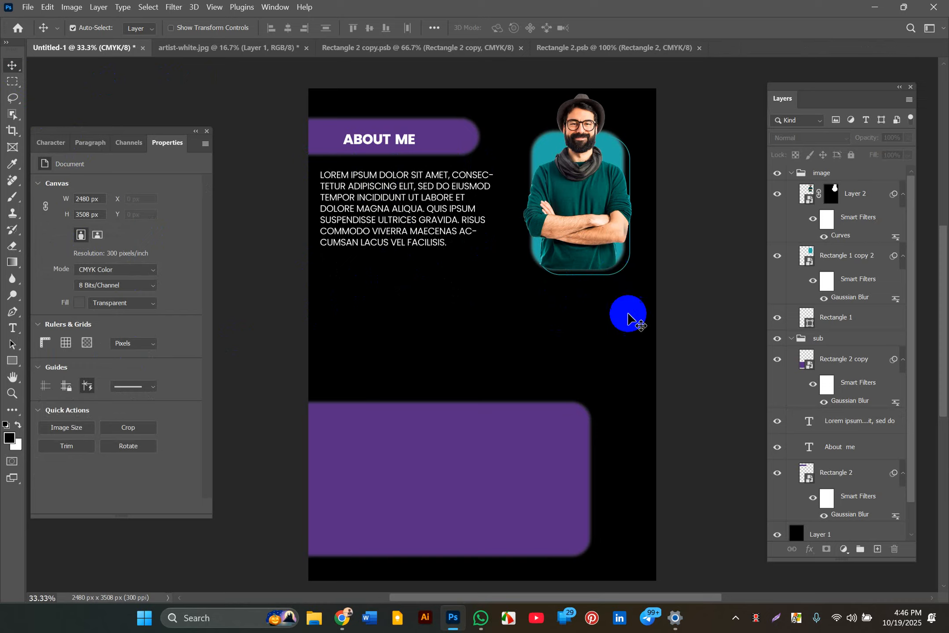
Duplicate the ABOUT ME heading onto the lower edge of the portrait and bring the copy to the front of all layers.
{"action": "left_click", "coordinate": [371, 141]}
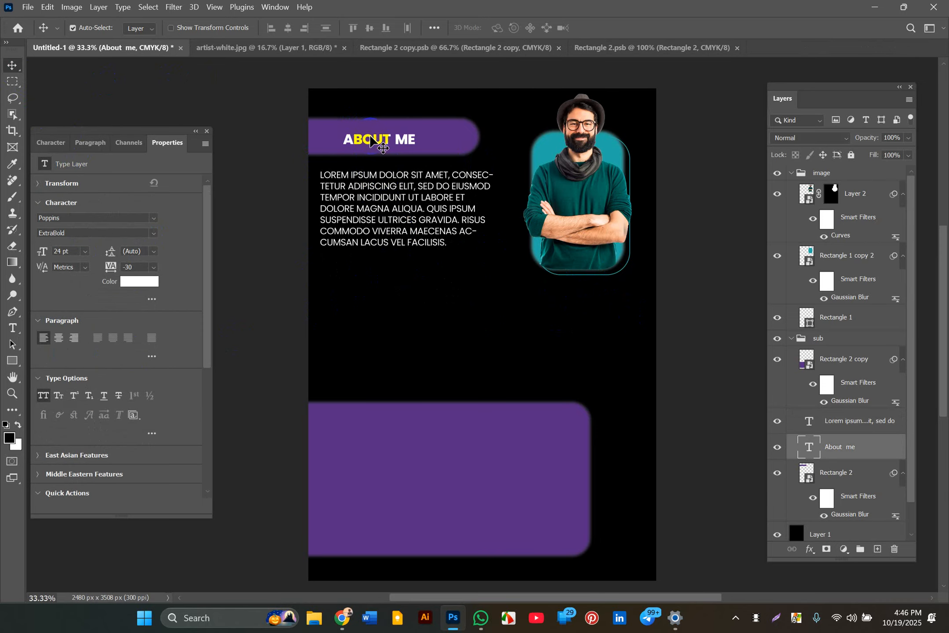
{"action": "left_click_drag", "start_coordinate": [373, 141], "coordinate": [560, 257]}
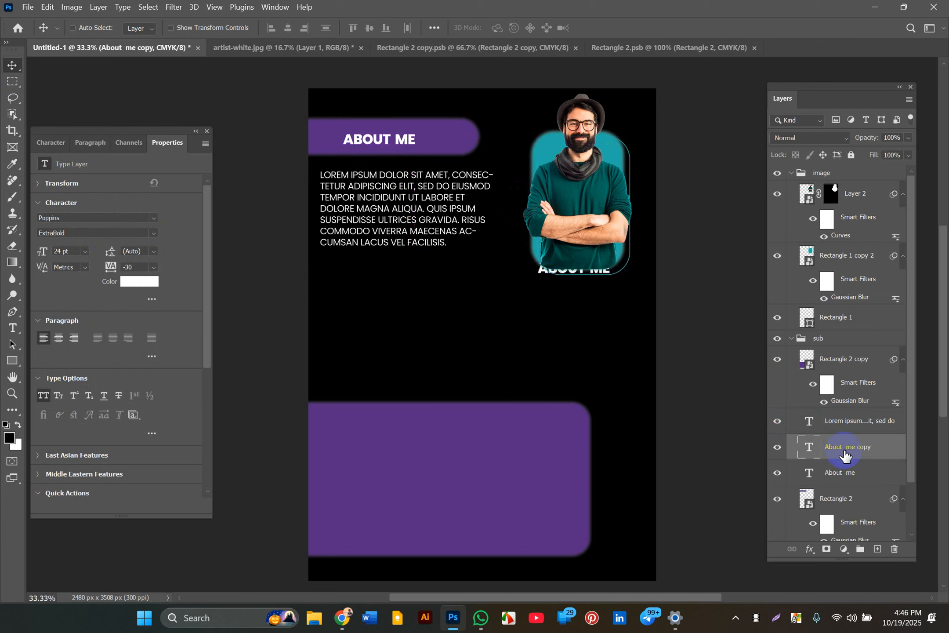
{"action": "key", "text": "ctrl+shift+bracketleft"}
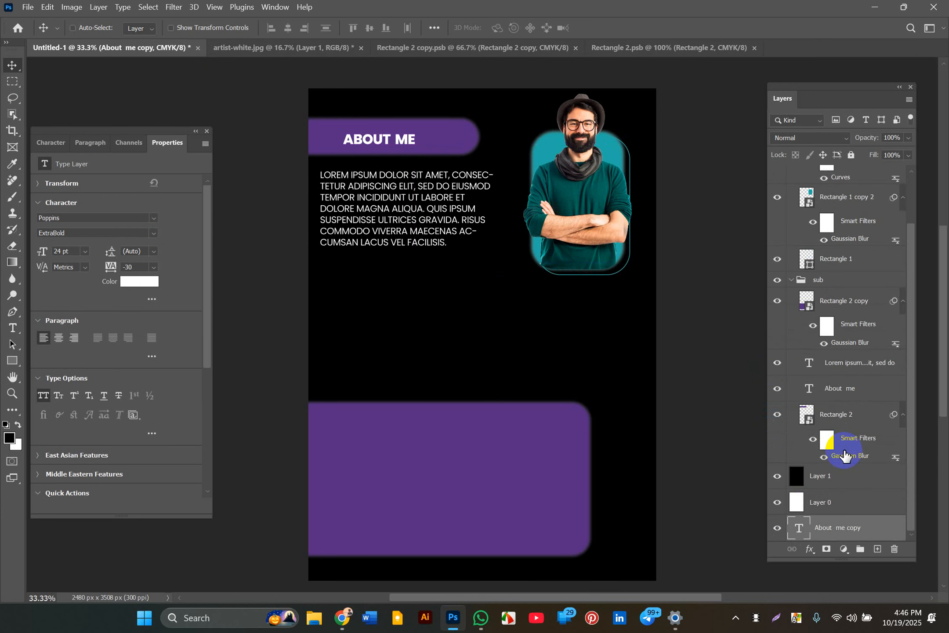
{"action": "key", "text": "ctrl+shift+bracketright"}
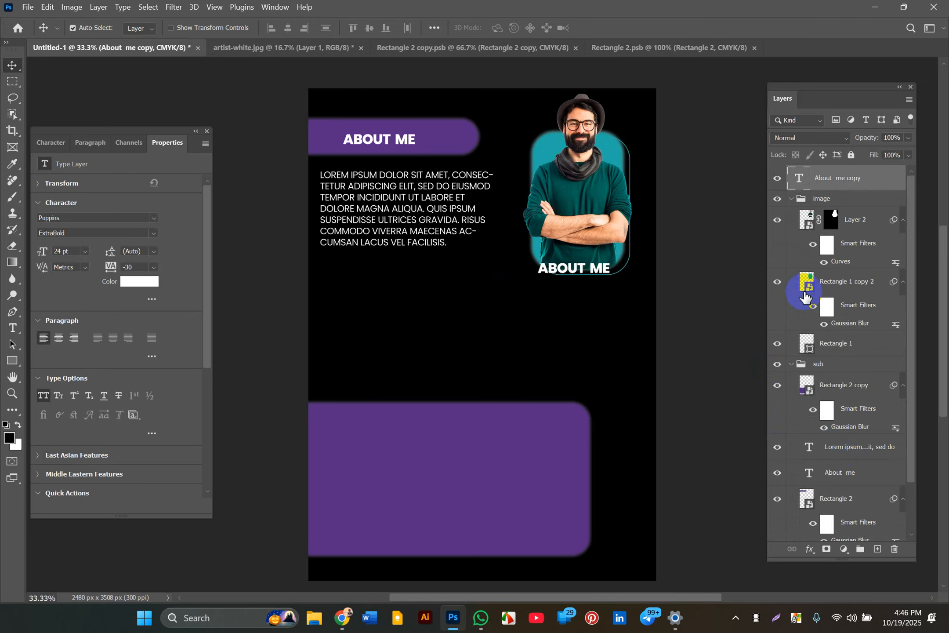
{"action": "left_click", "coordinate": [574, 276]}
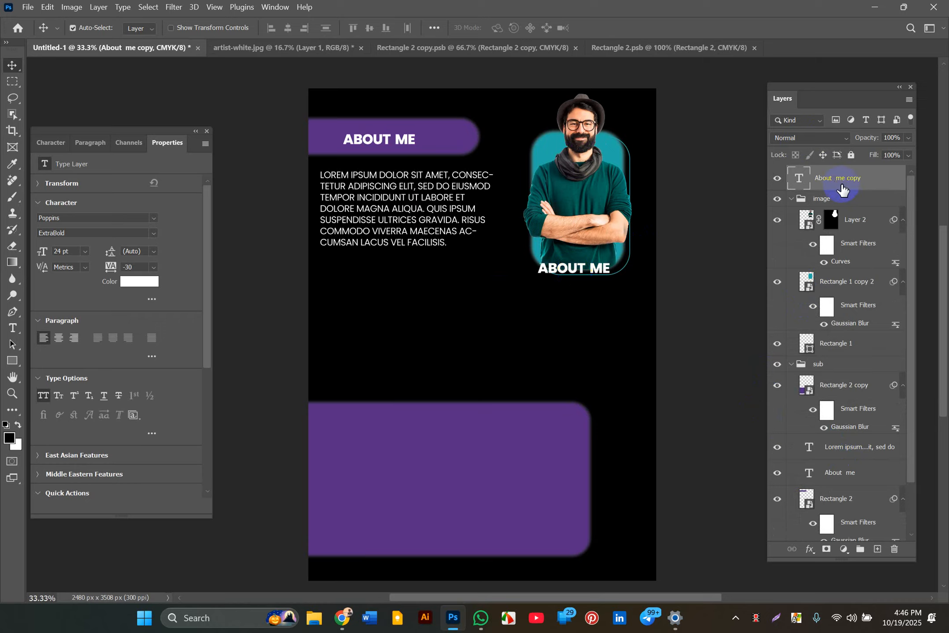
{"action": "left_click", "coordinate": [607, 304]}
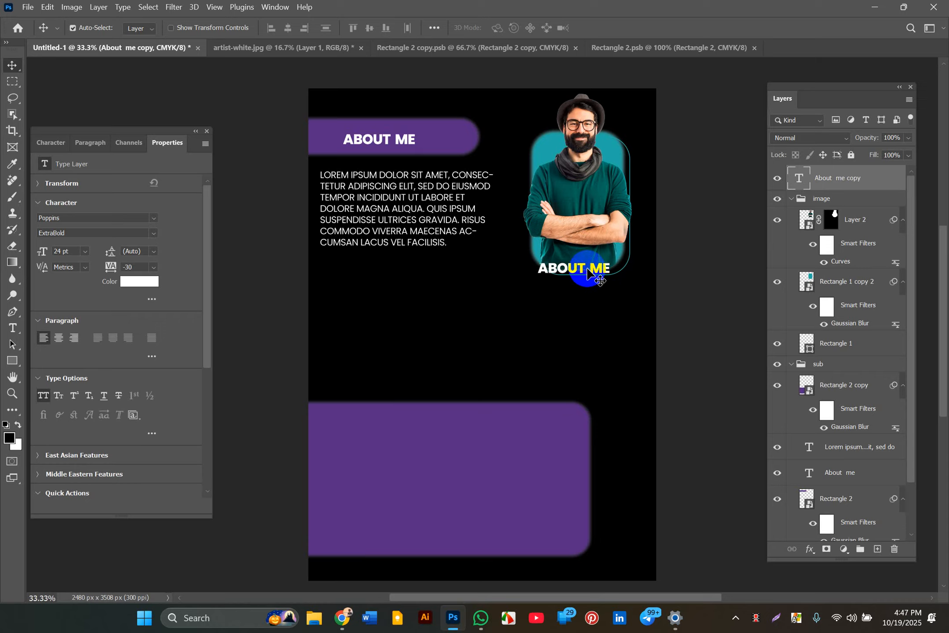
Replace the copied heading's text on the portrait with the person's first name.
{"action": "double_click", "coordinate": [588, 270]}
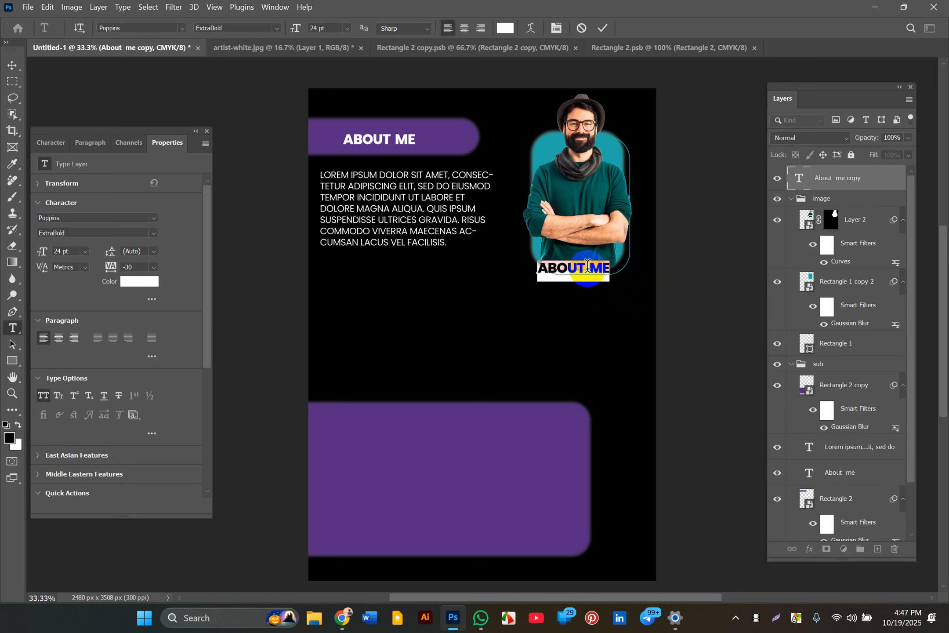
{"action": "type", "text": "A"}
{"action": "type", "text": "PER"}
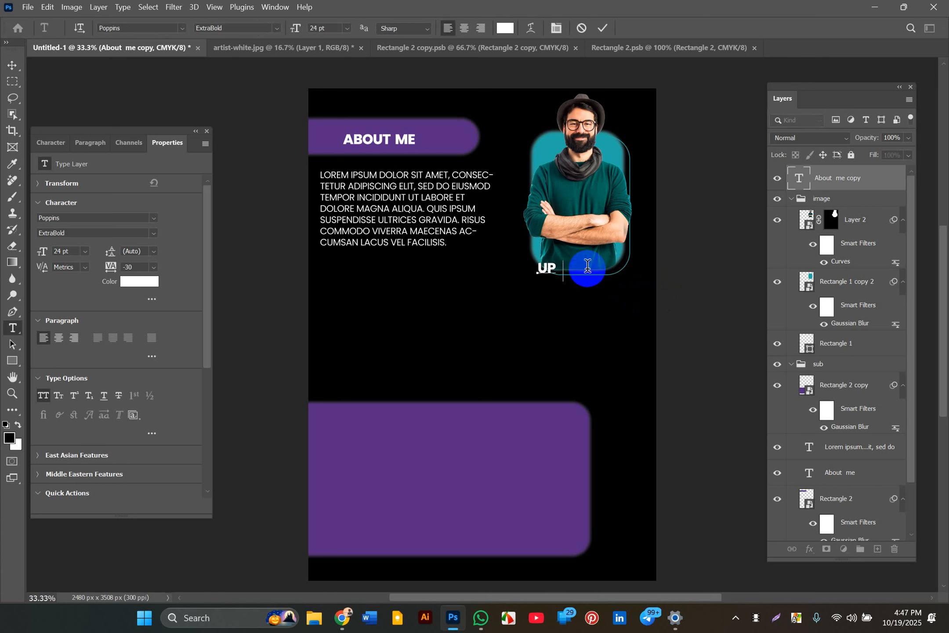
{"action": "key", "text": "BackSpace"}
{"action": "key", "text": "BackSpace"}
{"action": "key", "text": "BackSpace"}
{"action": "key", "text": "BackSpace"}
{"action": "type", "text": "RIMON"}
{"action": "left_click", "coordinate": [12, 65]}
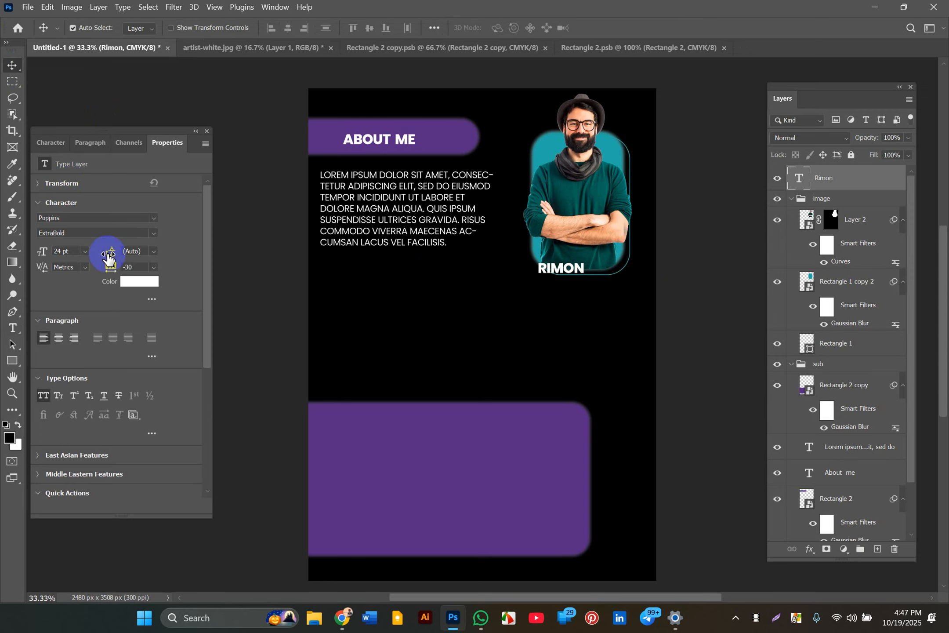
Set the name text's tracking to 50.
{"action": "left_click", "coordinate": [153, 267]}
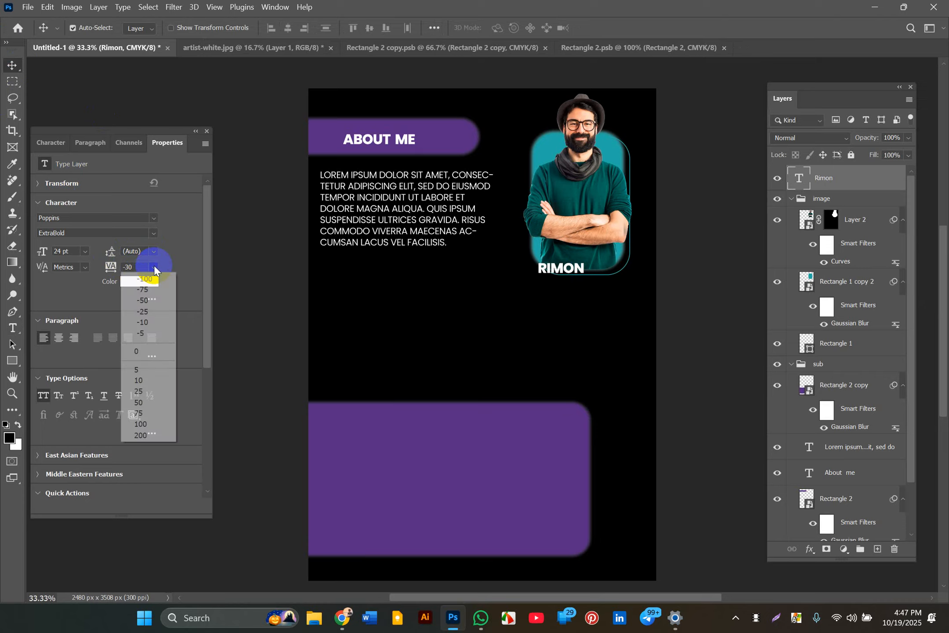
{"action": "left_click", "coordinate": [145, 352]}
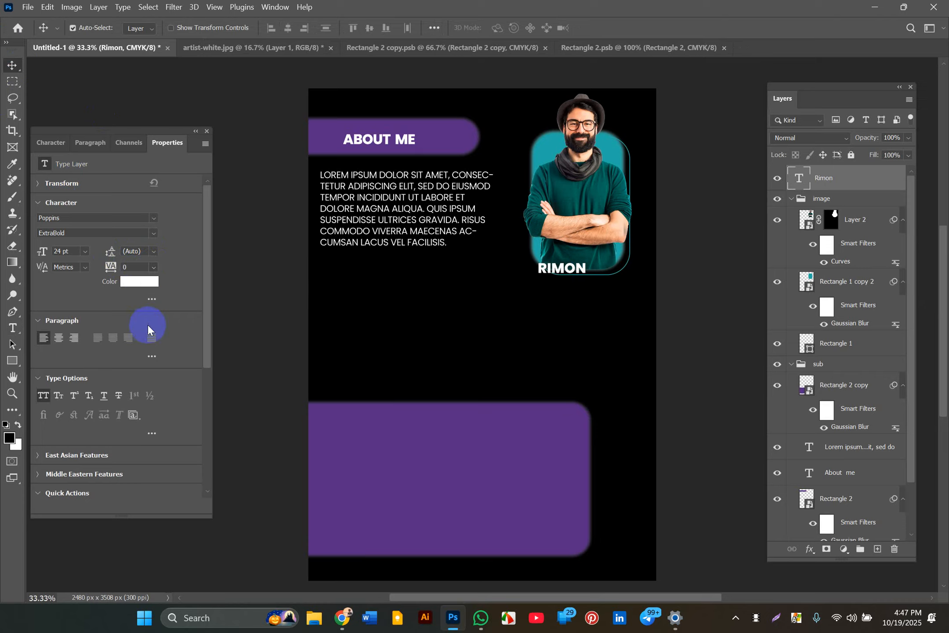
{"action": "left_click_drag", "start_coordinate": [154, 267], "coordinate": [163, 407]}
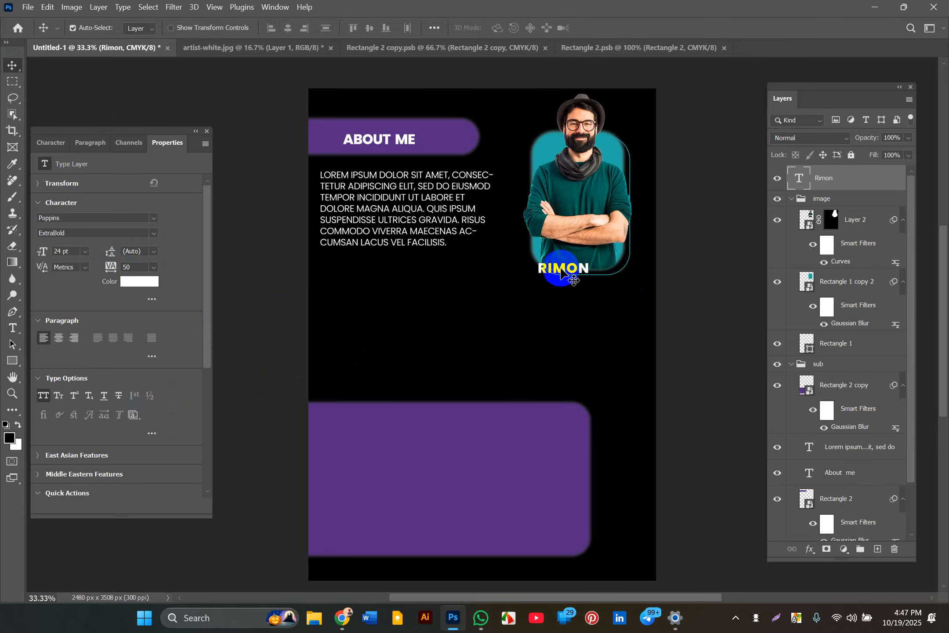
Scale the name text to about 139% and position it centred over the lower edge of the portrait frame.
{"action": "left_click_drag", "start_coordinate": [562, 270], "coordinate": [527, 258]}
{"action": "key", "text": "ctrl"}
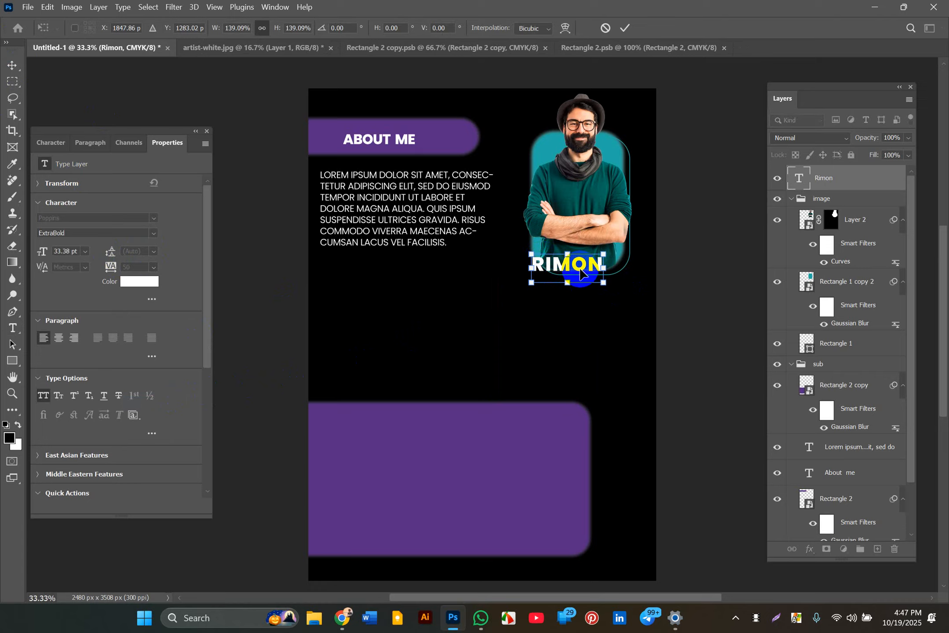
{"action": "left_click_drag", "start_coordinate": [582, 276], "coordinate": [590, 283]}
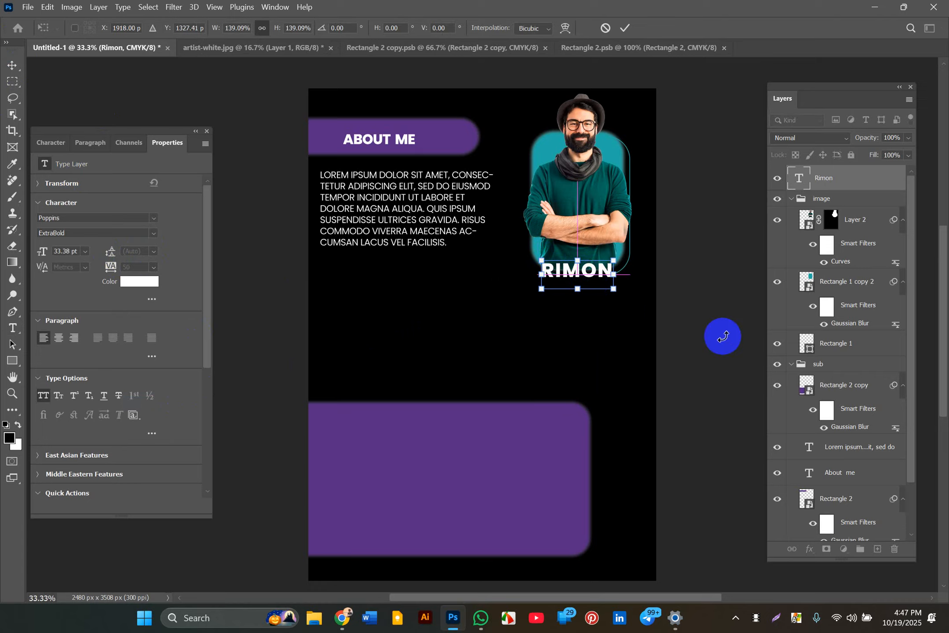
{"action": "left_click", "coordinate": [259, 155]}
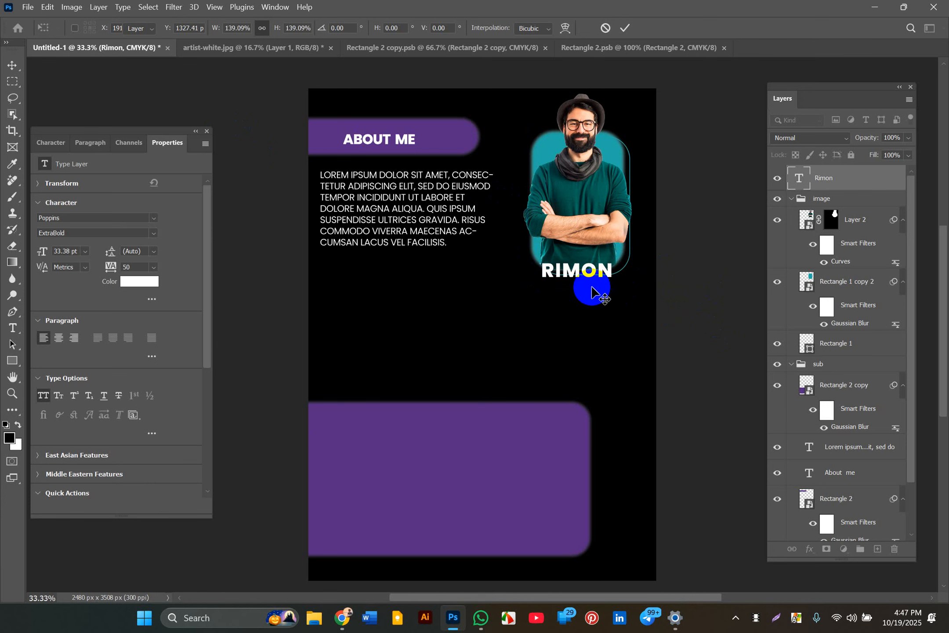
{"action": "left_click_drag", "start_coordinate": [587, 274], "coordinate": [588, 273]}
{"action": "left_click", "coordinate": [726, 289]}
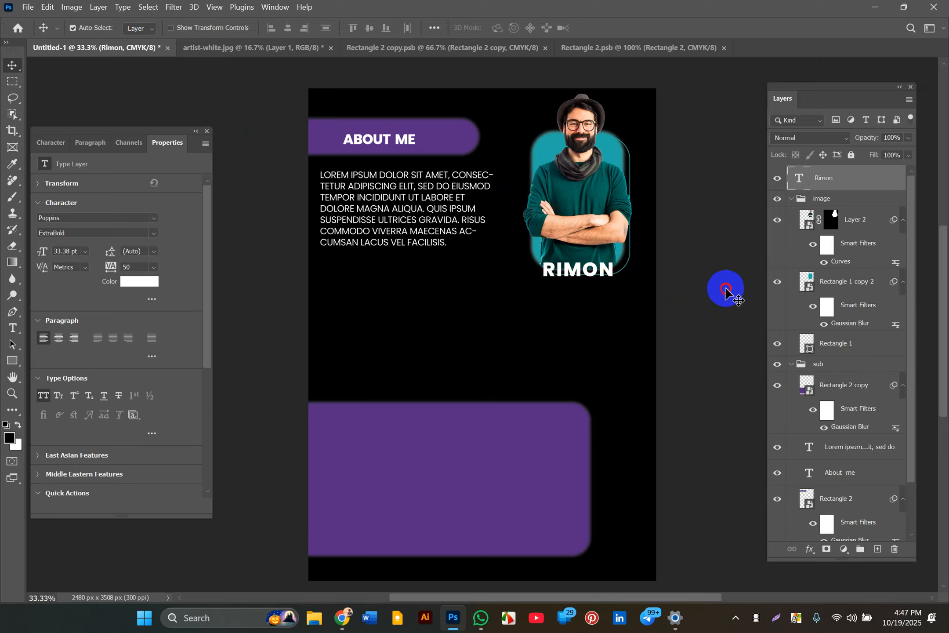
Apply a Bevel & Emboss layer style to the name text with opacity and fill opacity at 100%.
{"action": "left_click", "coordinate": [830, 178]}
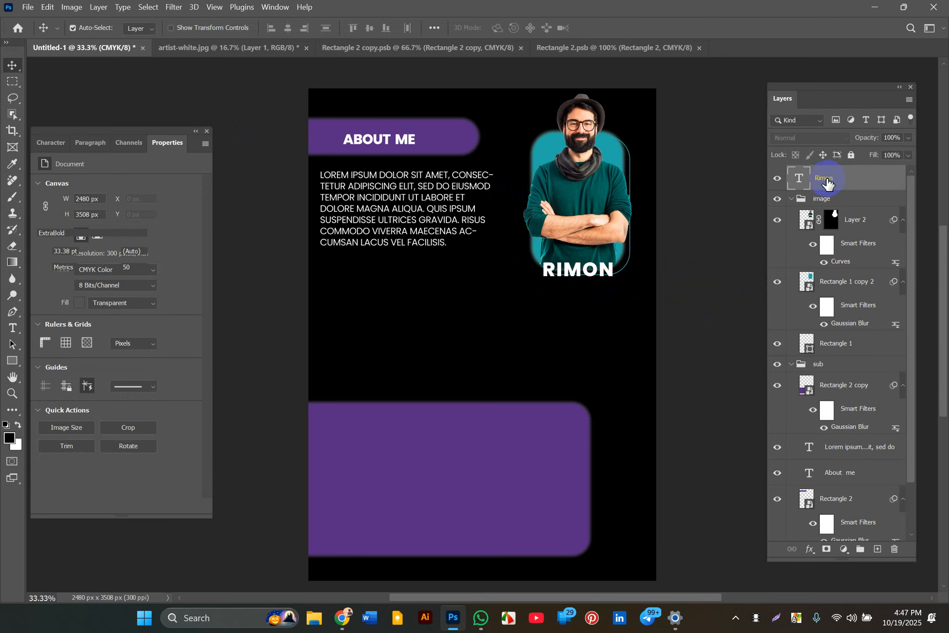
{"action": "right_click", "coordinate": [827, 181]}
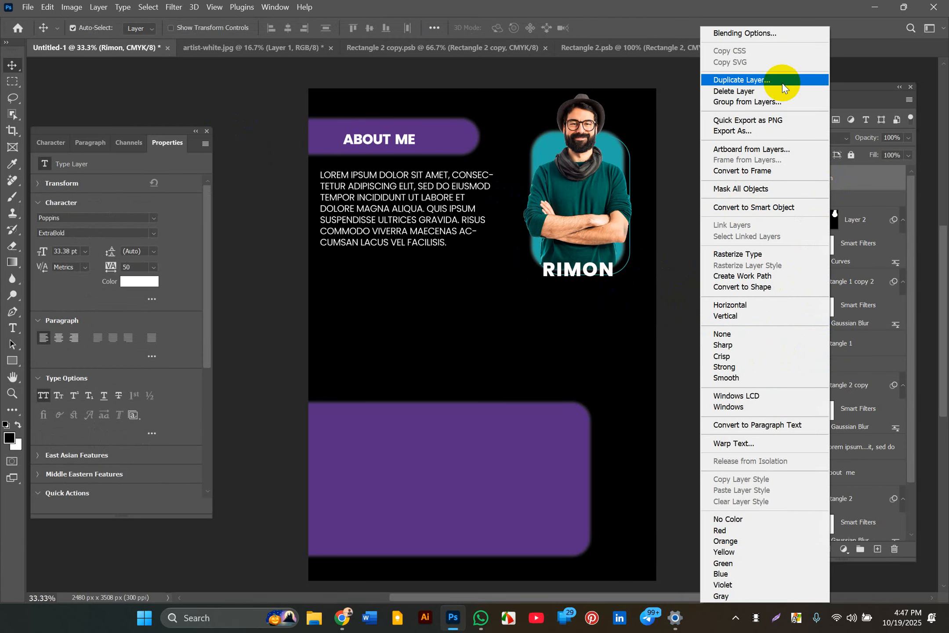
{"action": "left_click", "coordinate": [761, 33]}
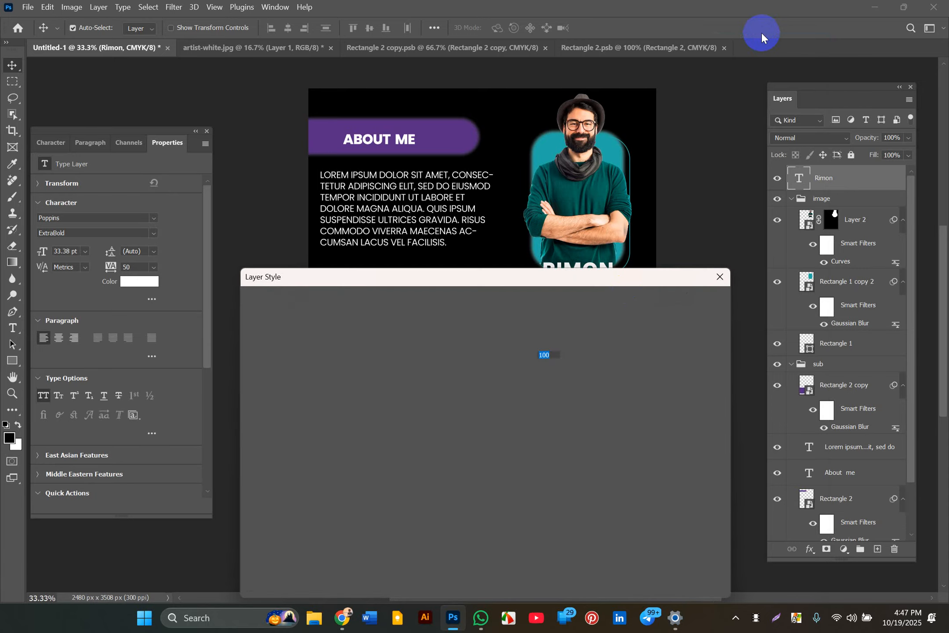
{"action": "left_click_drag", "start_coordinate": [412, 279], "coordinate": [552, 329]}
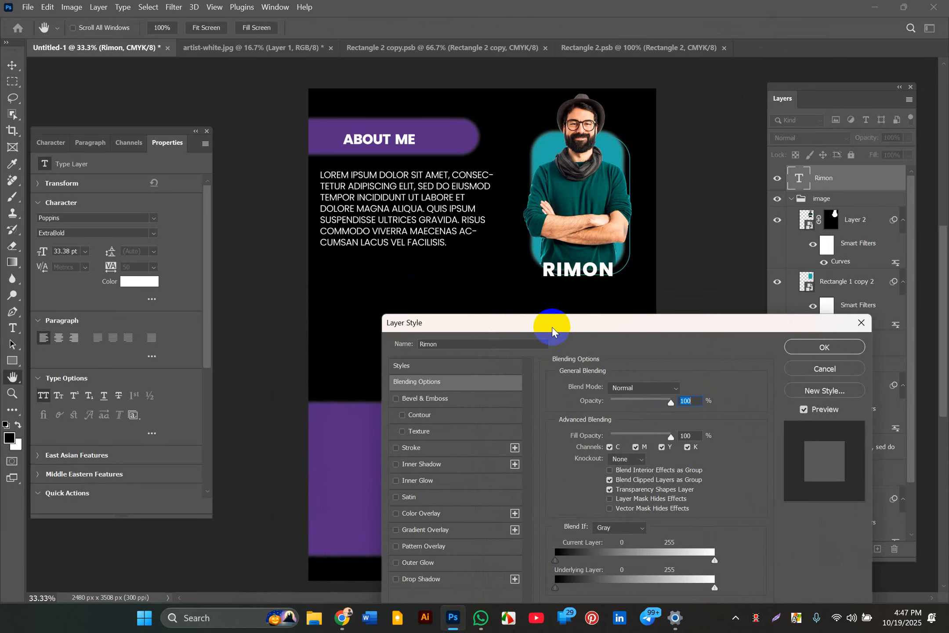
{"action": "left_click", "coordinate": [396, 399]}
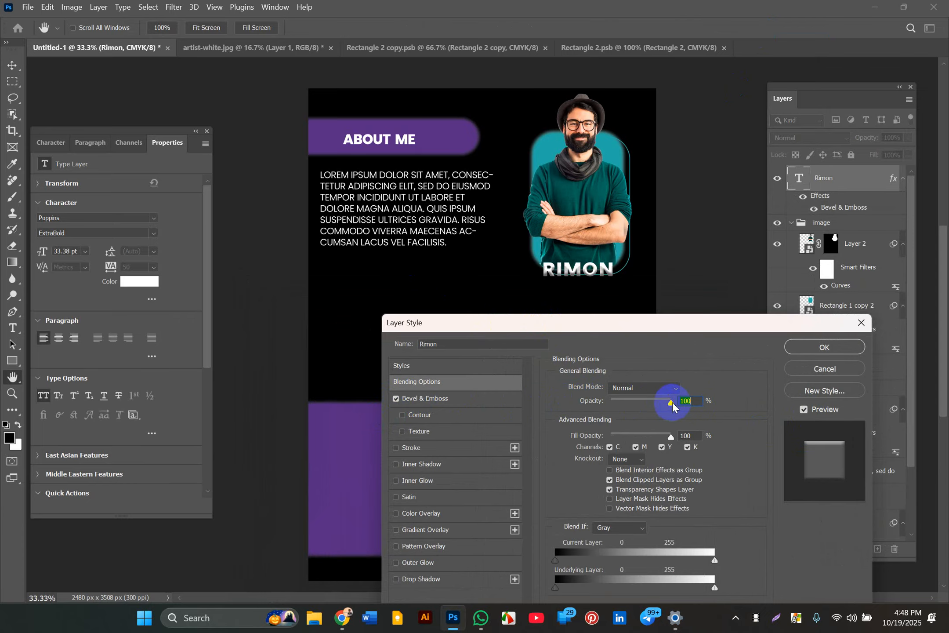
{"action": "left_click_drag", "start_coordinate": [671, 405], "coordinate": [705, 402]}
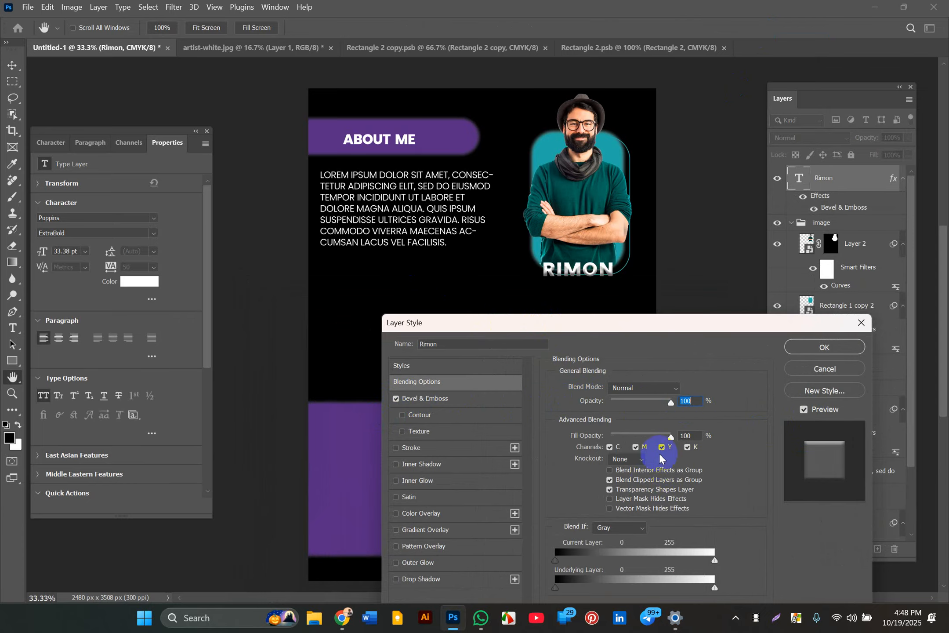
{"action": "left_click_drag", "start_coordinate": [669, 441], "coordinate": [727, 447]}
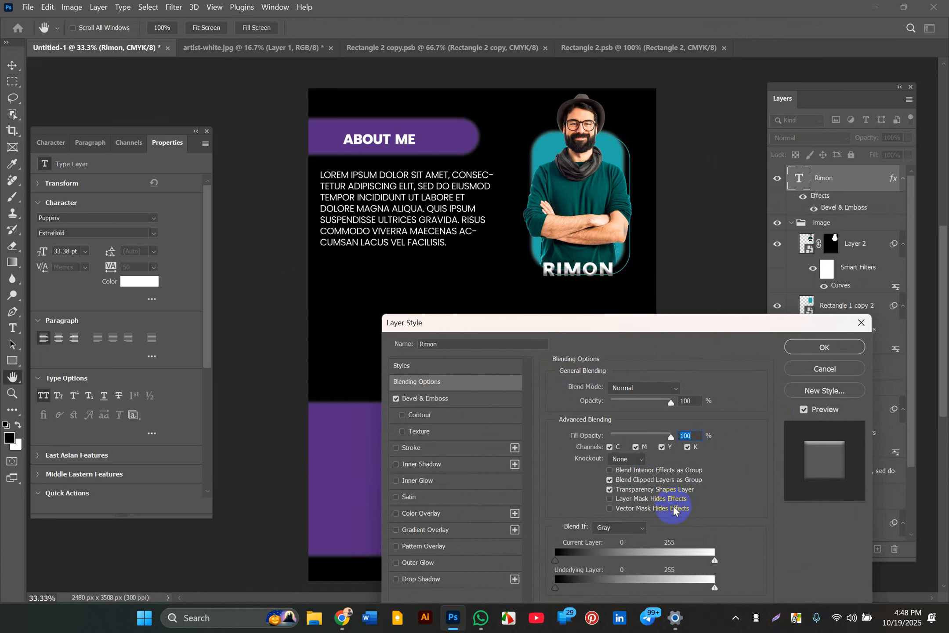
Enable the Contour option for the name text's bevel and set the bevel size to 35 px and soften to 2 px.
{"action": "left_click", "coordinate": [447, 418]}
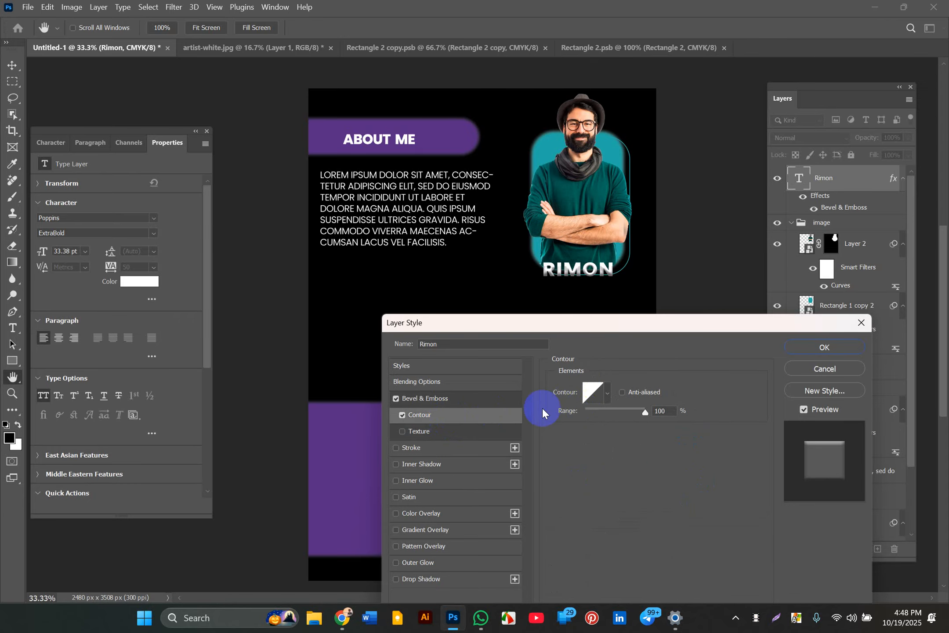
{"action": "left_click", "coordinate": [463, 430]}
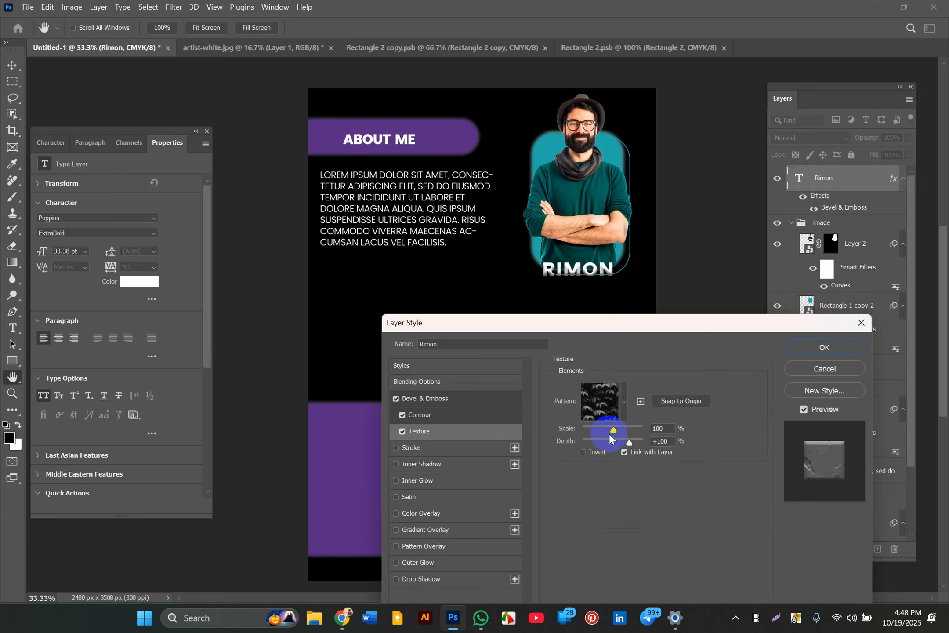
{"action": "left_click", "coordinate": [399, 431]}
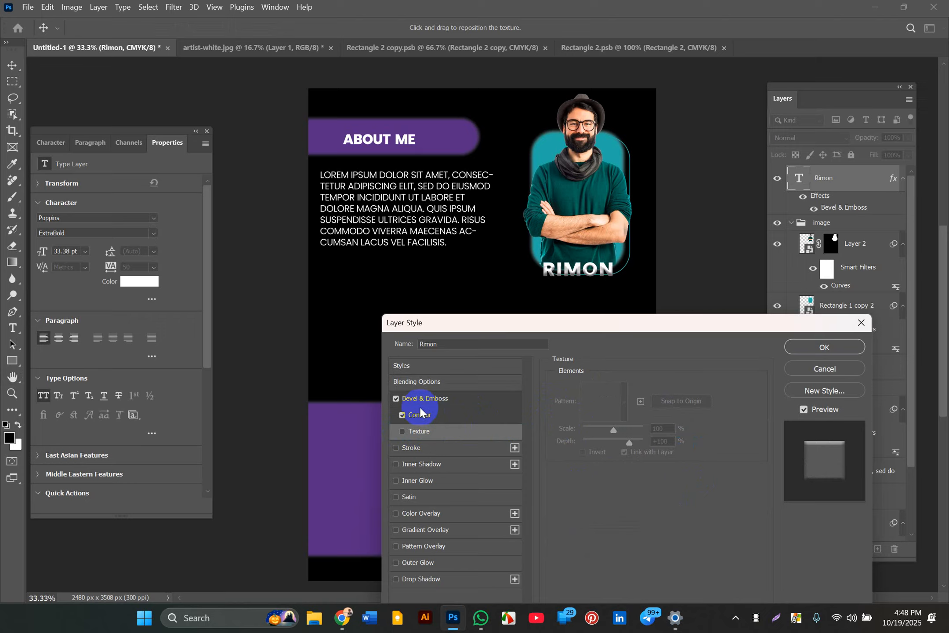
{"action": "left_click", "coordinate": [462, 415]}
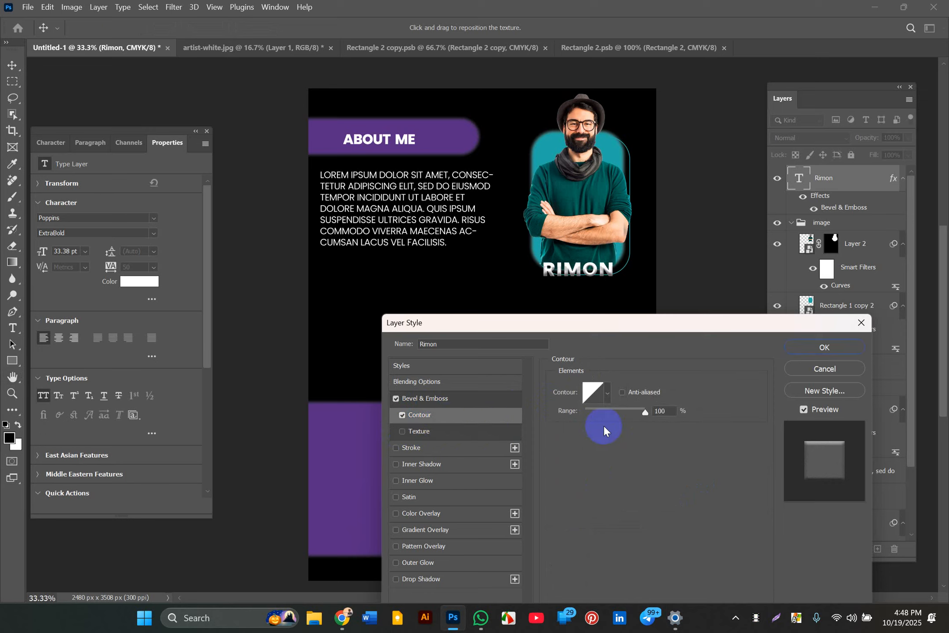
{"action": "left_click_drag", "start_coordinate": [639, 412], "coordinate": [683, 416]}
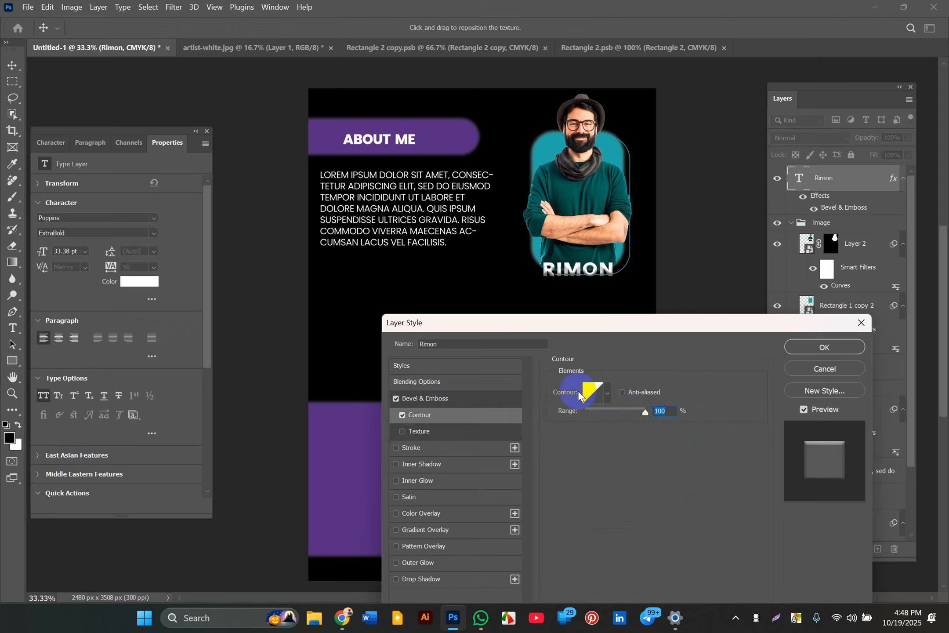
{"action": "left_click", "coordinate": [479, 397]}
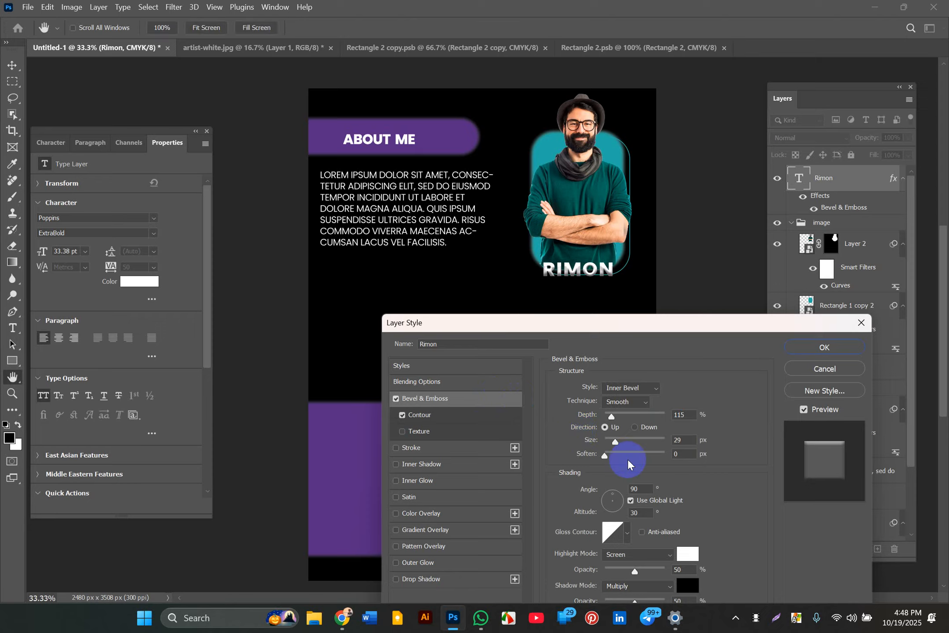
{"action": "mouse_move", "coordinate": [616, 443]}
{"action": "left_mouse_down"}
{"action": "mouse_move", "coordinate": [626, 444]}
{"action": "mouse_move", "coordinate": [610, 454]}
{"action": "mouse_move", "coordinate": [643, 462]}
{"action": "mouse_move", "coordinate": [612, 459]}
{"action": "left_mouse_up"}
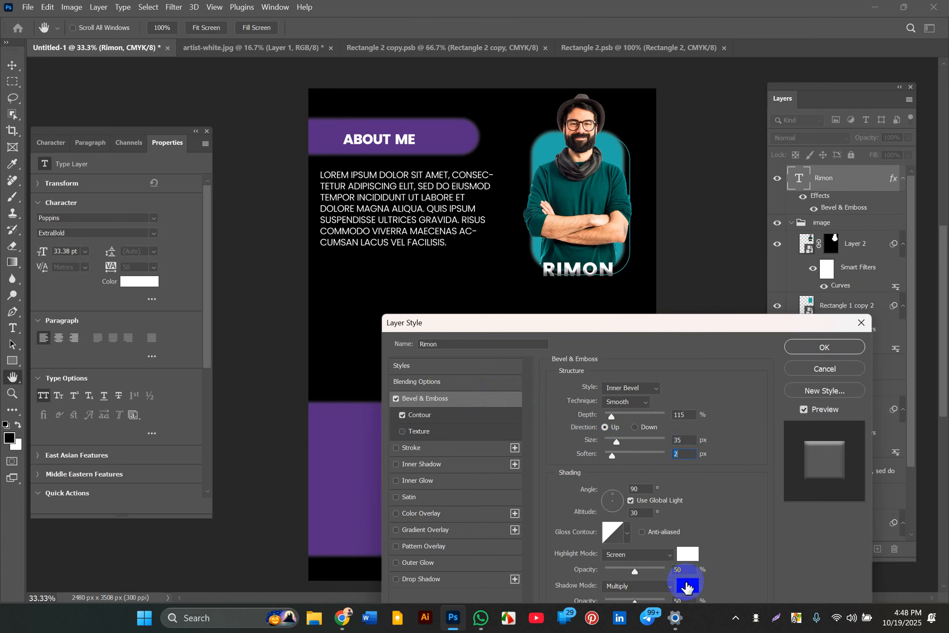
Change the bevel's shadow colour to a bright purple and apply the layer style to the name text.
{"action": "left_click", "coordinate": [686, 586]}
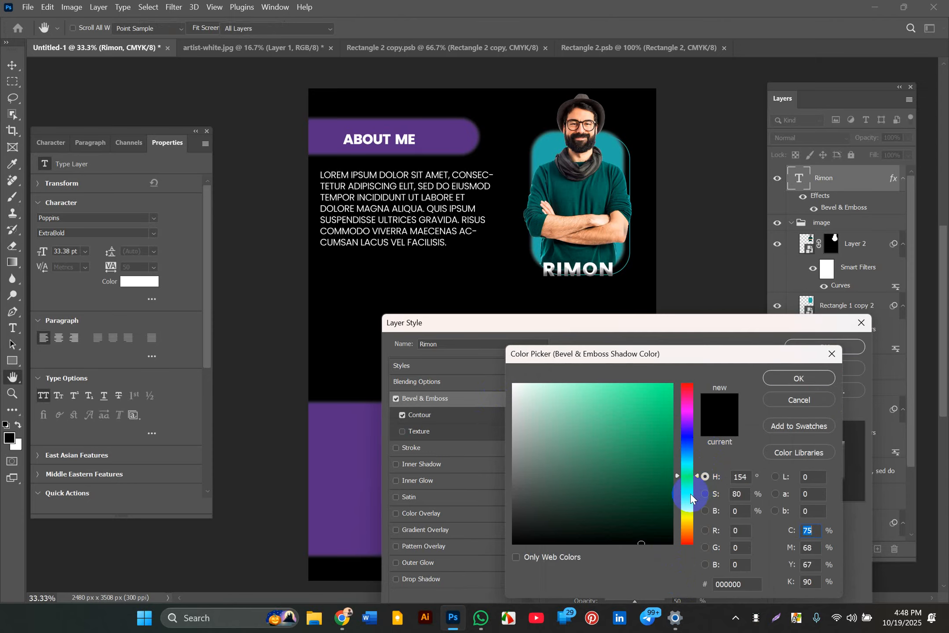
{"action": "left_click", "coordinate": [688, 506]}
{"action": "left_click_drag", "start_coordinate": [688, 505], "coordinate": [686, 421]}
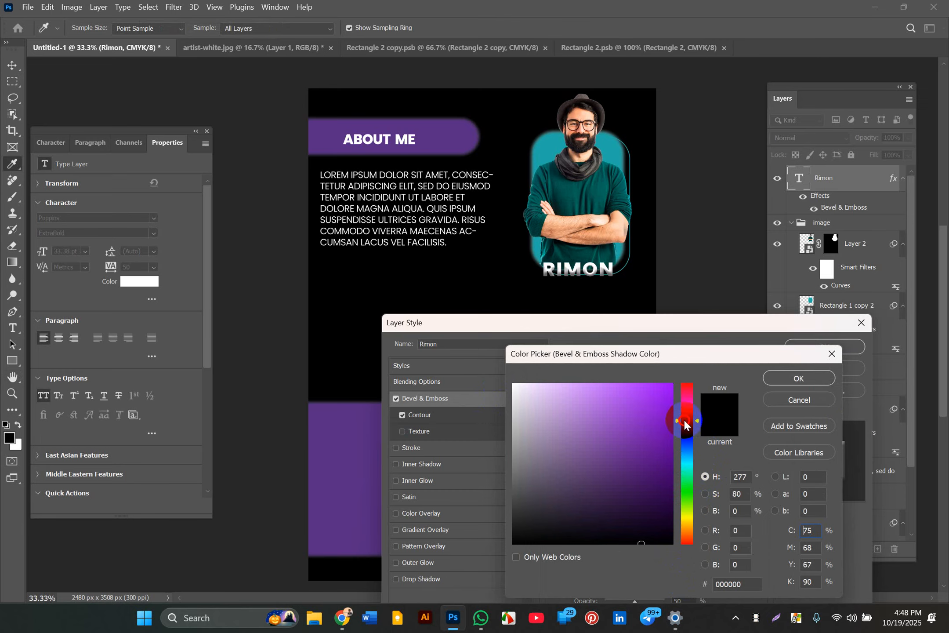
{"action": "left_click", "coordinate": [655, 419]}
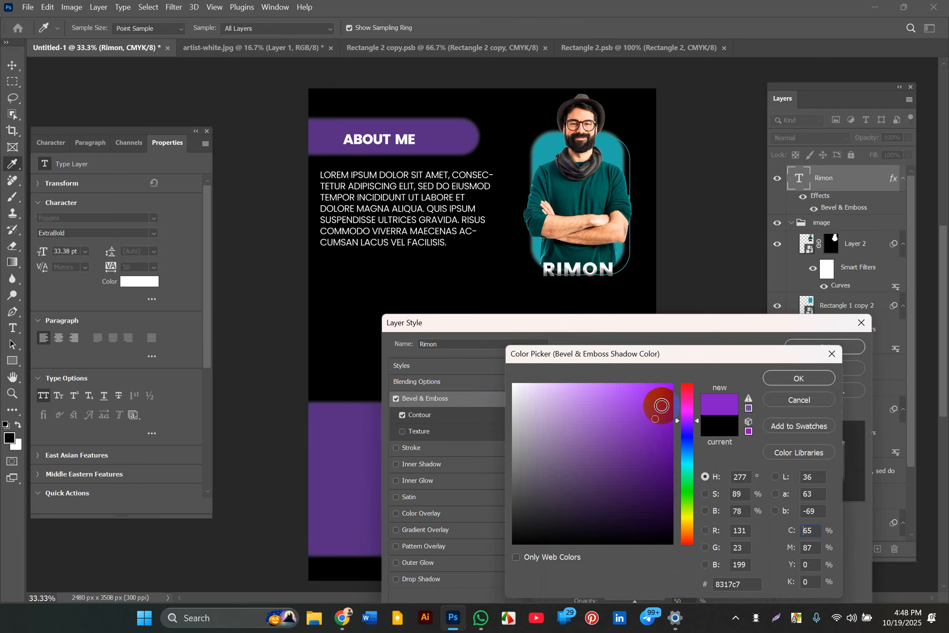
{"action": "left_click", "coordinate": [778, 380]}
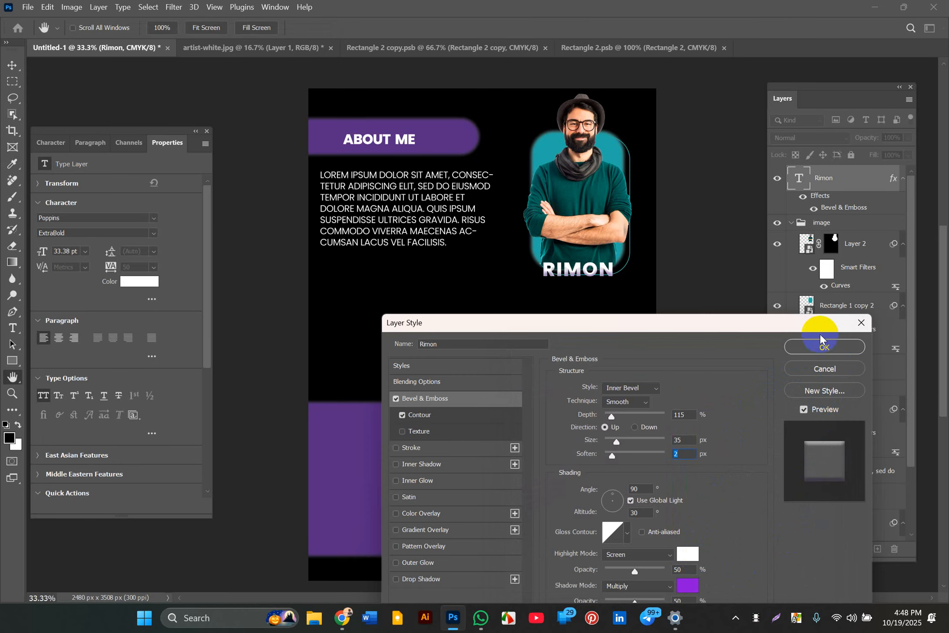
{"action": "left_click", "coordinate": [815, 345]}
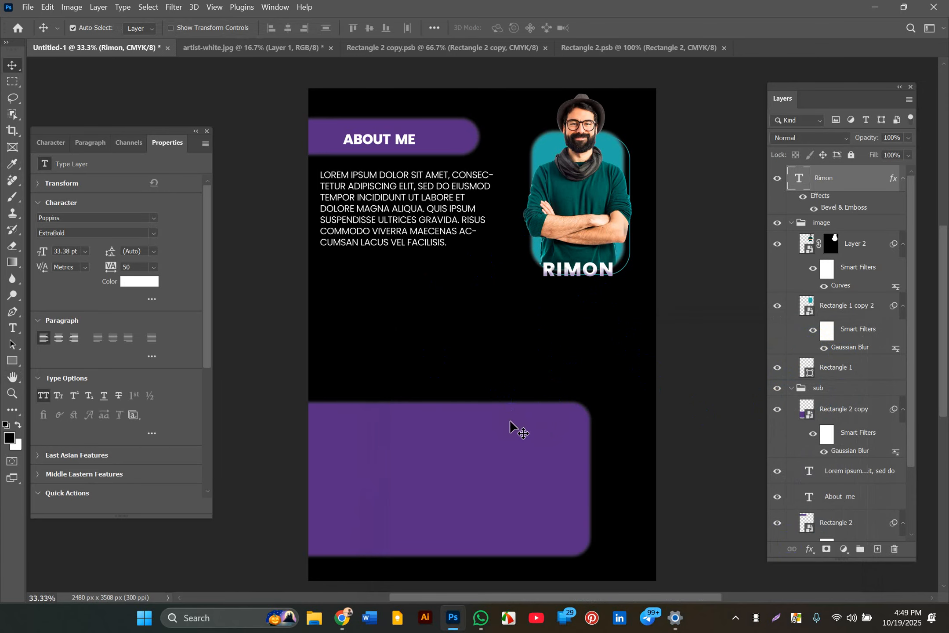
Duplicate the ABOUT ME heading onto the upper part of the lower purple panel and bring the copy in front of the panel.
{"action": "scroll", "coordinate": [509, 422], "scroll_direction": "down", "scroll_amount": 1}
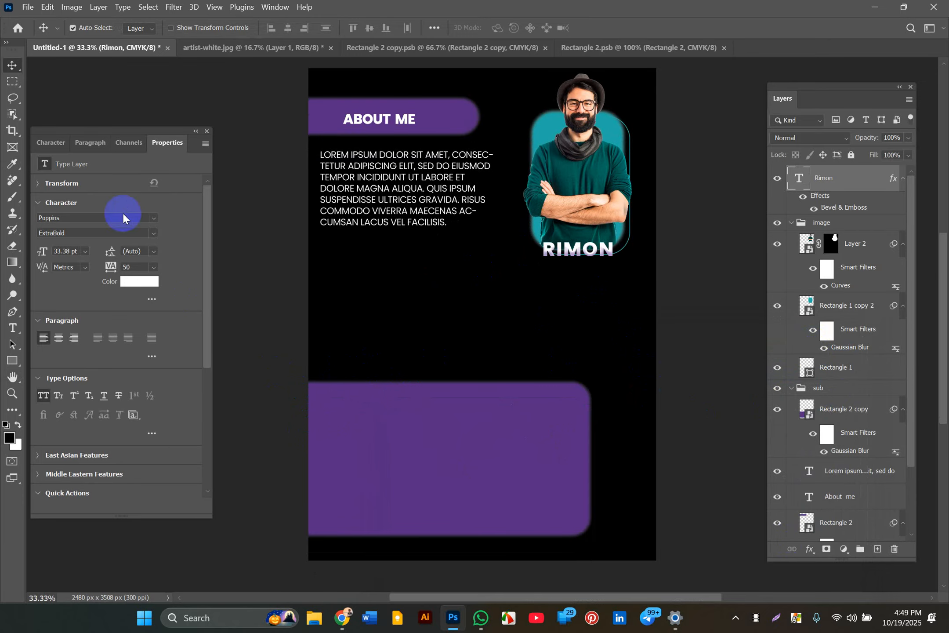
{"action": "left_click", "coordinate": [384, 124]}
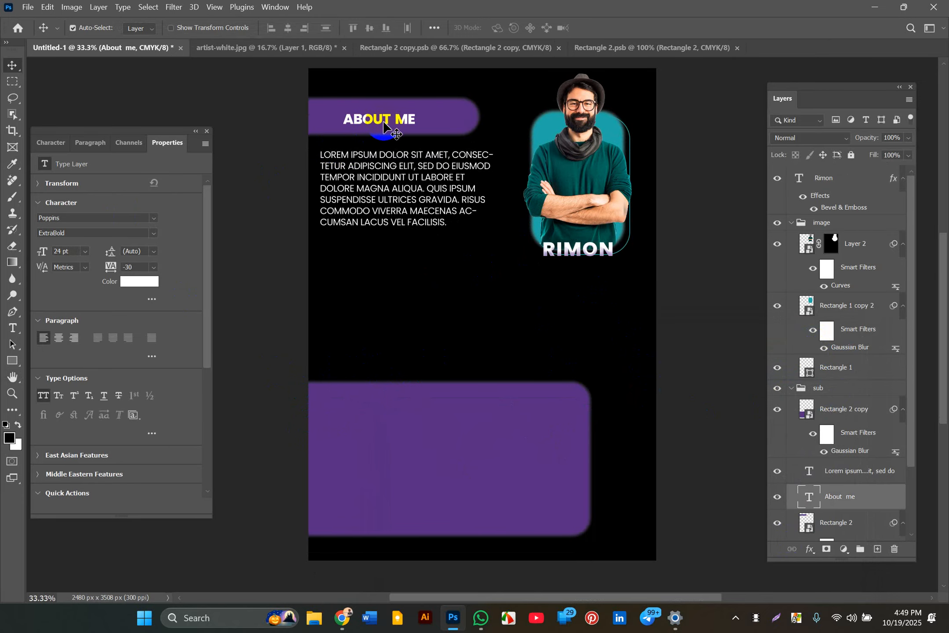
{"action": "left_click_drag", "start_coordinate": [380, 122], "coordinate": [364, 398]}
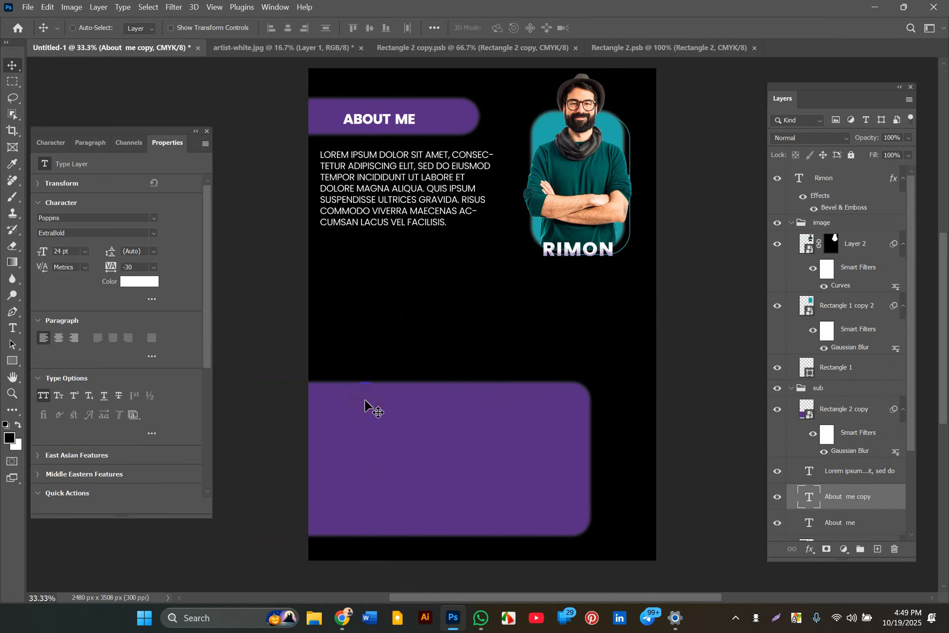
{"action": "key", "text": "ctrl+["}
{"action": "key", "text": "ctrl+["}
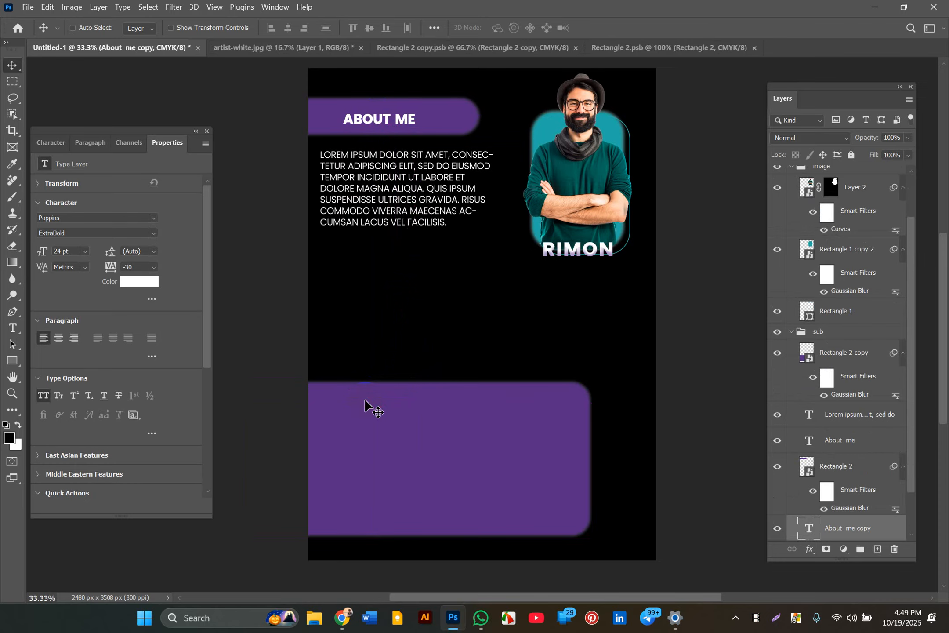
{"action": "key", "text": "ctrl+shift+]"}
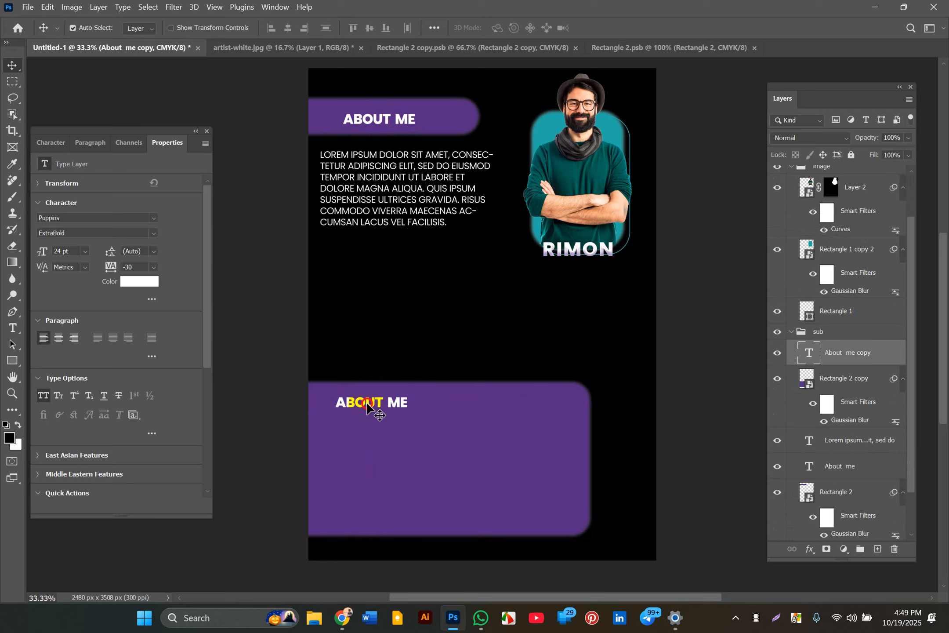
{"action": "mouse_move", "coordinate": [368, 405]}
{"action": "left_mouse_down"}
{"action": "mouse_move", "coordinate": [366, 415]}
{"action": "mouse_move", "coordinate": [365, 405]}
{"action": "left_mouse_up"}
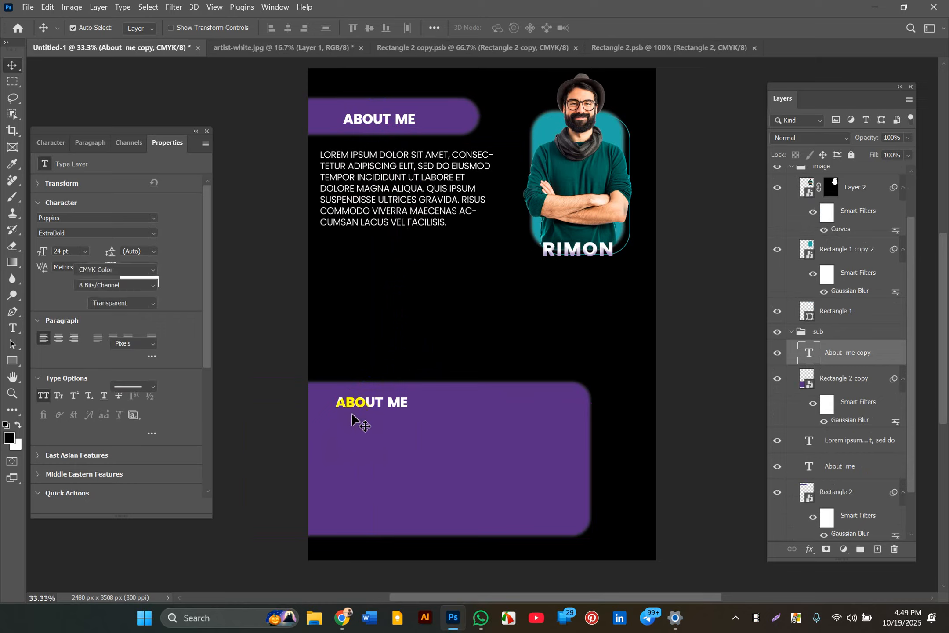
{"action": "left_click", "coordinate": [277, 363]}
{"action": "left_click", "coordinate": [427, 617]}
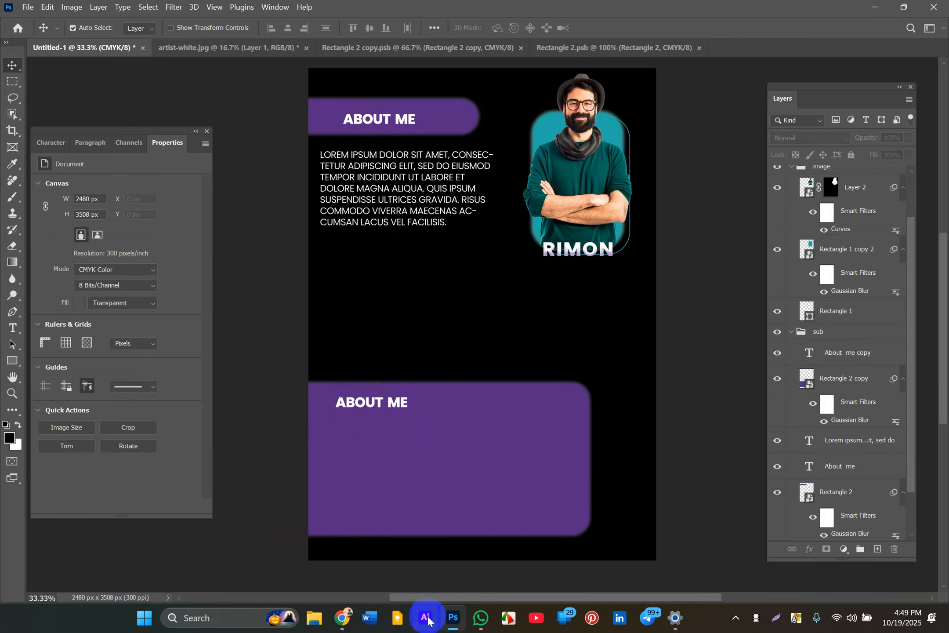
{"action": "mouse_move", "coordinate": [450, 618]}
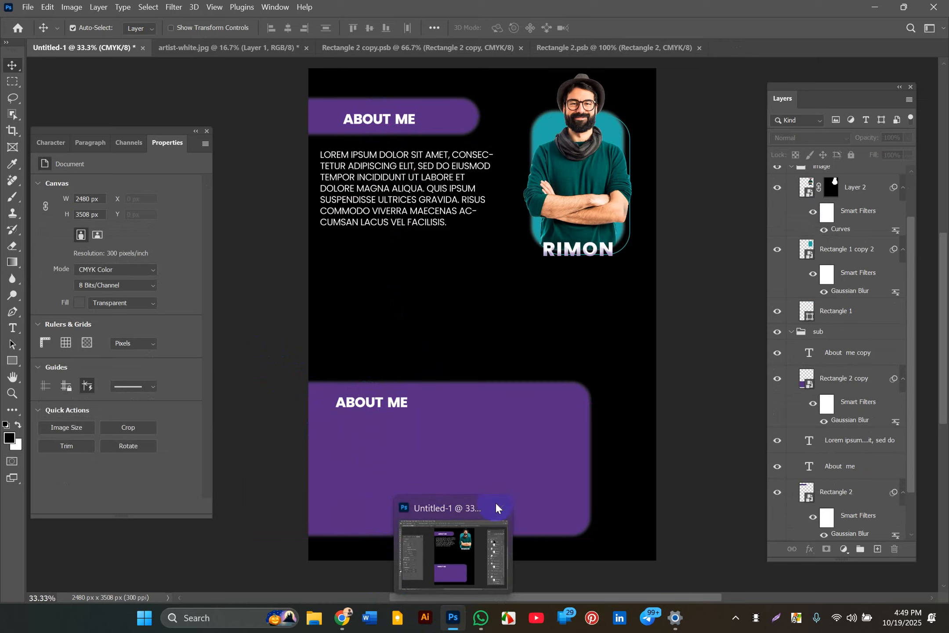
{"action": "left_click", "coordinate": [390, 576]}
{"action": "left_click", "coordinate": [425, 618]}
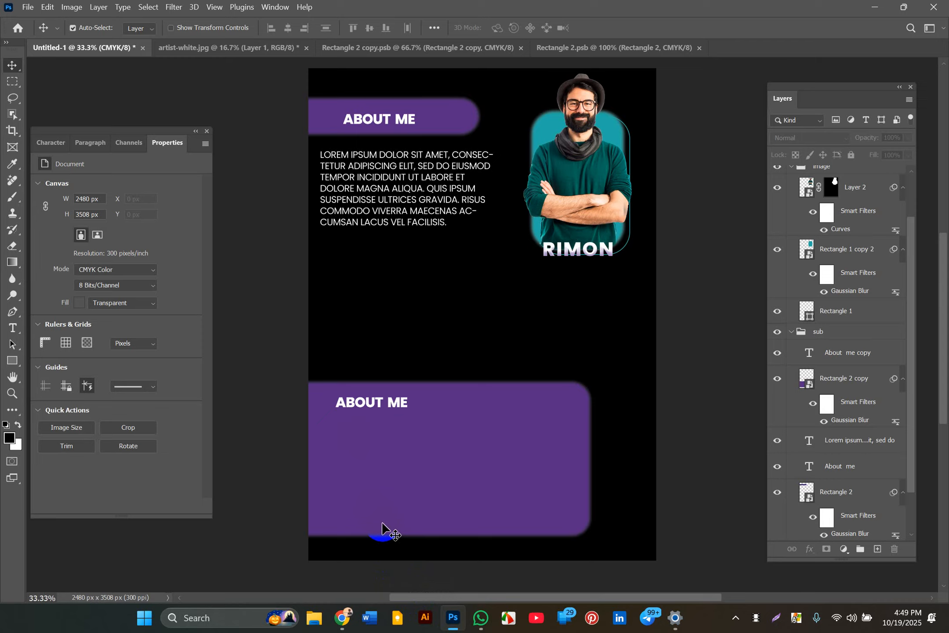
{"action": "left_click", "coordinate": [408, 568]}
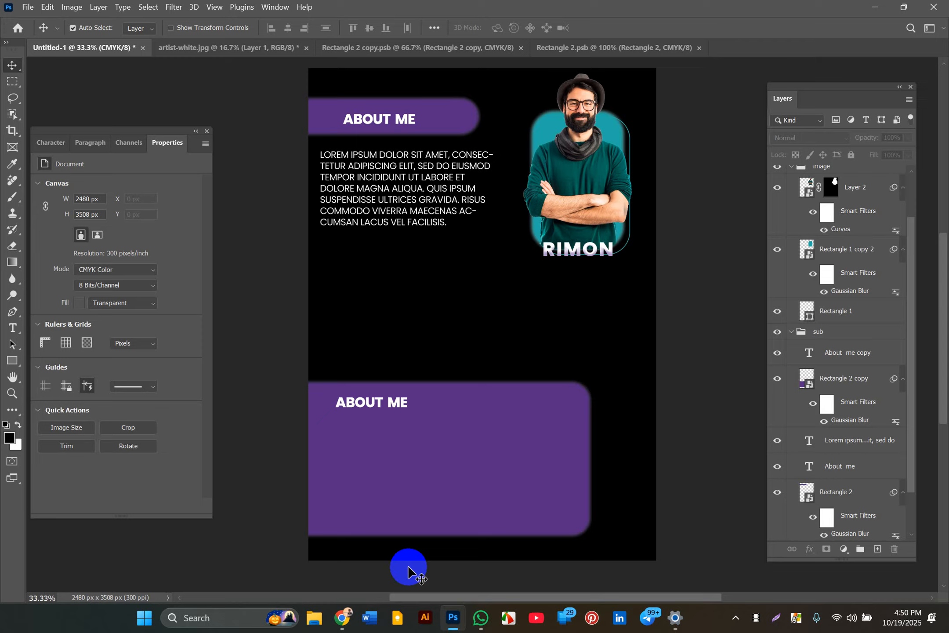
Draw a square about 189 px wide on the lower purple panel, just below the copied heading.
{"action": "left_click", "coordinate": [428, 200]}
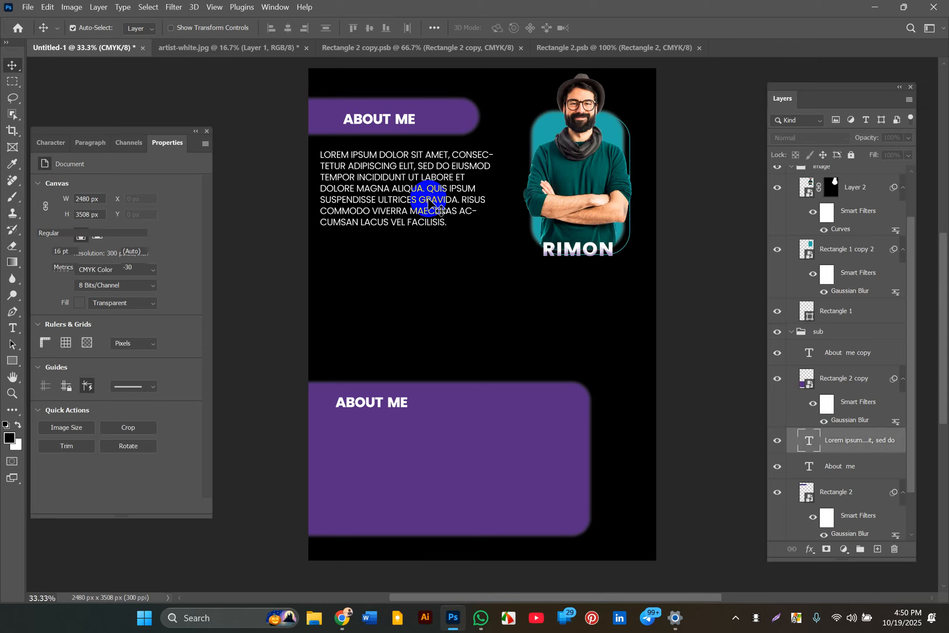
{"action": "left_click", "coordinate": [7, 364]}
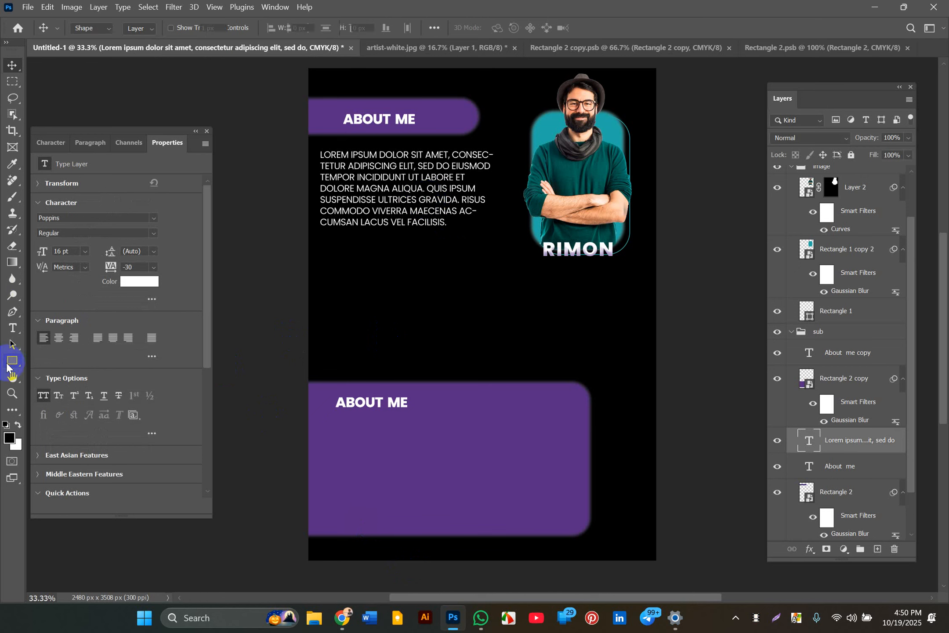
{"action": "left_click_drag", "start_coordinate": [341, 423], "coordinate": [370, 450]}
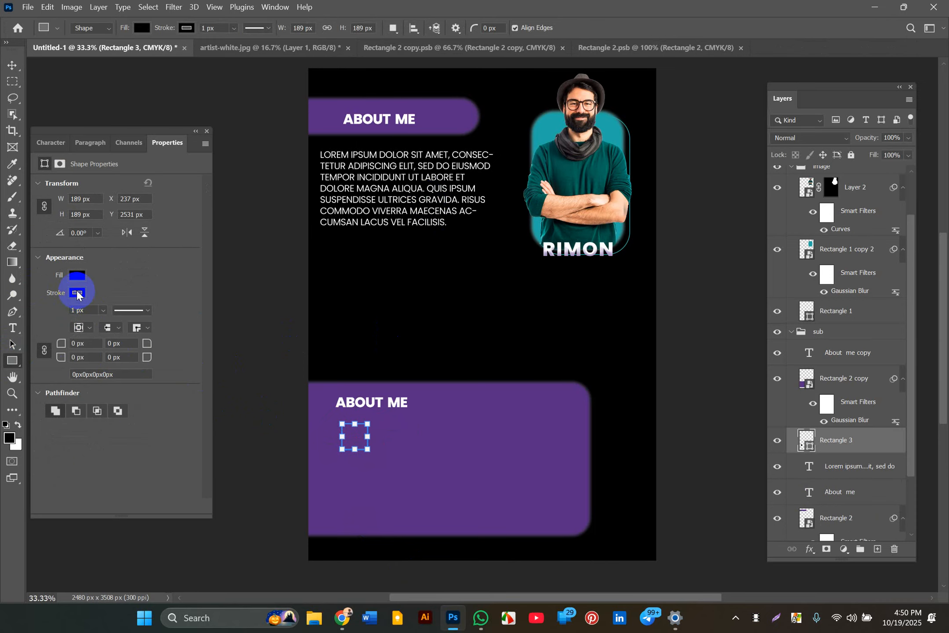
Set both the stroke and the fill of the small square to white.
{"action": "left_click", "coordinate": [77, 294]}
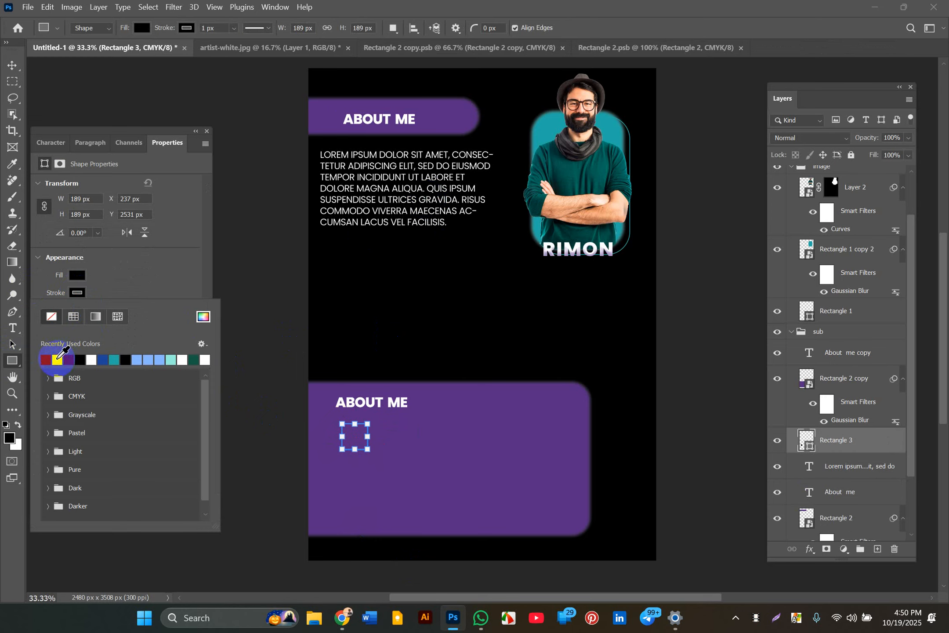
{"action": "left_click", "coordinate": [52, 316]}
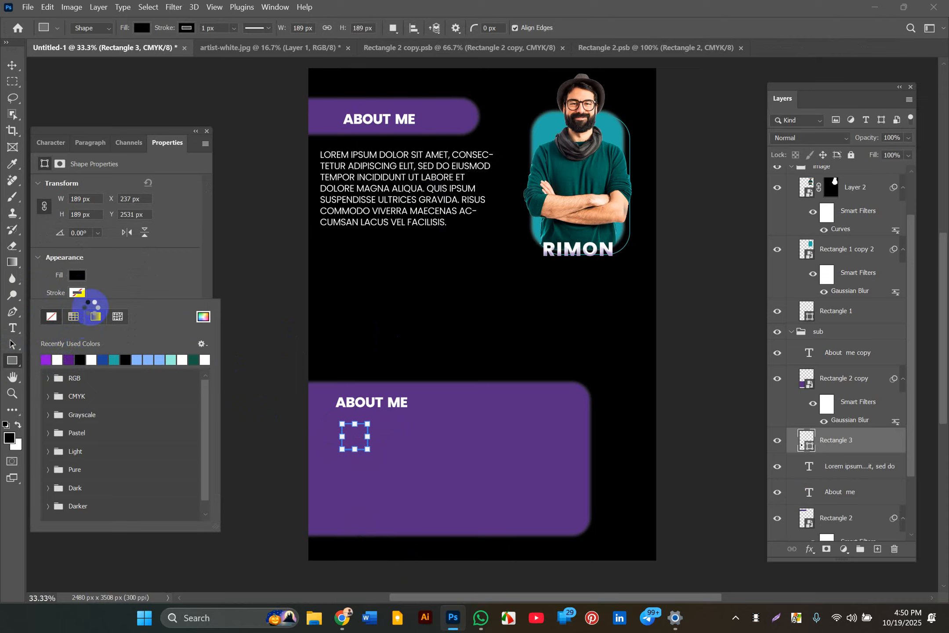
{"action": "key", "text": "ctrl+z"}
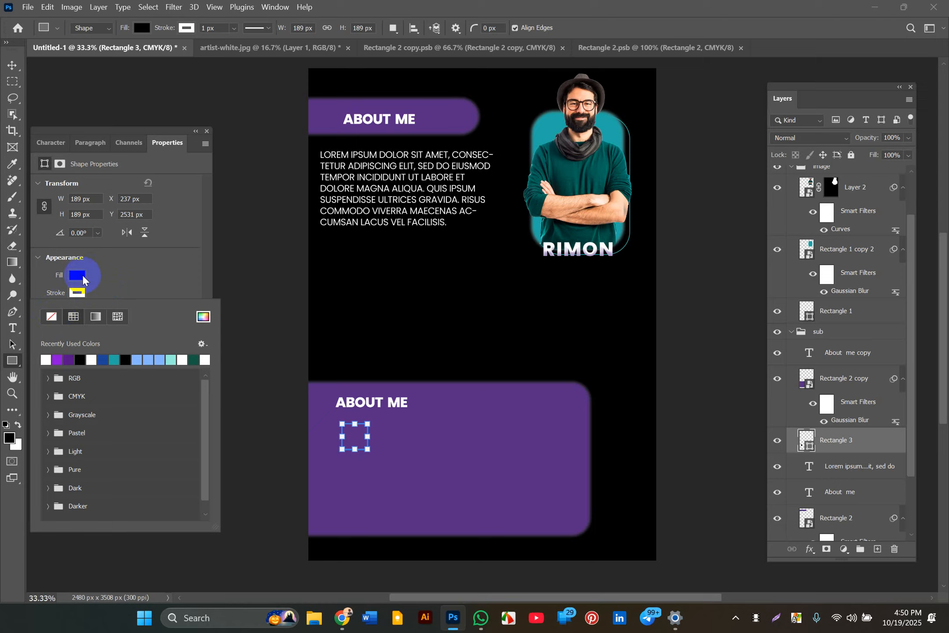
{"action": "left_click", "coordinate": [80, 278]}
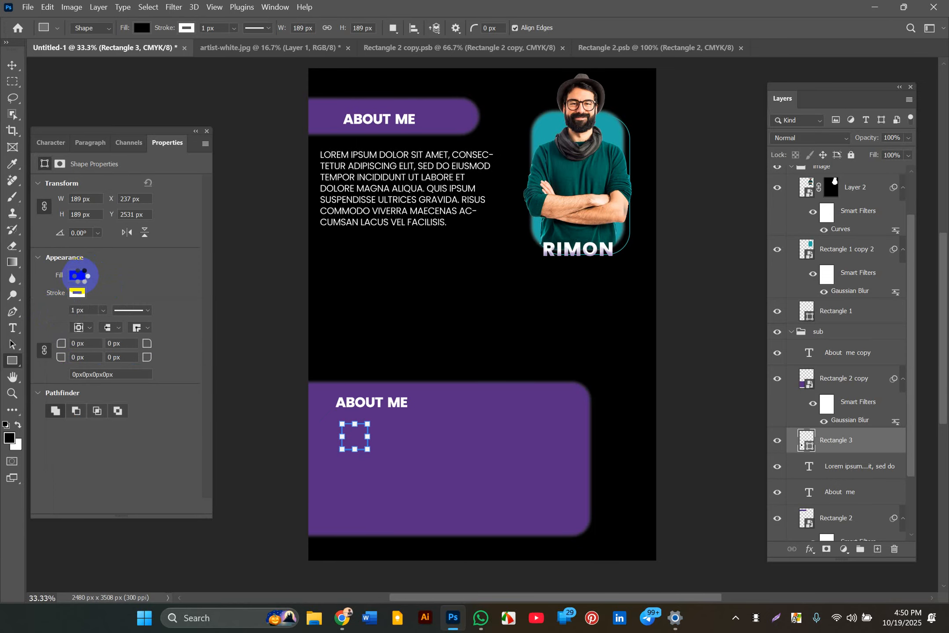
{"action": "left_click", "coordinate": [79, 277]}
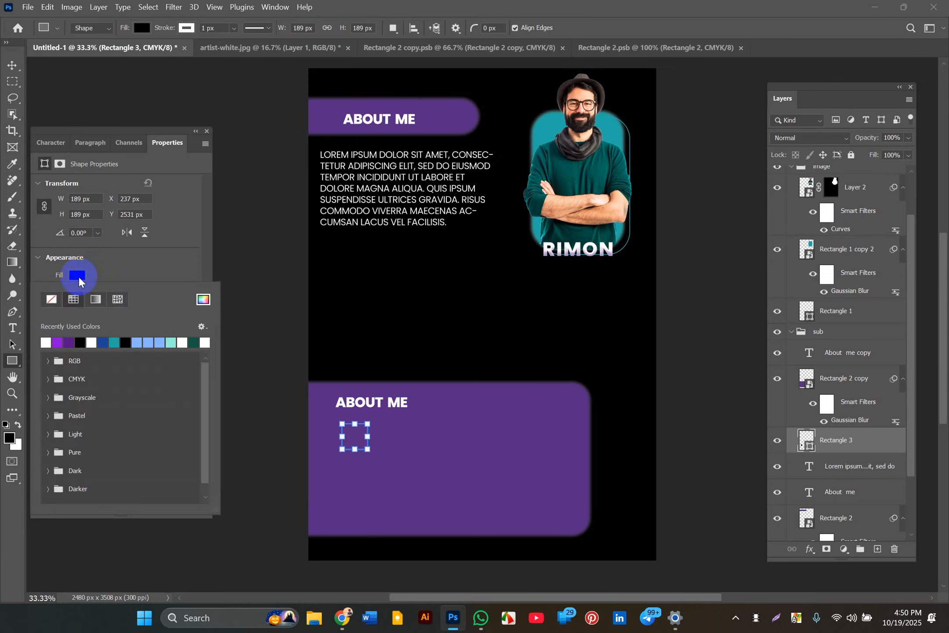
{"action": "left_click", "coordinate": [46, 343]}
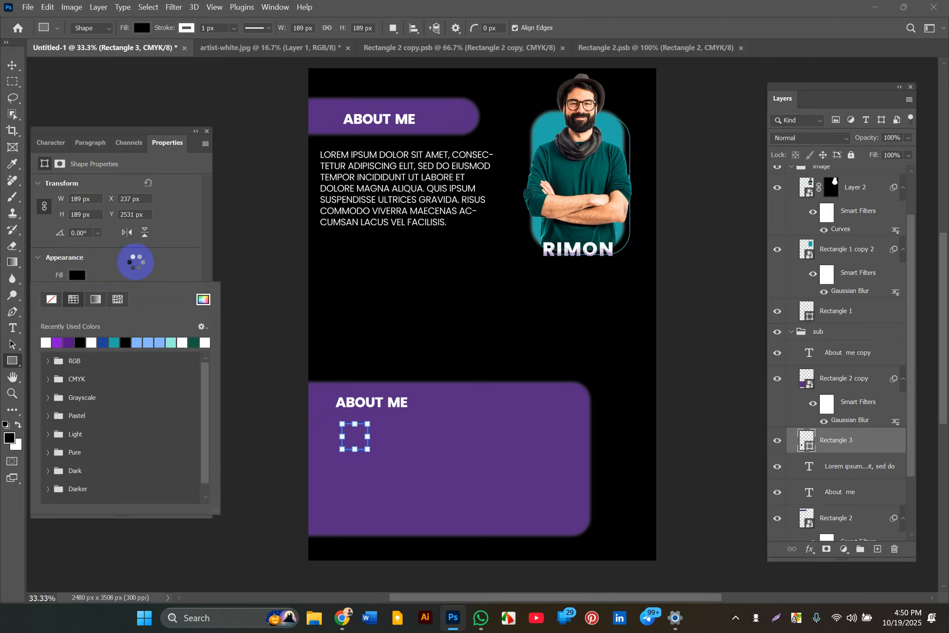
{"action": "left_click", "coordinate": [159, 278]}
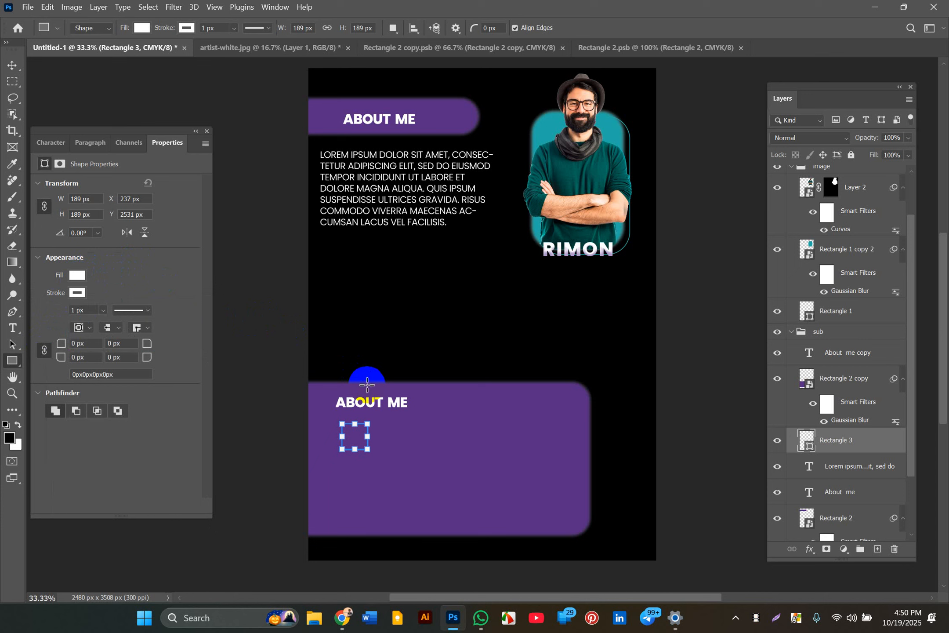
Bring the white square to the front of its layer group and select it for moving.
{"action": "key", "text": "ctrl+shift+bracketright"}
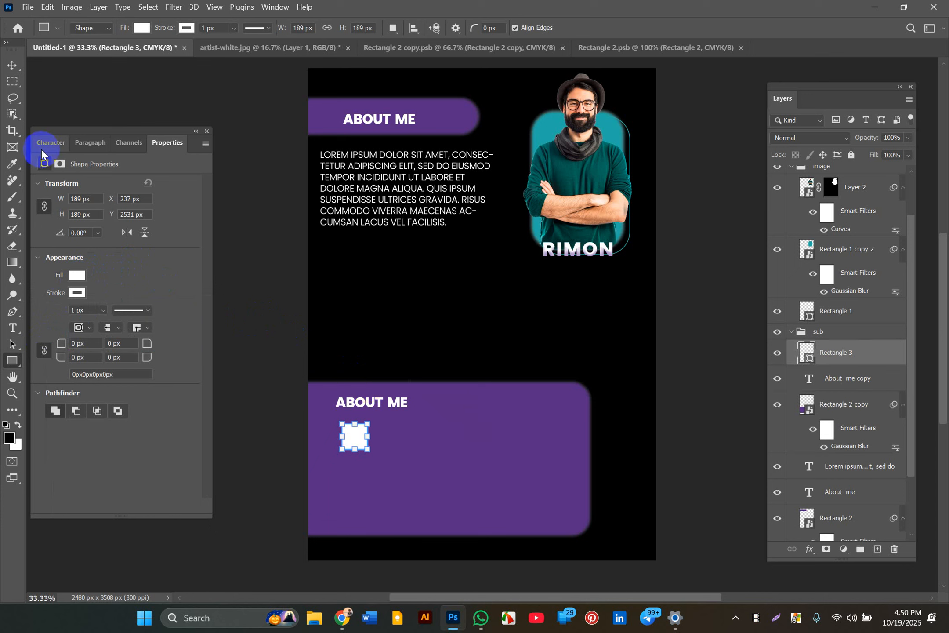
{"action": "left_click", "coordinate": [13, 65]}
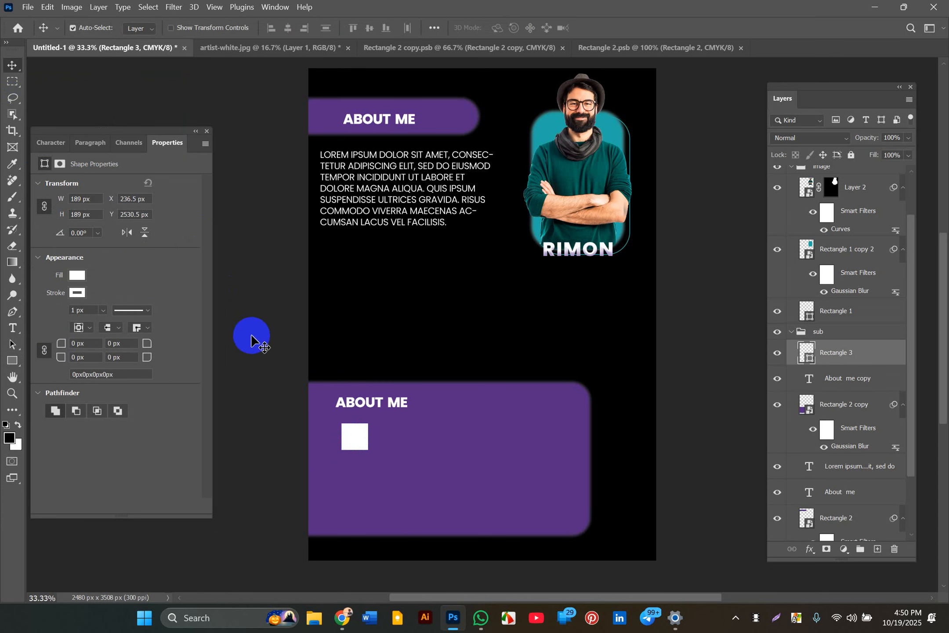
{"action": "left_click", "coordinate": [355, 437]}
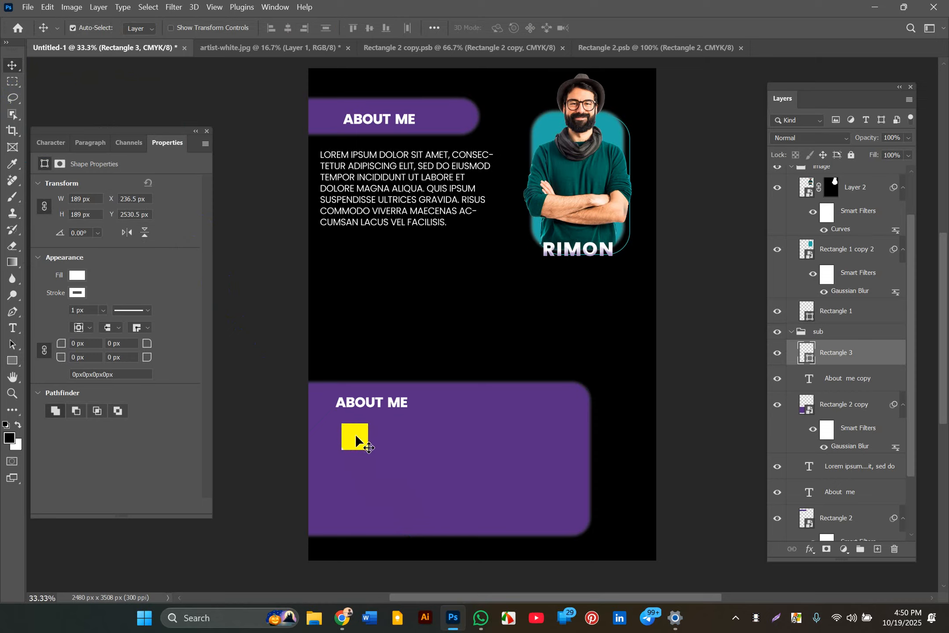
Duplicate the white square beside the original at about X 515.5 px, and make another copy over the original.
{"action": "left_click_drag", "start_coordinate": [355, 436], "coordinate": [398, 445]}
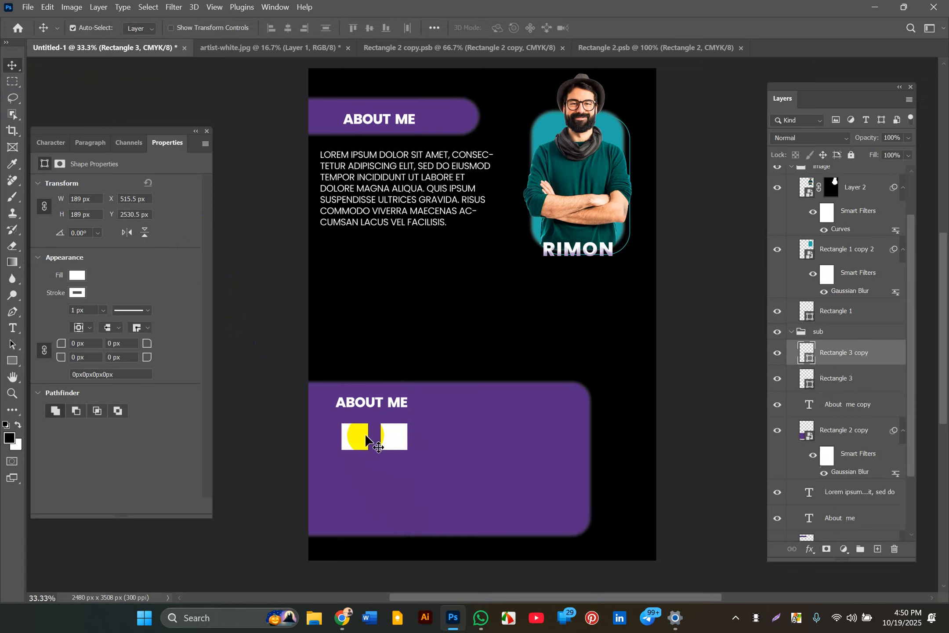
{"action": "key", "text": "ctrl"}
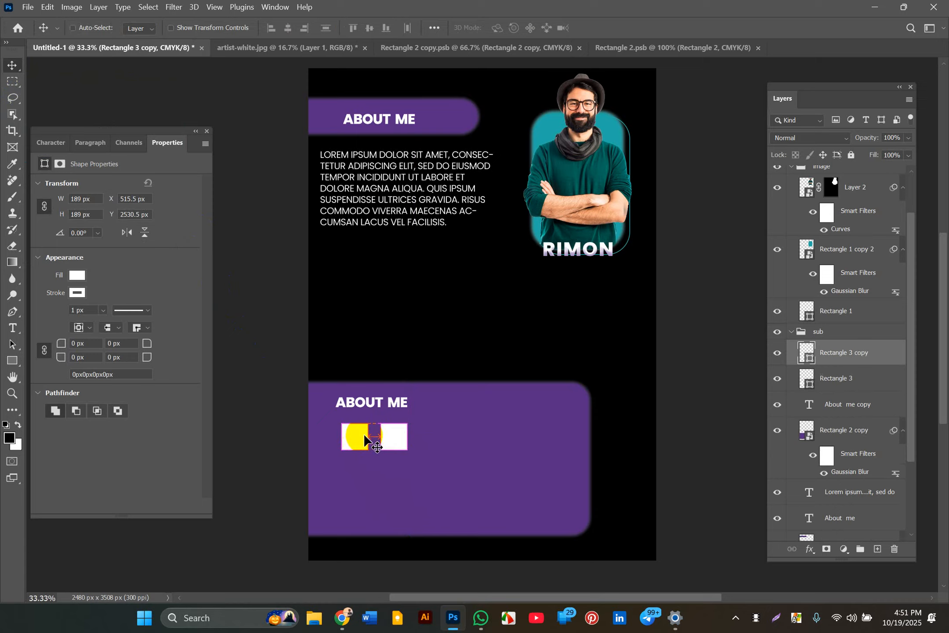
{"action": "left_click_drag", "start_coordinate": [366, 438], "coordinate": [398, 442]}
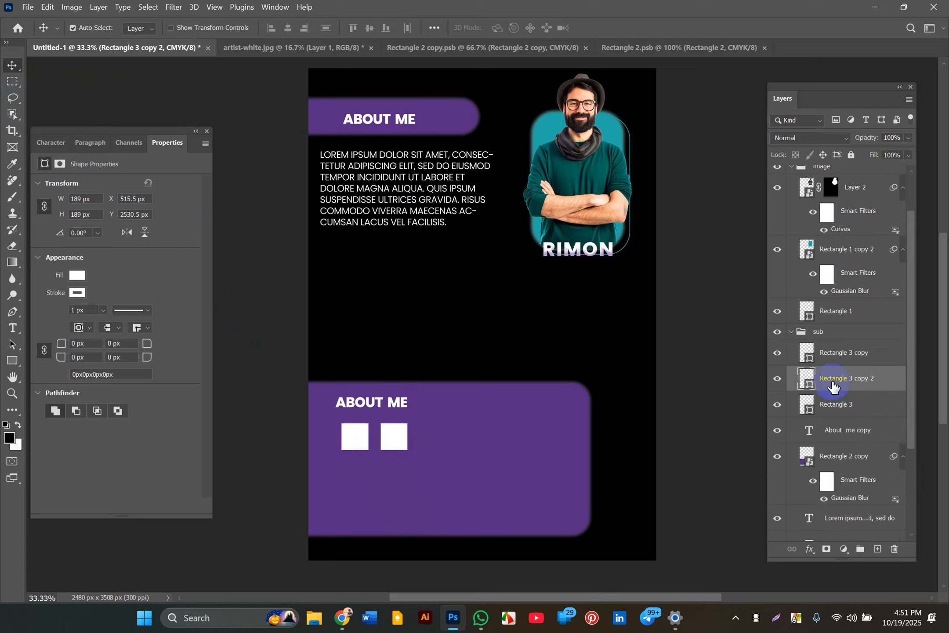
Duplicate the two copied white squares directly below at about Y 2782.5 px to form a two-by-two grid.
{"action": "left_click", "coordinate": [792, 364]}
{"action": "left_click", "coordinate": [829, 369]}
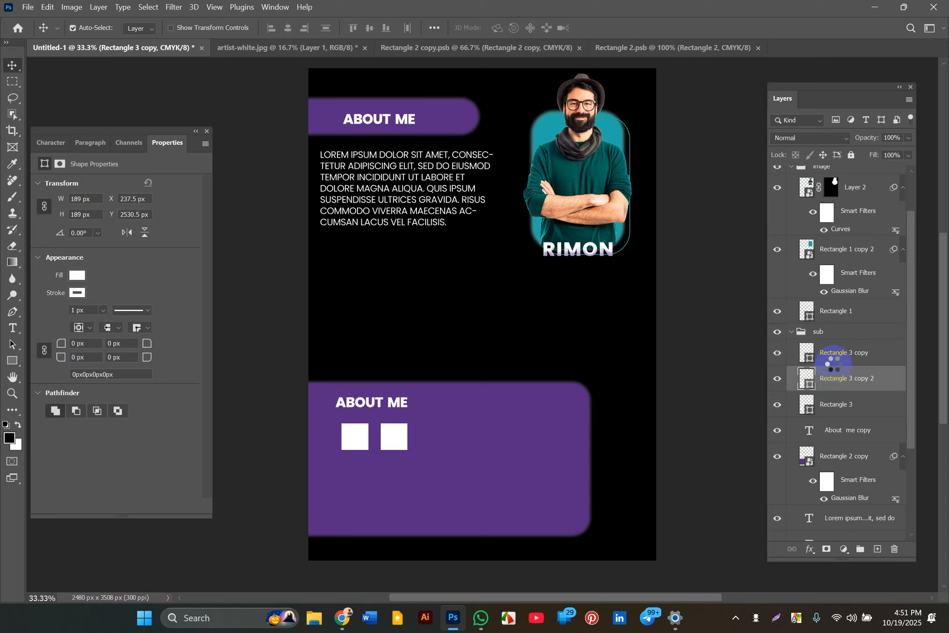
{"action": "left_click", "coordinate": [831, 358], "text": "shift"}
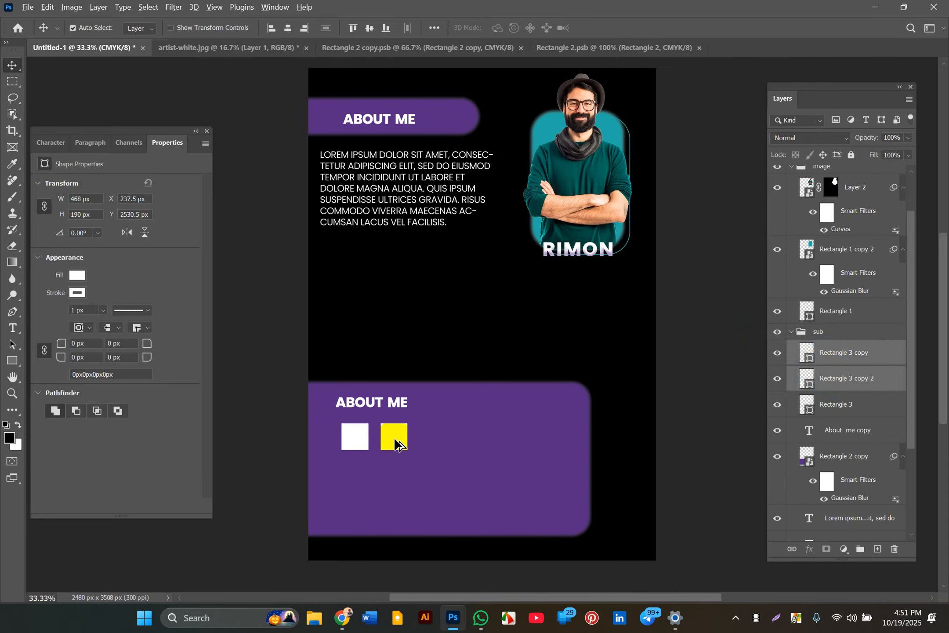
{"action": "left_click_drag", "start_coordinate": [394, 437], "coordinate": [392, 476]}
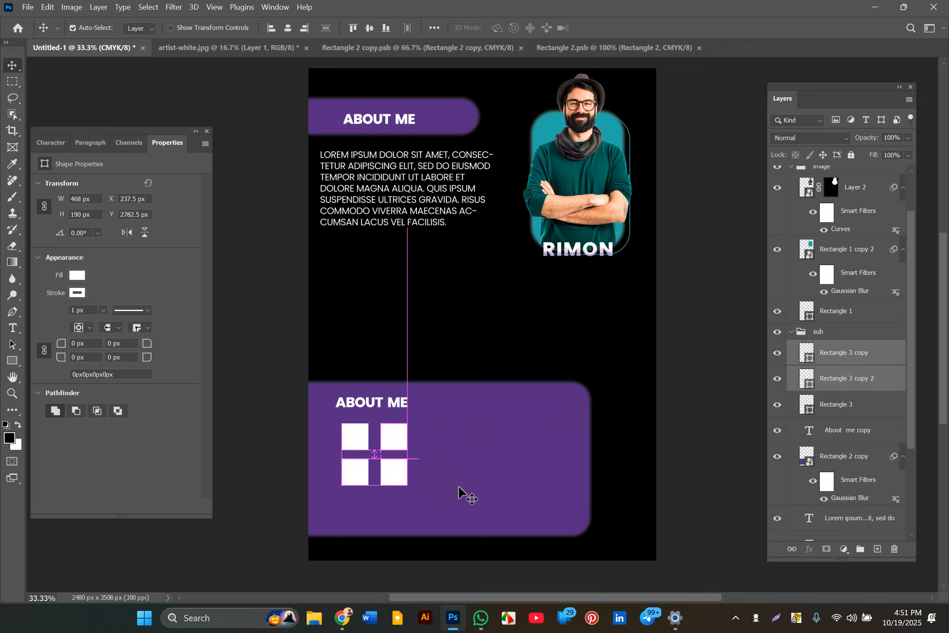
Nudge the upper-right white square horizontally towards the upper-left square to about X 503.5 px.
{"action": "left_click", "coordinate": [424, 464]}
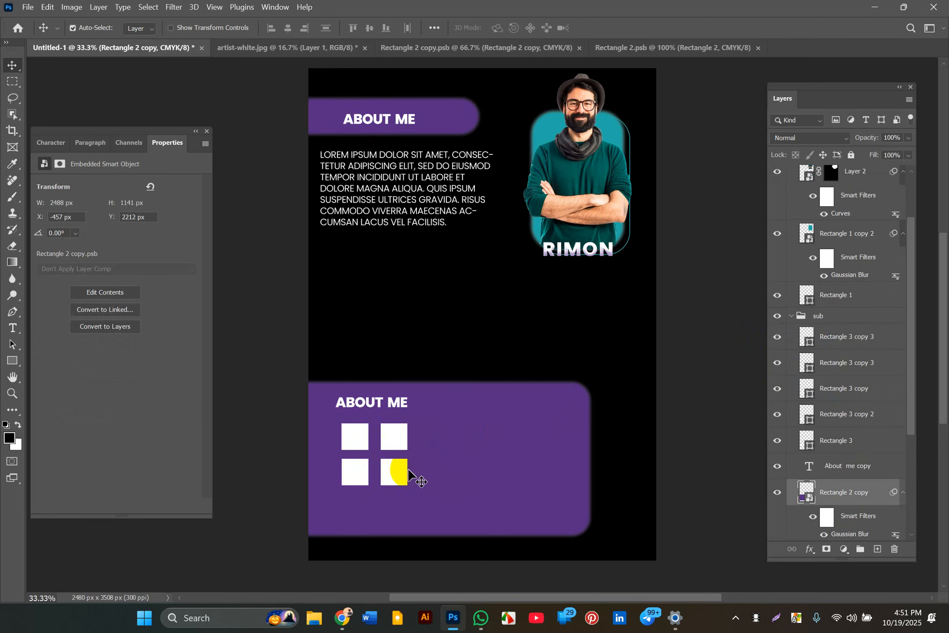
{"action": "left_click", "coordinate": [401, 461]}
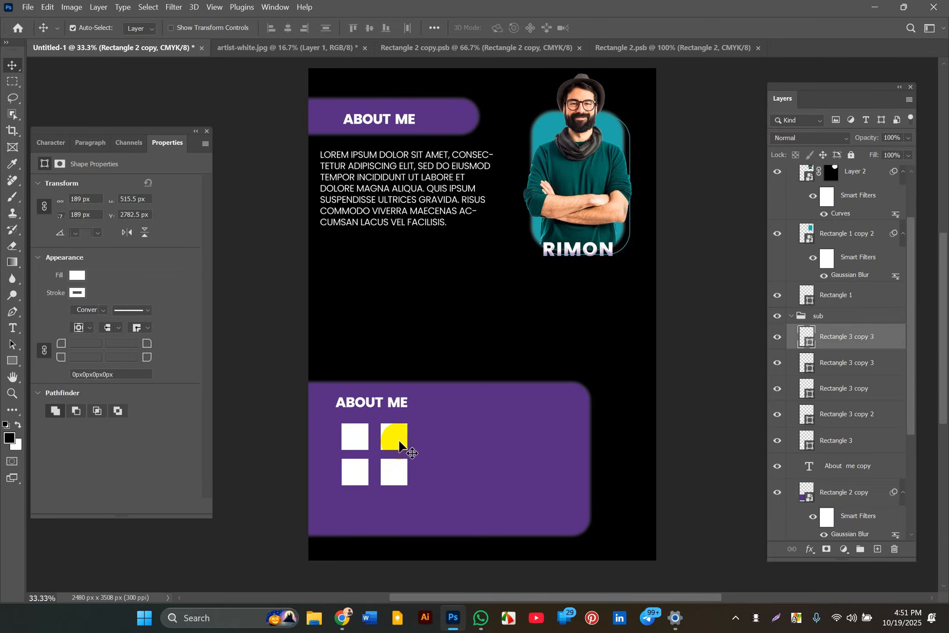
{"action": "left_click", "coordinate": [398, 439]}
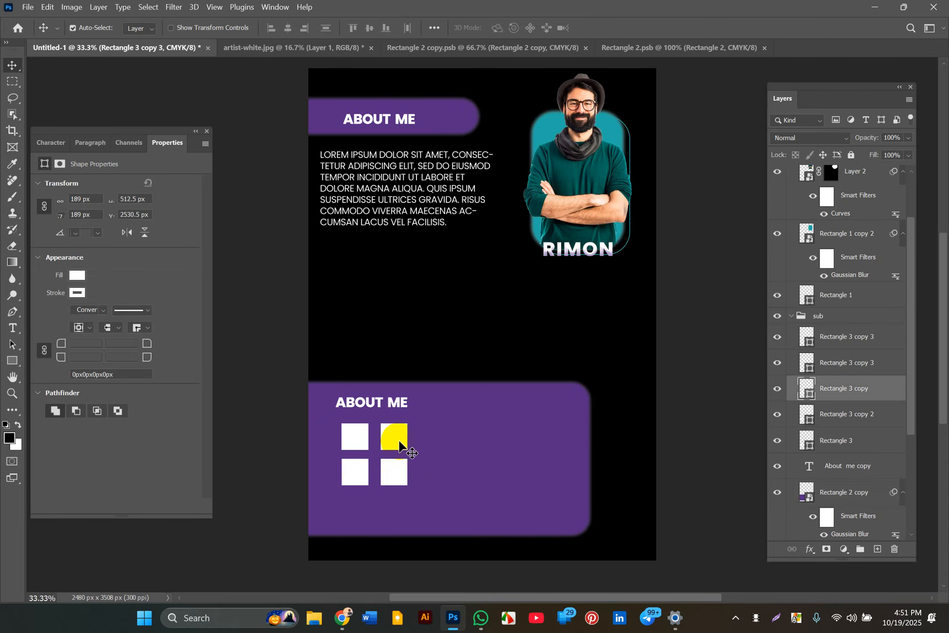
{"action": "key", "text": "Left"}
{"action": "key", "text": "Left"}
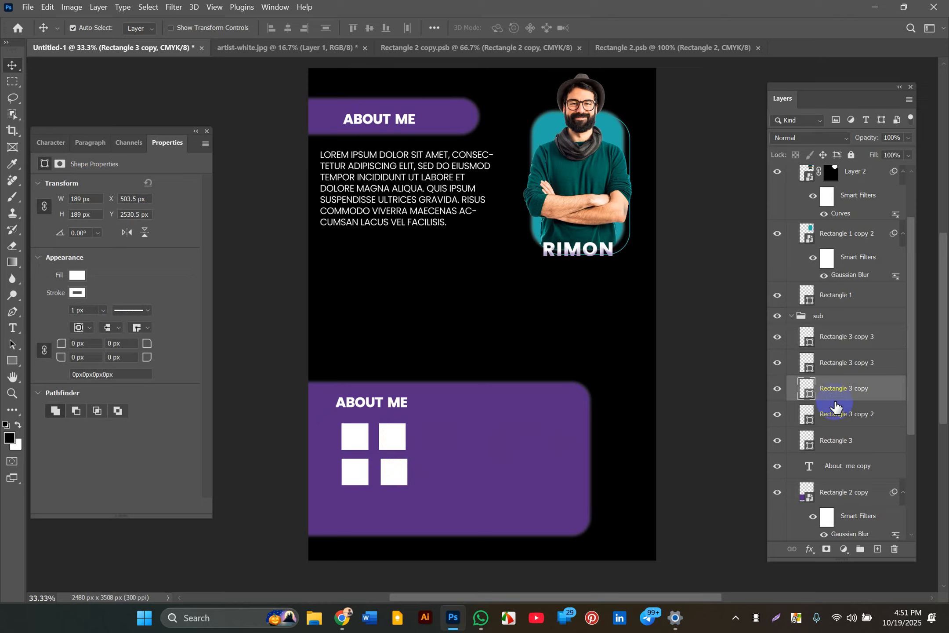
Delete the upper-right square and both lower squares, keeping only the upper-left white square.
{"action": "key", "text": "Delete"}
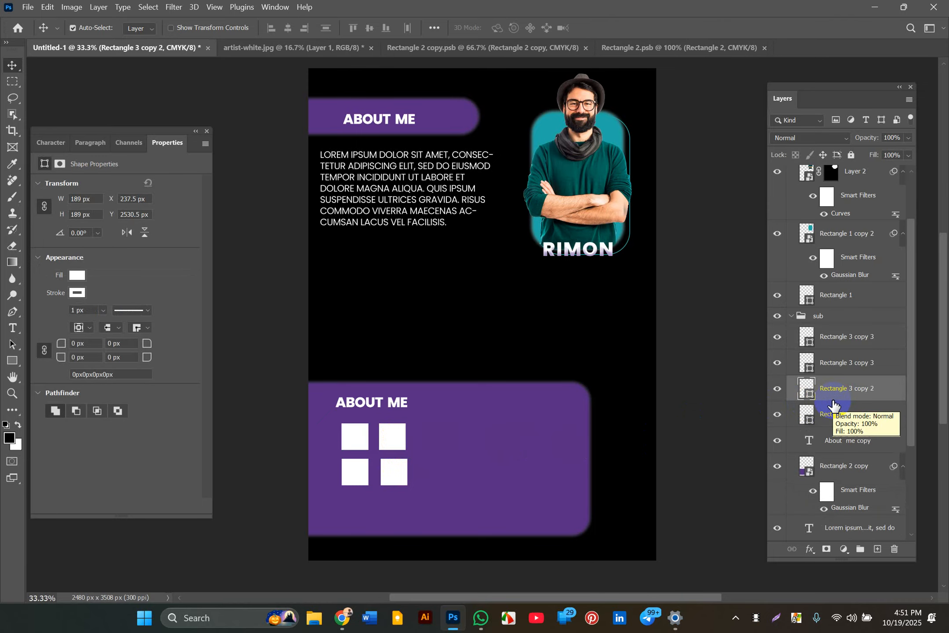
{"action": "key", "text": "Delete"}
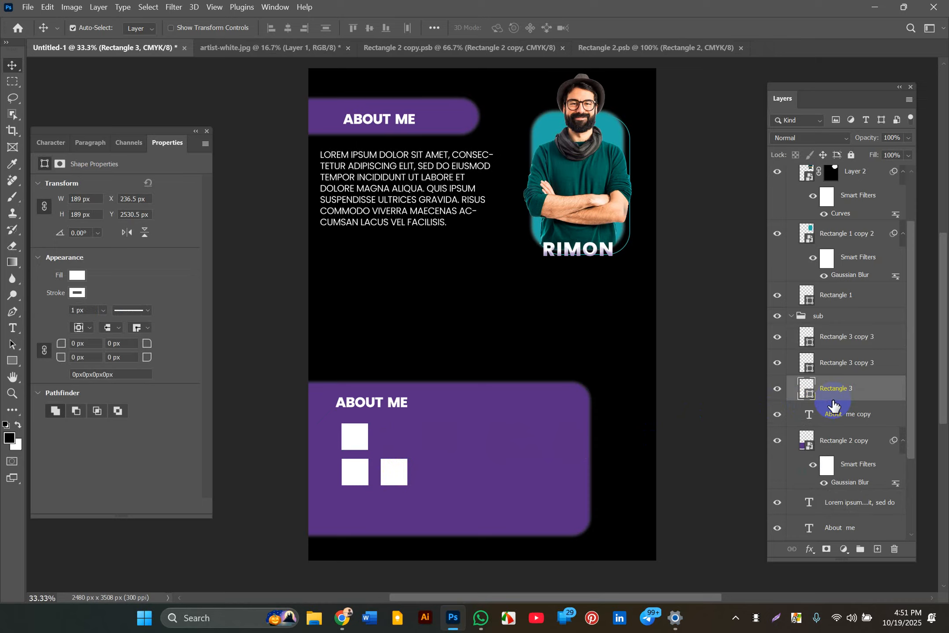
{"action": "left_click", "coordinate": [827, 362]}
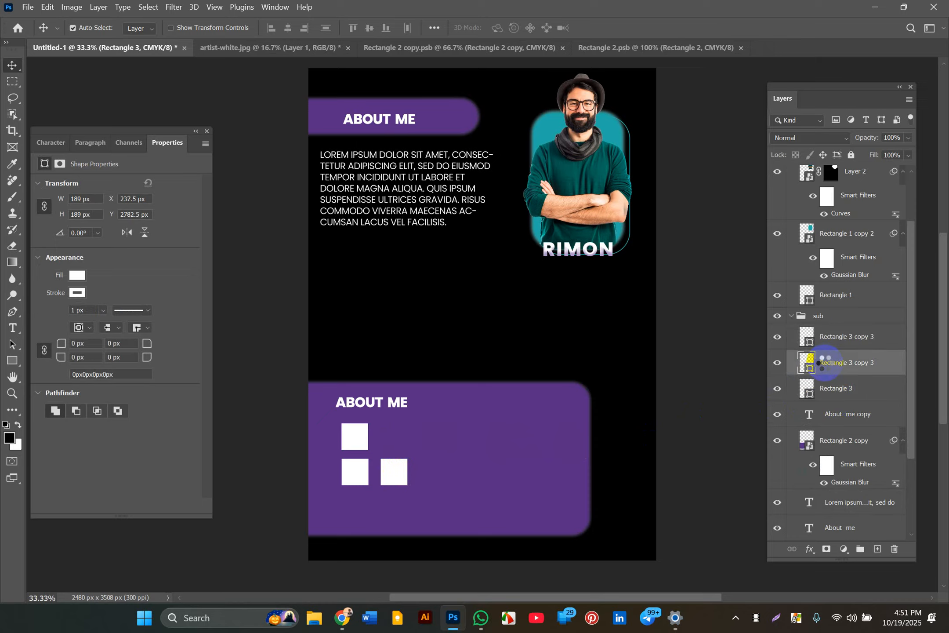
{"action": "key", "text": "ctrl+z"}
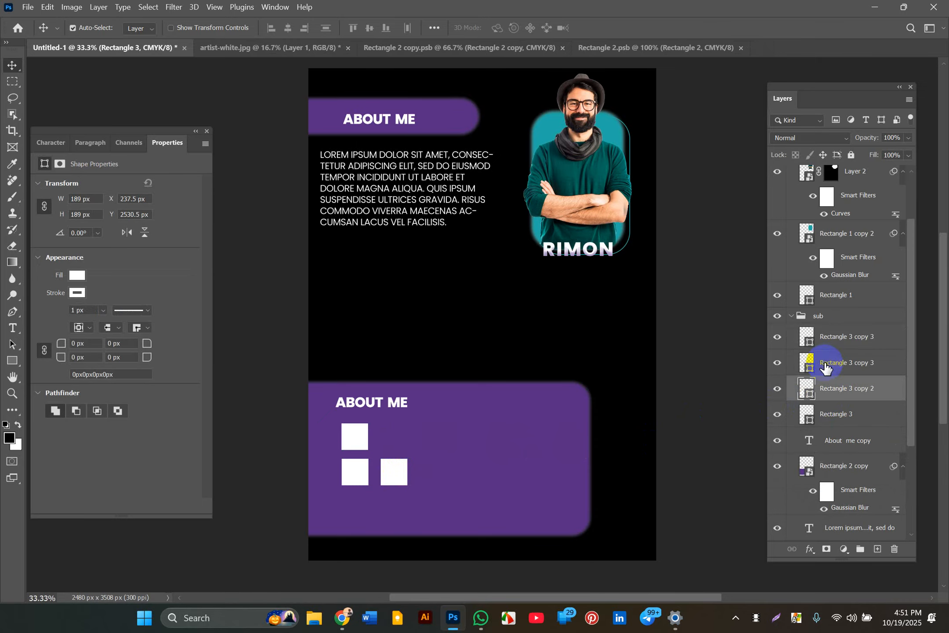
{"action": "left_click", "coordinate": [831, 336]}
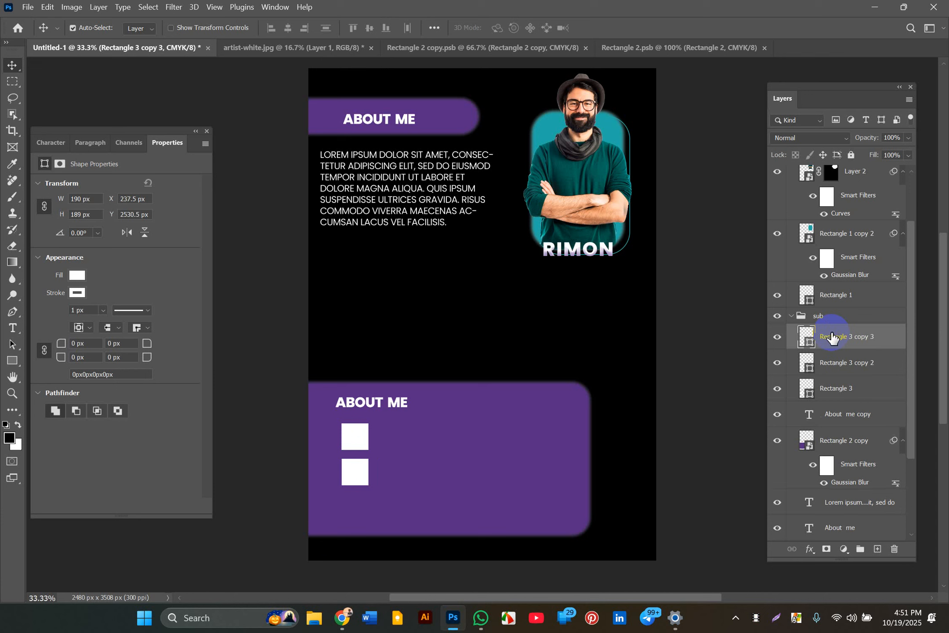
{"action": "key", "text": "Delete"}
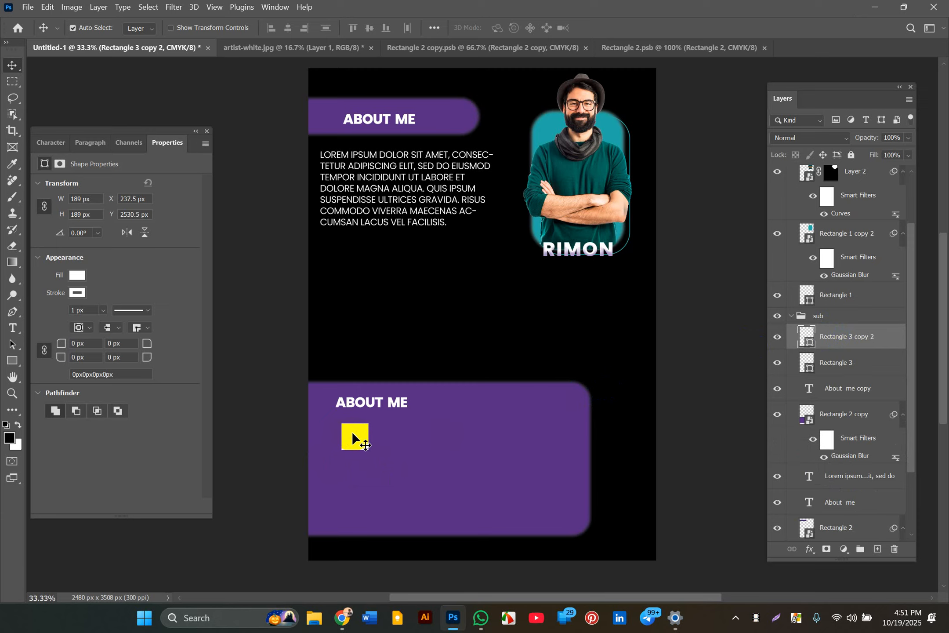
Build a tight two-by-two grid by duplicating the white square at X 448.5 px and the resulting pair below at Y 2752.5 px.
{"action": "left_click_drag", "start_coordinate": [355, 438], "coordinate": [390, 446]}
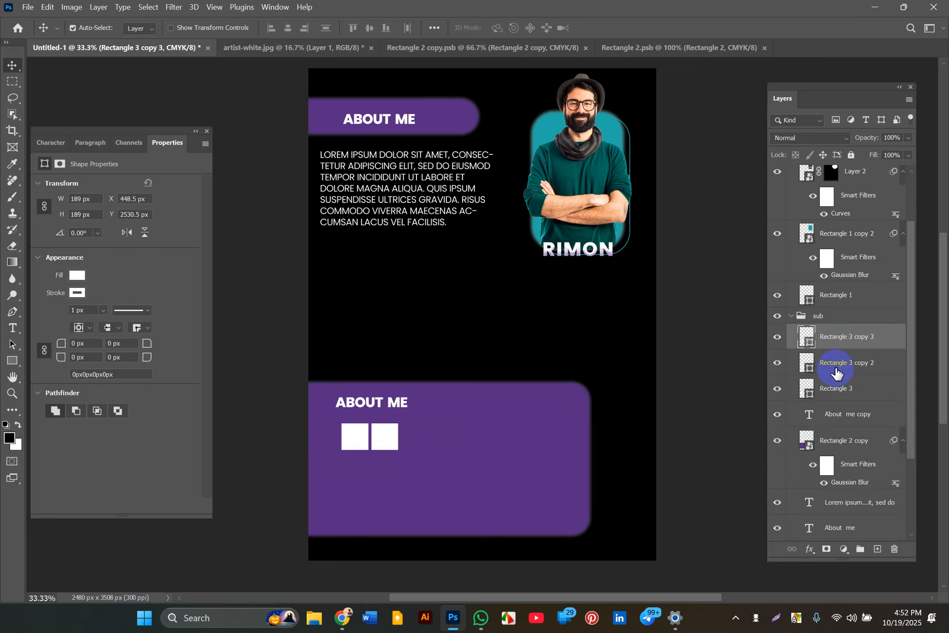
{"action": "left_click", "coordinate": [827, 376], "text": "shift"}
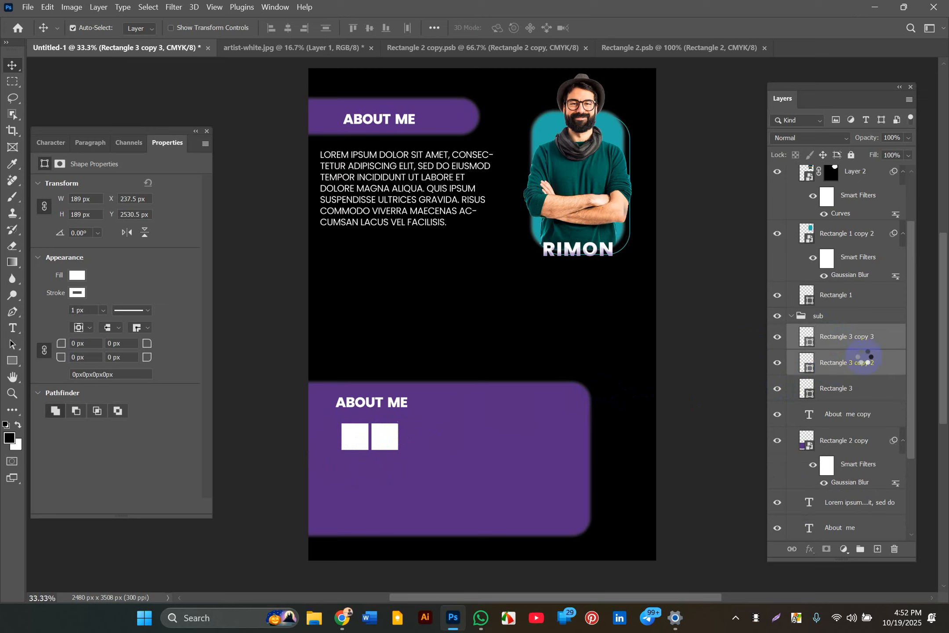
{"action": "left_click_drag", "start_coordinate": [379, 433], "coordinate": [378, 473]}
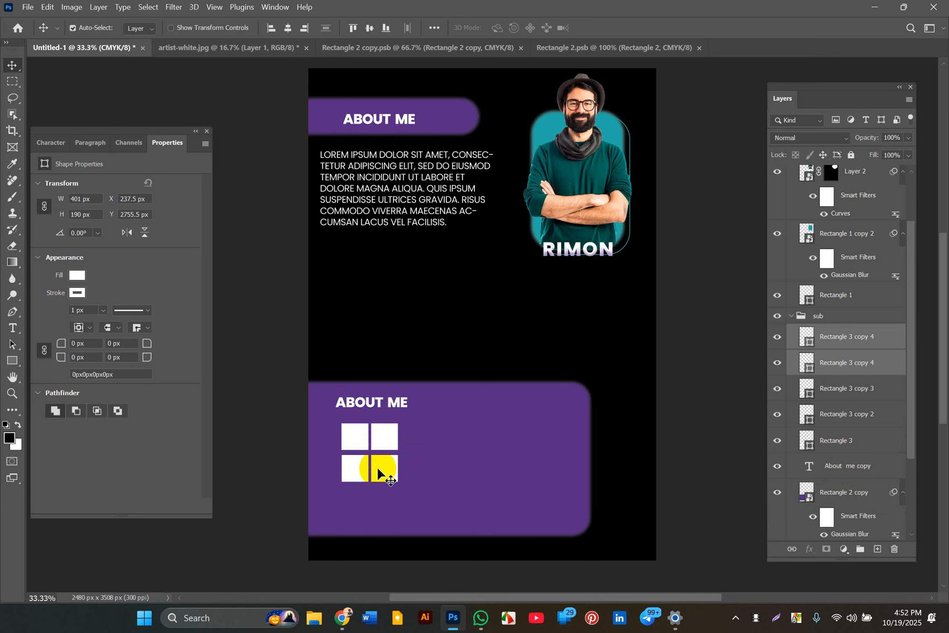
{"action": "left_click_drag", "start_coordinate": [377, 467], "coordinate": [377, 465]}
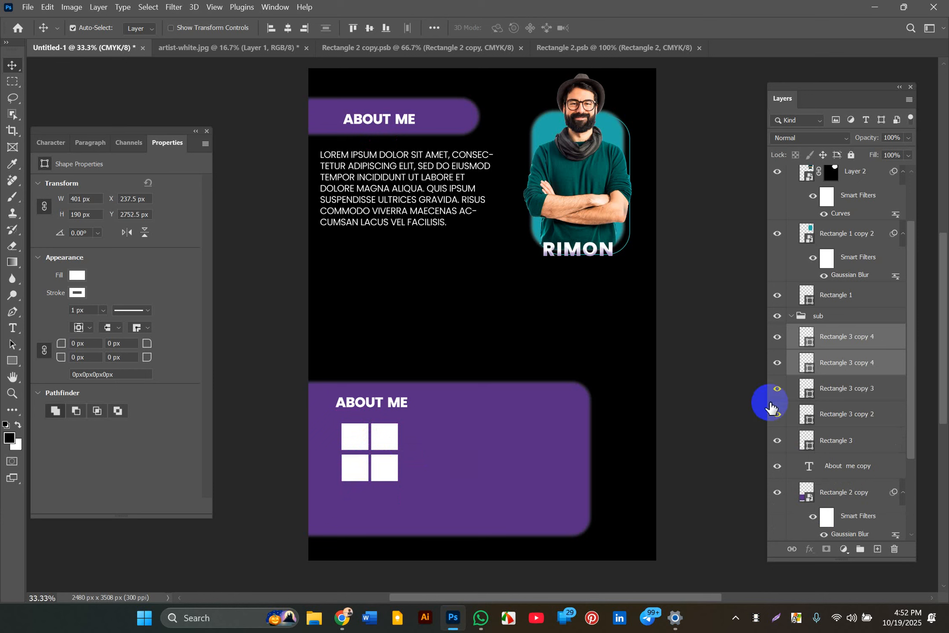
{"action": "left_click", "coordinate": [844, 413]}
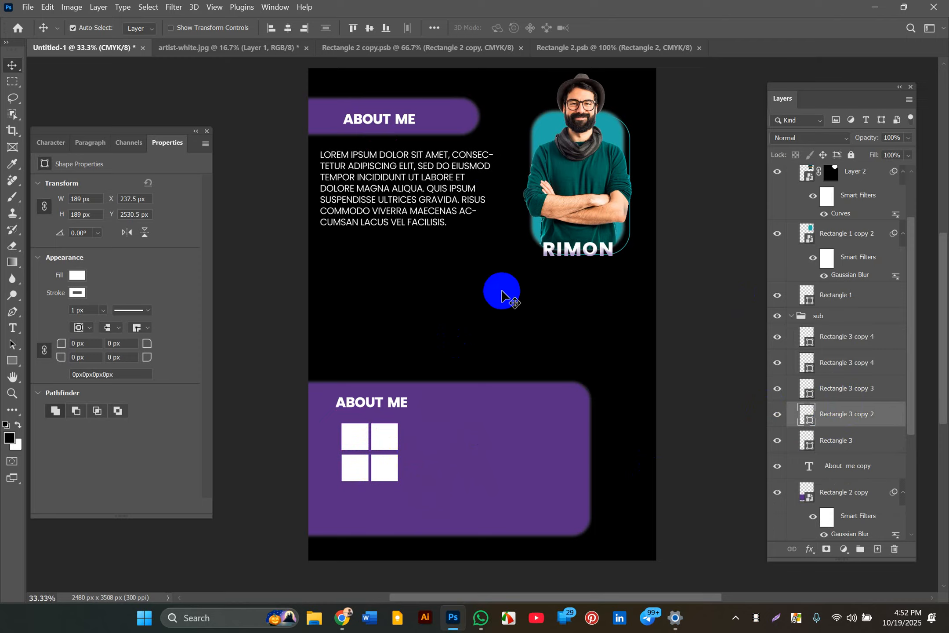
{"action": "left_click", "coordinate": [355, 432]}
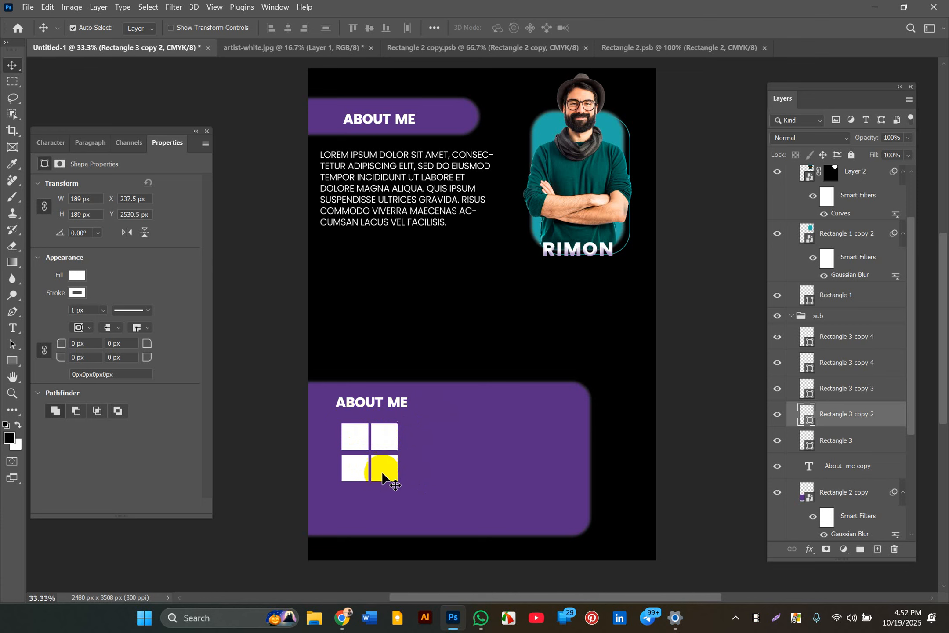
Duplicate the lorem ipsum paragraph onto the lower purple panel beside the squares and bring the copy to the front.
{"action": "left_click", "coordinate": [401, 178]}
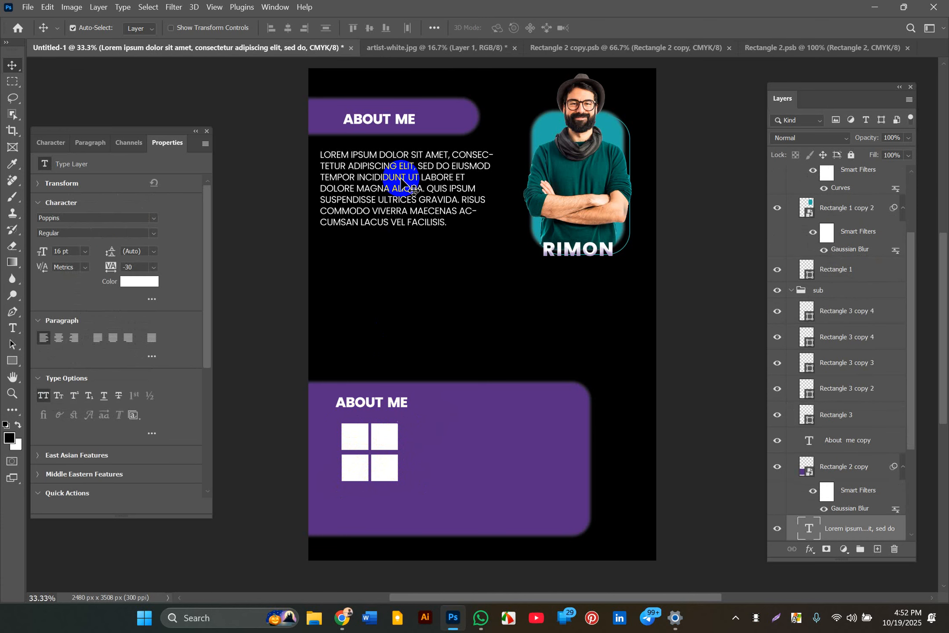
{"action": "left_click_drag", "start_coordinate": [405, 198], "coordinate": [511, 480]}
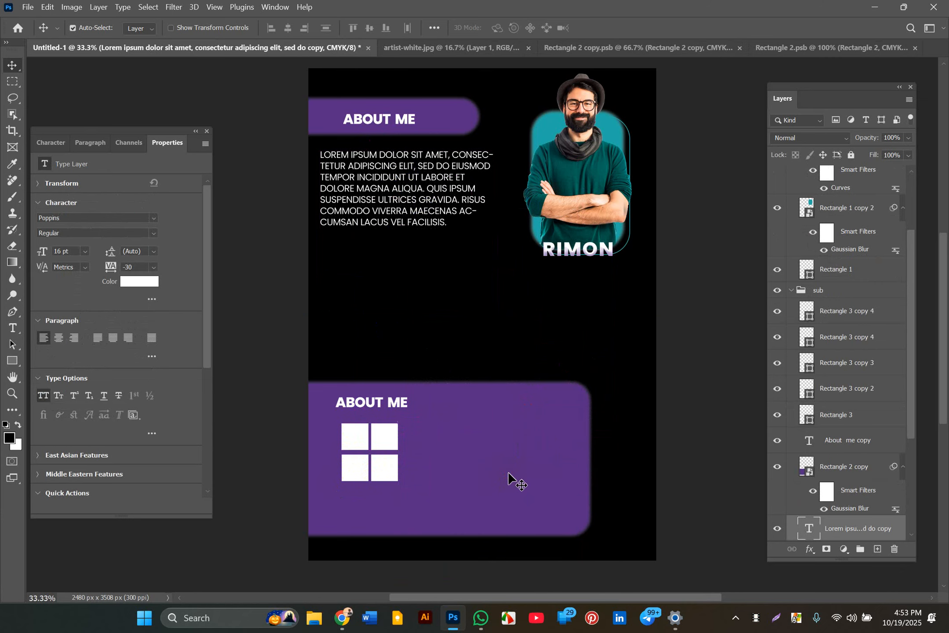
{"action": "key", "text": "ctrl+shift+bracketright"}
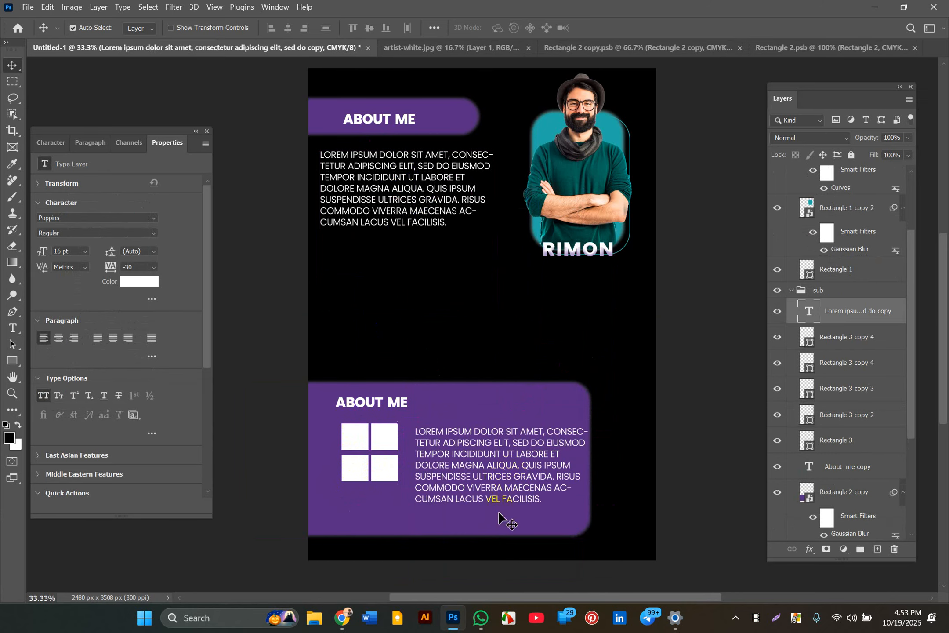
{"action": "left_click_drag", "start_coordinate": [469, 462], "coordinate": [486, 479]}
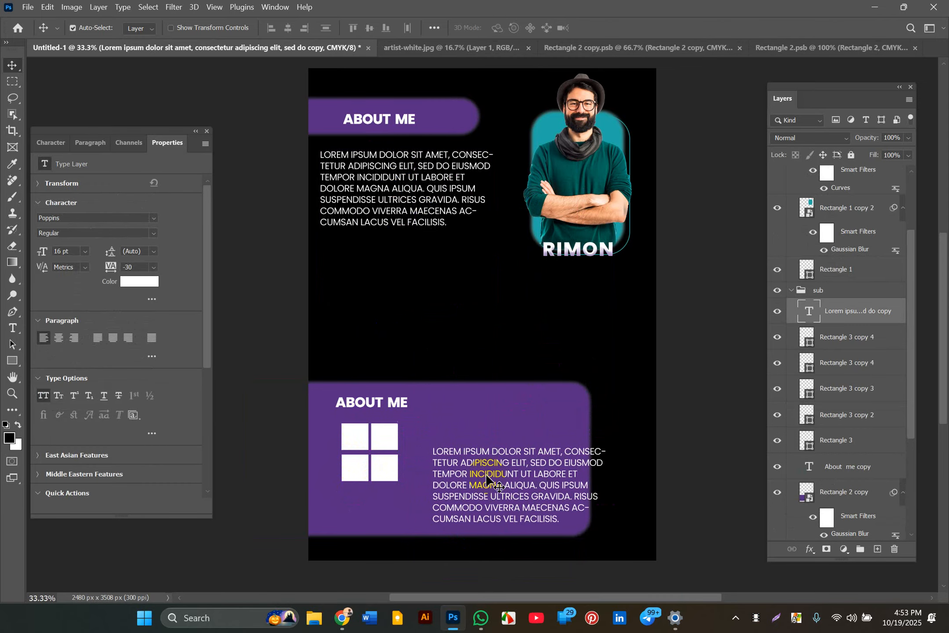
Scale the copied paragraph to about 76% and position it beside the lower ABOUT ME heading, inside the purple panel.
{"action": "key", "text": "ctrl+t"}
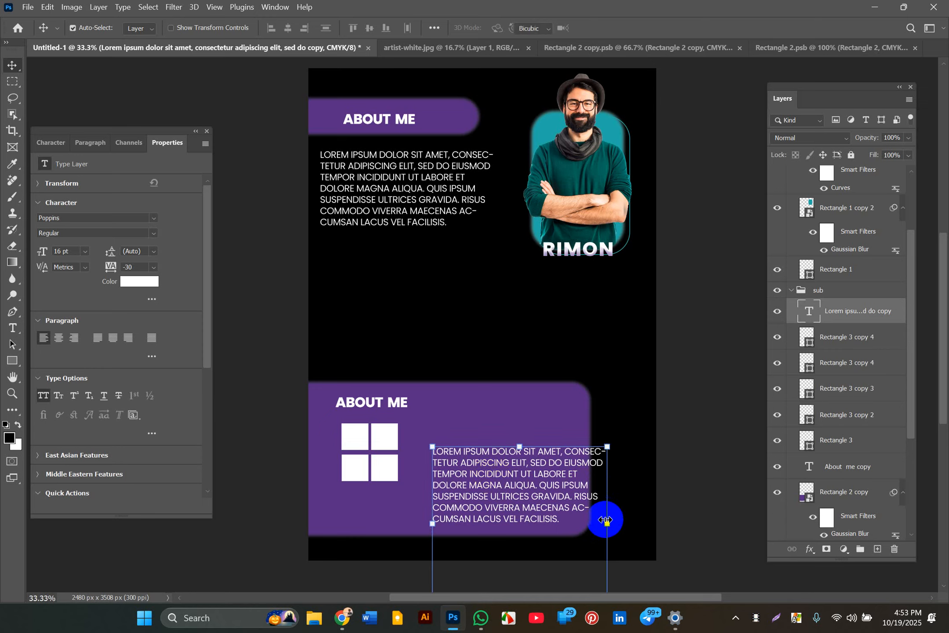
{"action": "left_click_drag", "start_coordinate": [609, 523], "coordinate": [567, 523]}
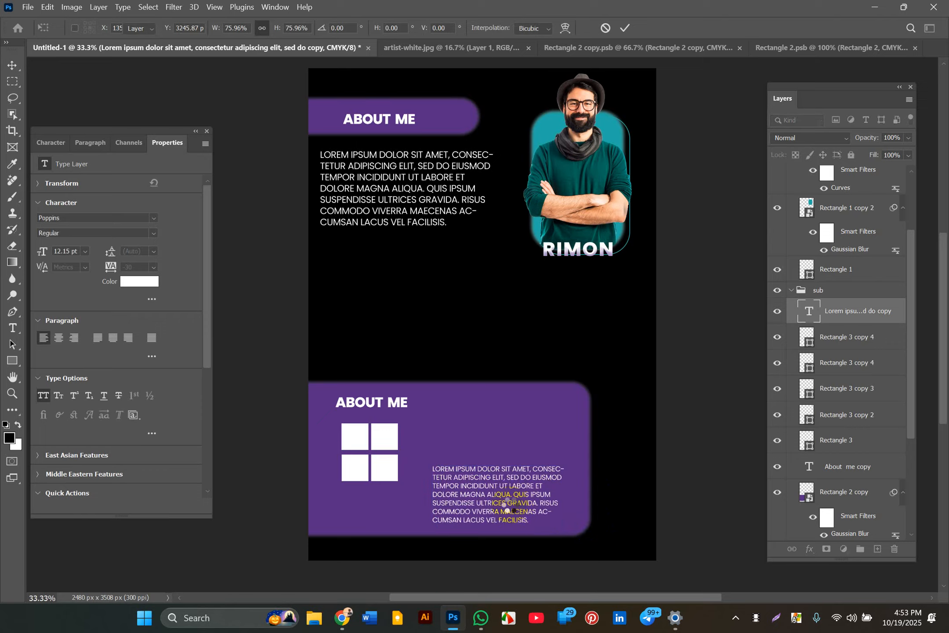
{"action": "double_click", "coordinate": [460, 502]}
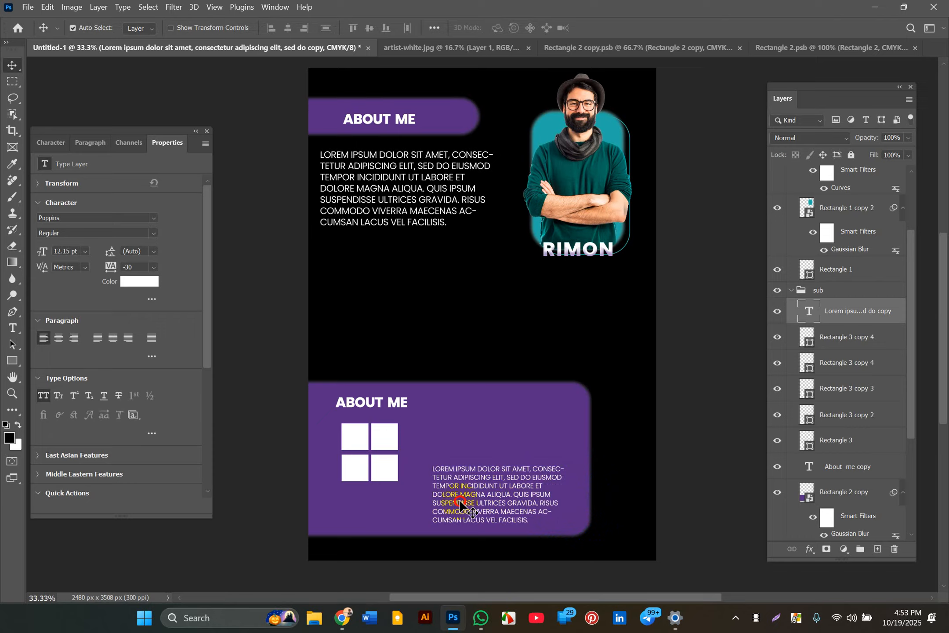
{"action": "left_click_drag", "start_coordinate": [461, 502], "coordinate": [471, 435]}
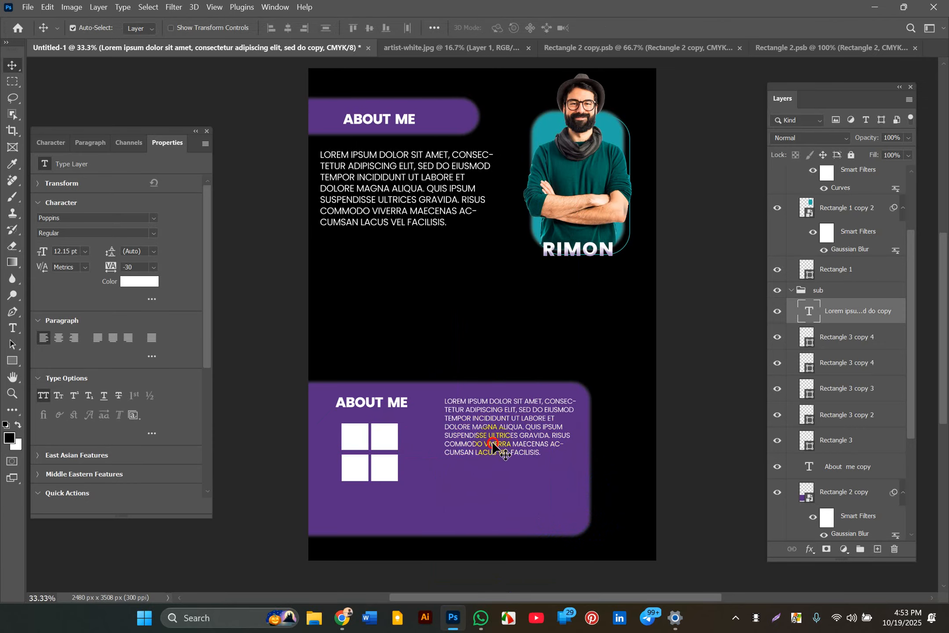
Draw a horizontal rectangle about 718 px wide and 100 px high below the copied paragraph on the purple panel.
{"action": "left_click", "coordinate": [482, 492]}
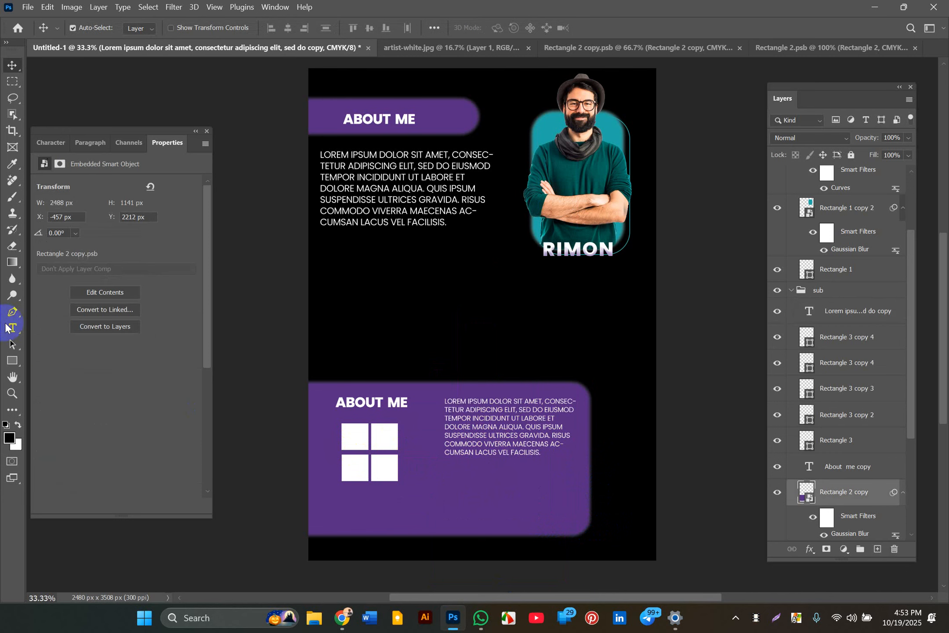
{"action": "left_click", "coordinate": [13, 363]}
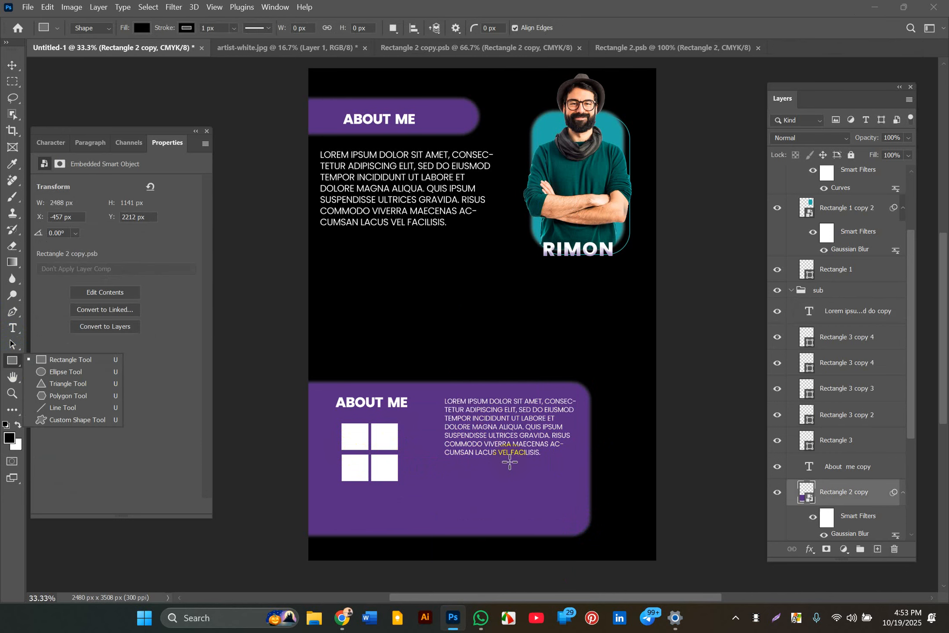
{"action": "left_click_drag", "start_coordinate": [459, 469], "coordinate": [560, 482]}
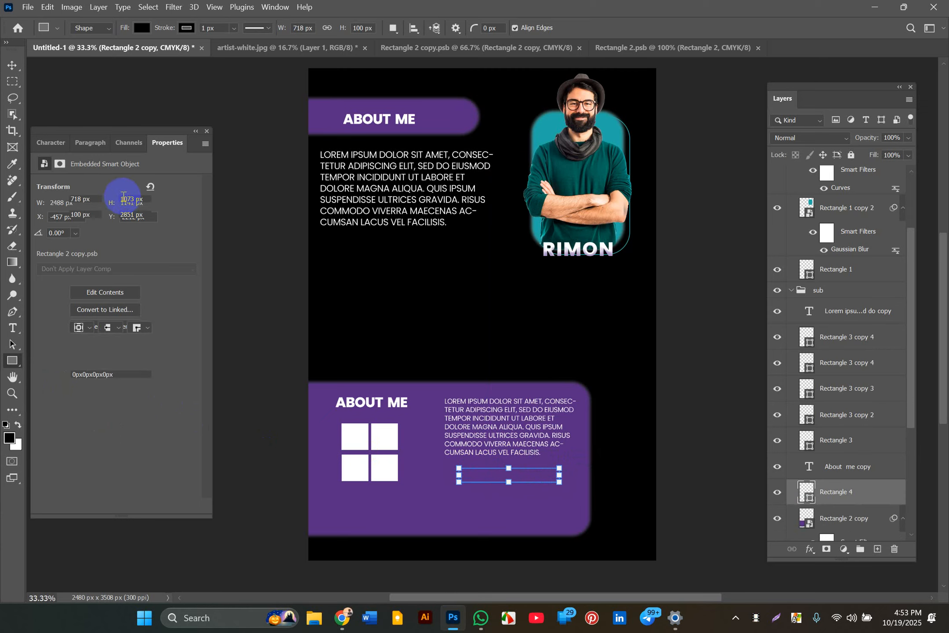
Give the rectangle below the copied paragraph a white stroke and no fill.
{"action": "left_click", "coordinate": [78, 293]}
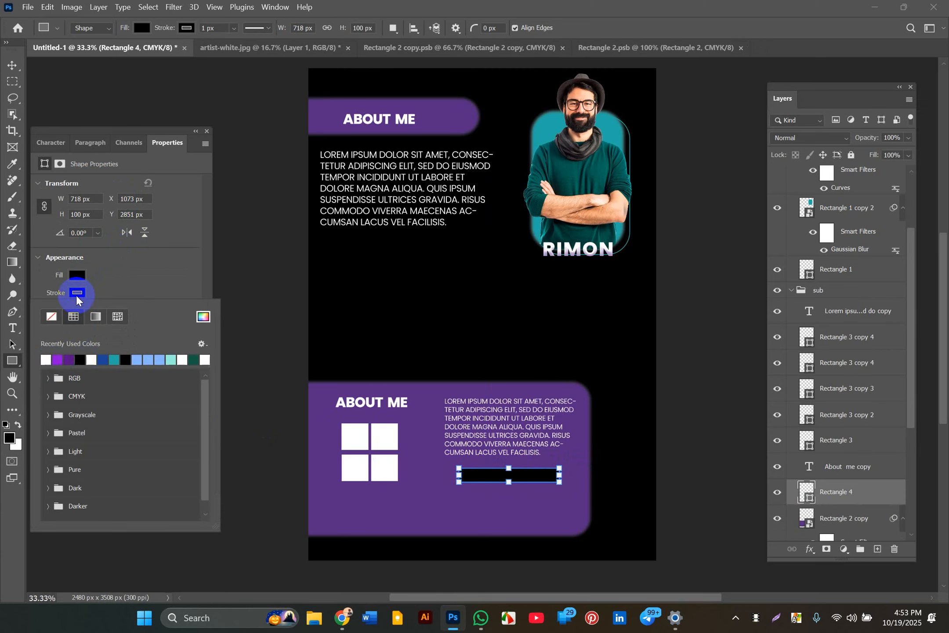
{"action": "left_click", "coordinate": [46, 360]}
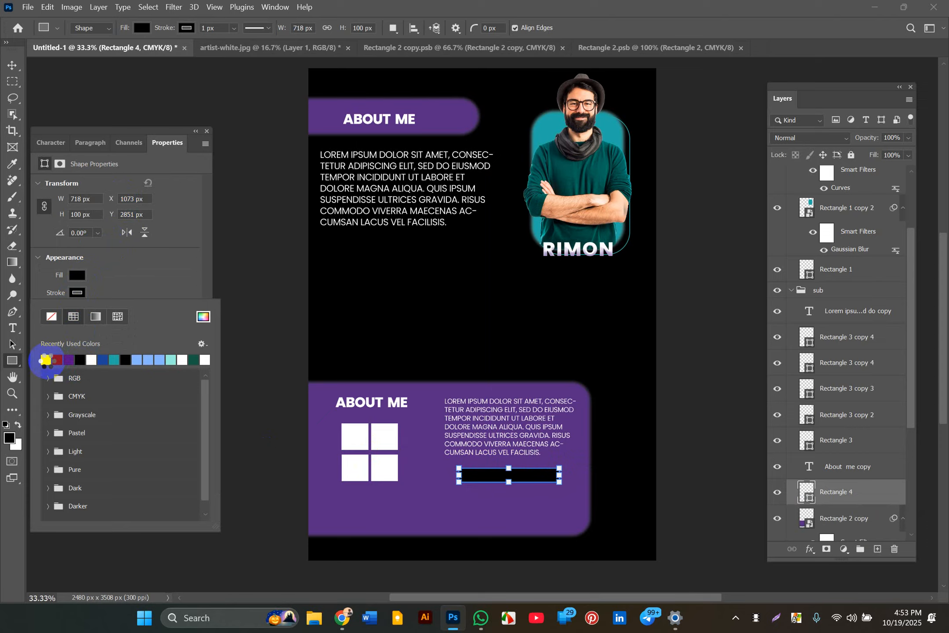
{"action": "left_click", "coordinate": [51, 317]}
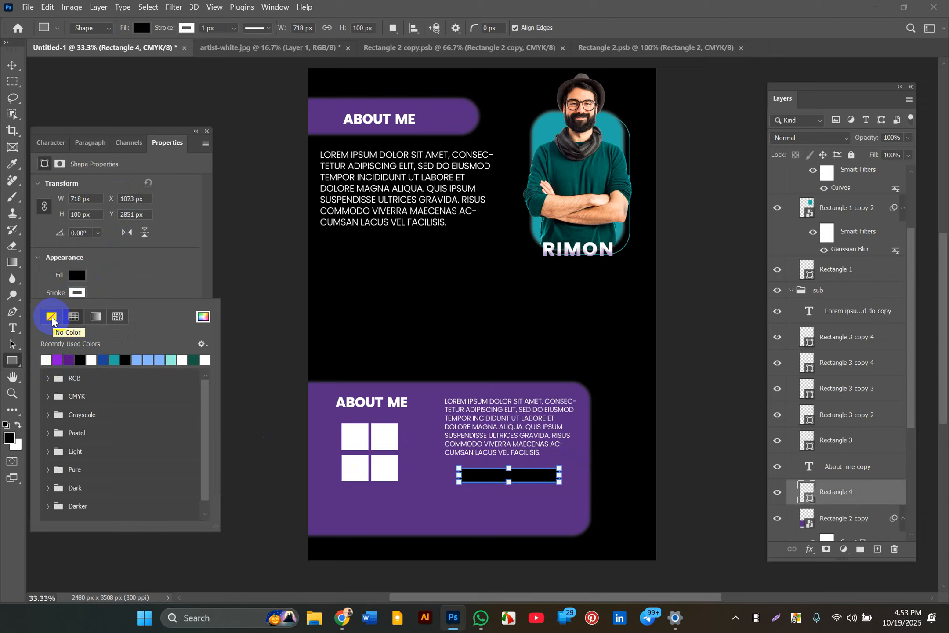
{"action": "left_click", "coordinate": [79, 275]}
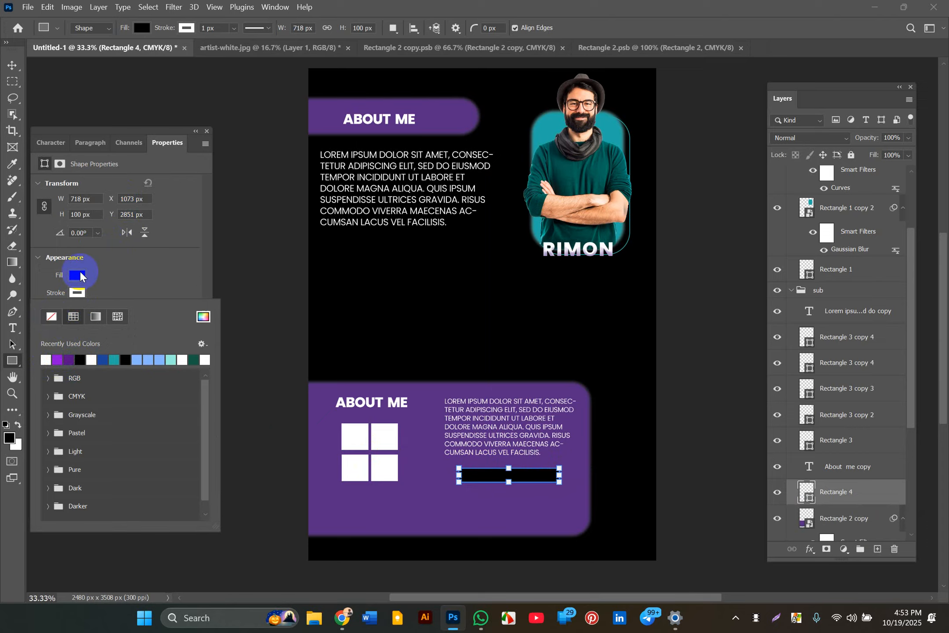
{"action": "left_click", "coordinate": [79, 275]}
{"action": "left_click", "coordinate": [79, 275]}
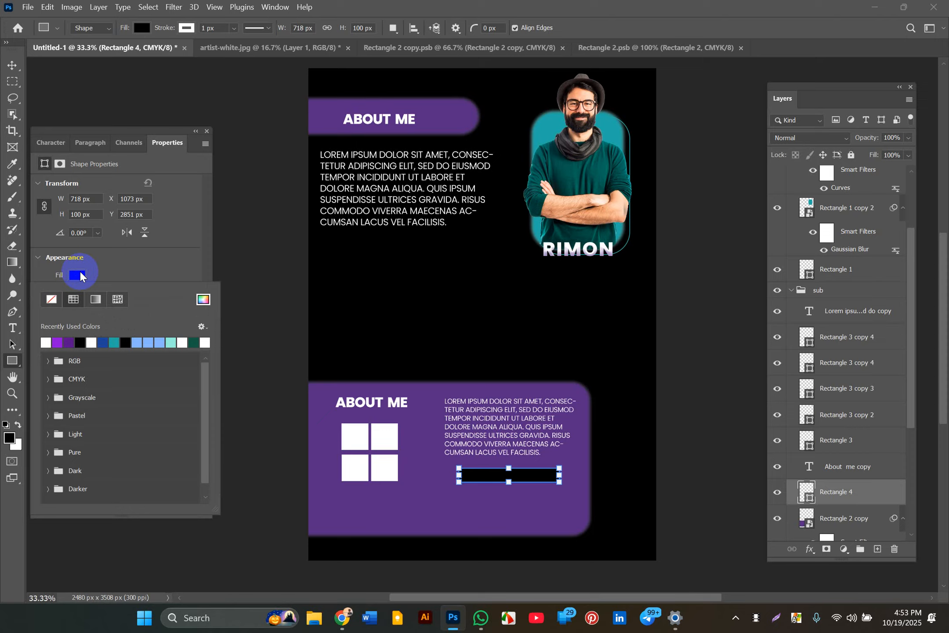
{"action": "left_click", "coordinate": [50, 300]}
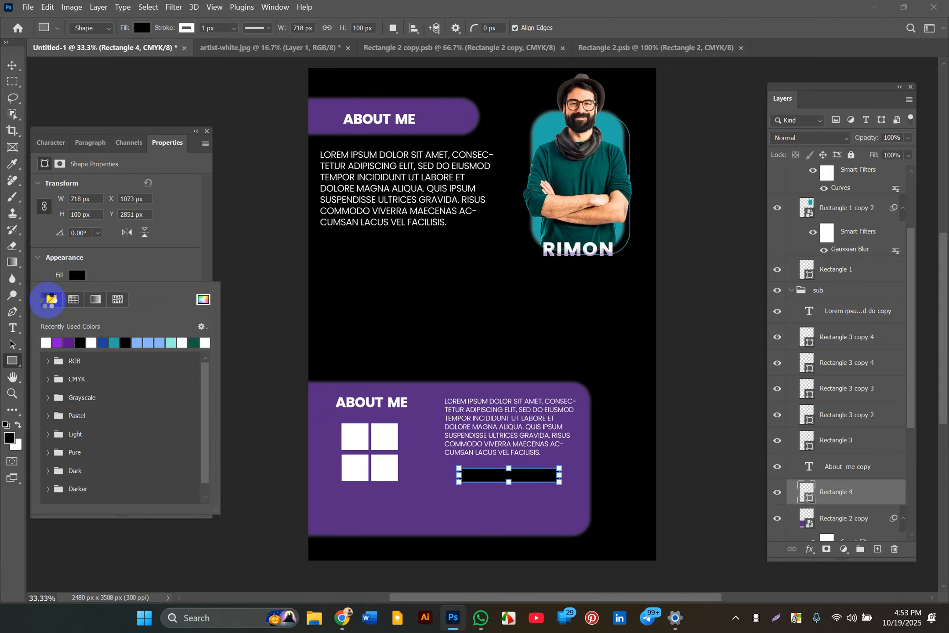
{"action": "left_click", "coordinate": [14, 67]}
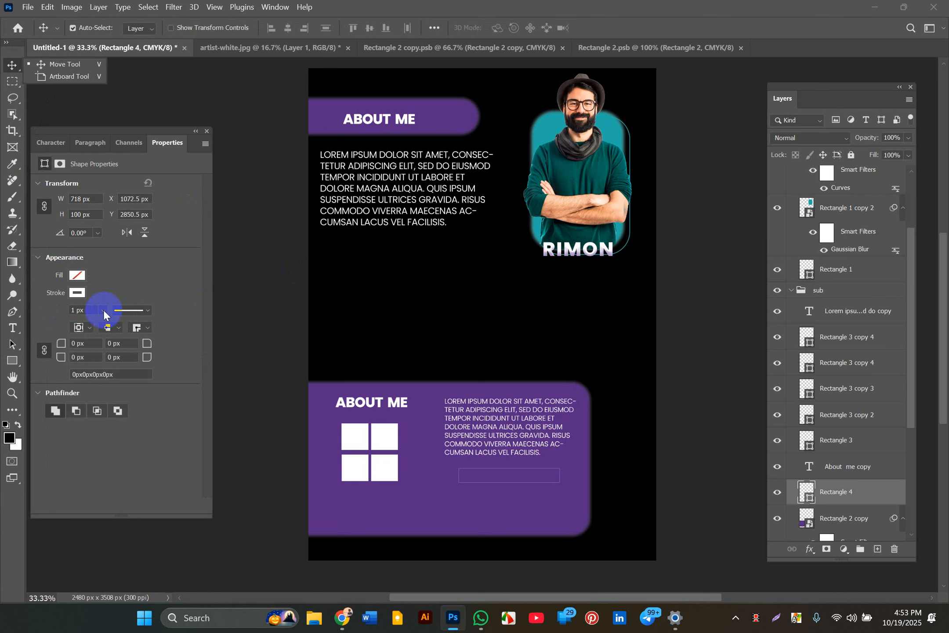
Thicken the bar outline's solid stroke to 1.96 px.
{"action": "left_click", "coordinate": [146, 310]}
{"action": "left_click", "coordinate": [148, 311]}
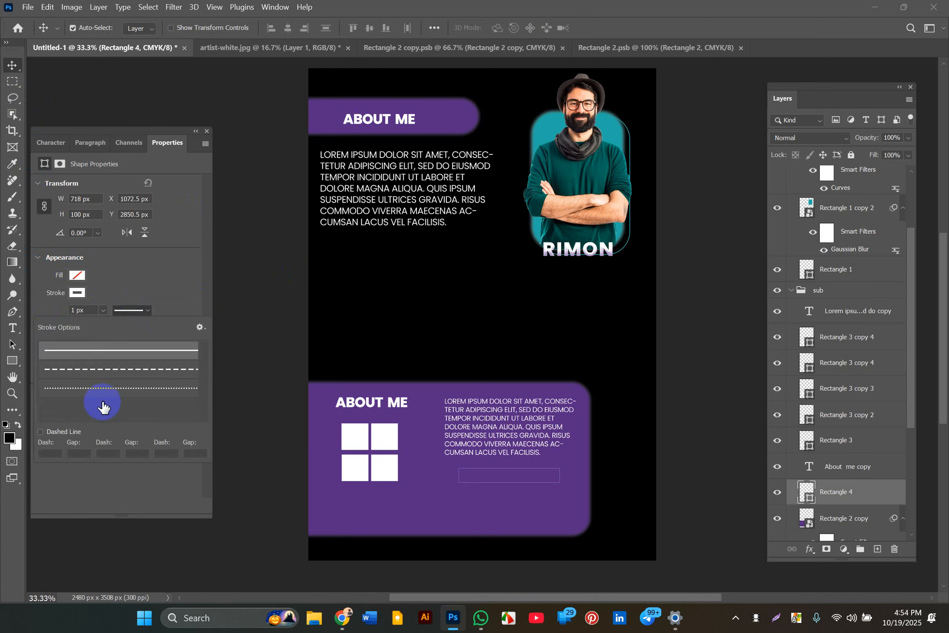
{"action": "left_click", "coordinate": [102, 311]}
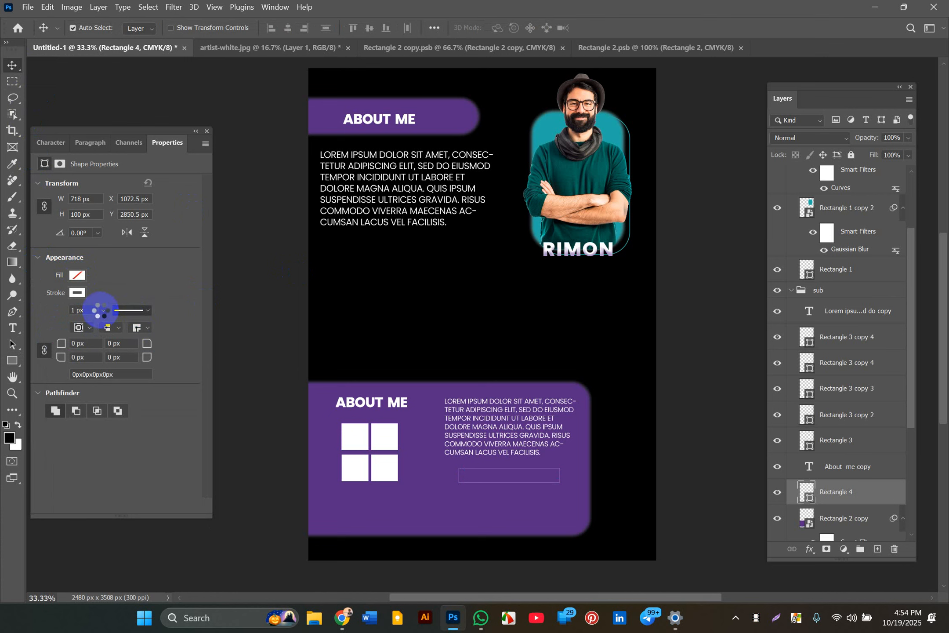
{"action": "left_click_drag", "start_coordinate": [100, 324], "coordinate": [112, 325]}
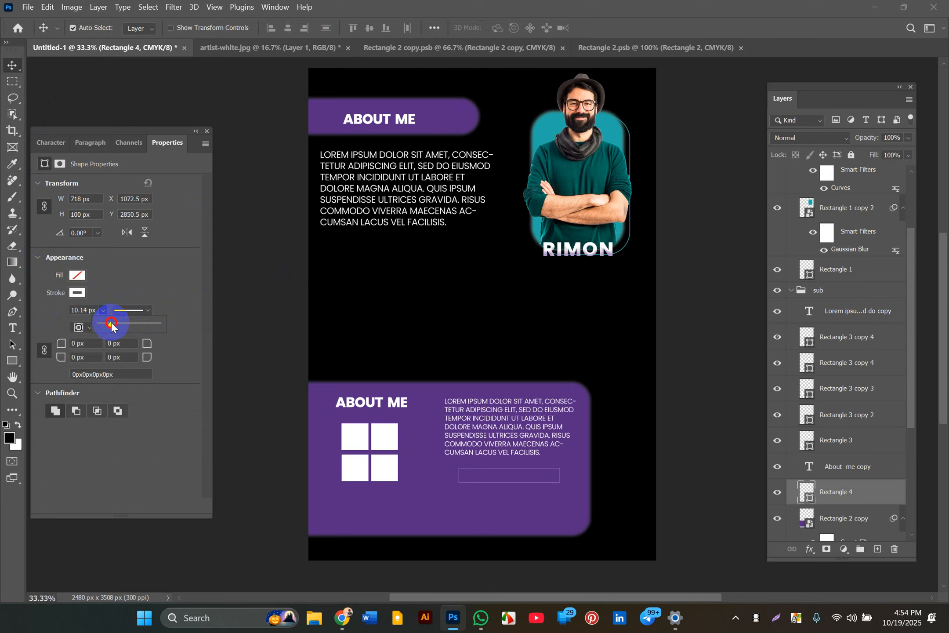
{"action": "left_click_drag", "start_coordinate": [111, 326], "coordinate": [109, 325]}
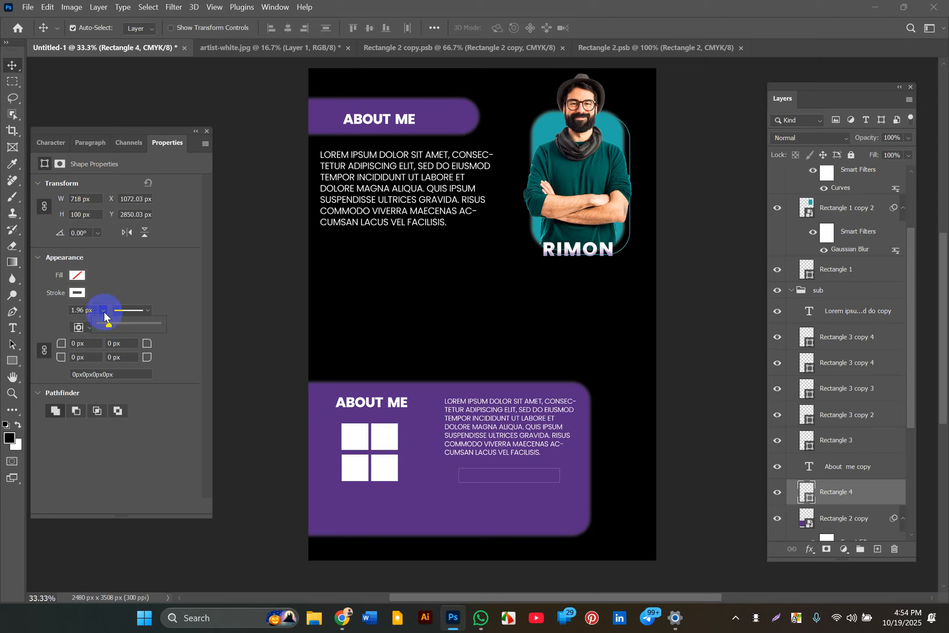
{"action": "left_click", "coordinate": [103, 310]}
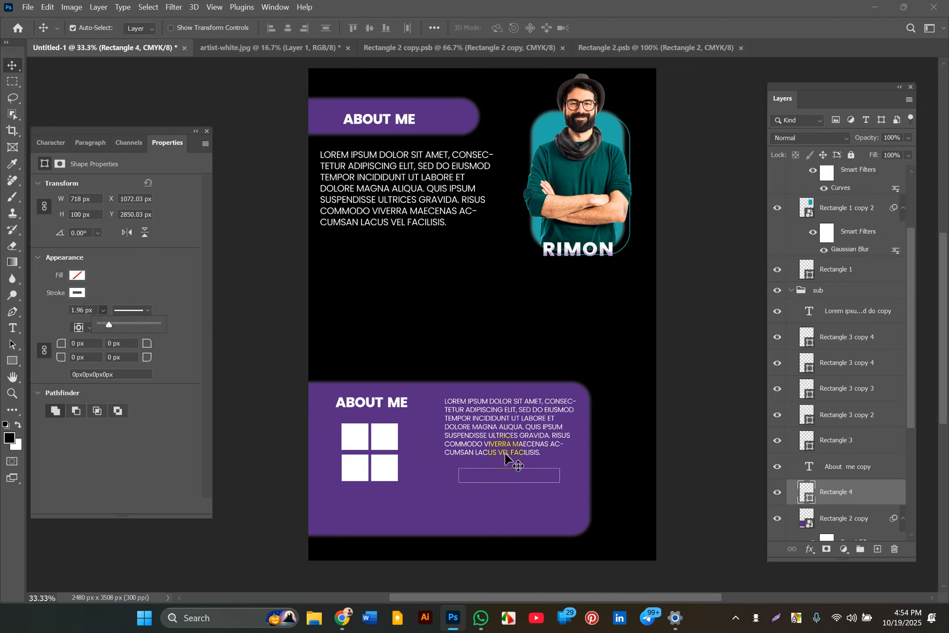
Duplicate the outlined bar and give the copy a solid white fill with no stroke.
{"action": "left_click", "coordinate": [824, 494]}
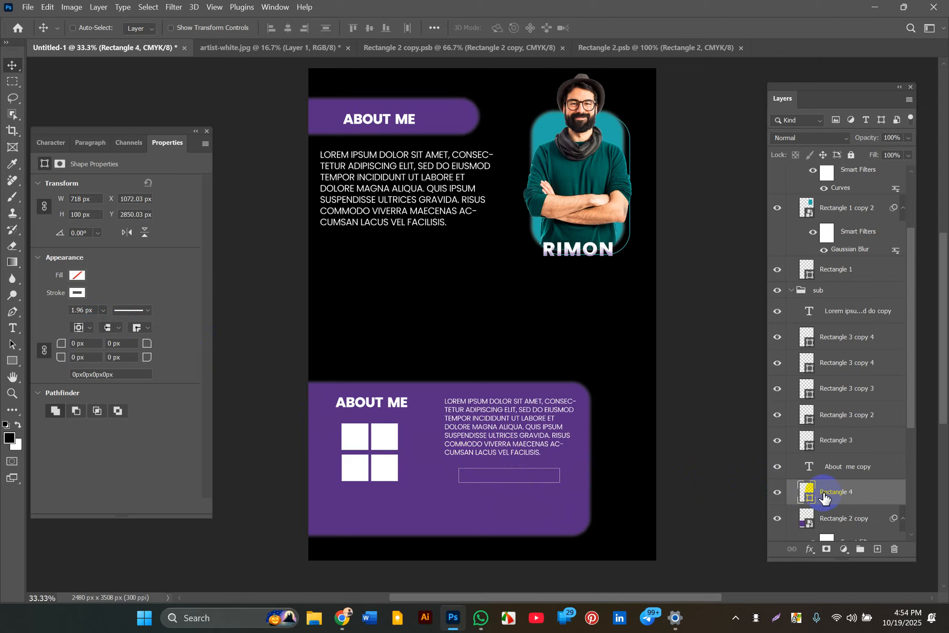
{"action": "key", "text": "ctrl+j"}
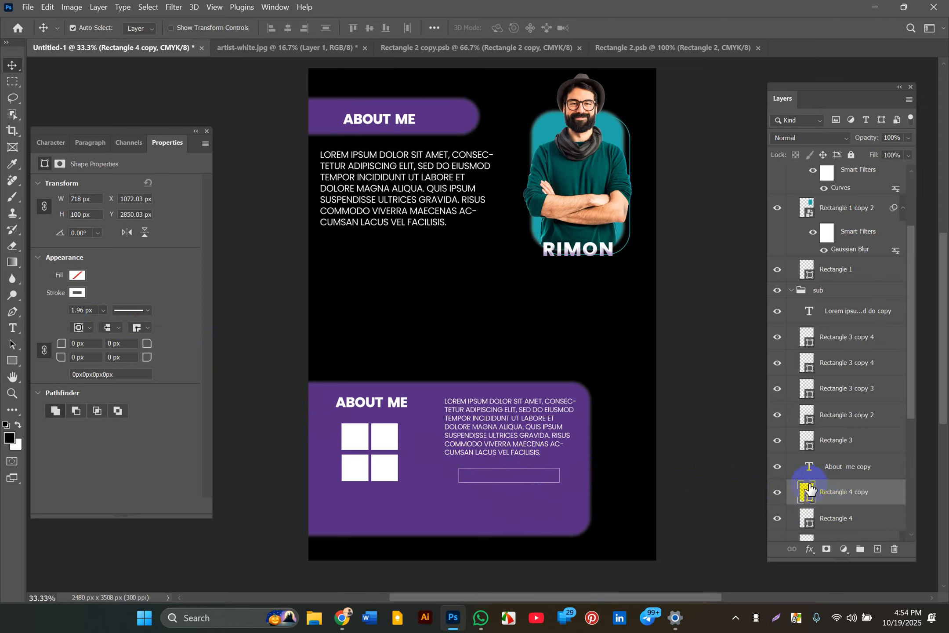
{"action": "left_click", "coordinate": [77, 292]}
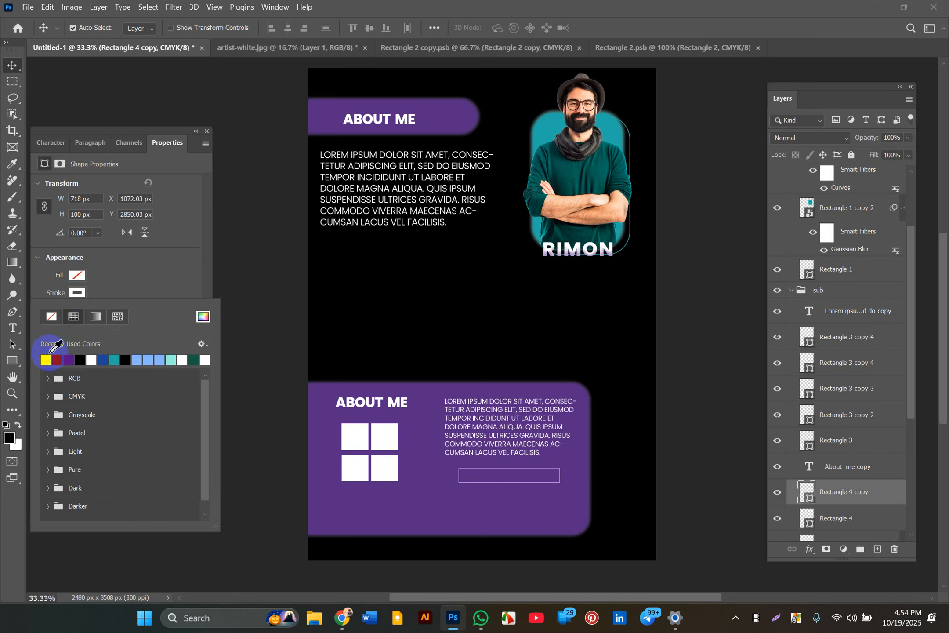
{"action": "left_click", "coordinate": [46, 359]}
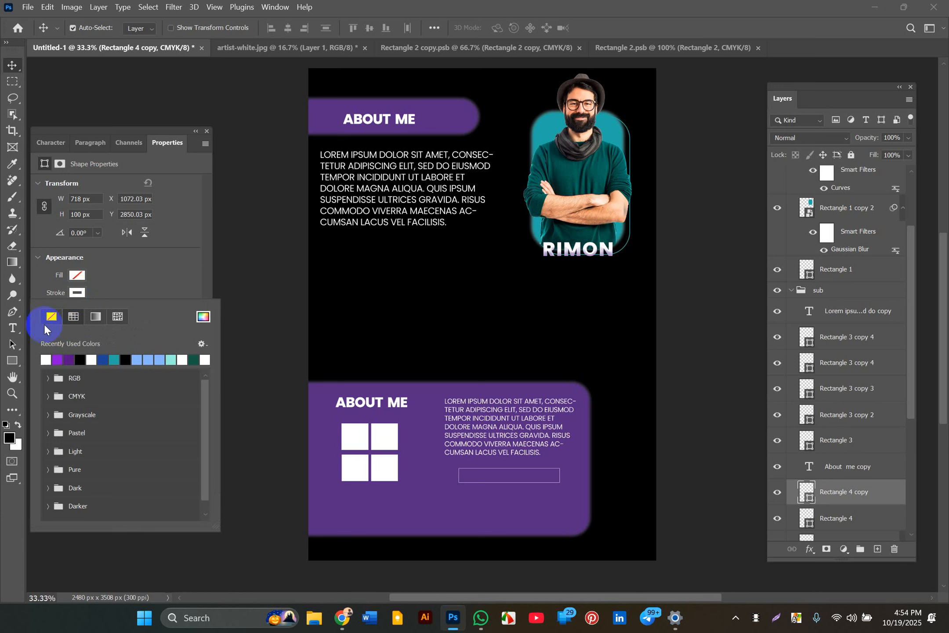
{"action": "left_click", "coordinate": [79, 276]}
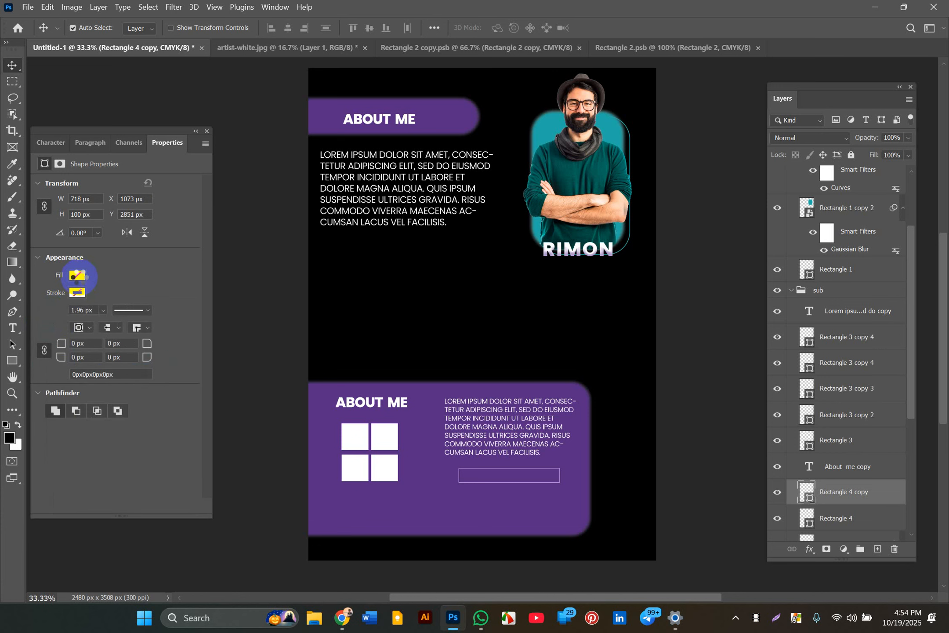
{"action": "left_click", "coordinate": [79, 276]}
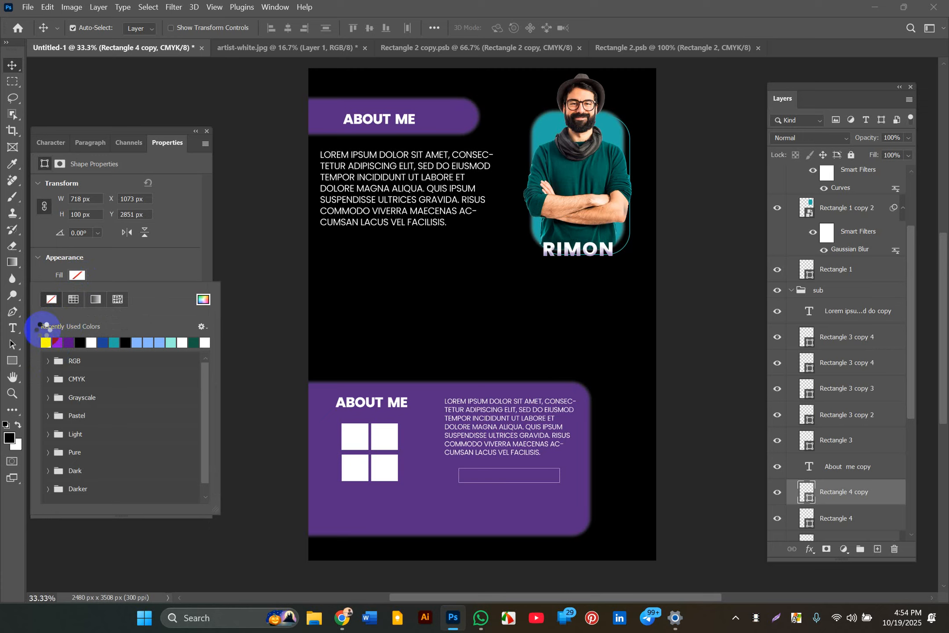
{"action": "left_click", "coordinate": [14, 65]}
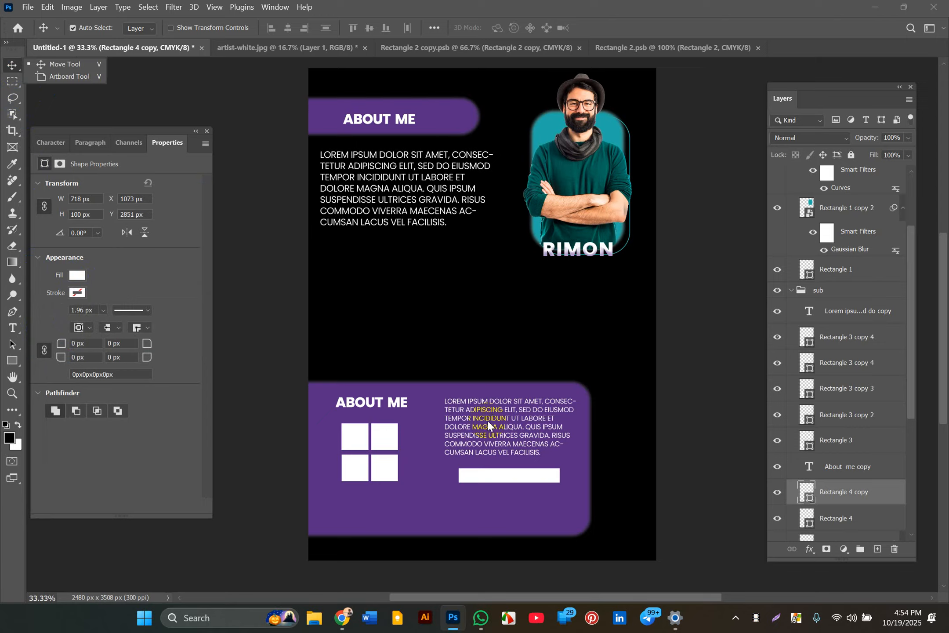
Narrow the white bar to about 52% of its width from its right side, leaving its left end aligned with the outline.
{"action": "key", "text": "ctrl"}
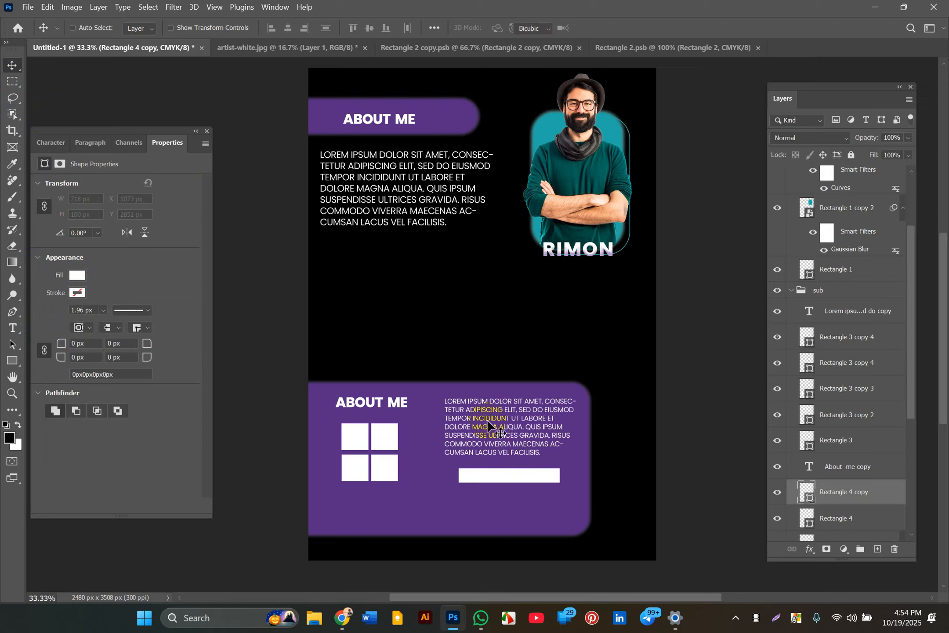
{"action": "key", "text": "ctrl+t"}
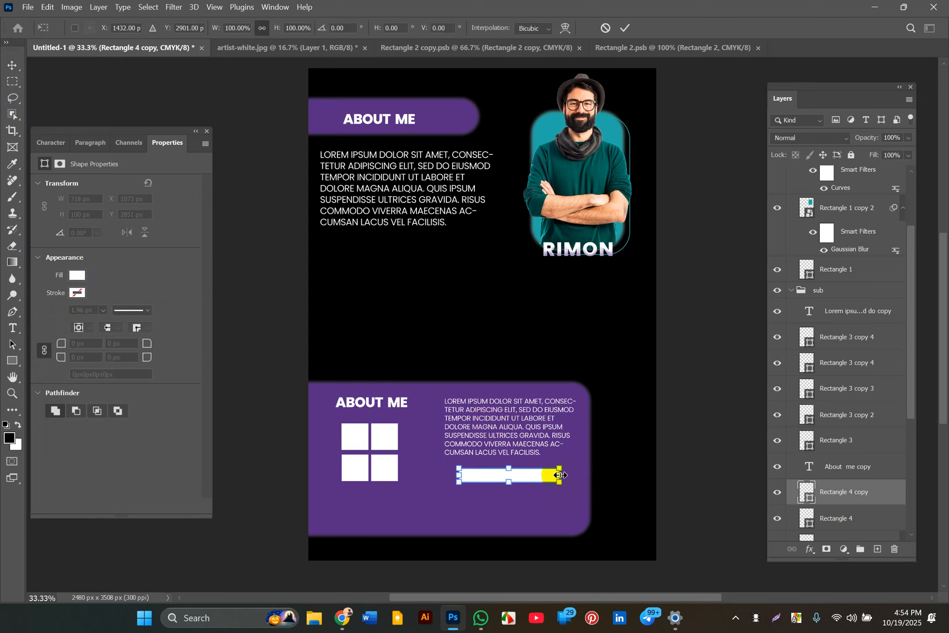
{"action": "left_click_drag", "start_coordinate": [560, 473], "coordinate": [511, 477]}
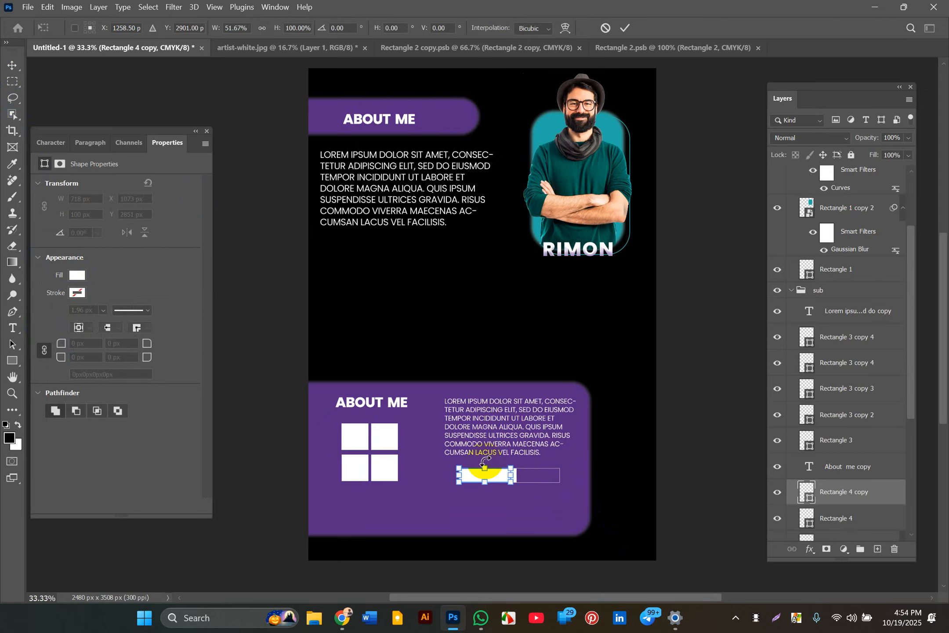
{"action": "left_click", "coordinate": [14, 66]}
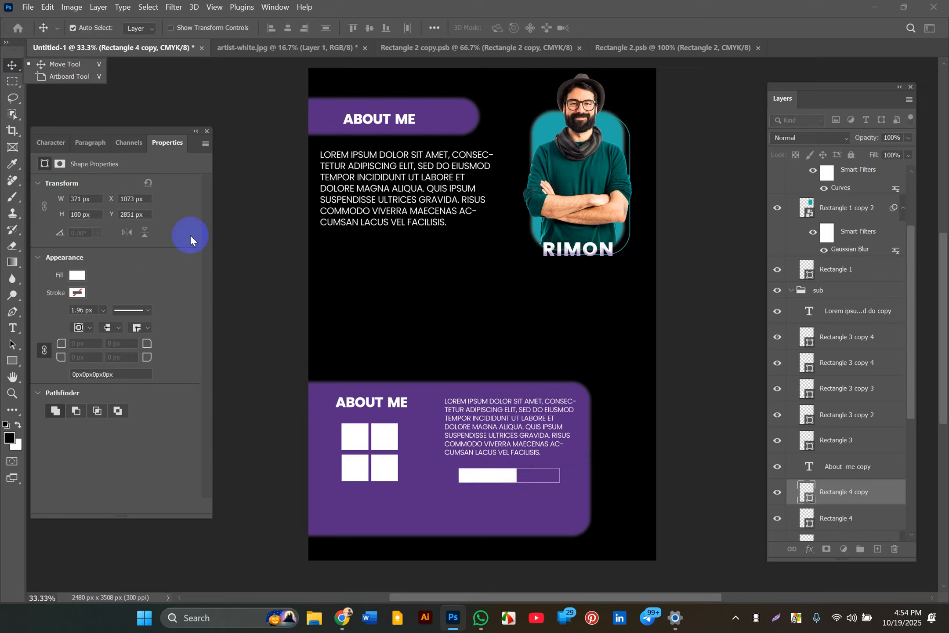
Group the white bar and the outlined rectangle together.
{"action": "left_click", "coordinate": [825, 519]}
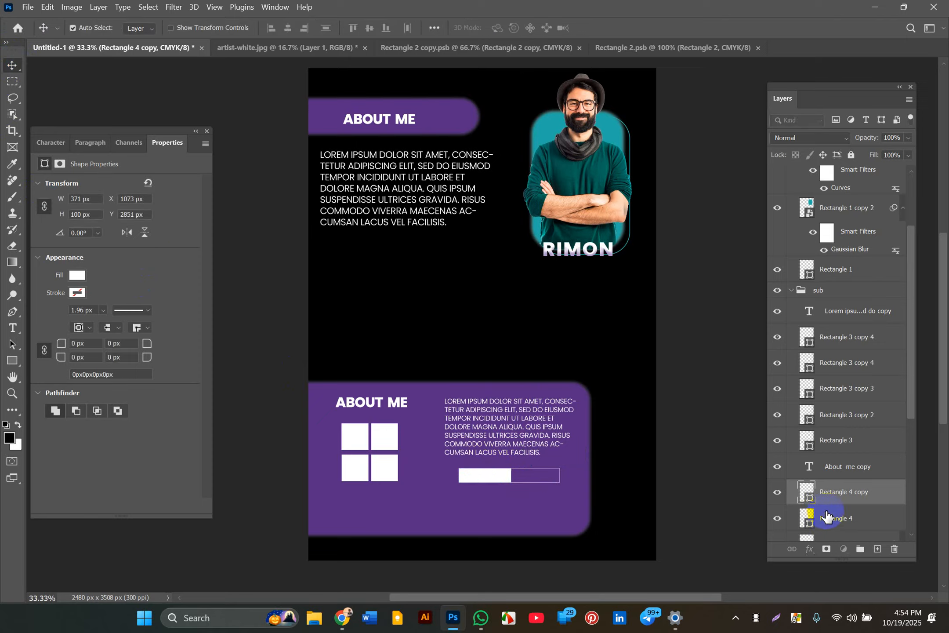
{"action": "left_click", "coordinate": [831, 490]}
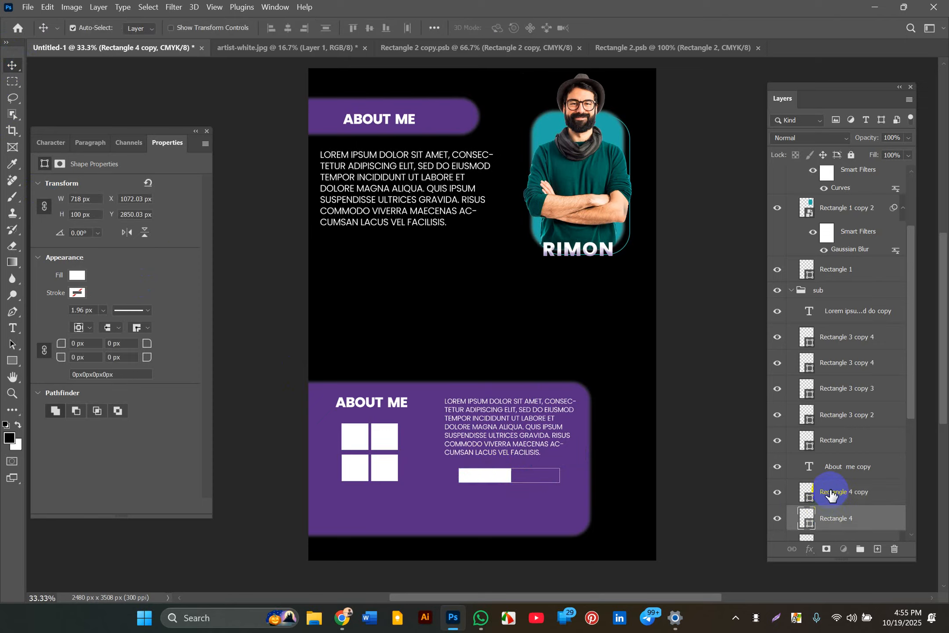
{"action": "left_click", "coordinate": [834, 518], "text": "shift"}
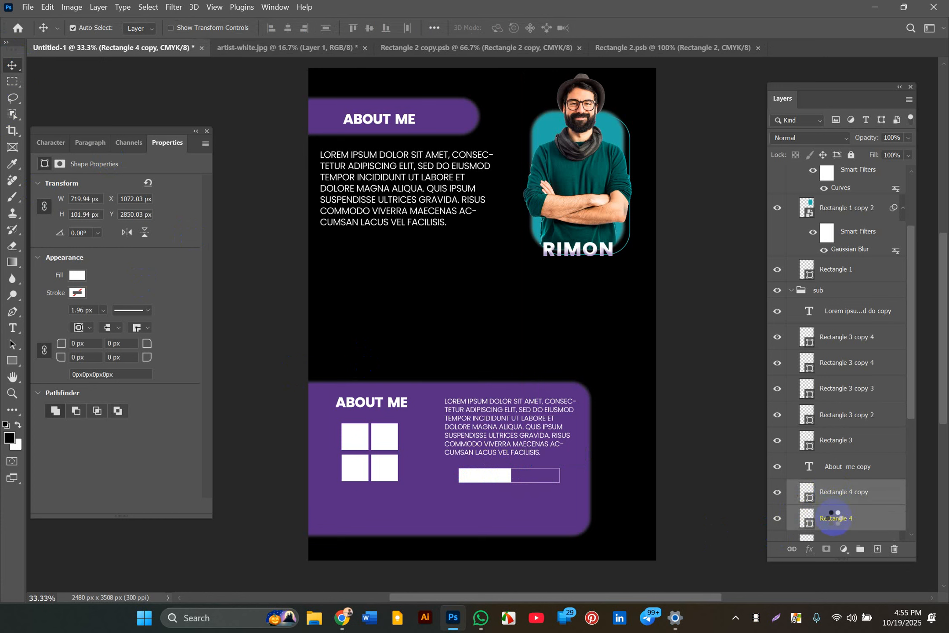
{"action": "left_click", "coordinate": [834, 519], "text": "ctrl"}
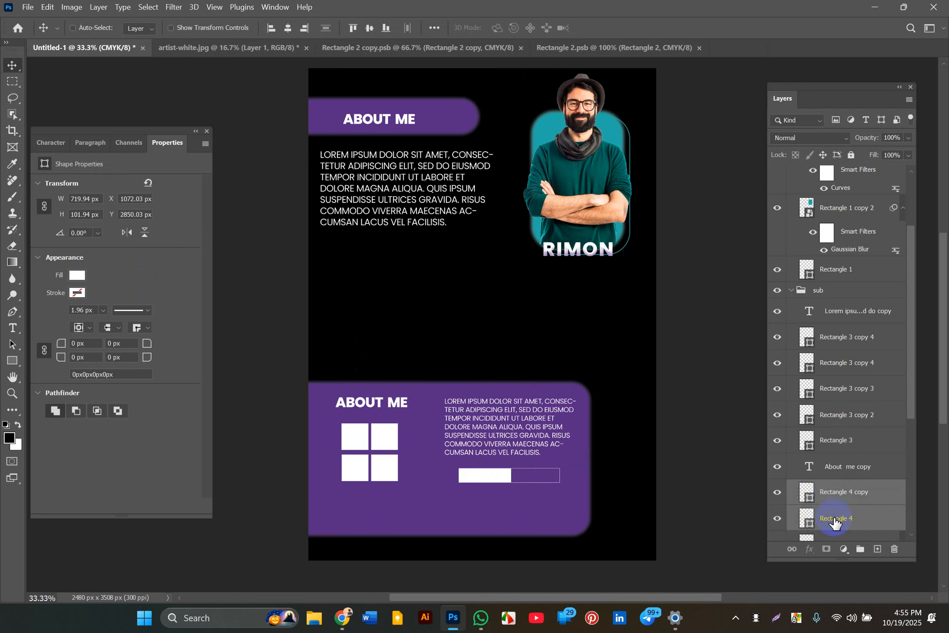
{"action": "key", "text": "ctrl+g"}
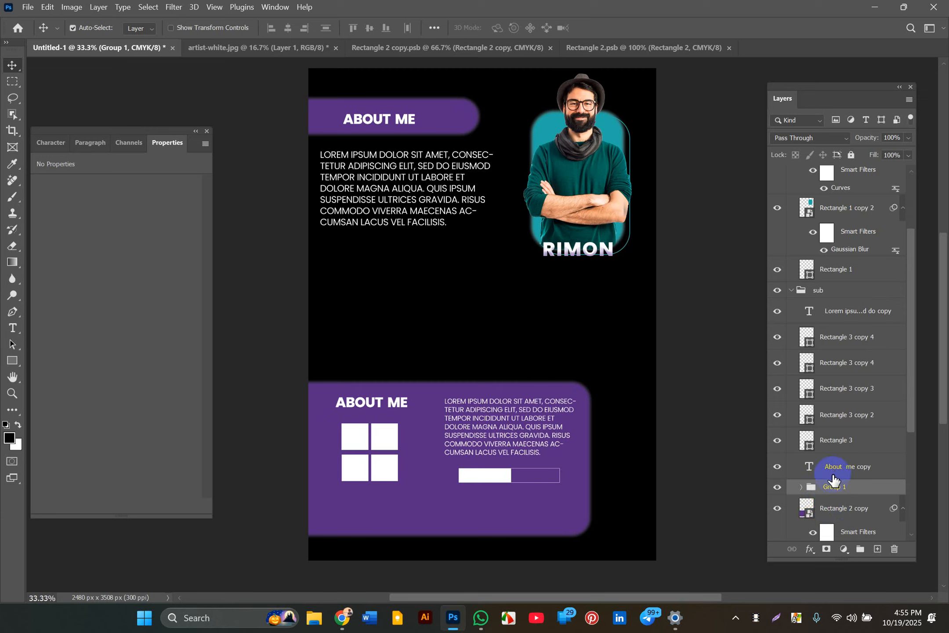
Duplicate the progress bar group and move one instance straight down below the other, to Y 3045 px.
{"action": "left_click_drag", "start_coordinate": [832, 487], "coordinate": [880, 550]}
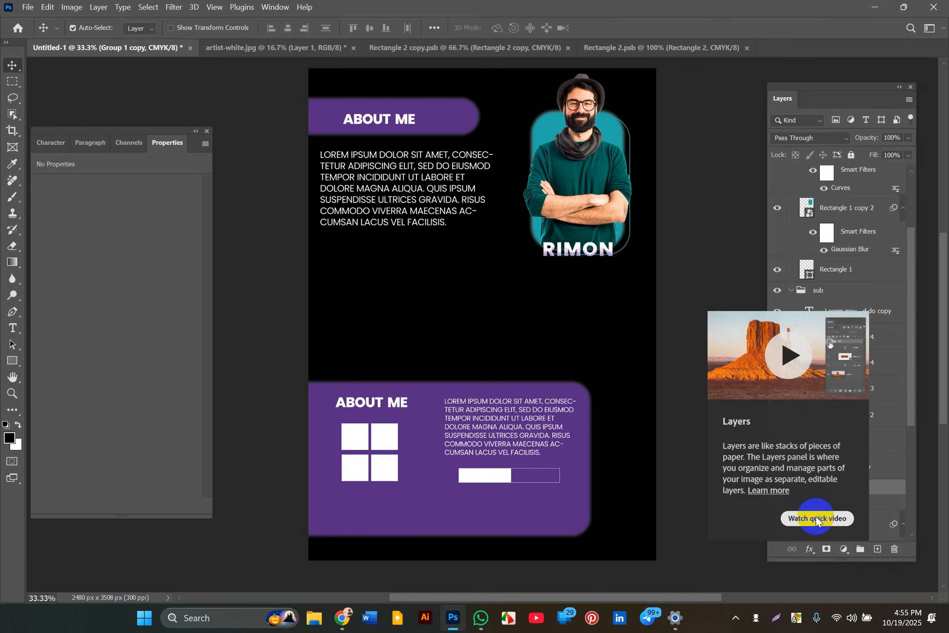
{"action": "left_click_drag", "start_coordinate": [824, 505], "coordinate": [807, 508]}
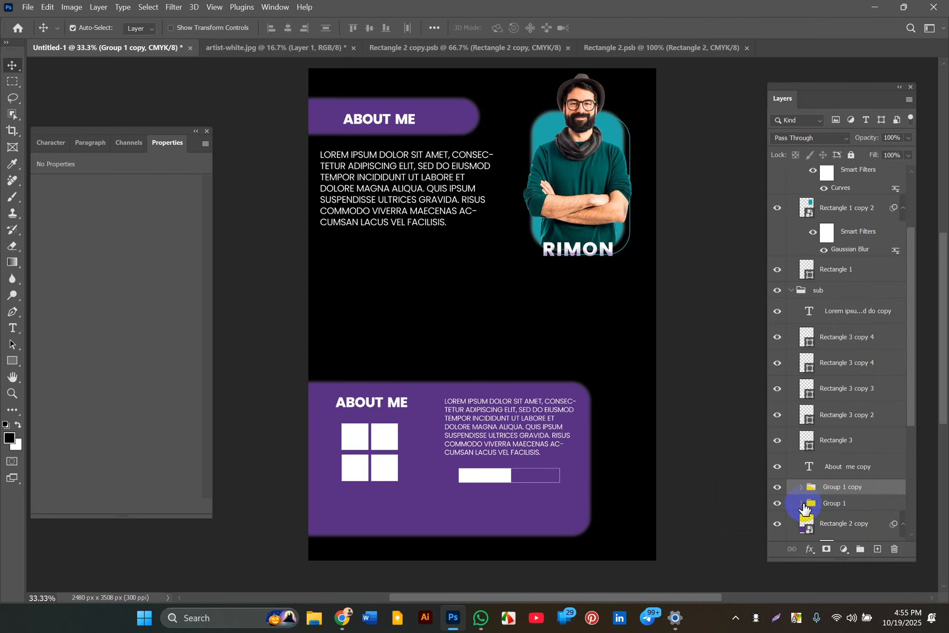
{"action": "left_click", "coordinate": [802, 504]}
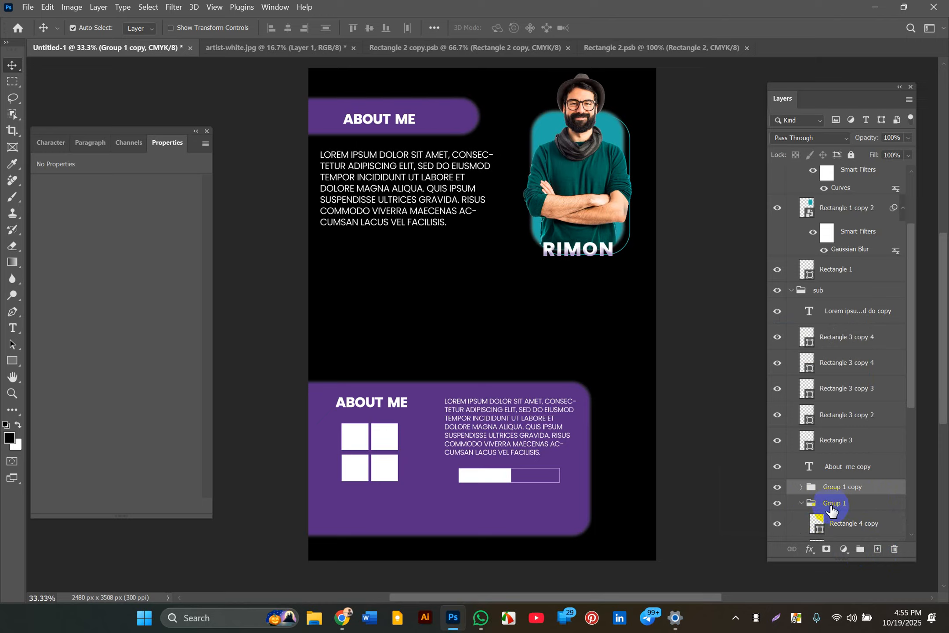
{"action": "left_click", "coordinate": [801, 503]}
{"action": "left_click", "coordinate": [816, 503]}
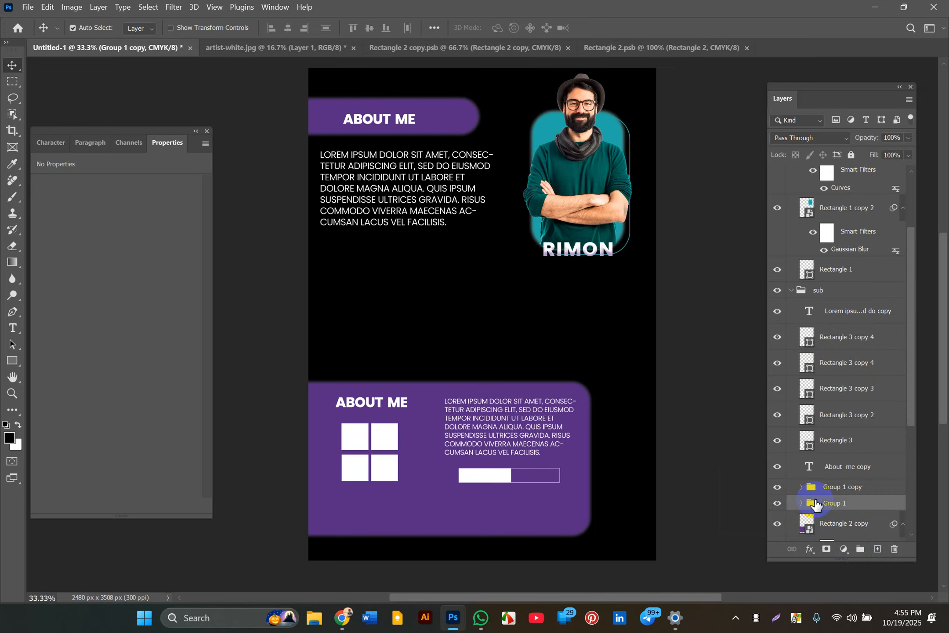
{"action": "key", "text": "ctrl+t"}
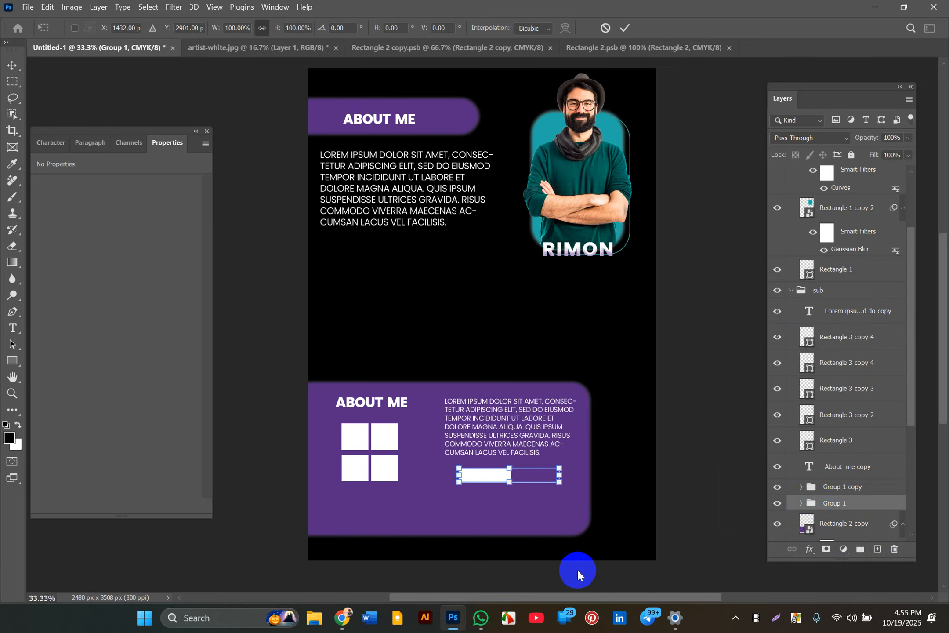
{"action": "left_click_drag", "start_coordinate": [500, 485], "coordinate": [482, 495]}
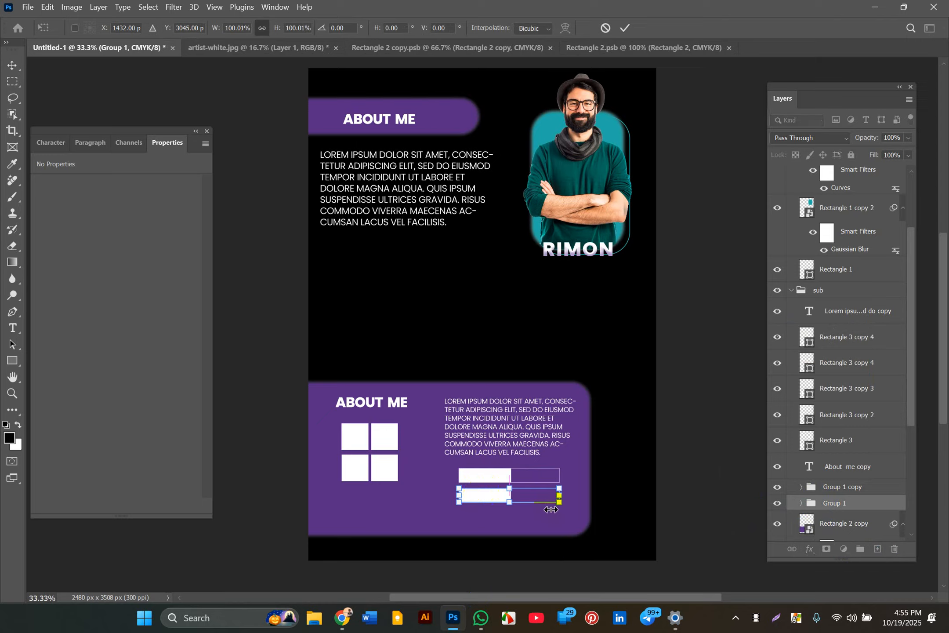
{"action": "left_click", "coordinate": [619, 494]}
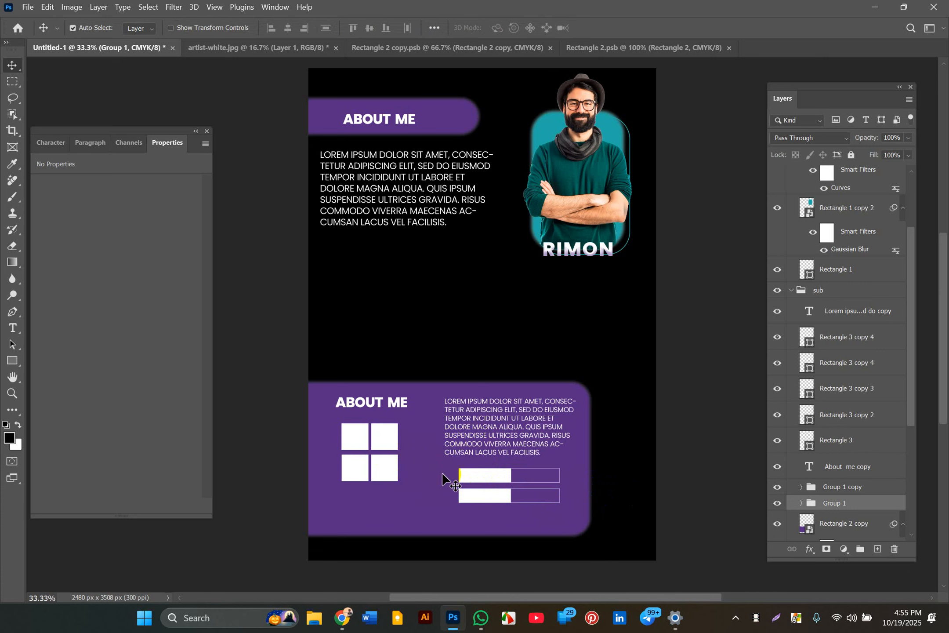
Widen the white fill of the second progress bar to about 151% from its right edge, making it 561 px wide.
{"action": "mouse_move", "coordinate": [442, 473]}
{"action": "left_mouse_down"}
{"action": "mouse_move", "coordinate": [462, 492]}
{"action": "mouse_move", "coordinate": [477, 482]}
{"action": "mouse_move", "coordinate": [475, 493]}
{"action": "mouse_move", "coordinate": [452, 474]}
{"action": "left_mouse_up"}
{"action": "left_click_drag", "start_coordinate": [512, 468], "coordinate": [505, 494]}
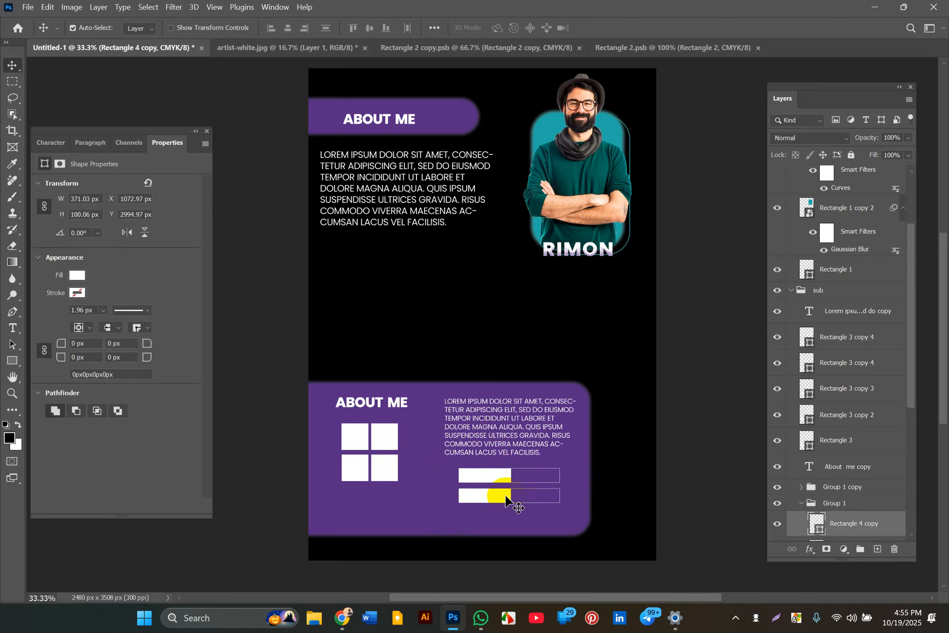
{"action": "key", "text": "ctrl+t"}
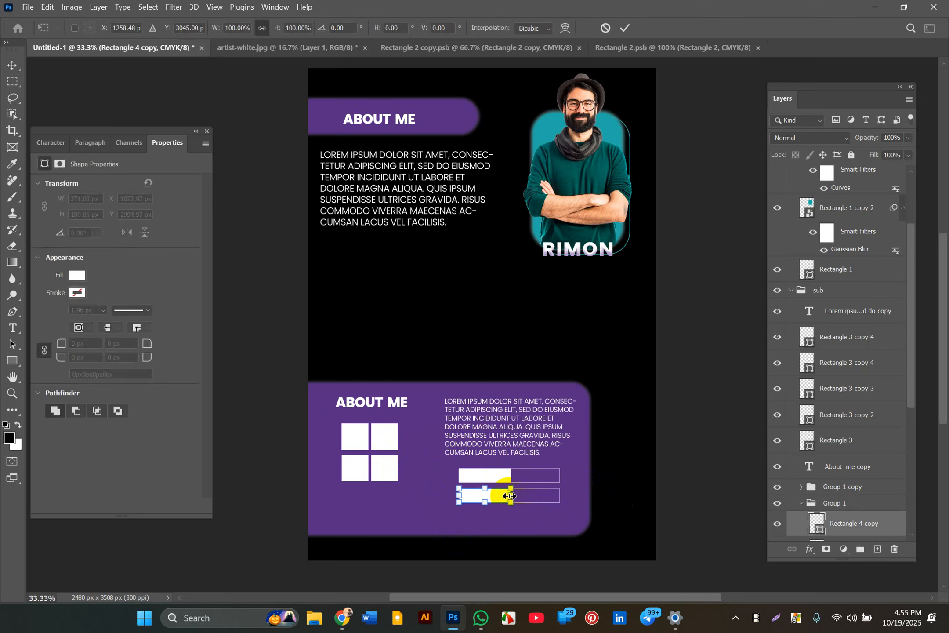
{"action": "left_click_drag", "start_coordinate": [510, 496], "coordinate": [536, 499]}
{"action": "key", "text": "Return"}
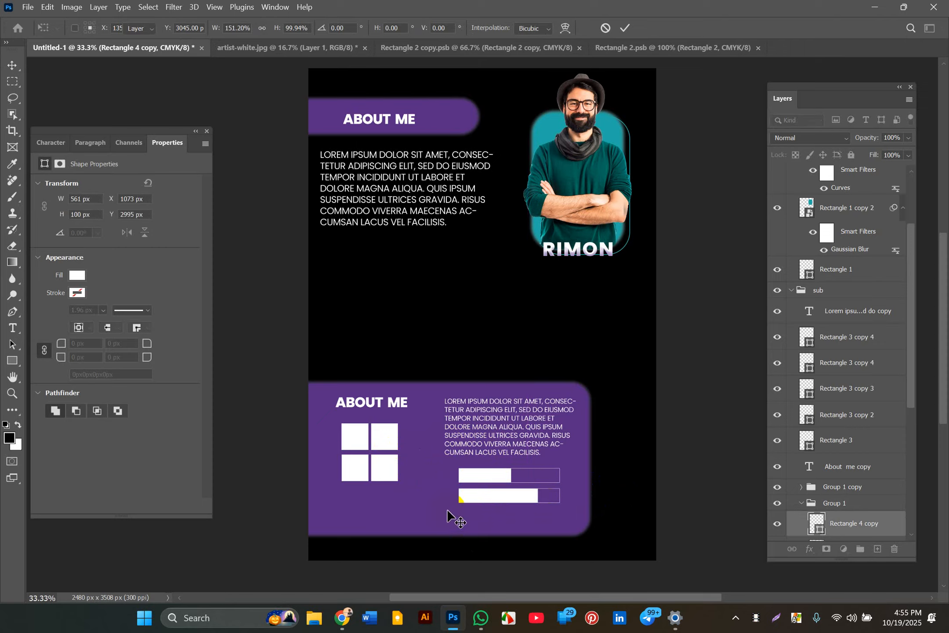
Duplicate the second progress bar group and move the copy straight down below it, to Y 3180 px.
{"action": "left_click", "coordinate": [803, 504]}
{"action": "left_click_drag", "start_coordinate": [803, 506], "coordinate": [879, 556]}
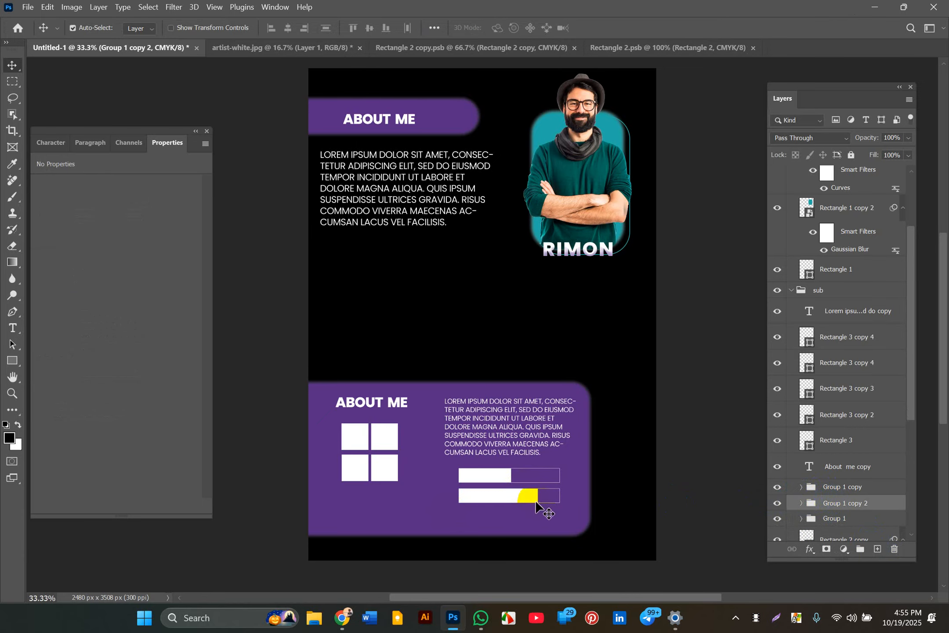
{"action": "key", "text": "ctrl+t"}
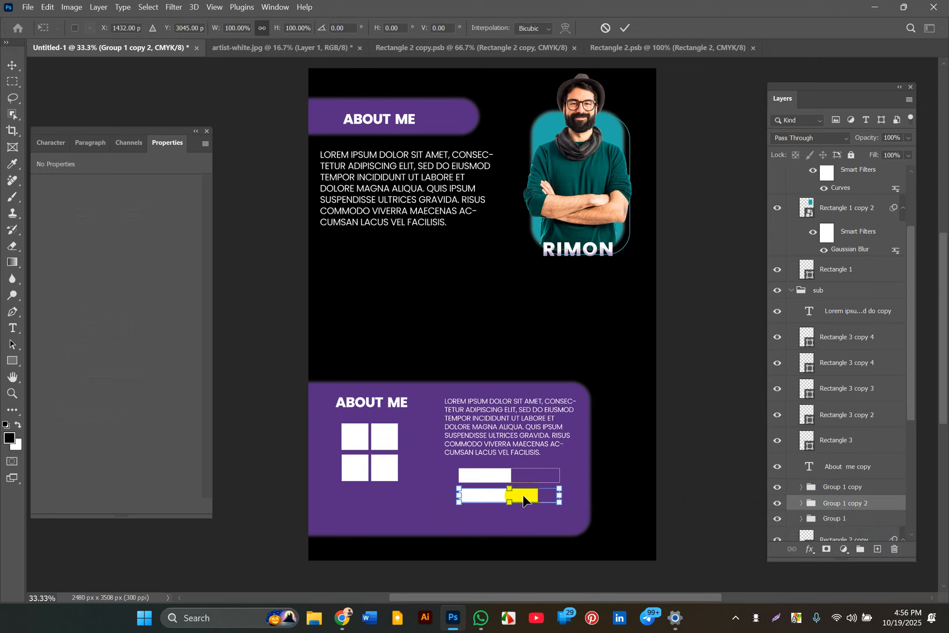
{"action": "left_click_drag", "start_coordinate": [535, 496], "coordinate": [523, 519]}
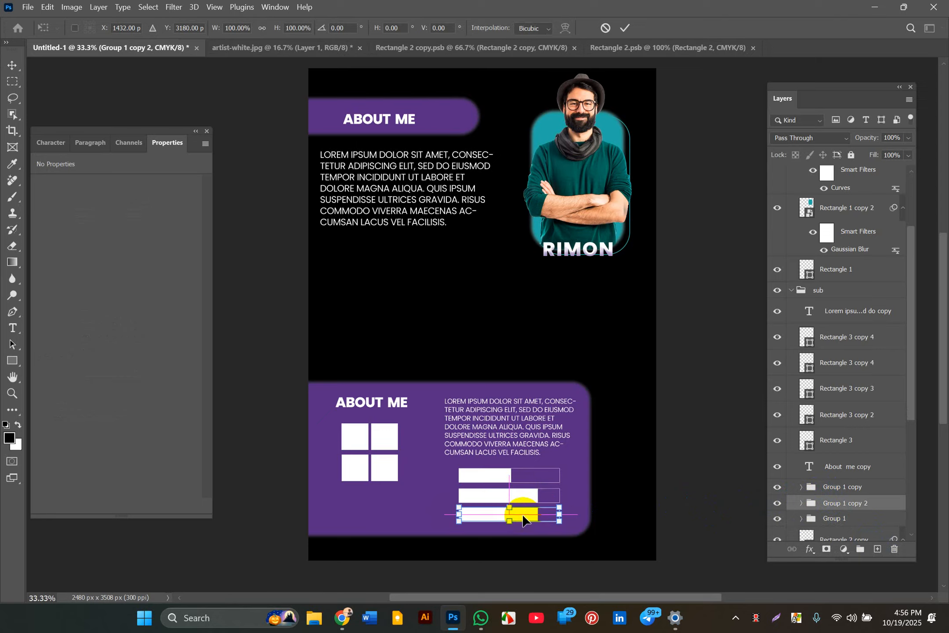
{"action": "left_click", "coordinate": [689, 542]}
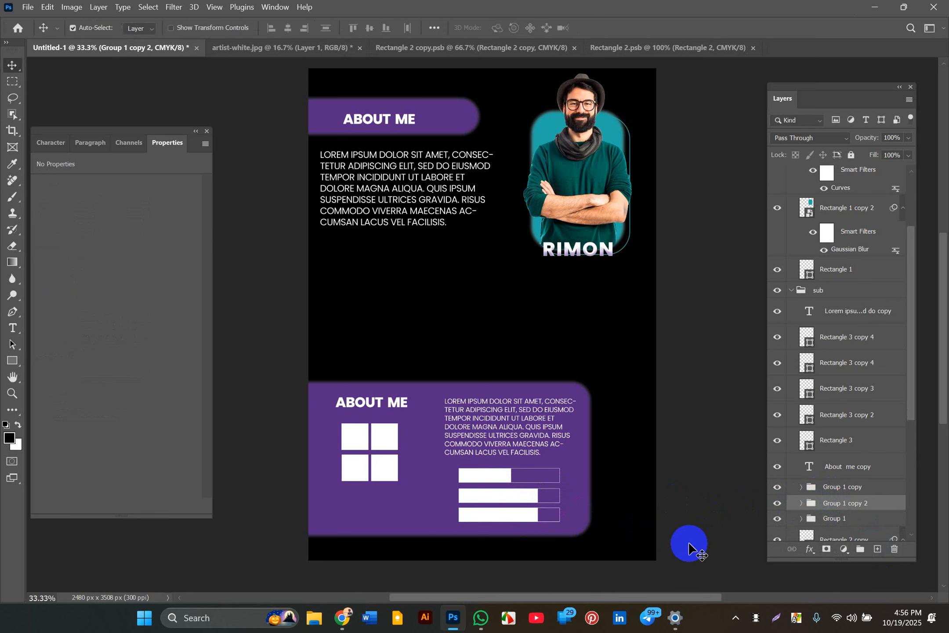
Widen the white fill of the lowest progress bar to about 114% from its right edge, making it 642 px wide.
{"action": "left_click", "coordinate": [513, 514]}
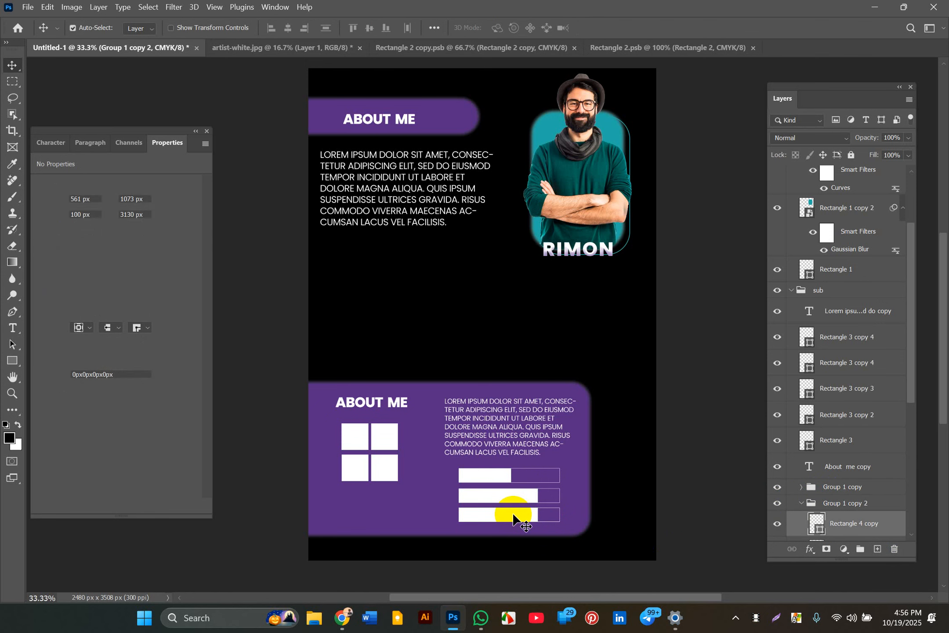
{"action": "key", "text": "ctrl+t"}
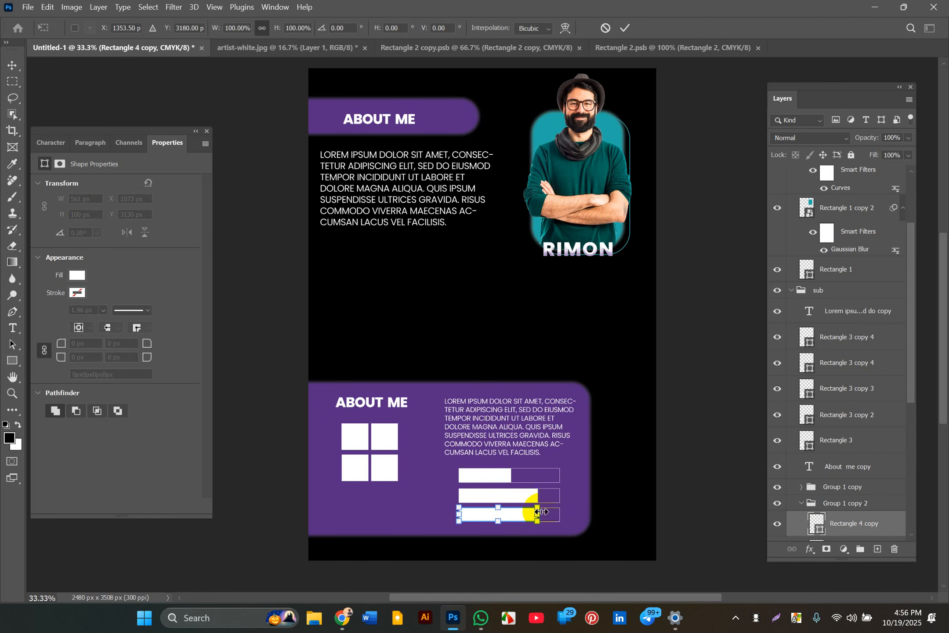
{"action": "left_click_drag", "start_coordinate": [540, 513], "coordinate": [553, 515]}
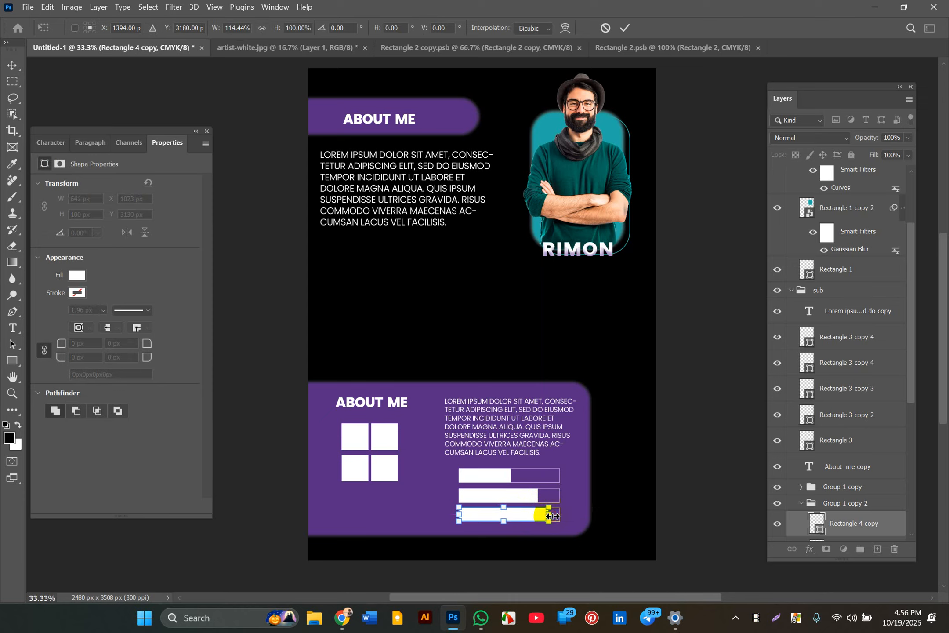
{"action": "key", "text": "Return"}
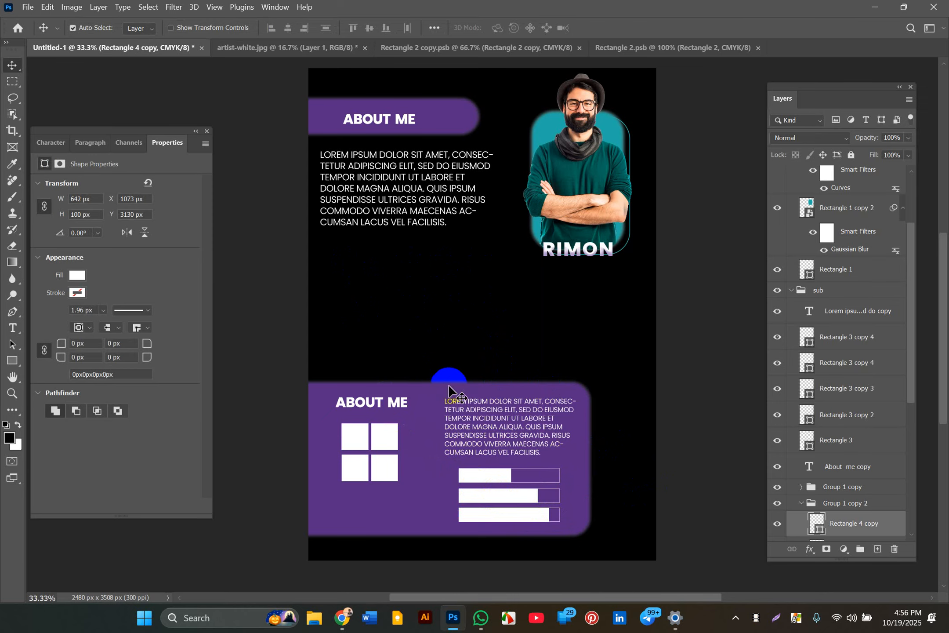
Collapse the image and sub layer groups.
{"action": "left_click", "coordinate": [594, 165]}
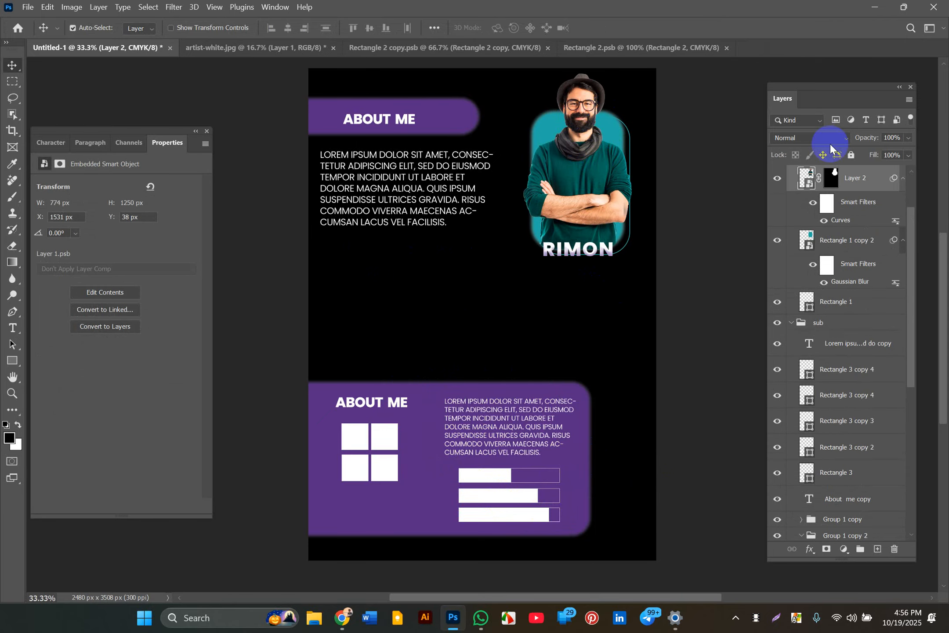
{"action": "scroll", "coordinate": [800, 184], "scroll_direction": "up", "scroll_amount": 2}
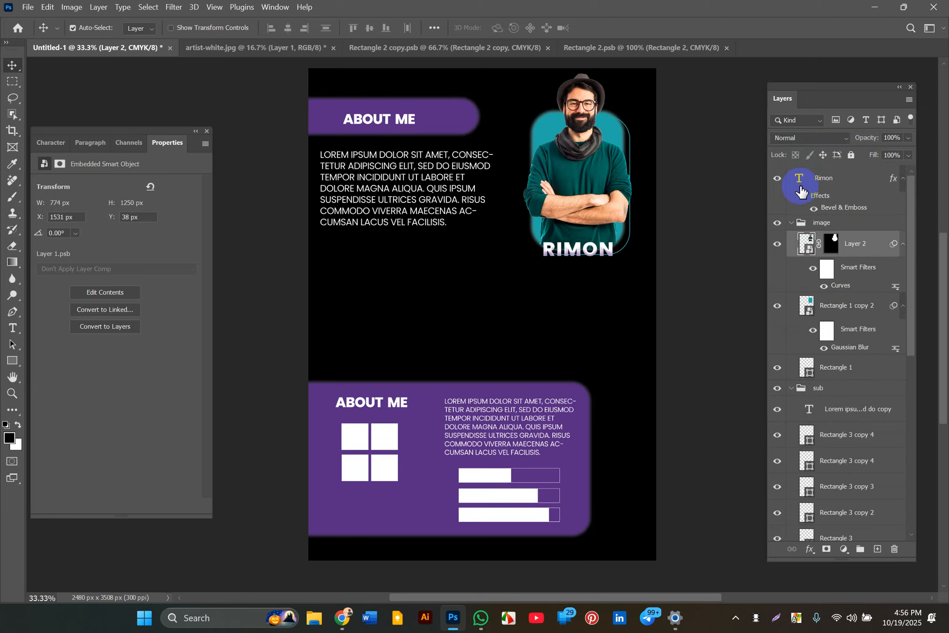
{"action": "left_click", "coordinate": [796, 224]}
{"action": "left_click", "coordinate": [792, 224]}
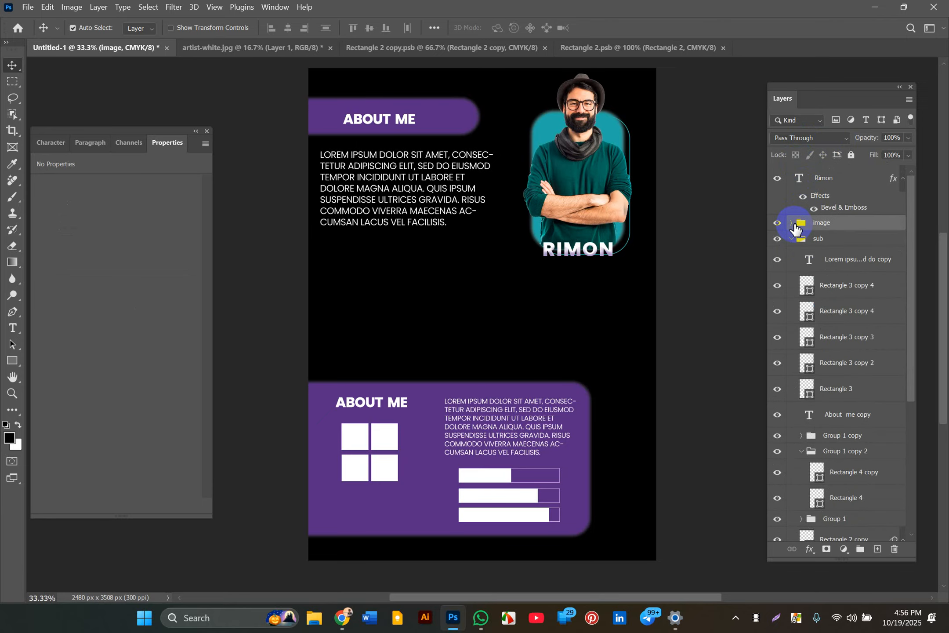
{"action": "left_click", "coordinate": [791, 239]}
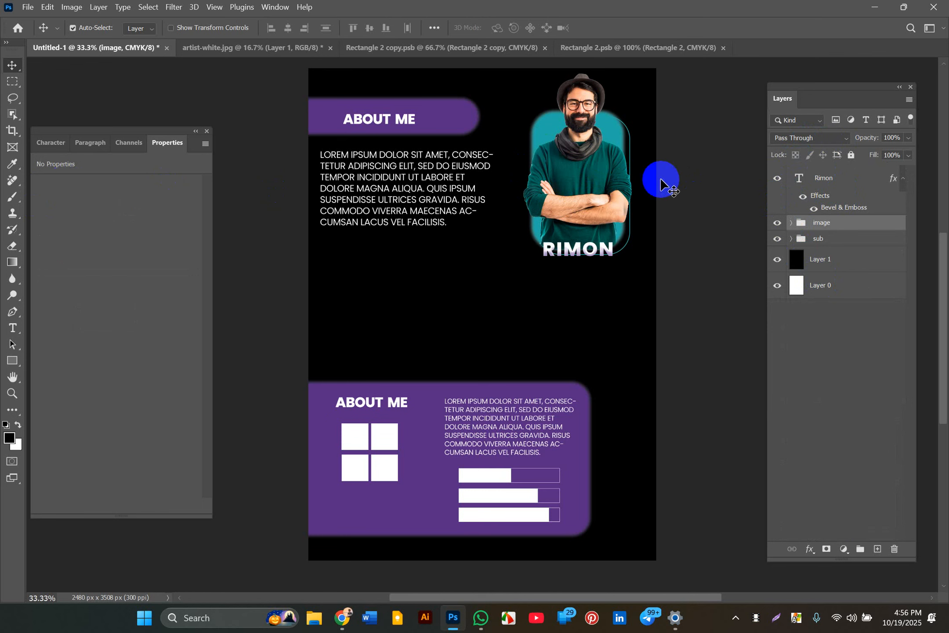
Choose the Brush tool and add a new empty layer above the portrait layer in the image group.
{"action": "left_click", "coordinate": [11, 199]}
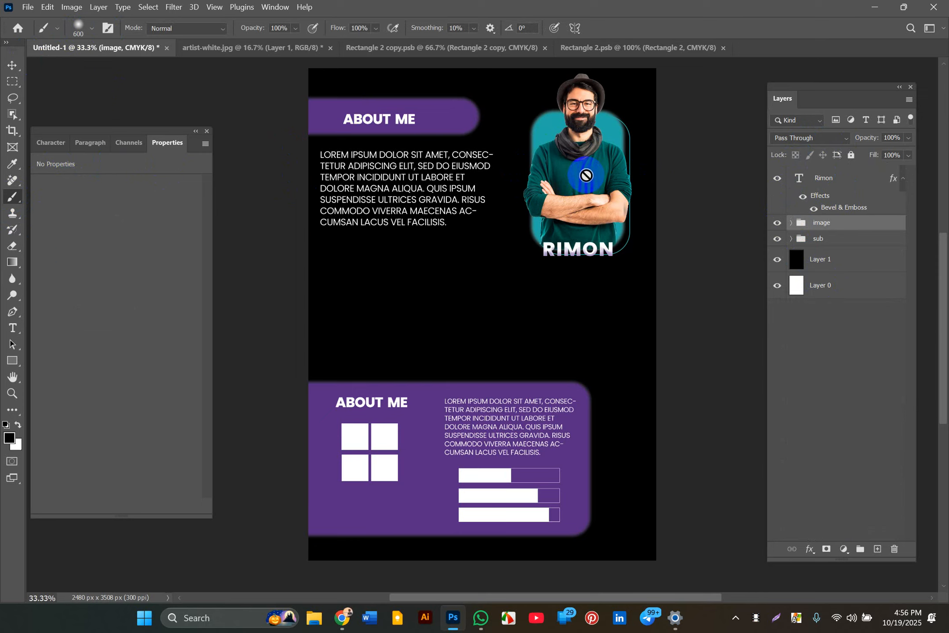
{"action": "left_click", "coordinate": [792, 225]}
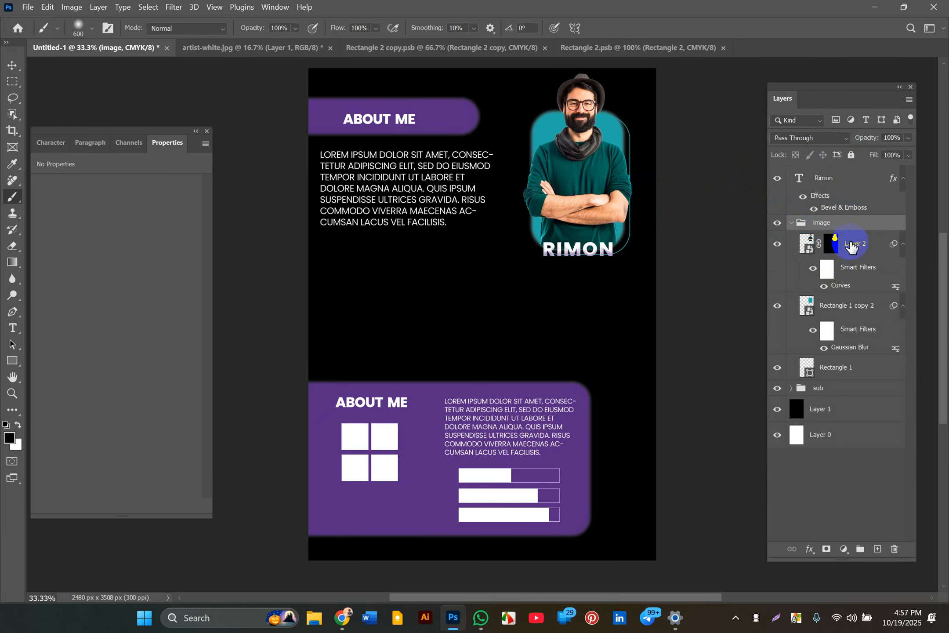
{"action": "left_click", "coordinate": [857, 269]}
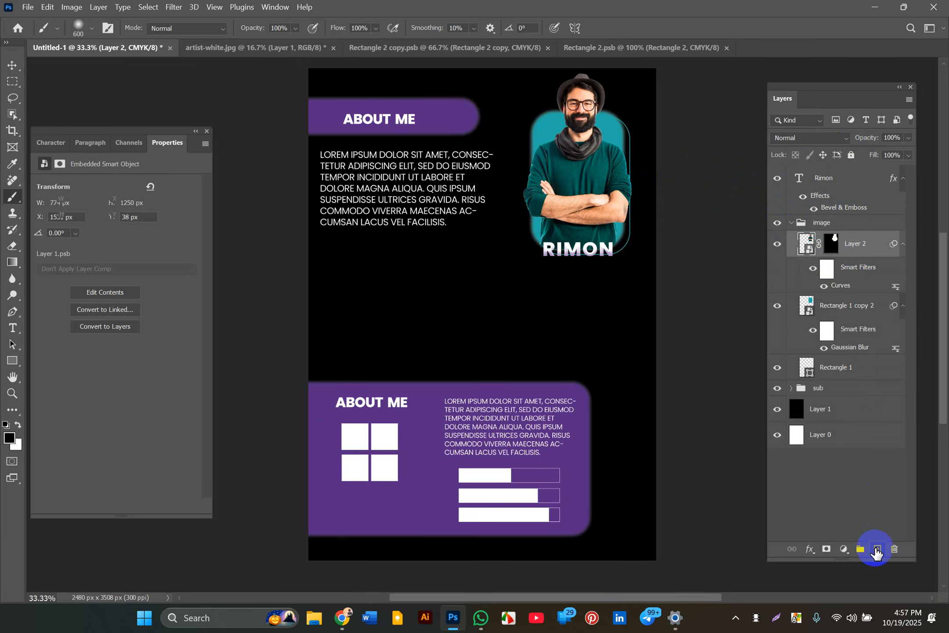
{"action": "left_click", "coordinate": [877, 549]}
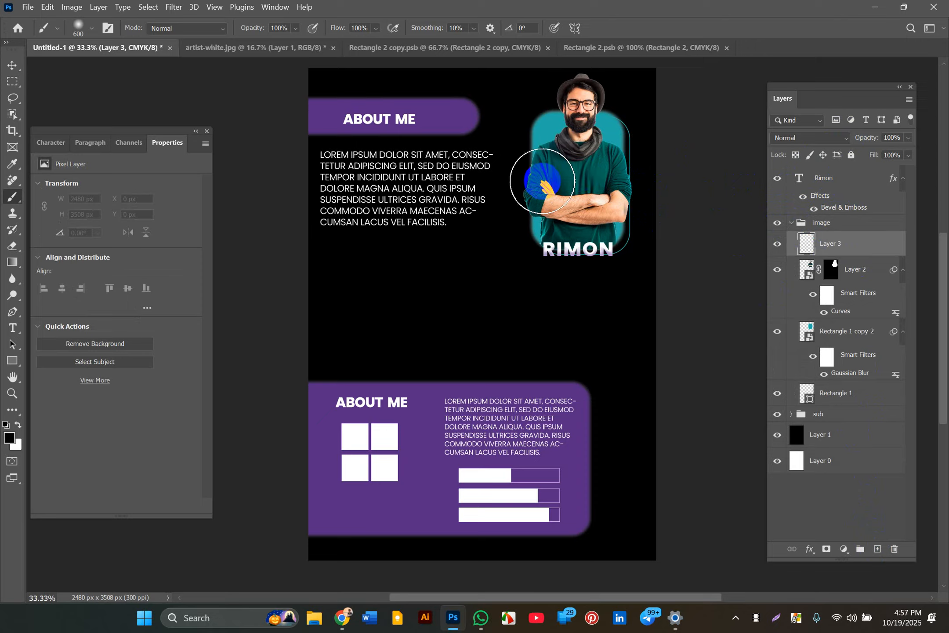
Set the brush's foreground colour to light purple #9865cb, based on the purple sampled from the lower panel.
{"action": "left_click", "coordinate": [7, 444]}
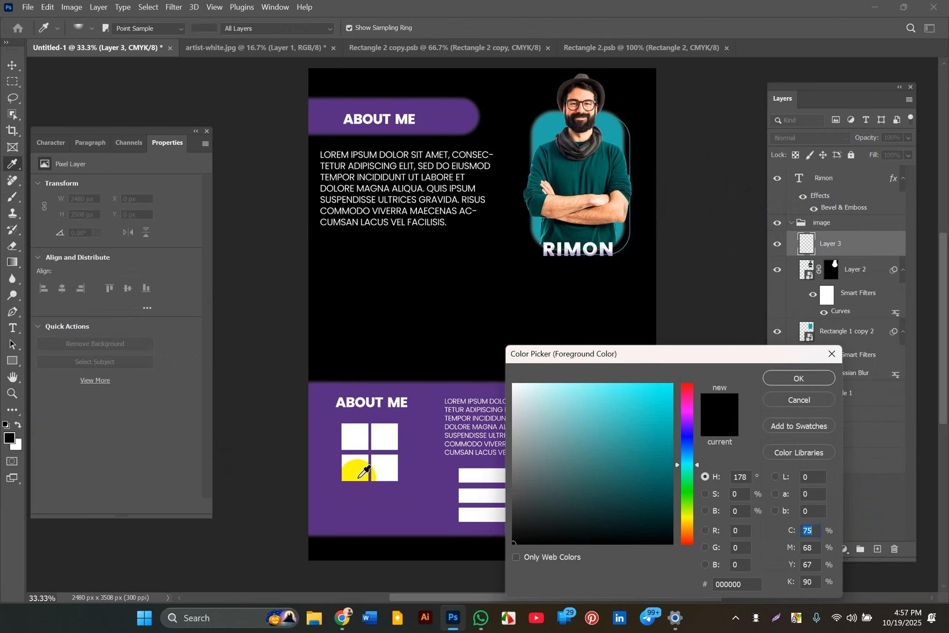
{"action": "left_click", "coordinate": [467, 444]}
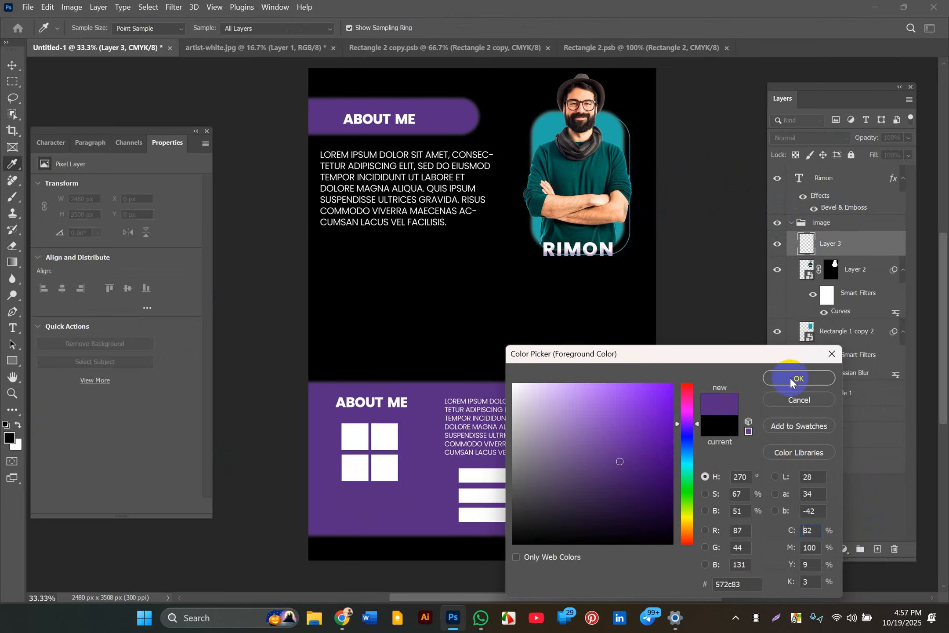
{"action": "left_click", "coordinate": [594, 417]}
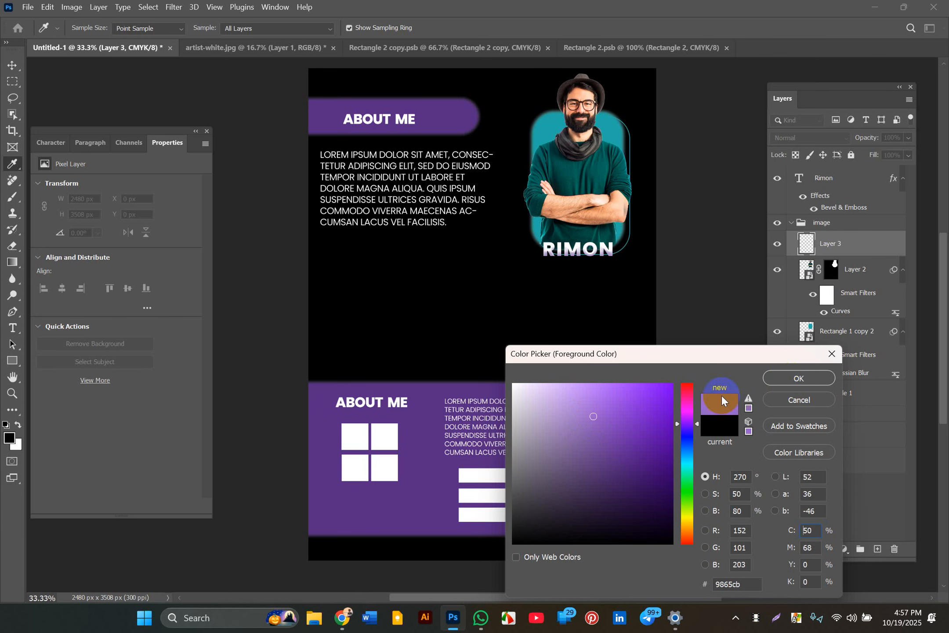
{"action": "left_click", "coordinate": [797, 378]}
{"action": "key", "text": "b"}
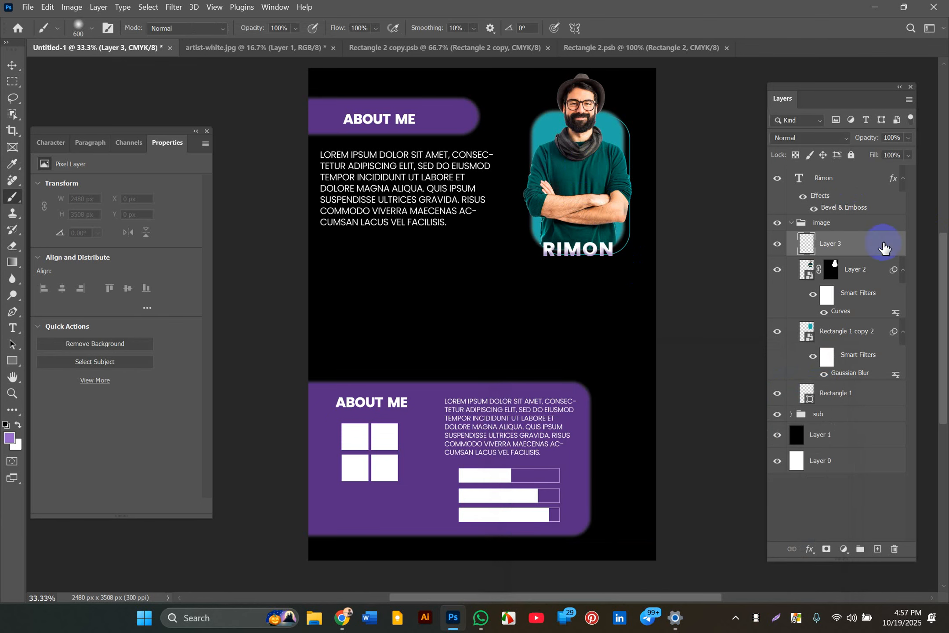
Move the new layer beneath the portrait layer and paint a light purple glow behind the man's chest with a 700 px soft brush.
{"action": "left_click_drag", "start_coordinate": [884, 247], "coordinate": [843, 329]}
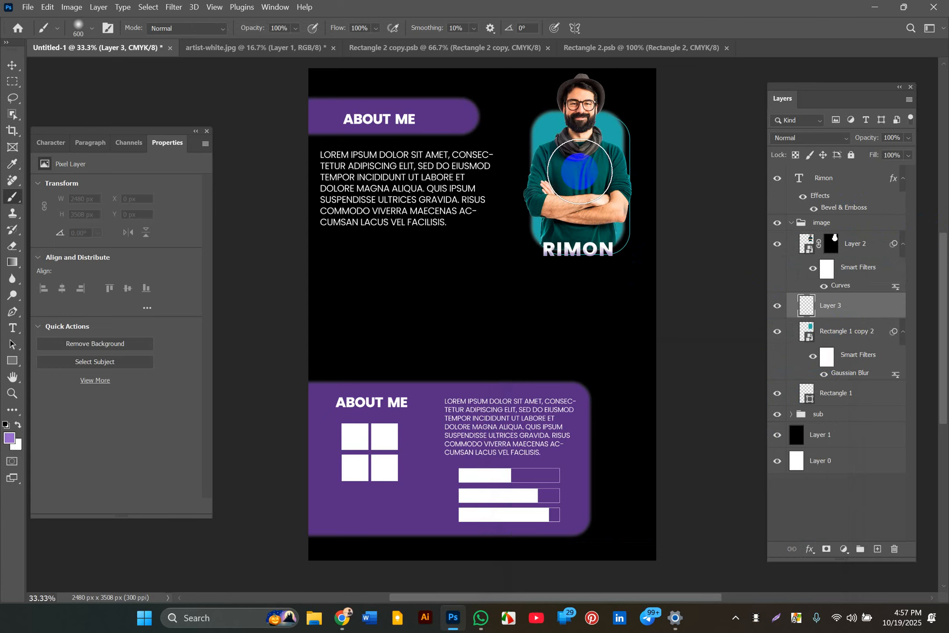
{"action": "key", "text": "bracketright"}
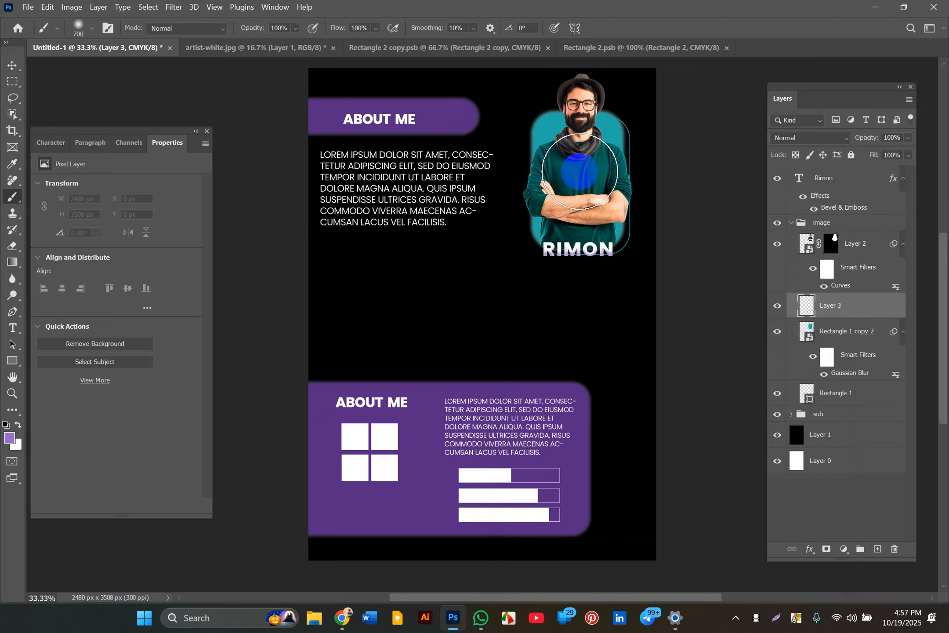
{"action": "left_click", "coordinate": [581, 174]}
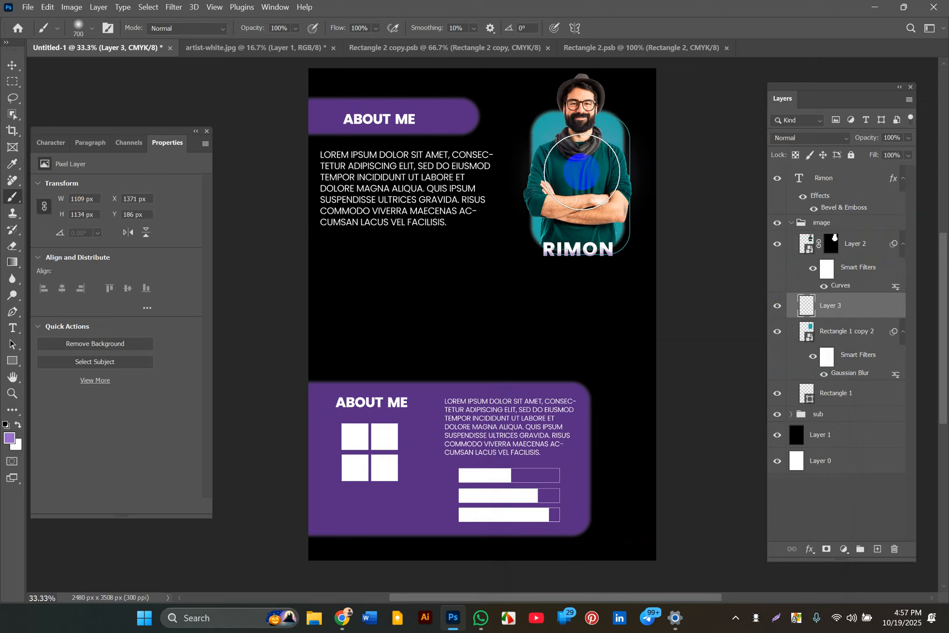
{"action": "left_click", "coordinate": [579, 172]}
{"action": "left_click", "coordinate": [575, 172]}
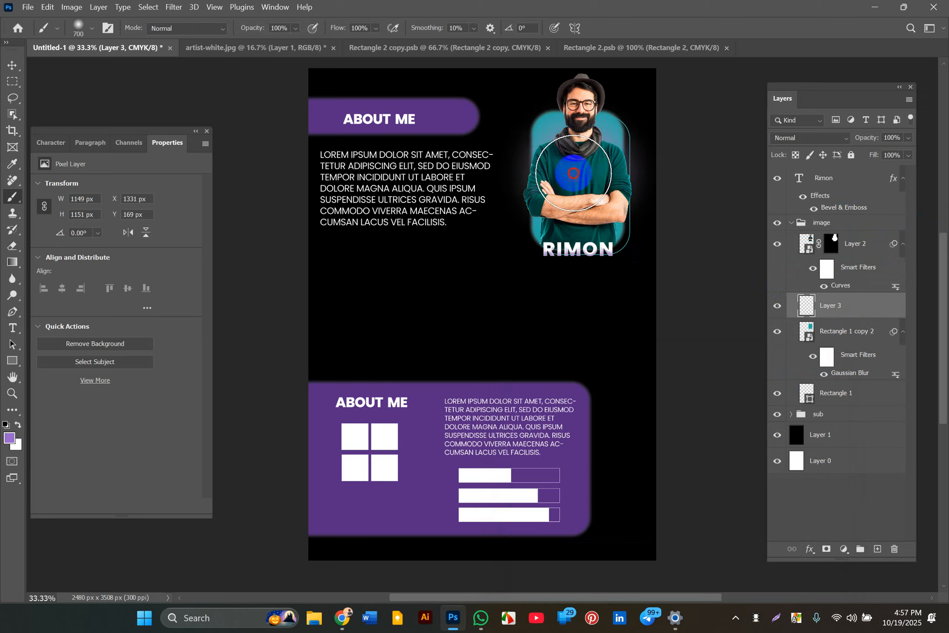
{"action": "left_click", "coordinate": [573, 173]}
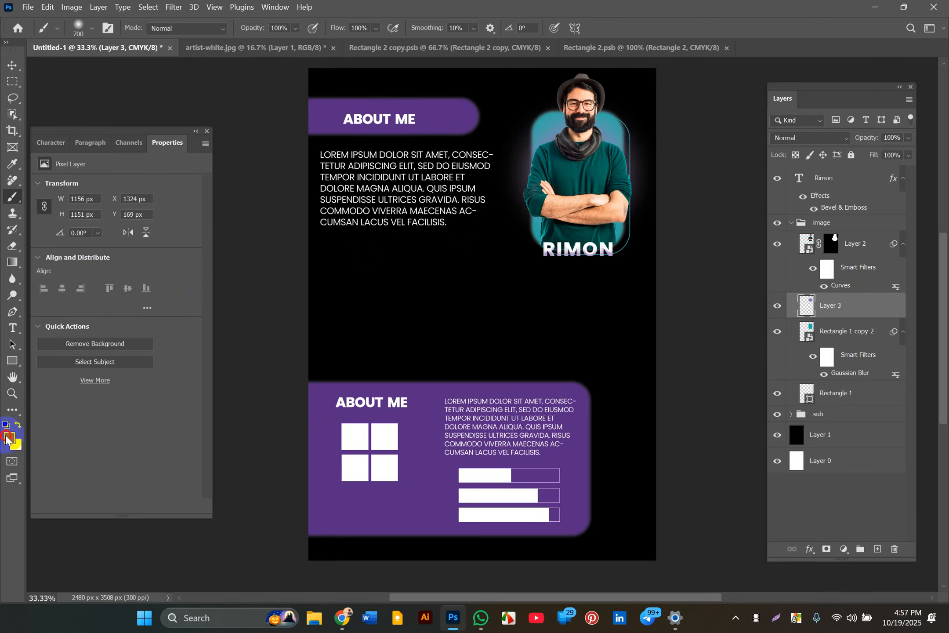
Change the foreground colour to white and dab a 500 px soft highlight behind the man's upper chest.
{"action": "left_click", "coordinate": [6, 439]}
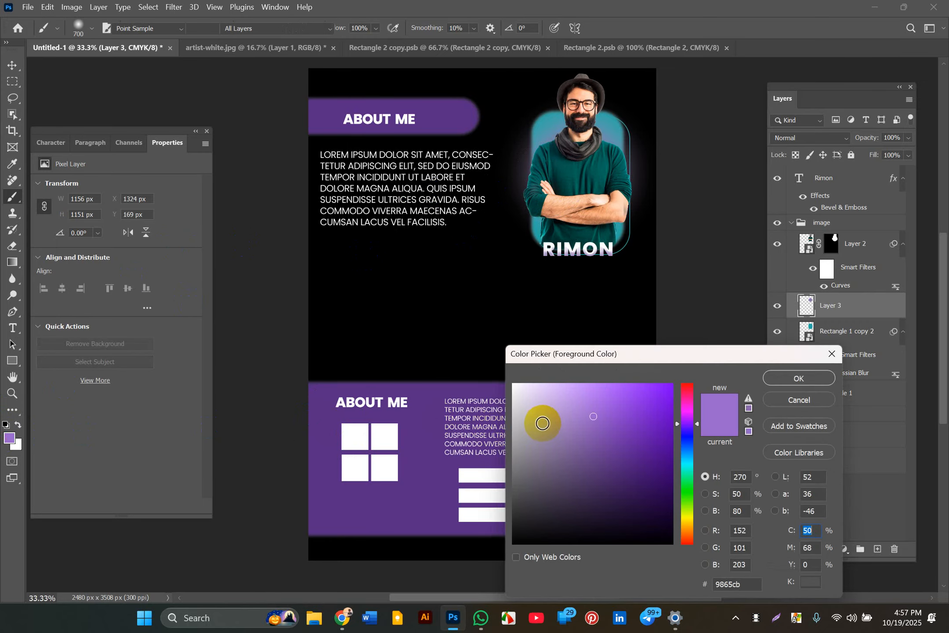
{"action": "left_click_drag", "start_coordinate": [547, 419], "coordinate": [502, 374]}
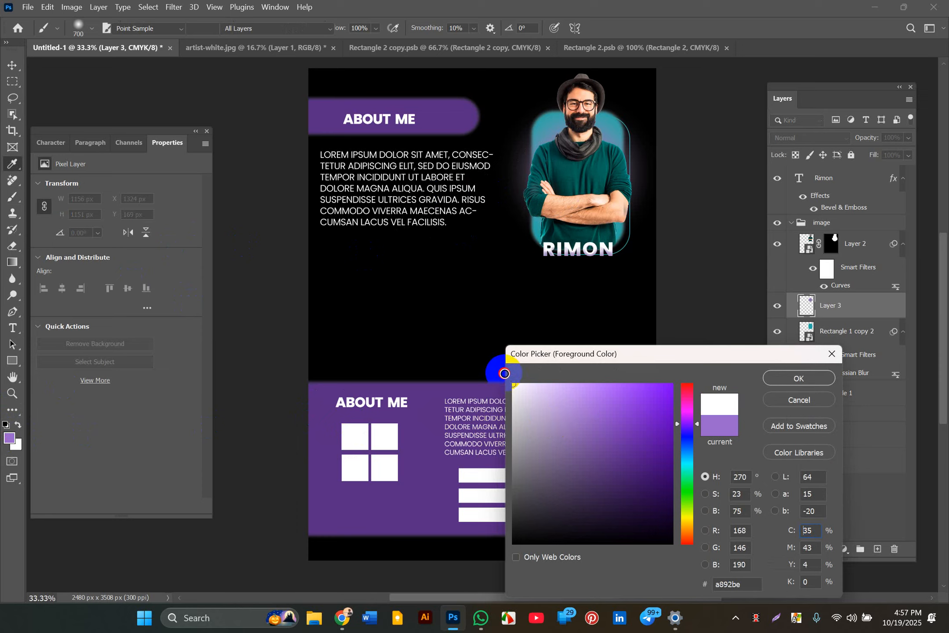
{"action": "left_click", "coordinate": [786, 378]}
{"action": "key", "text": "b"}
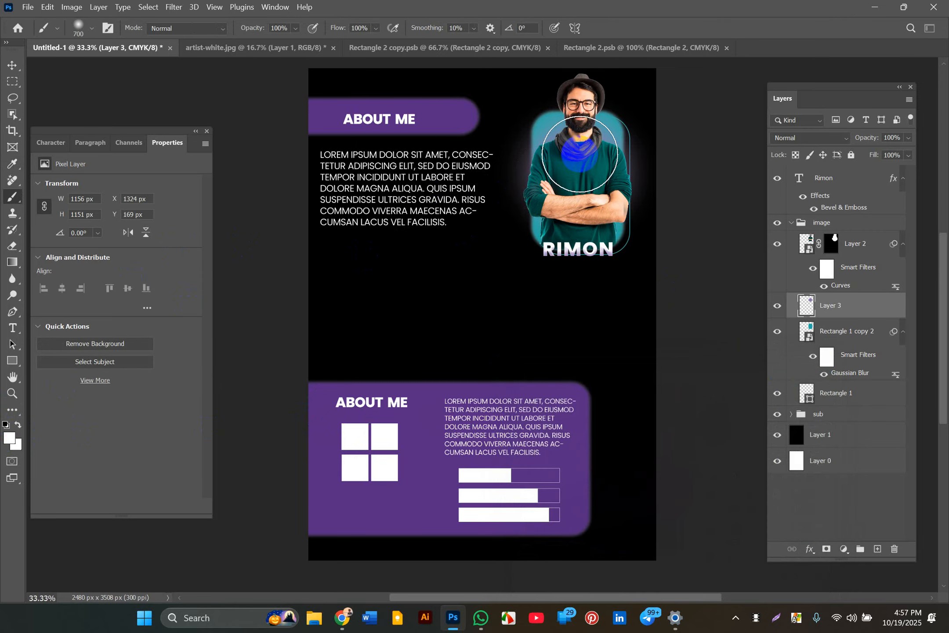
{"action": "key", "text": "bracketleft"}
{"action": "key", "text": "bracketleft"}
{"action": "left_click", "coordinate": [578, 155]}
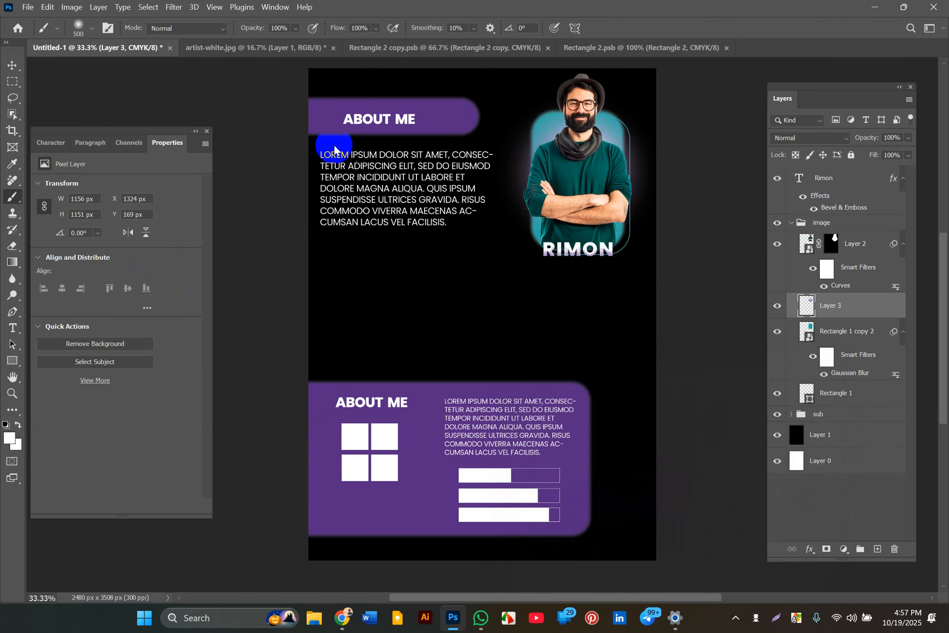
Deselect all layers with the Move tool and examine the poster enlarged to 50%.
{"action": "left_click", "coordinate": [13, 65]}
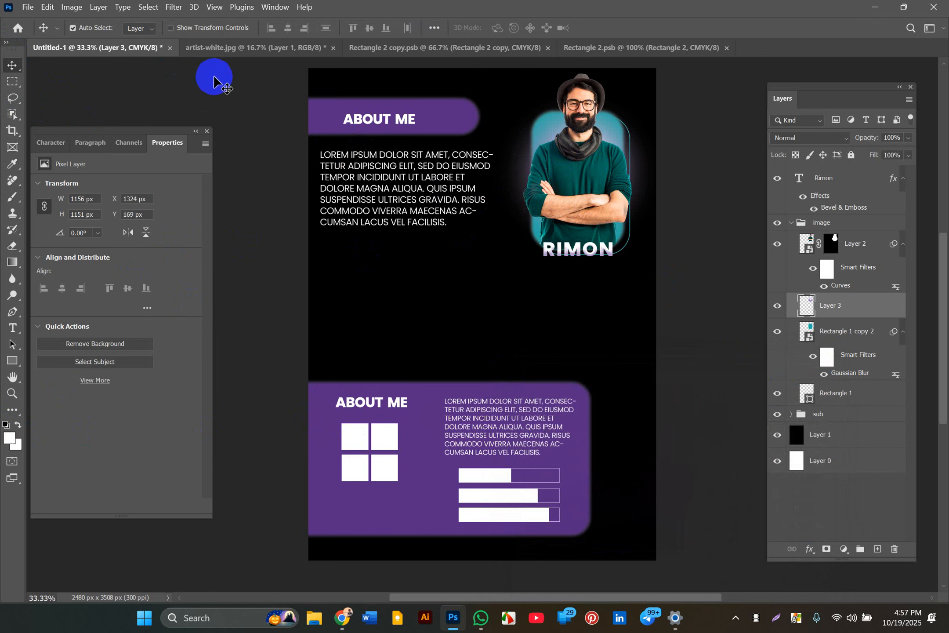
{"action": "left_click", "coordinate": [217, 93], "text": "ctrl"}
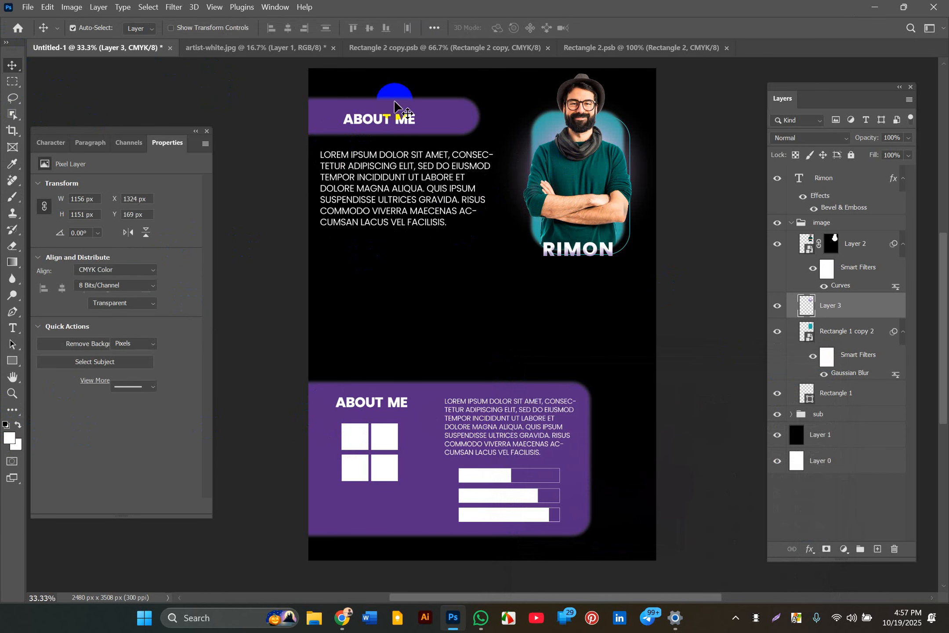
{"action": "key", "text": "ctrl+plus"}
{"action": "key", "text": "ctrl+plus"}
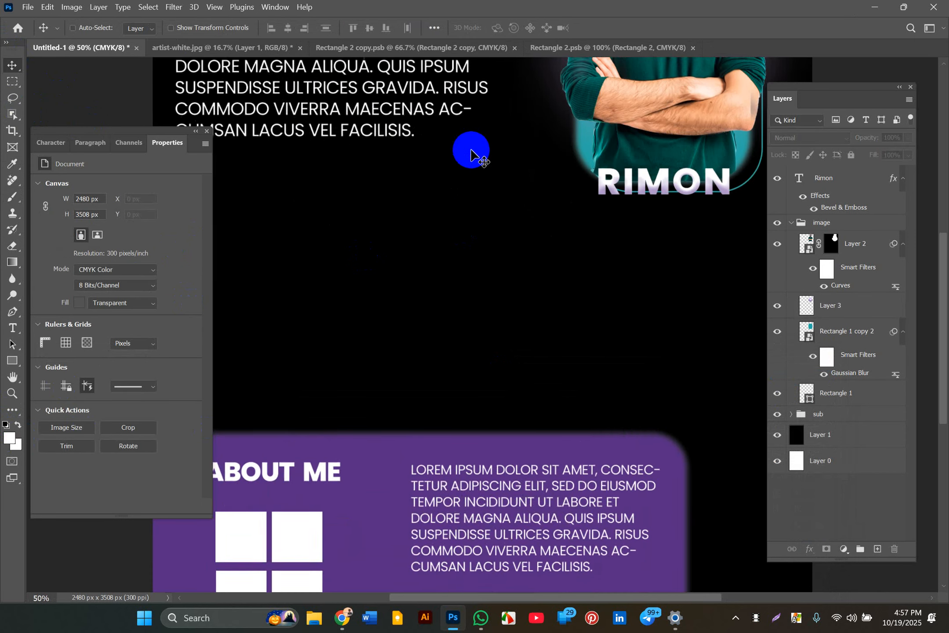
Examine the portrait, its glow and the ABOUT ME text up close, followed by the whole poster.
{"action": "scroll", "coordinate": [471, 151], "scroll_direction": "up", "scroll_amount": 3}
{"action": "scroll", "coordinate": [483, 161], "scroll_direction": "up", "scroll_amount": 3}
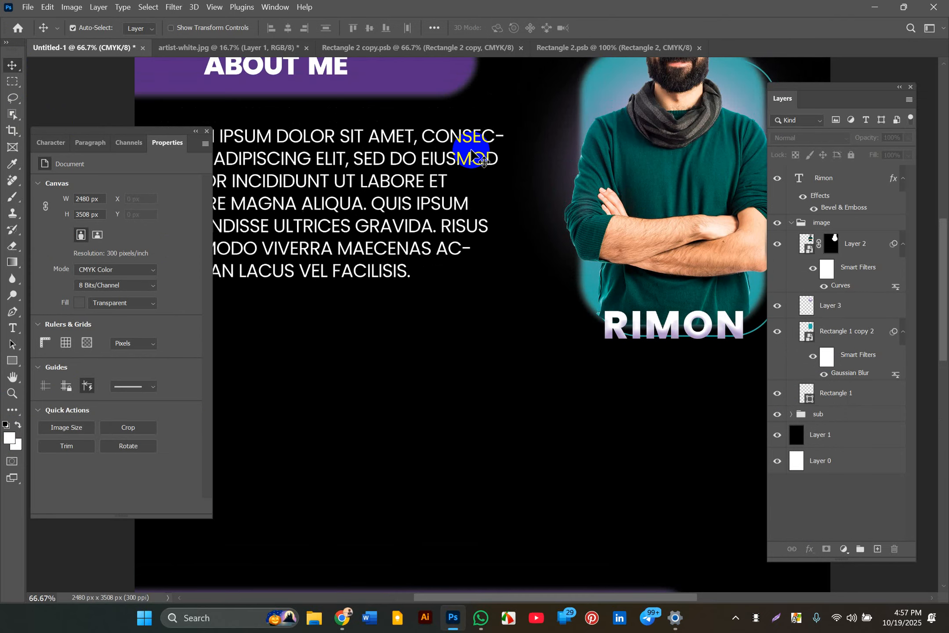
{"action": "scroll", "coordinate": [471, 150], "scroll_direction": "up", "scroll_amount": 4}
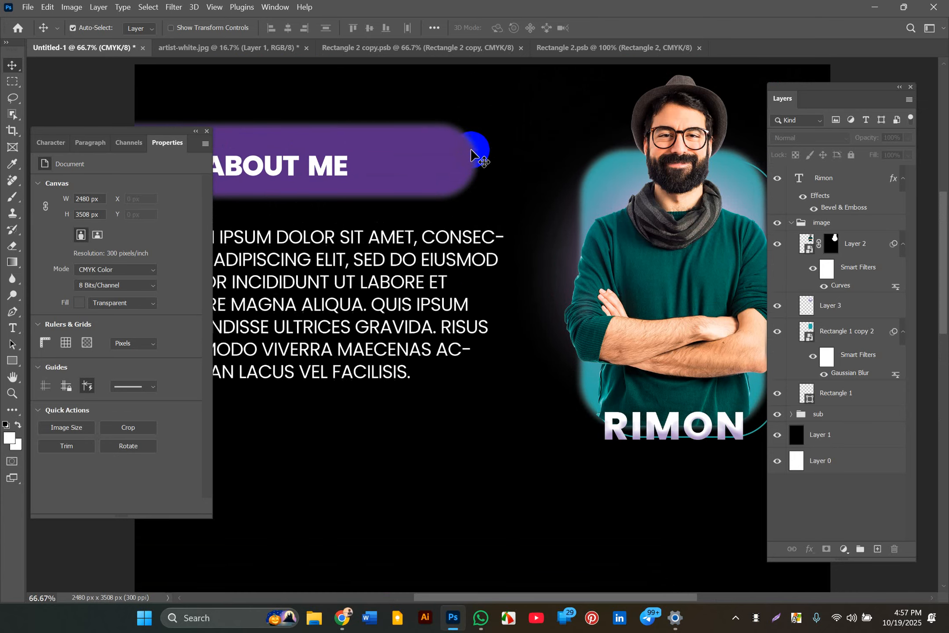
{"action": "scroll", "coordinate": [471, 150], "scroll_direction": "left", "scroll_amount": 2}
{"action": "scroll", "coordinate": [471, 150], "scroll_direction": "right", "scroll_amount": 4}
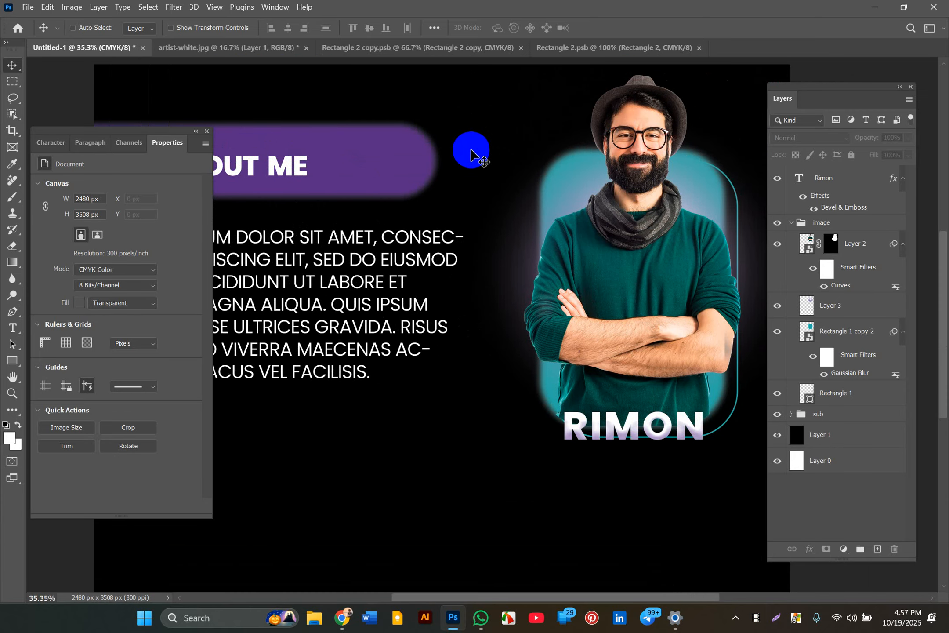
{"action": "scroll", "coordinate": [471, 152], "scroll_direction": "down", "scroll_amount": 3}
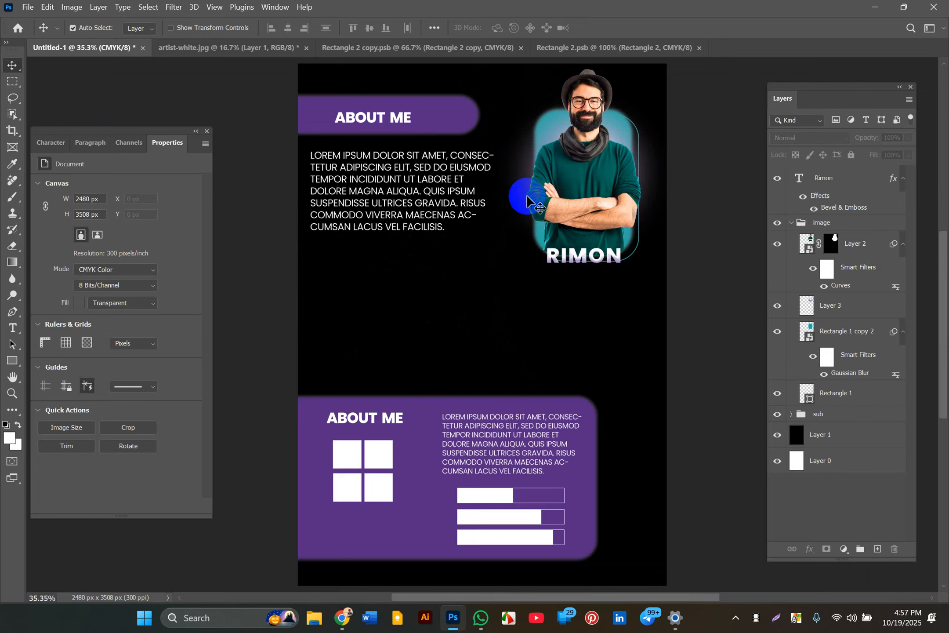
Preview the poster in full-screen mode at several magnifications to check the overall layout, and return to the standard screen mode.
{"action": "key", "text": "f"}
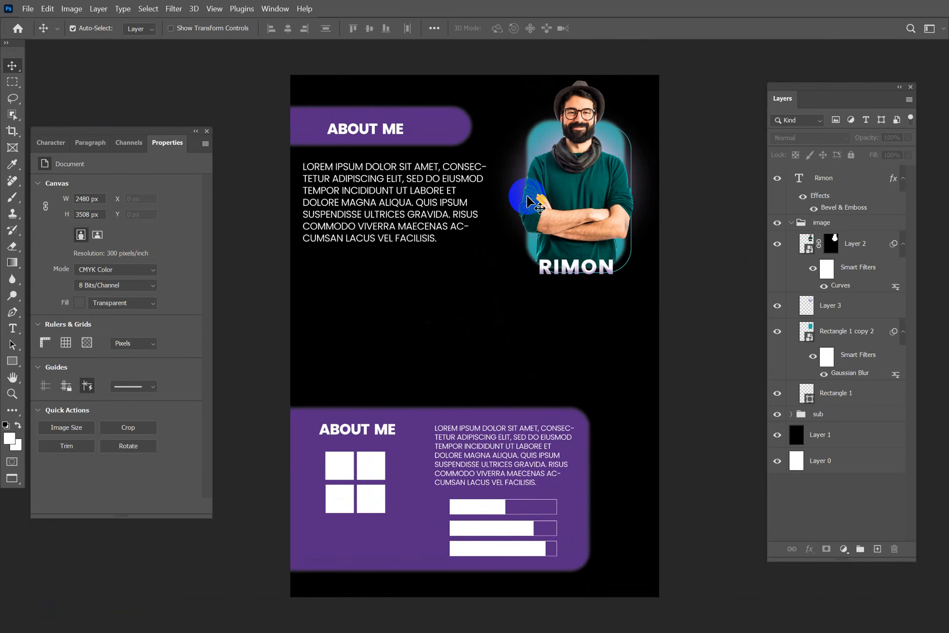
{"action": "key", "text": "f"}
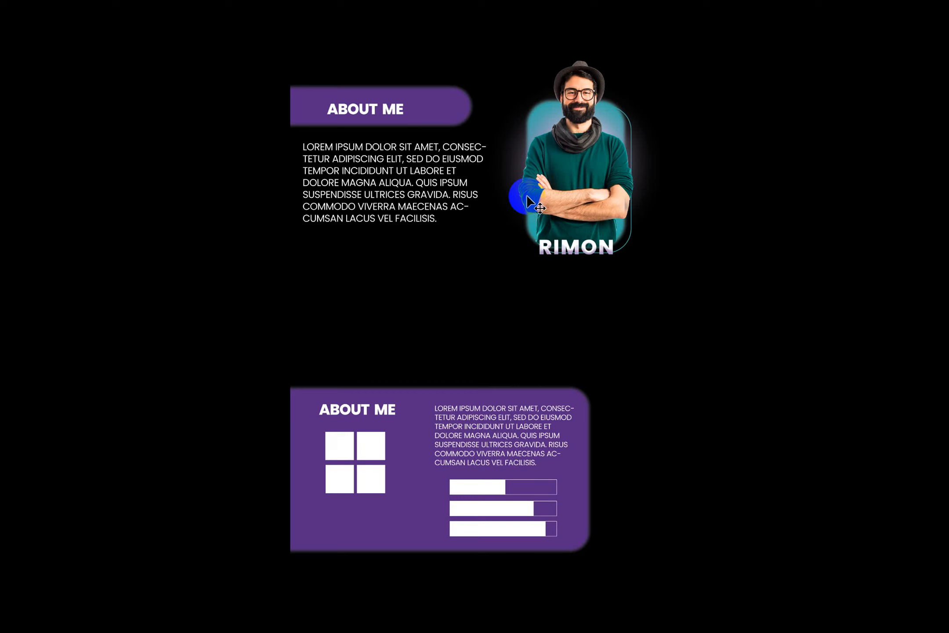
{"action": "key", "text": "ctrl+plus"}
{"action": "key", "text": "ctrl+minus"}
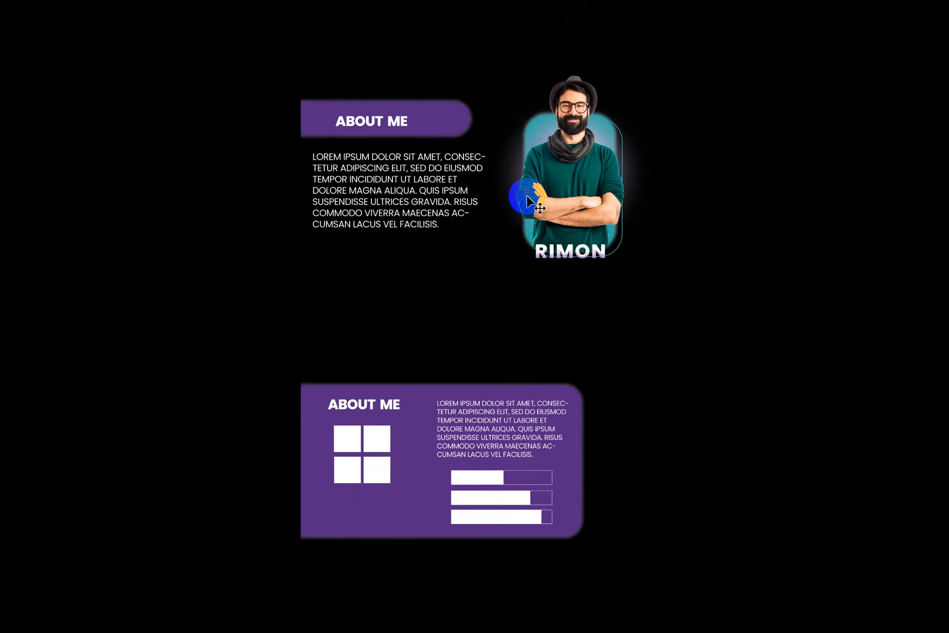
{"action": "key", "text": "ctrl+plus"}
{"action": "key", "text": "ctrl+minus"}
{"action": "key", "text": "ctrl+plus"}
{"action": "scroll", "coordinate": [528, 202], "scroll_direction": "up", "scroll_amount": 2}
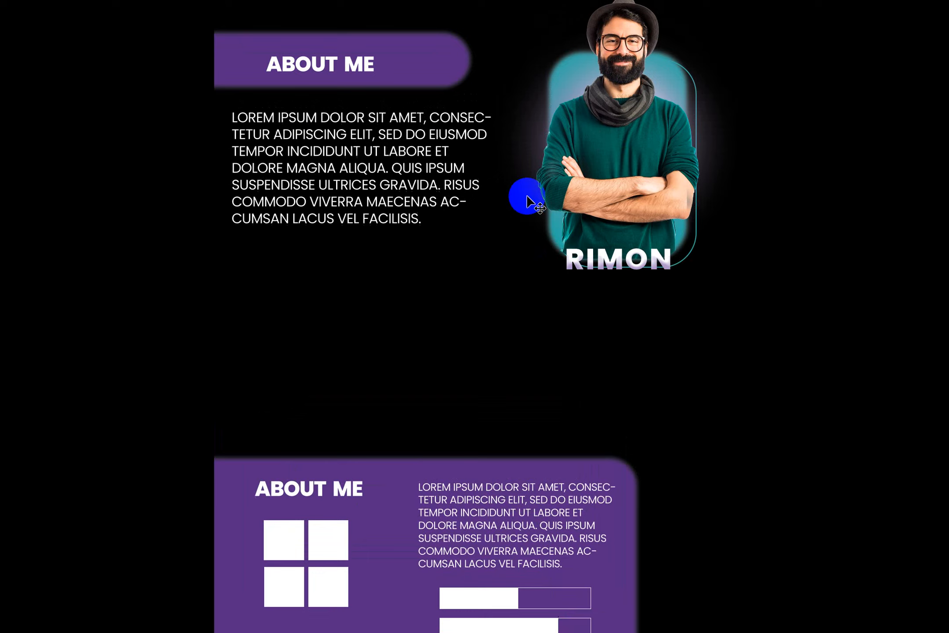
{"action": "scroll", "coordinate": [527, 202], "scroll_direction": "up", "scroll_amount": 1}
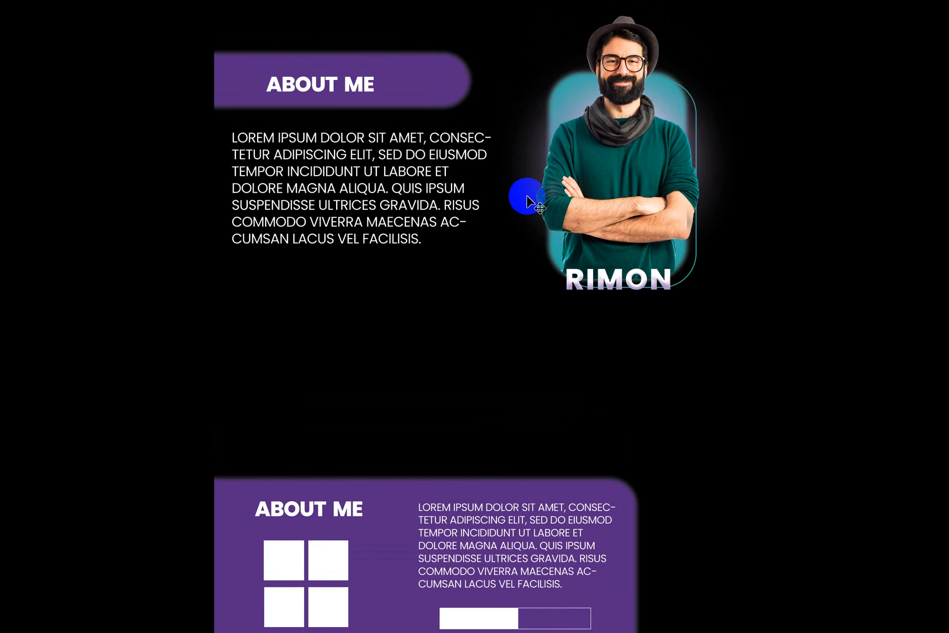
{"action": "key", "text": "ctrl+minus"}
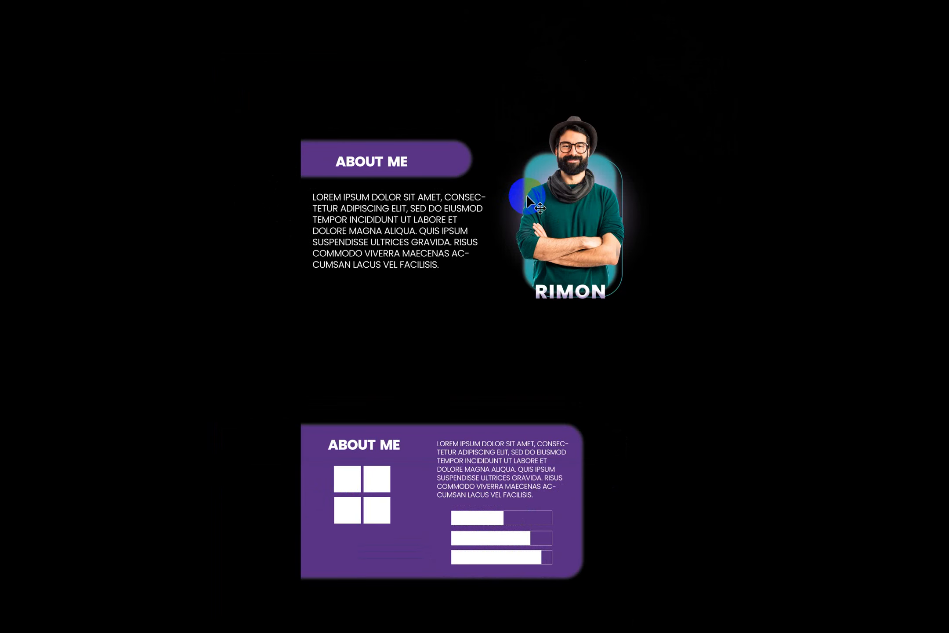
{"action": "key", "text": "f"}
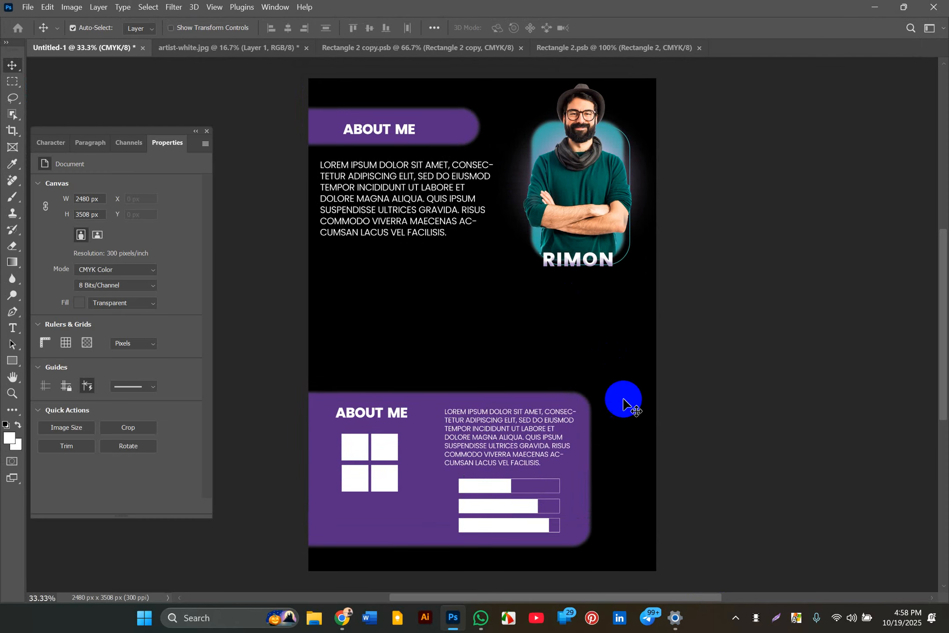